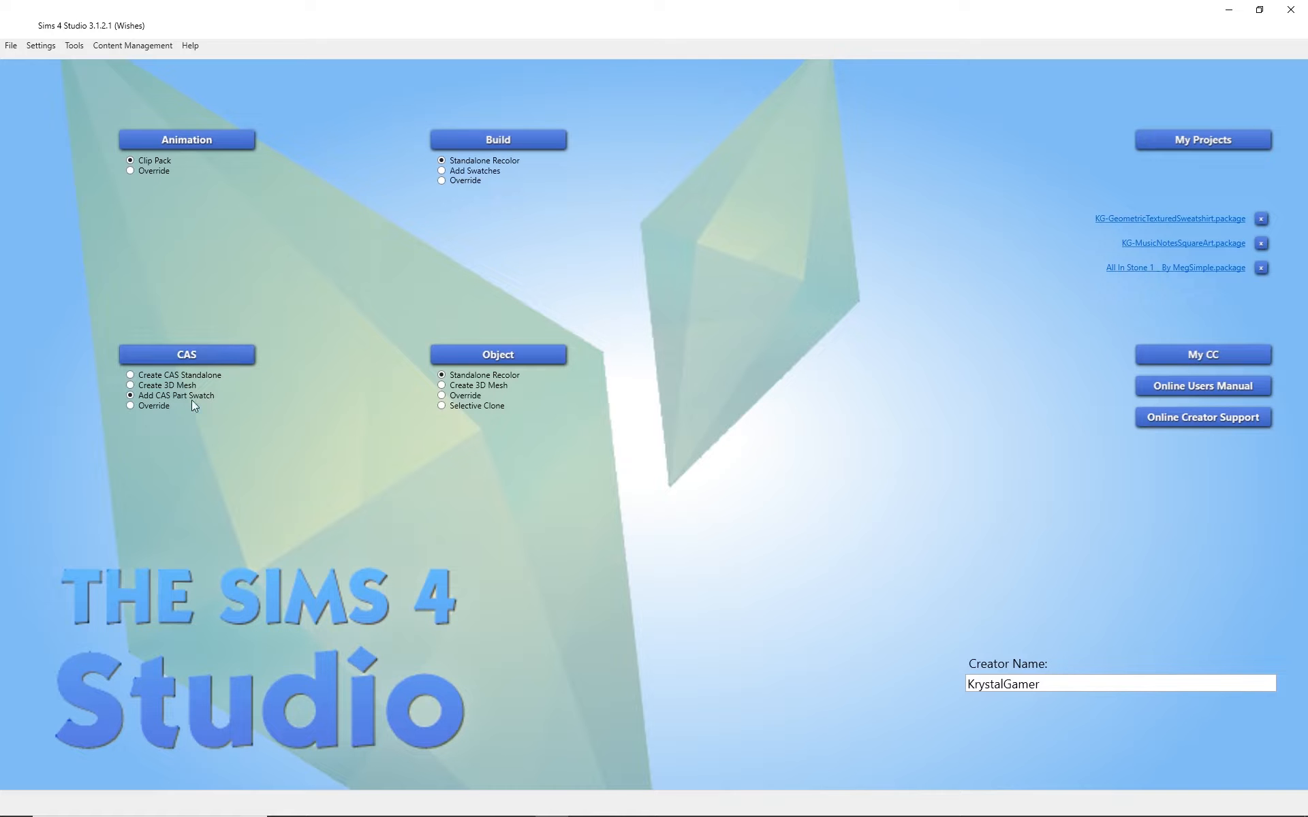
- Start adding a CAS part swatch and filter the catalog to female Base Game items of part type Clothing Top
click(225, 359)
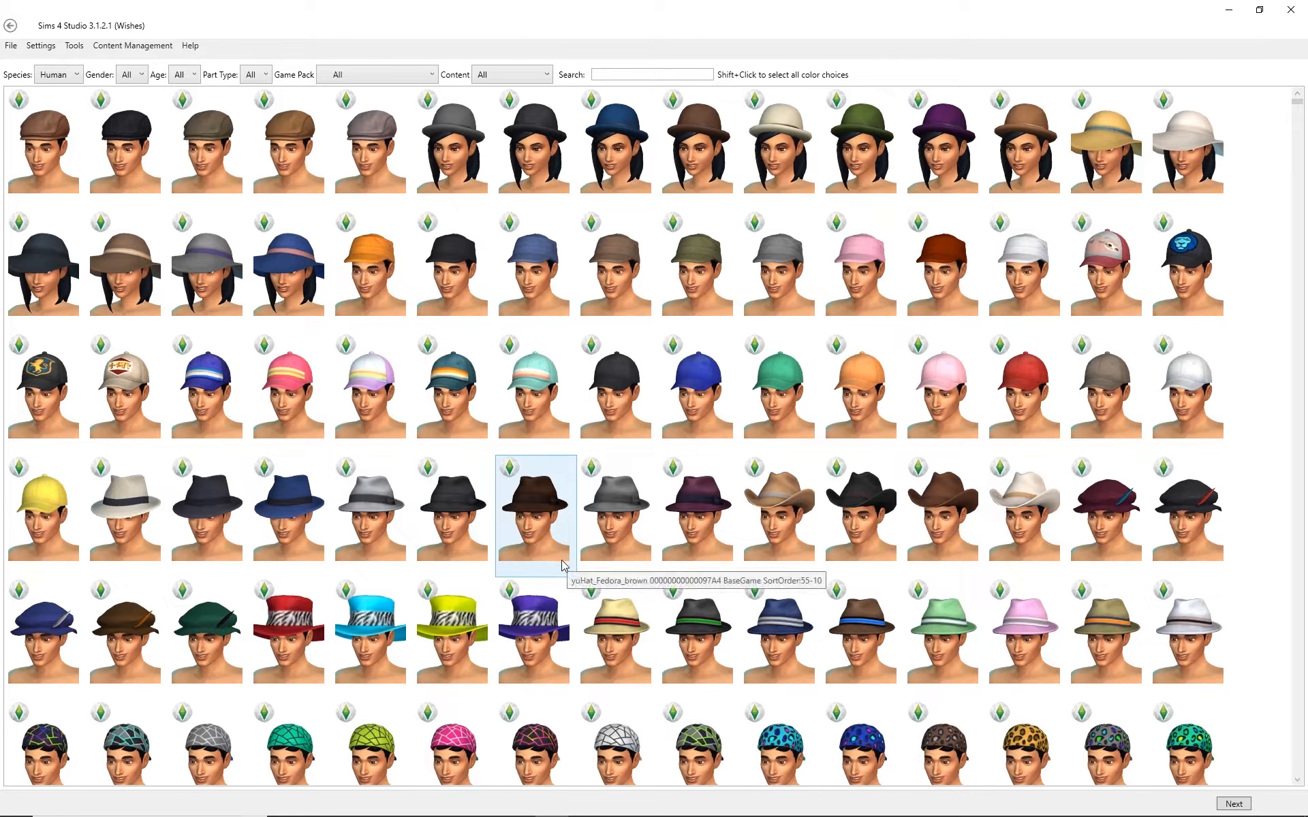
key(Up)
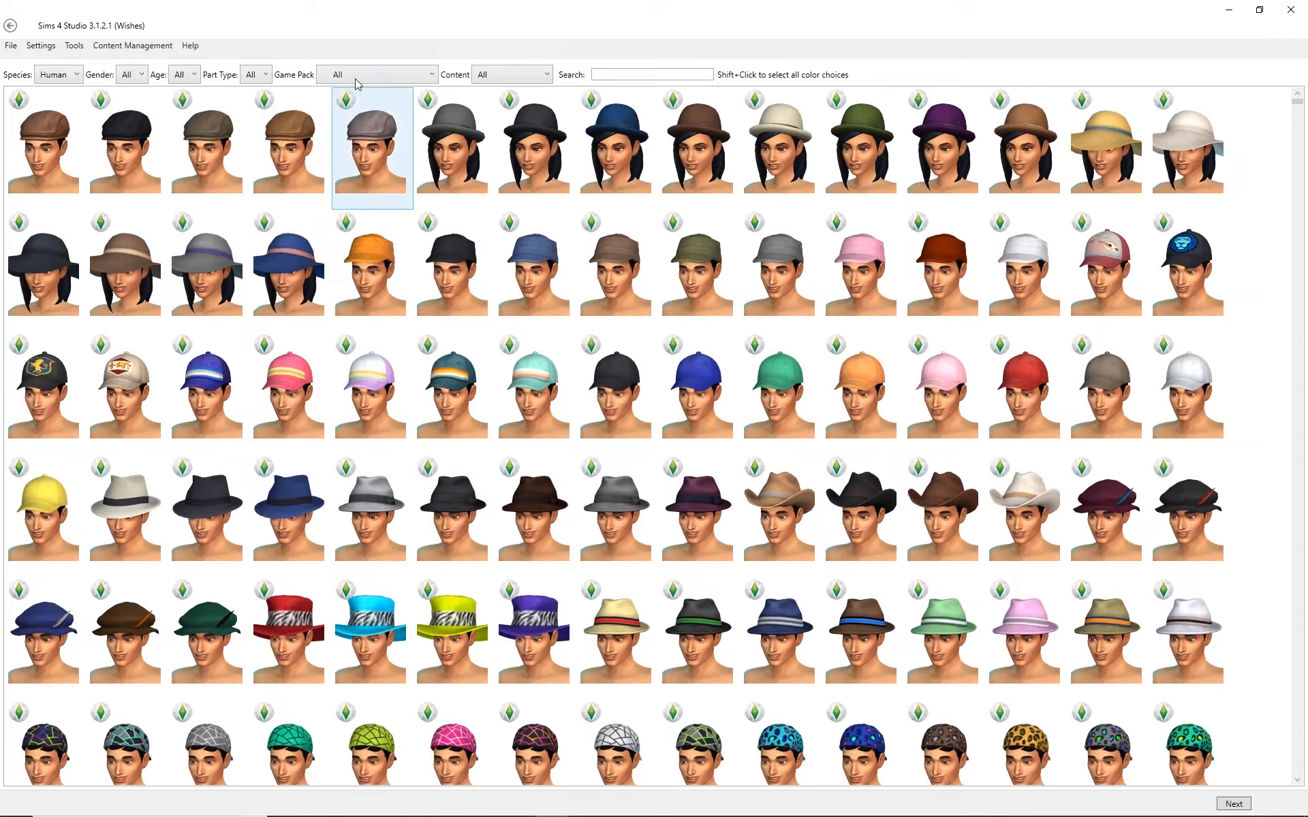
click(396, 76)
click(382, 110)
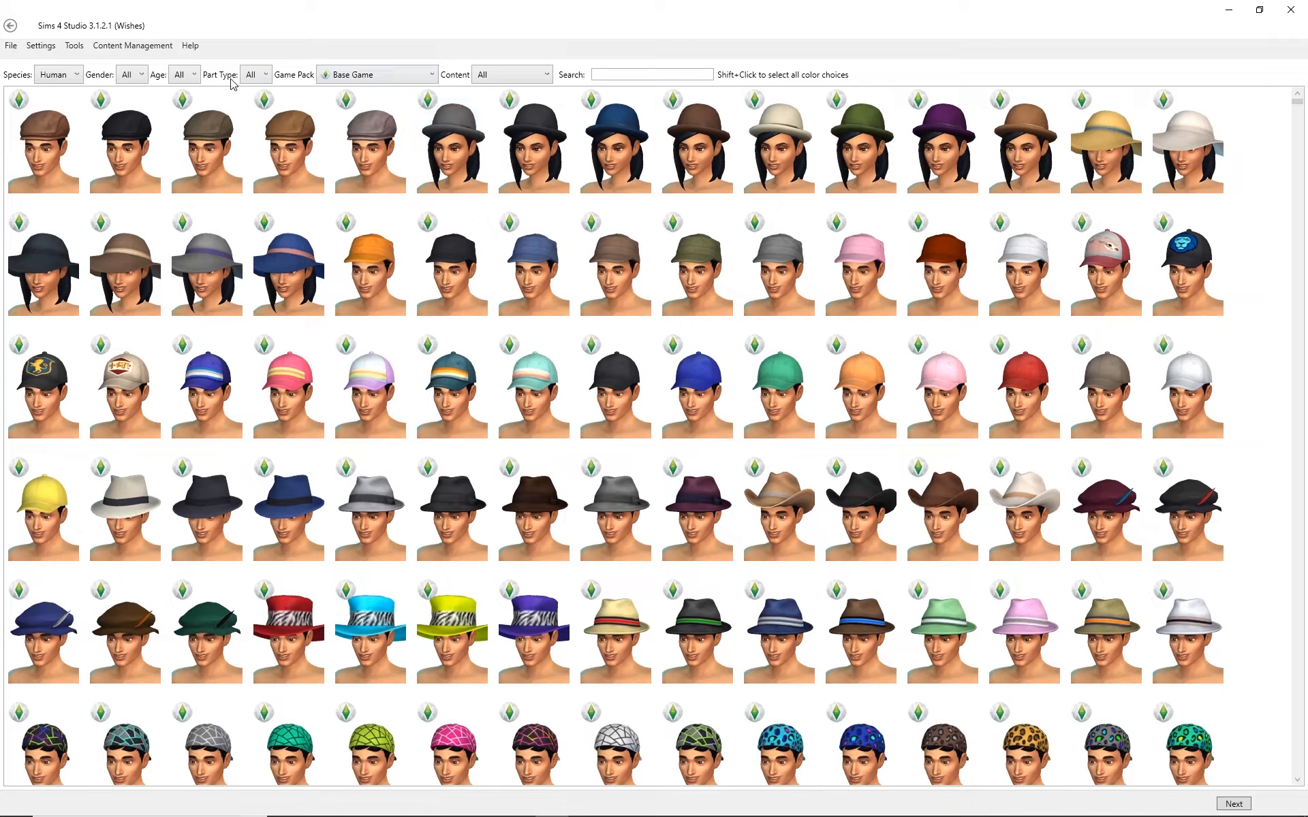
click(264, 75)
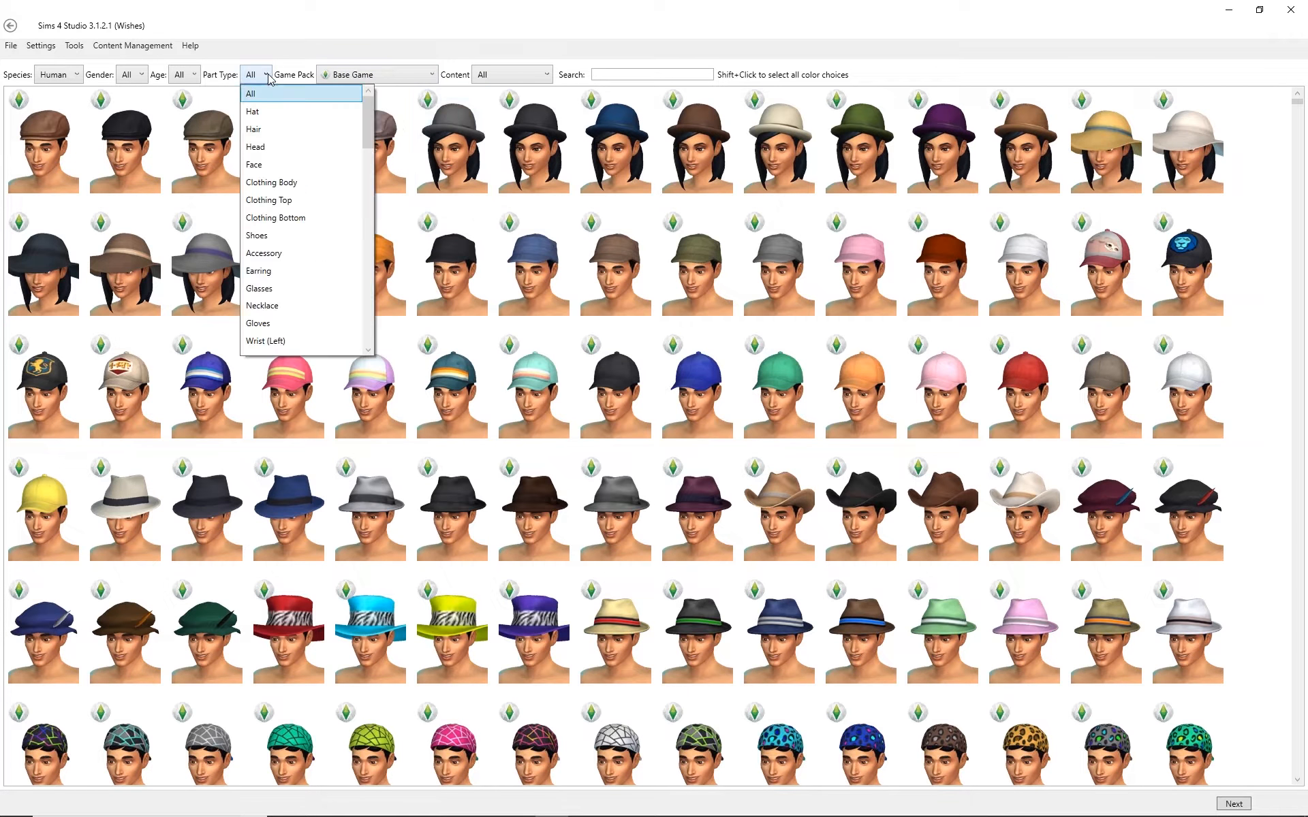
click(302, 200)
click(132, 75)
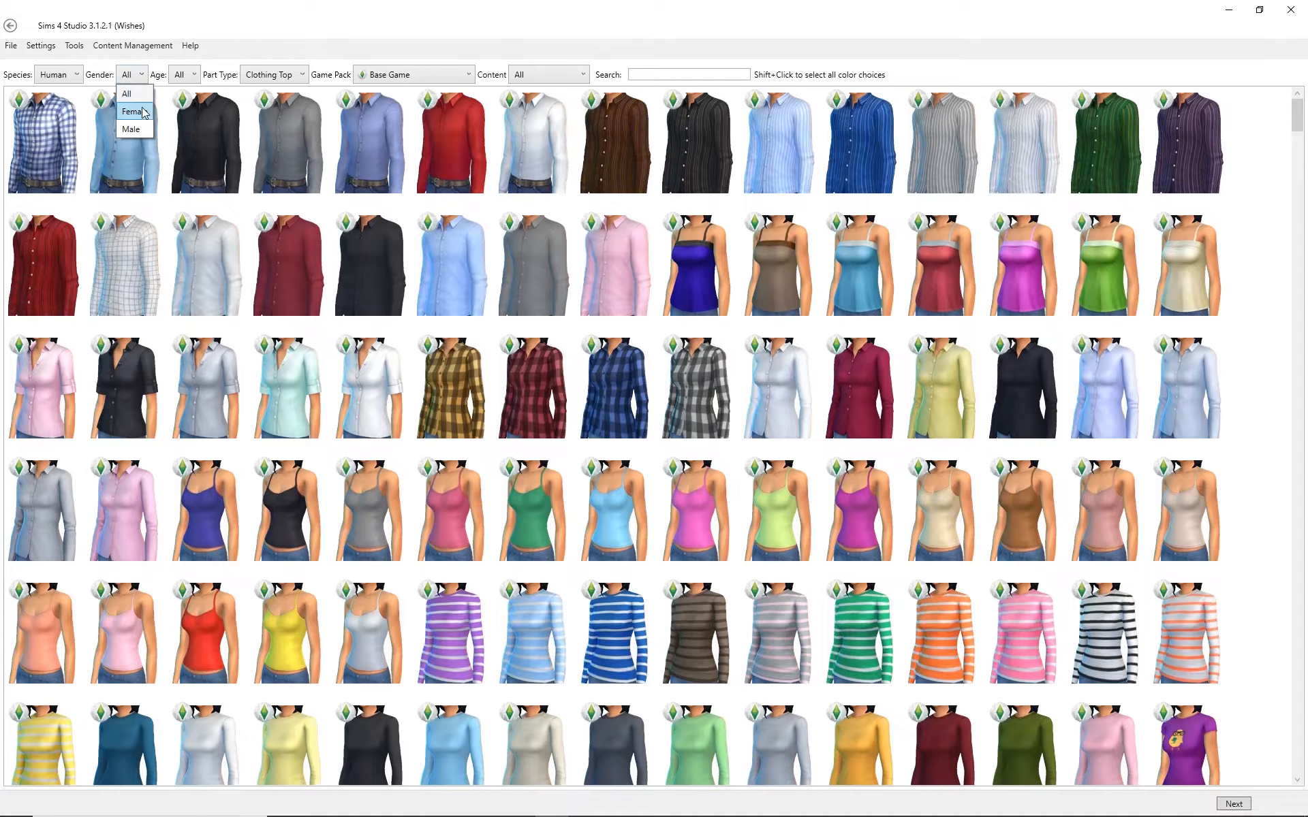
click(134, 109)
- Find the long-sleeved sweater with the studded neckline in the catalog and select its magenta variant
scroll(661, 525, down, 10)
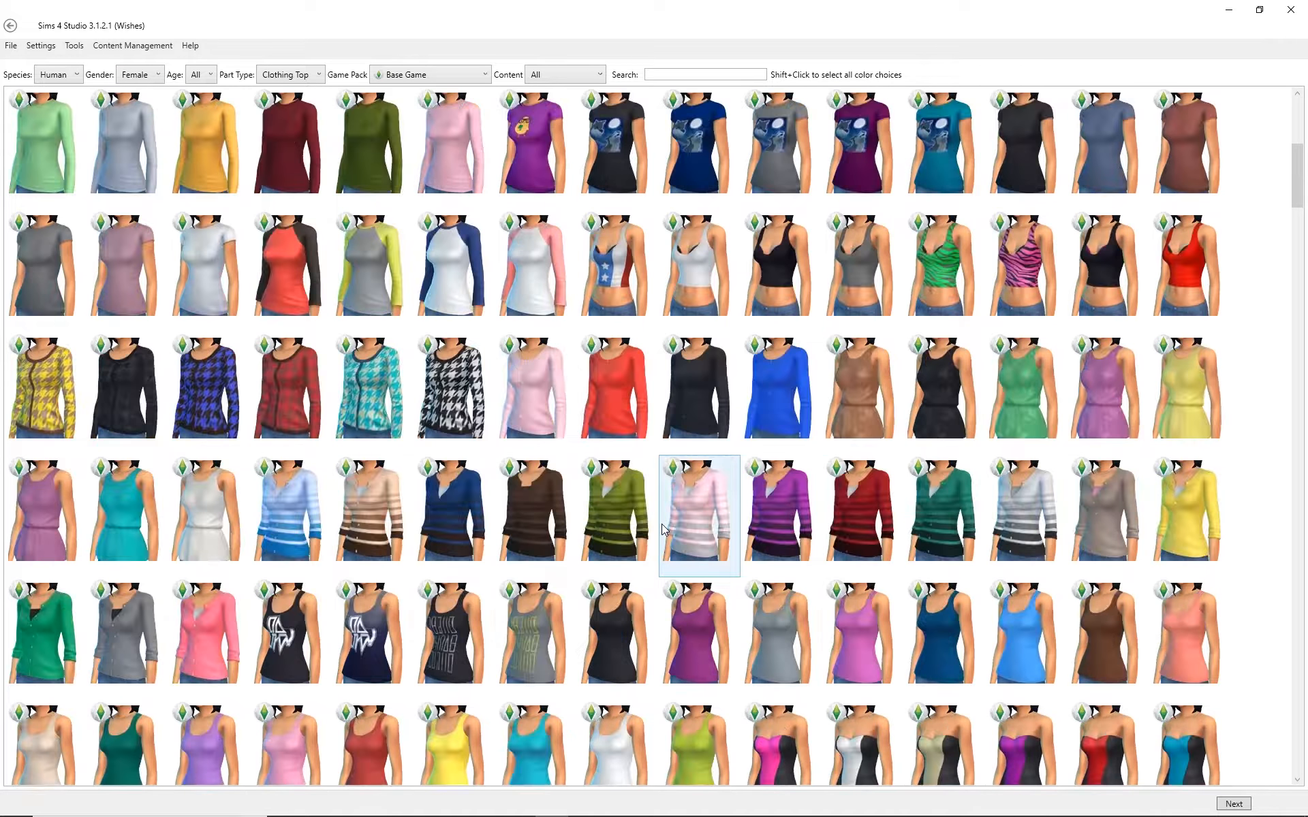
scroll(664, 530, down, 15)
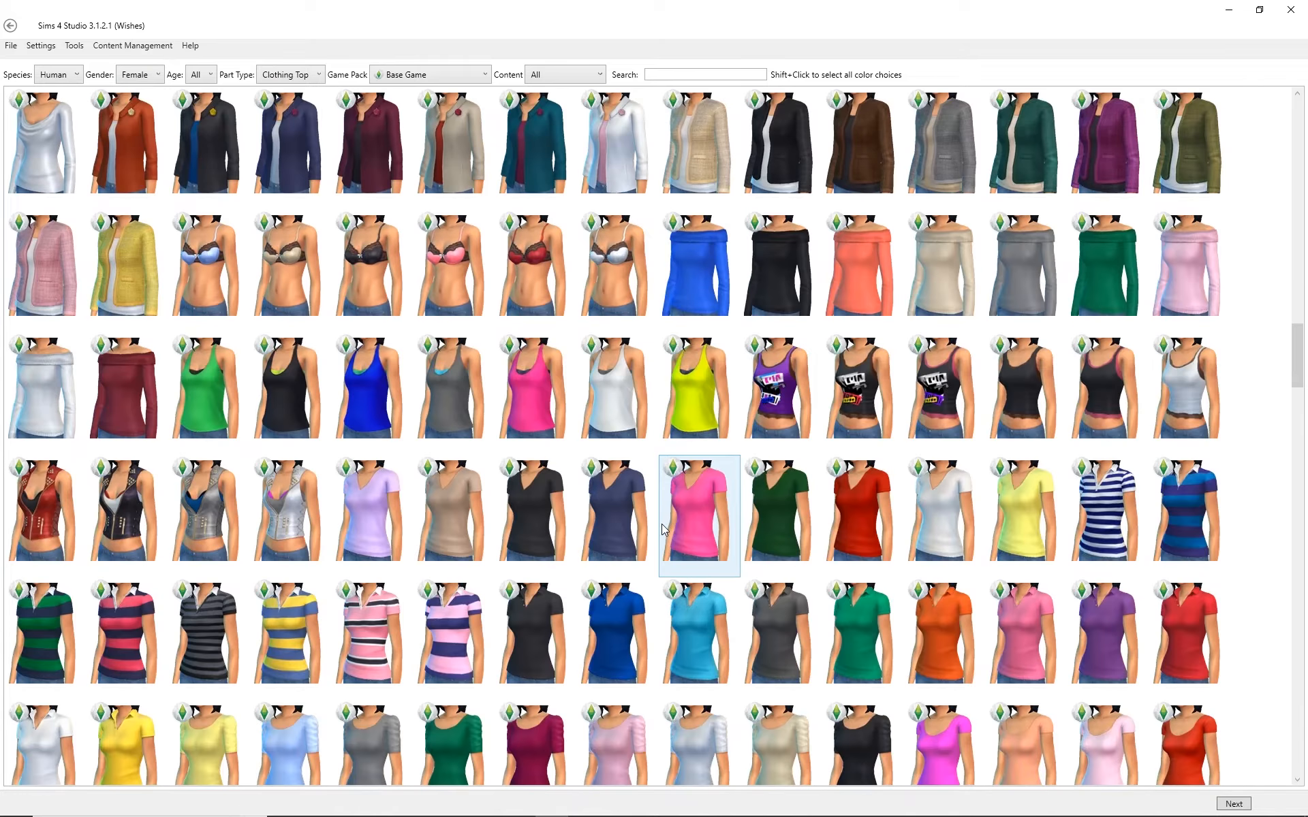
scroll(664, 530, down, 12)
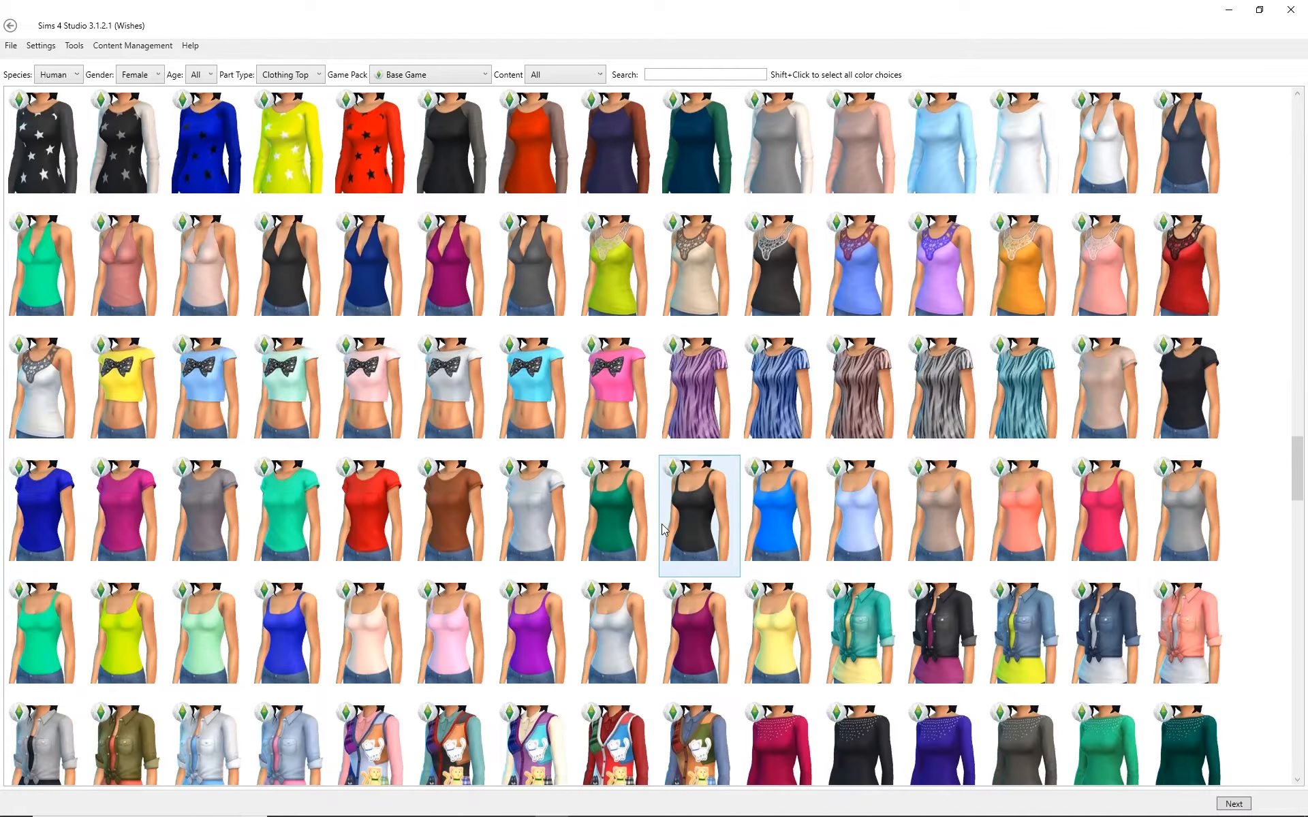
scroll(664, 530, up, 3)
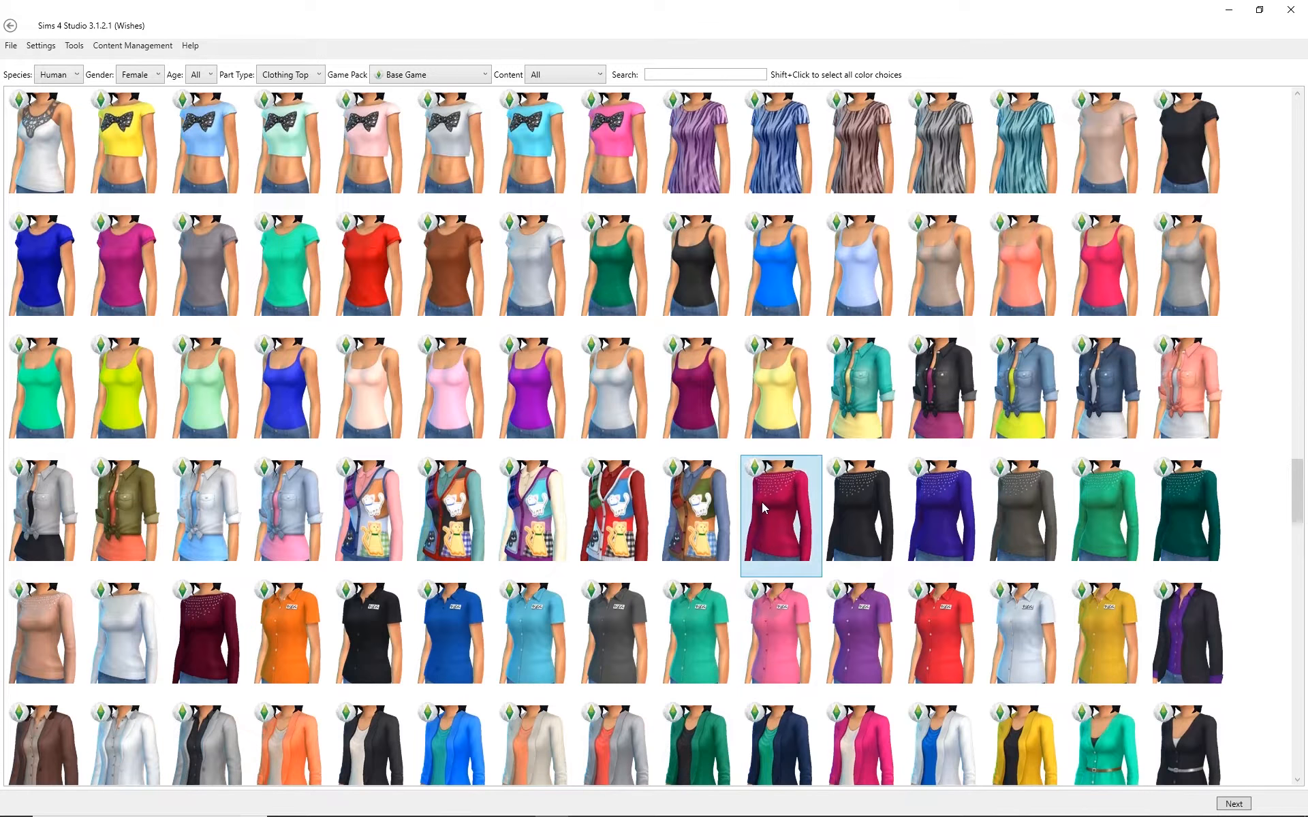
scroll(837, 493, down, 3)
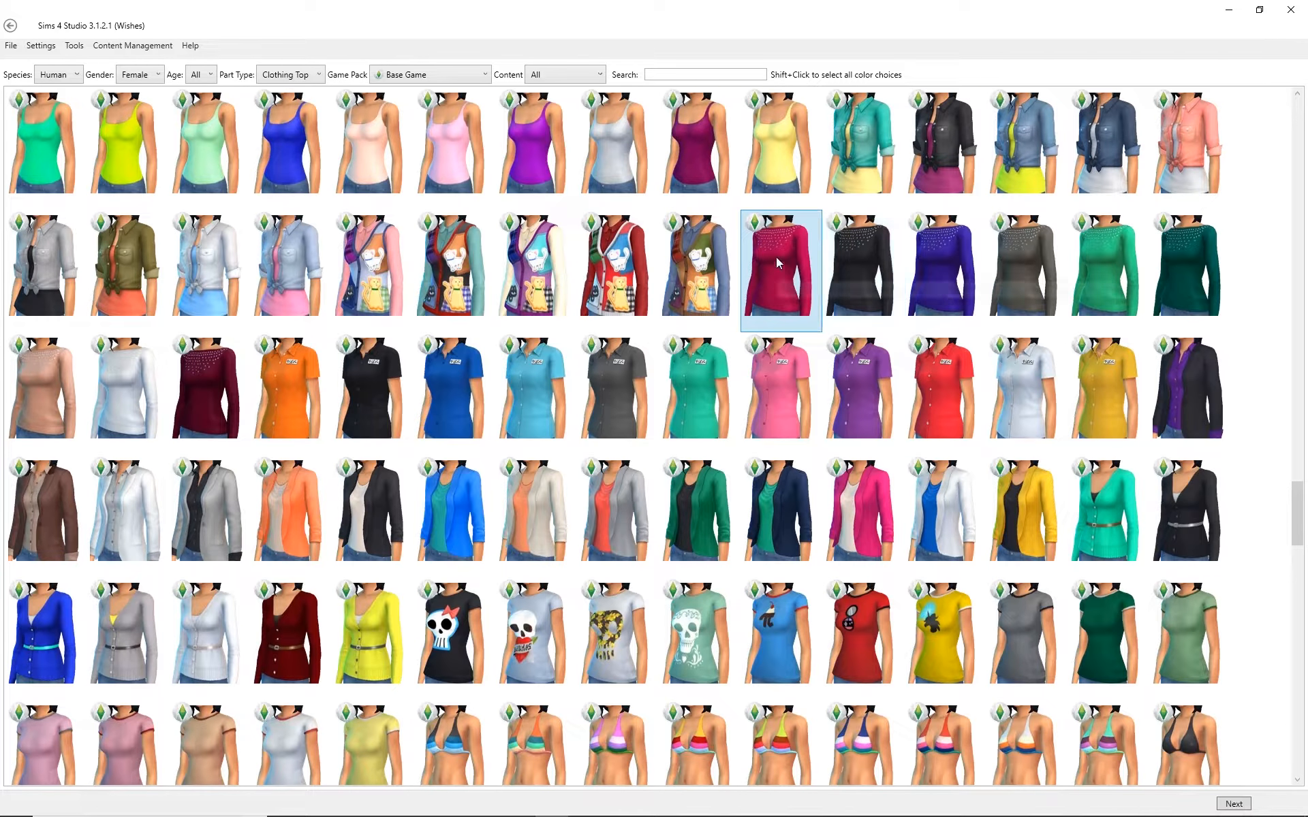
- Add the black, blue, grey, green, tan, white and burgundy variants of the studded sweater to the selection individually
ctrl+click(859, 265)
ctrl+click(942, 266)
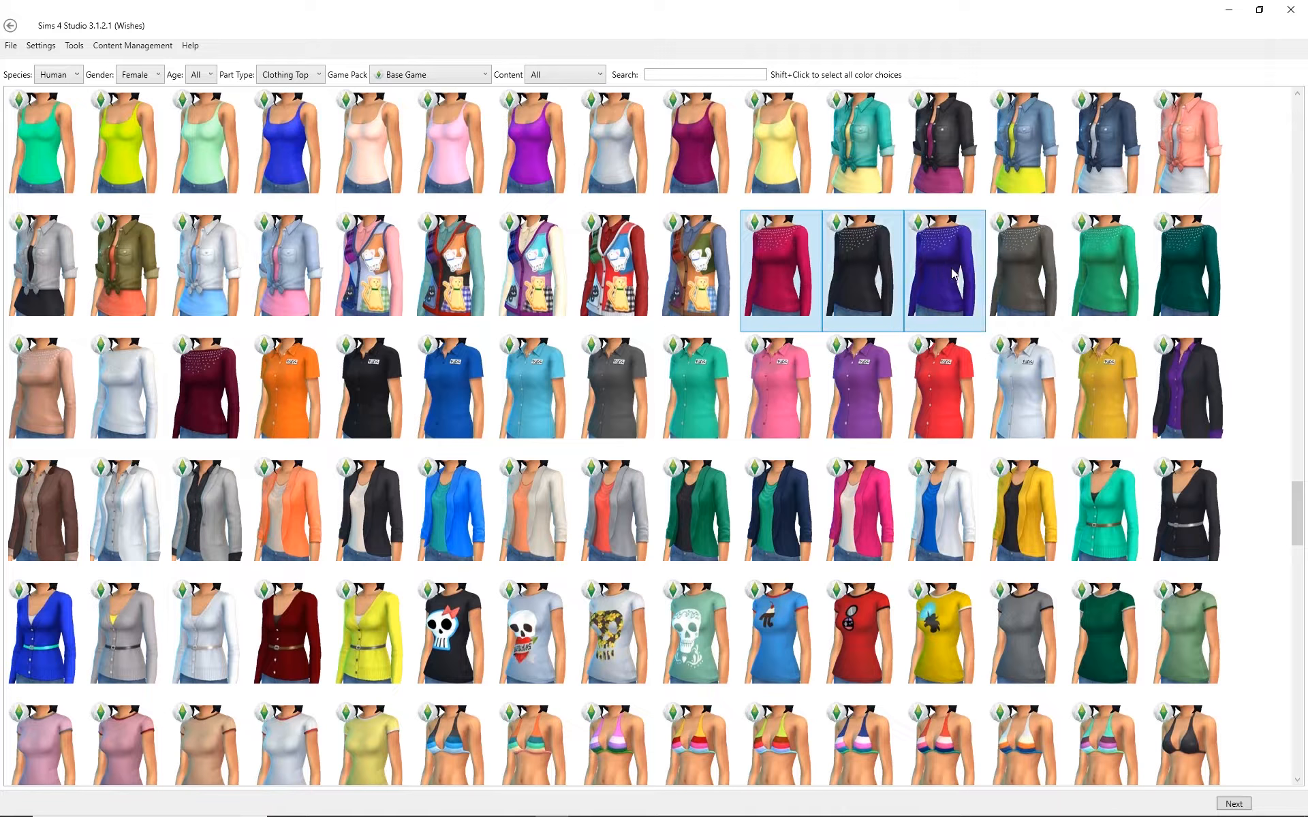
ctrl+click(1024, 266)
ctrl+click(1101, 264)
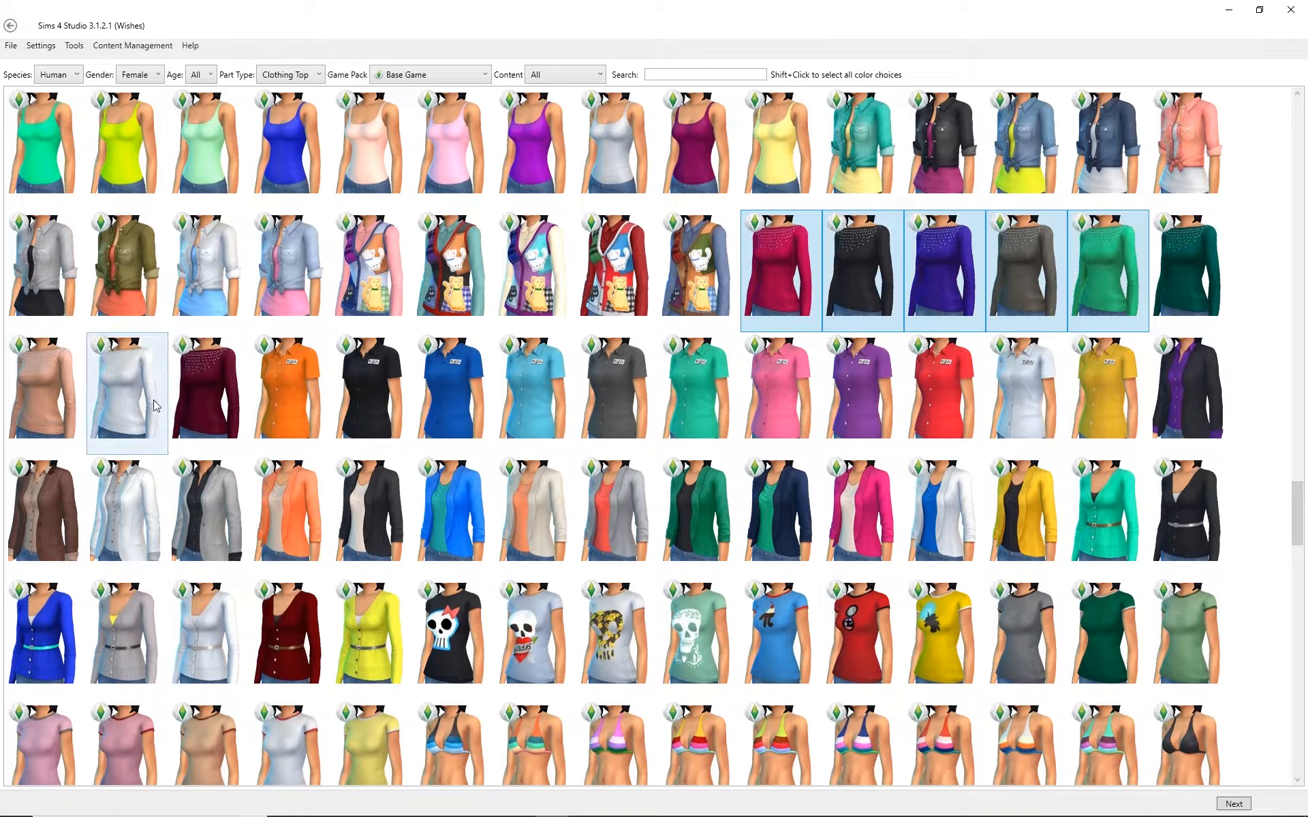
ctrl+click(185, 395)
ctrl+click(96, 387)
ctrl+click(52, 387)
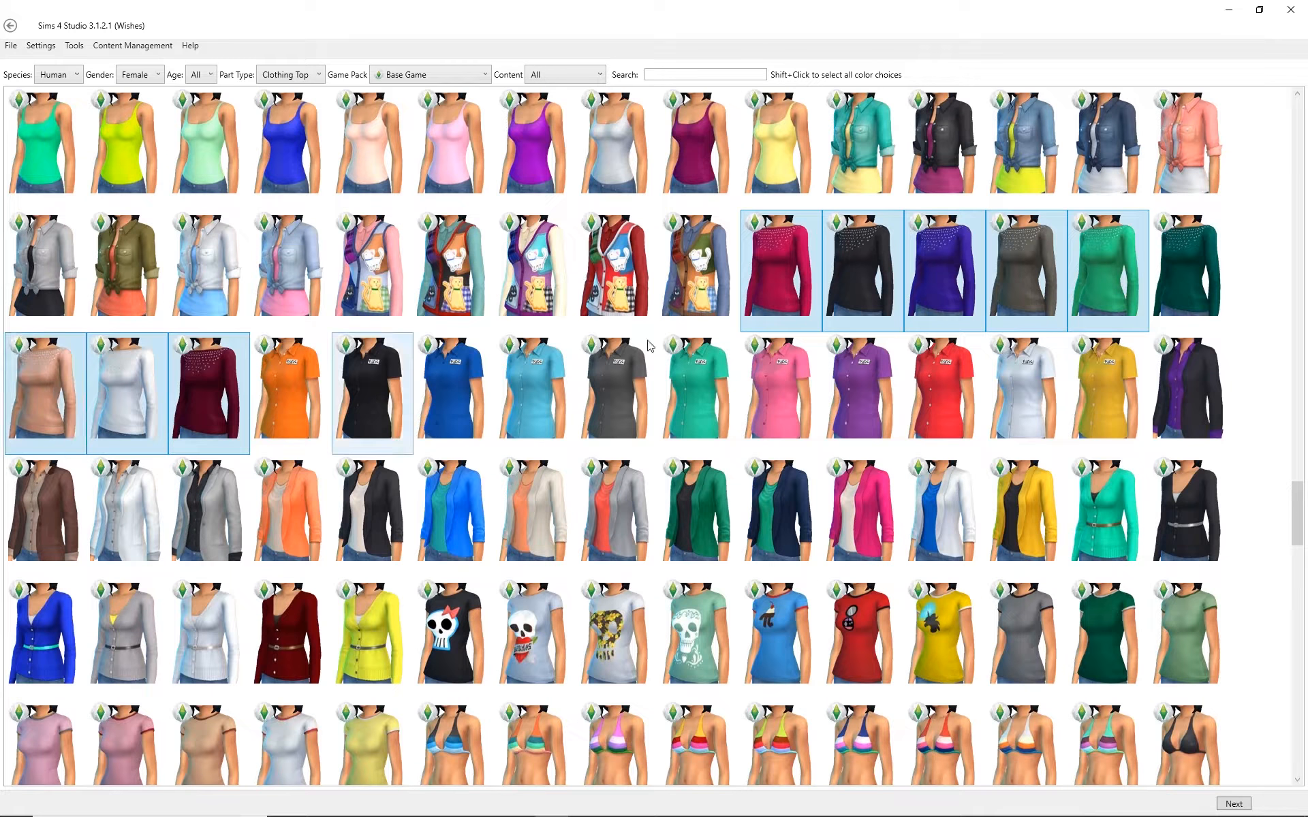
- Remove the black, magenta, blue and light green sweater variants from the selection
ctrl+click(838, 267)
ctrl+click(751, 280)
ctrl+click(915, 282)
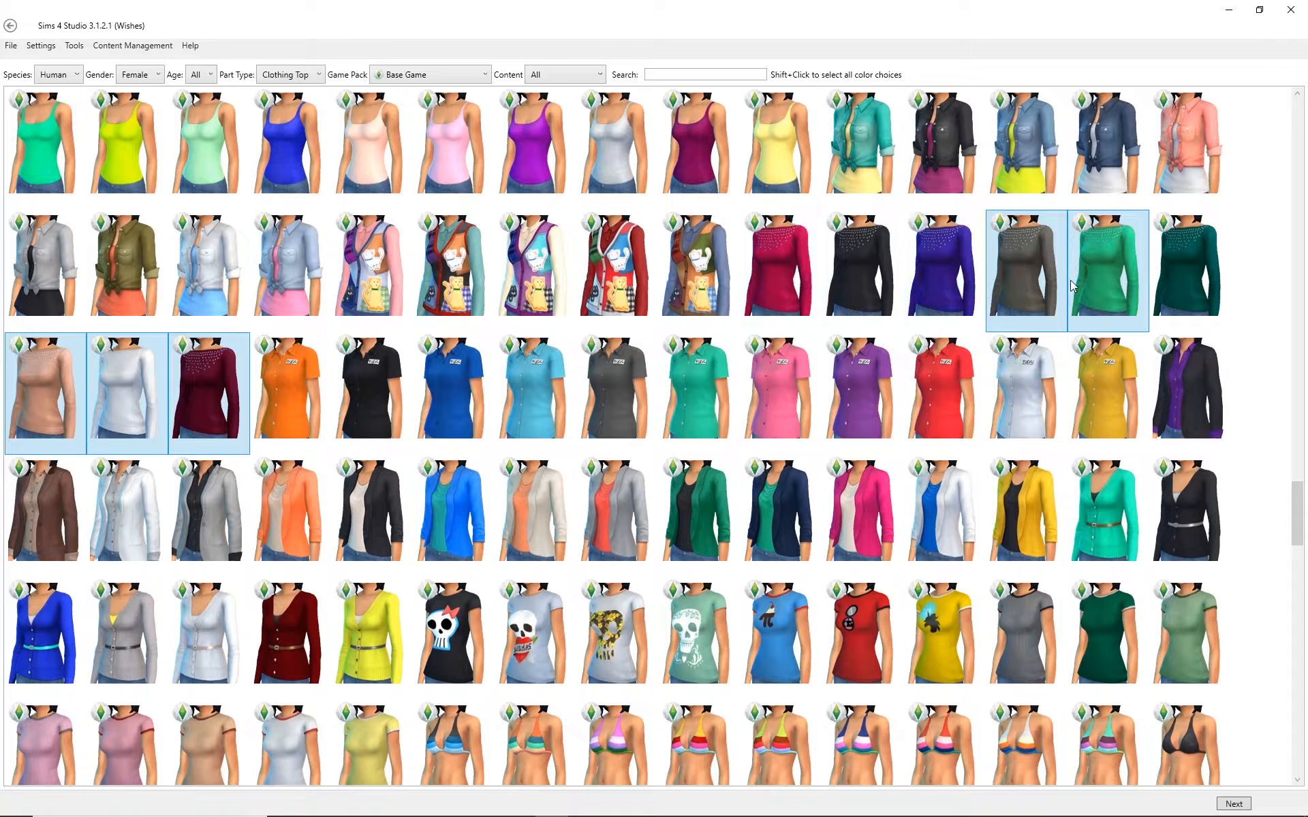
ctrl+click(1071, 280)
ctrl+click(857, 298)
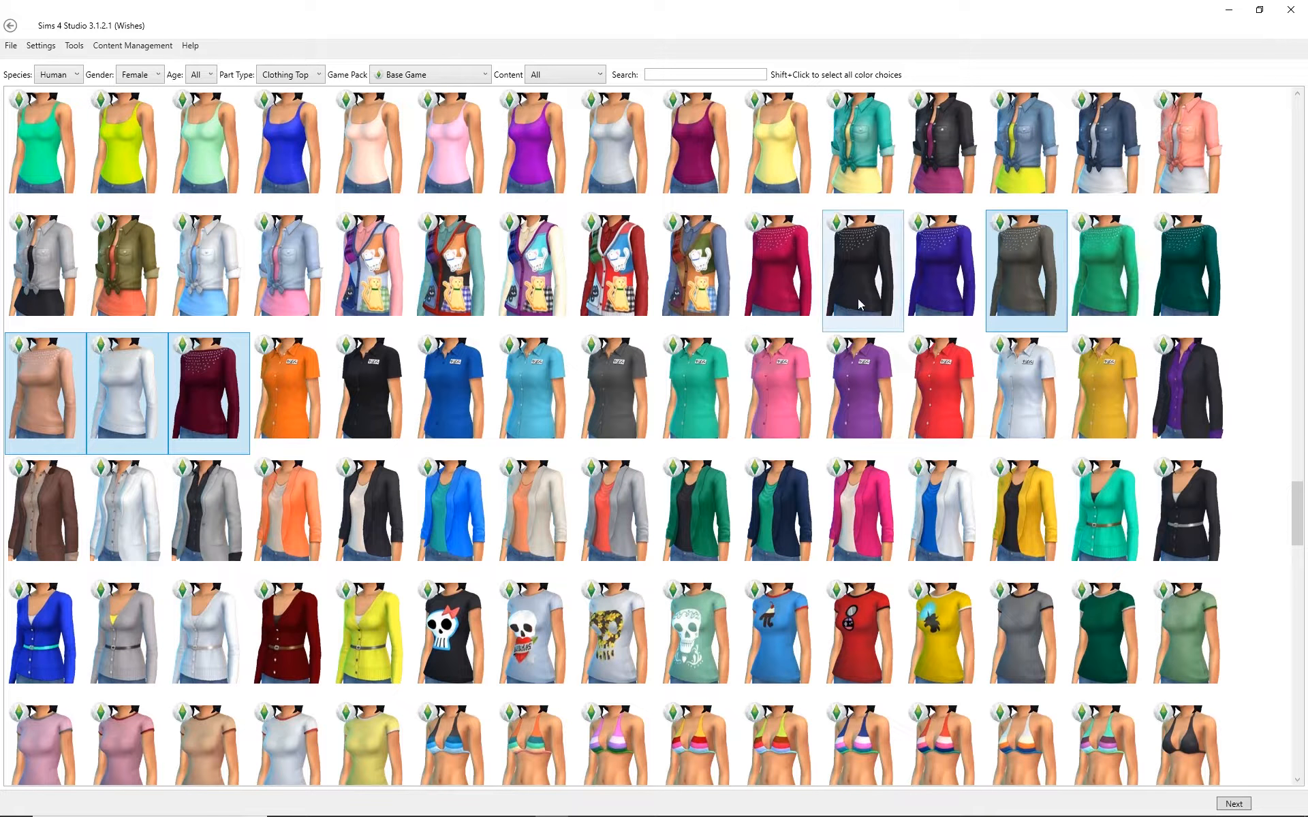
- Select all colour variants of the studded sweater at once and save them as a new package named KG-DecorativeSweater
shift+click(771, 278)
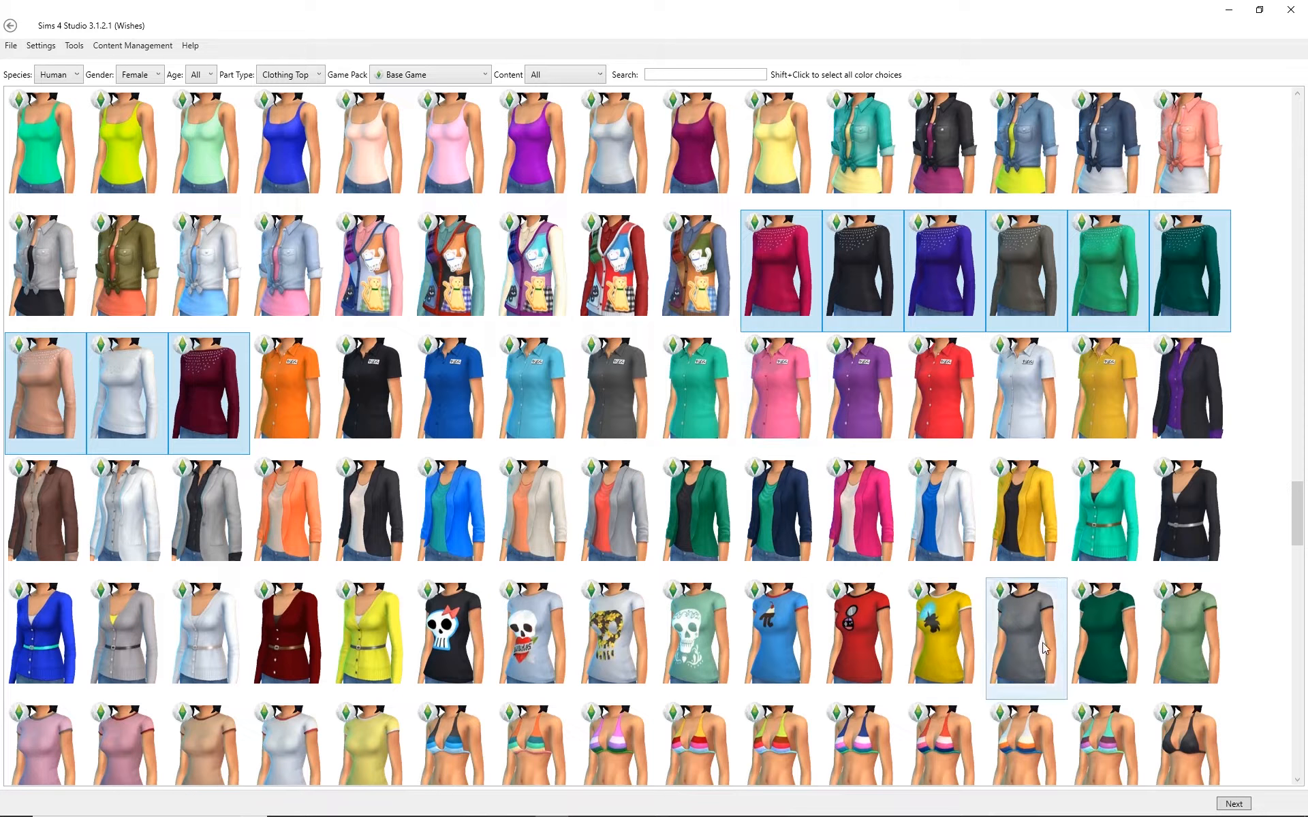
click(1233, 804)
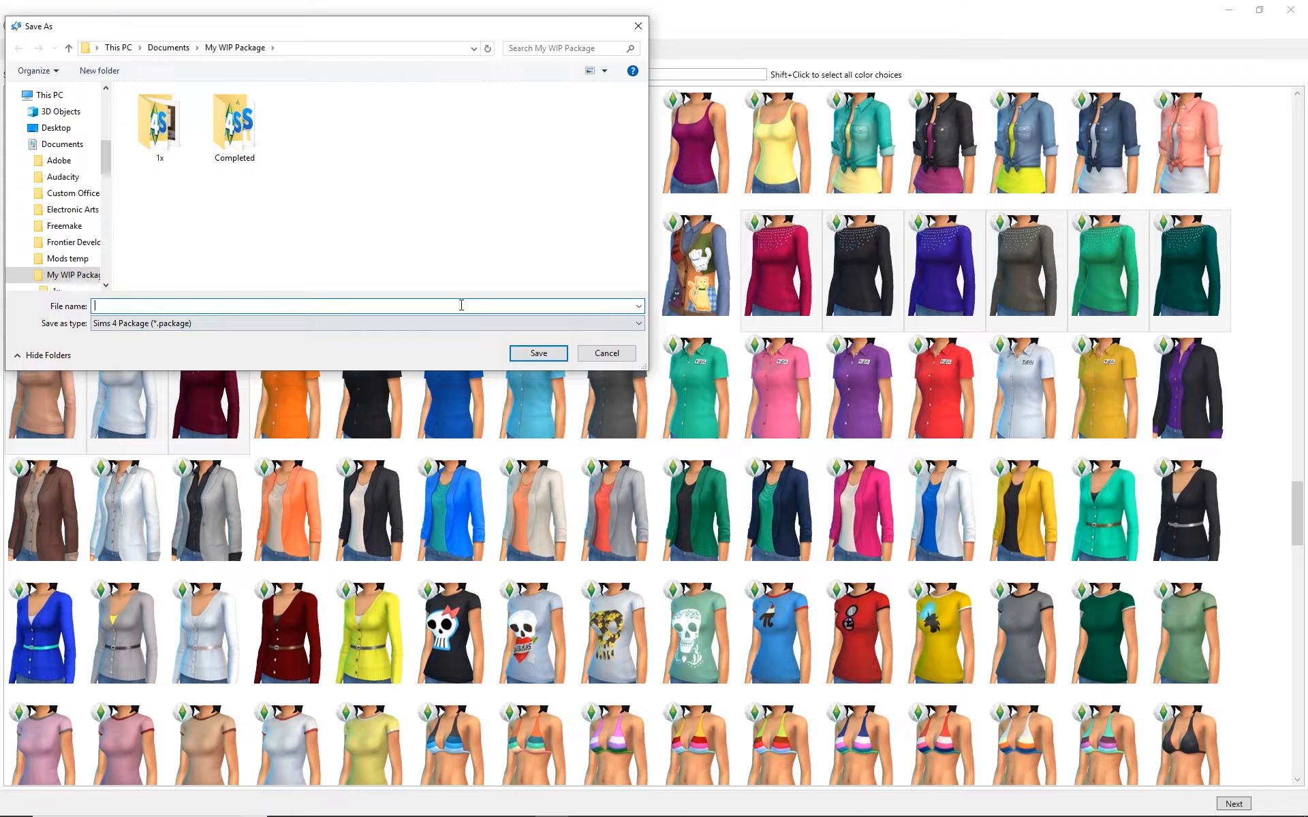
text(KG-DecorativeSweater)
click(538, 353)
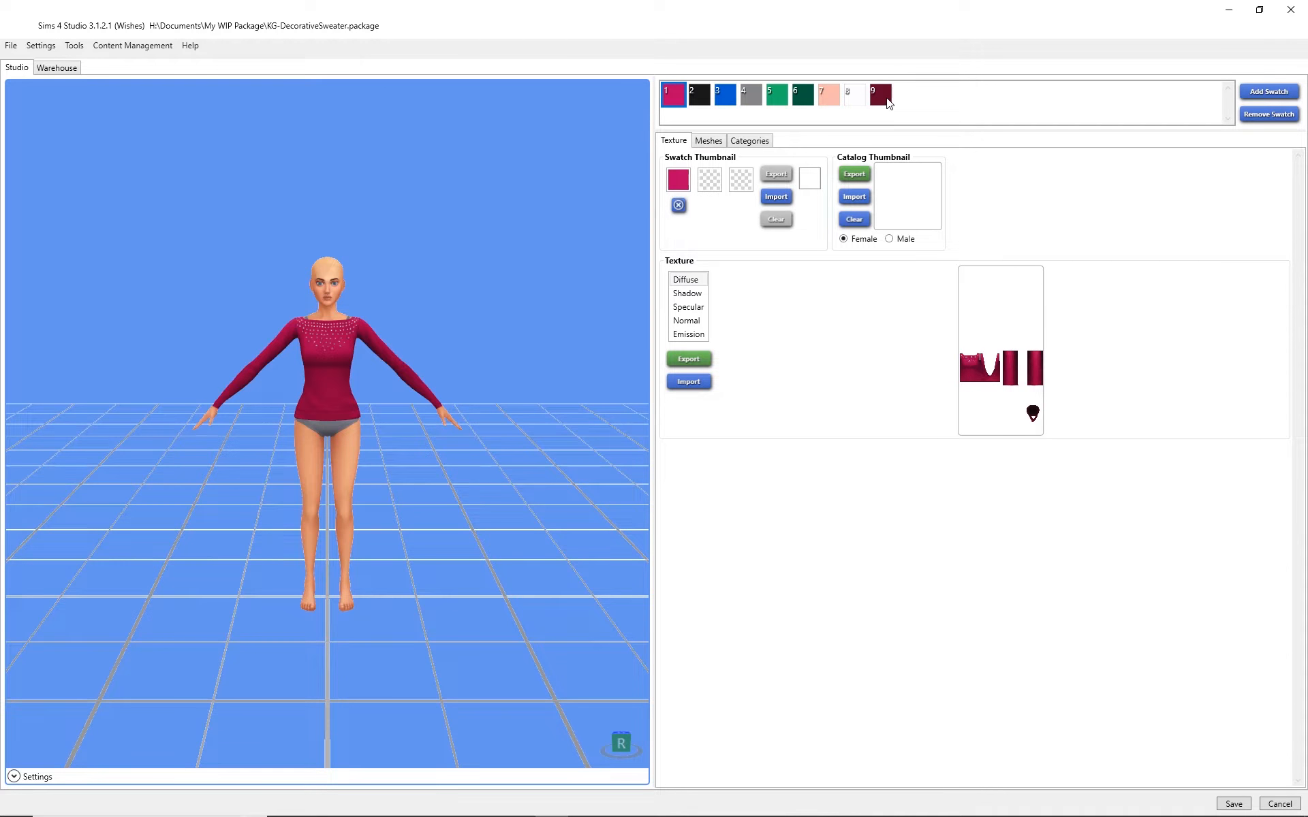
- Preview swatches 2 to 9 of the sweater on the model one after another, then return to swatch 1
scroll(342, 424, up, 5)
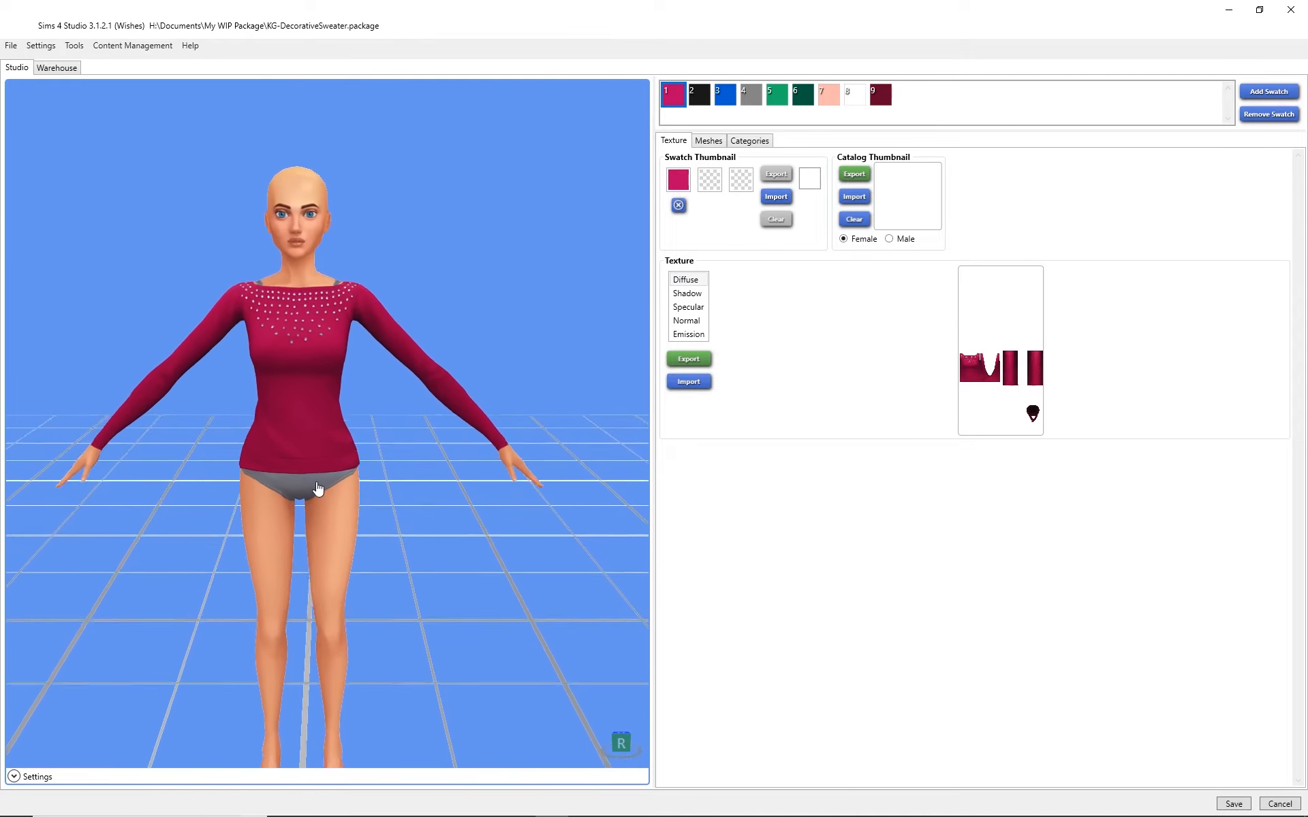
mouse_move(327, 424)
mouse_down()
mouse_move(384, 461)
mouse_move(1104, 412)
mouse_move(287, 427)
mouse_move(254, 453)
mouse_move(409, 357)
mouse_up()
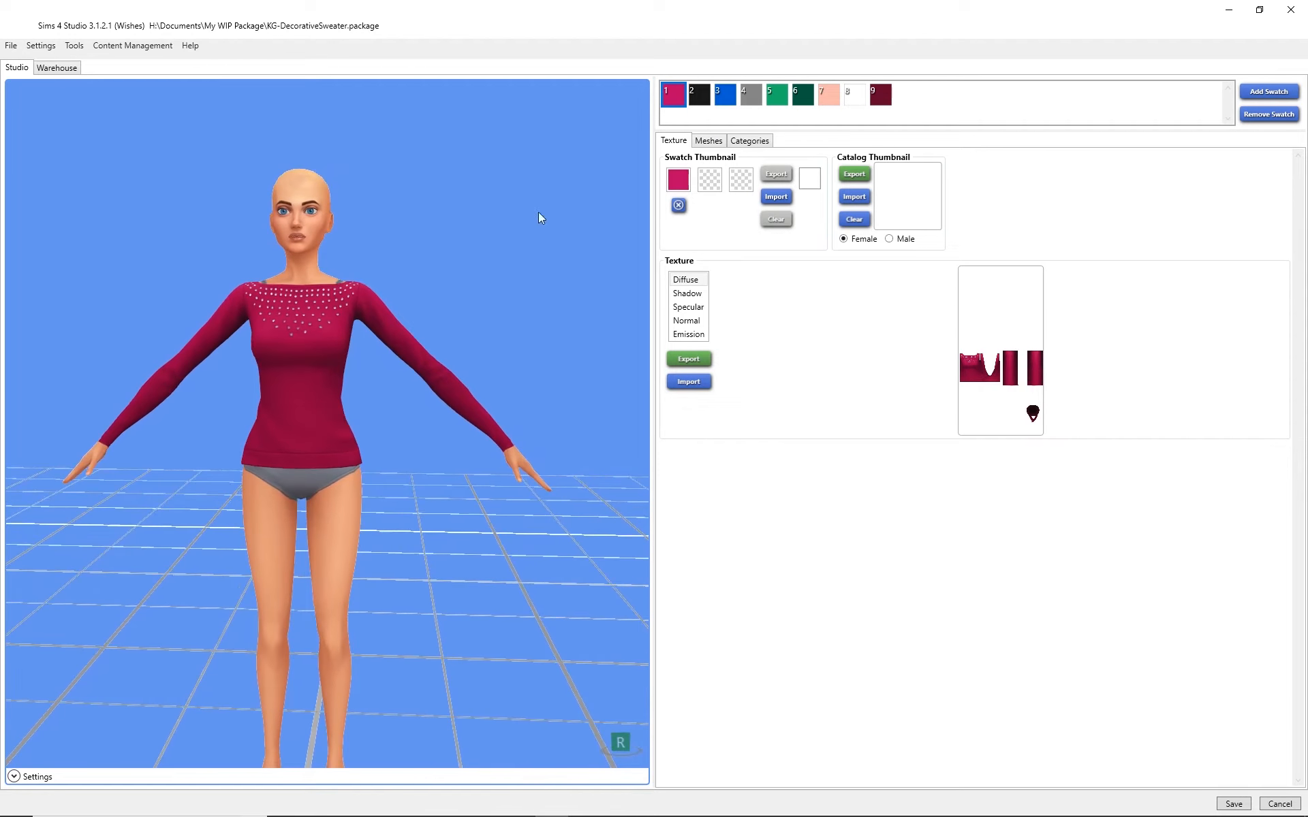
click(700, 99)
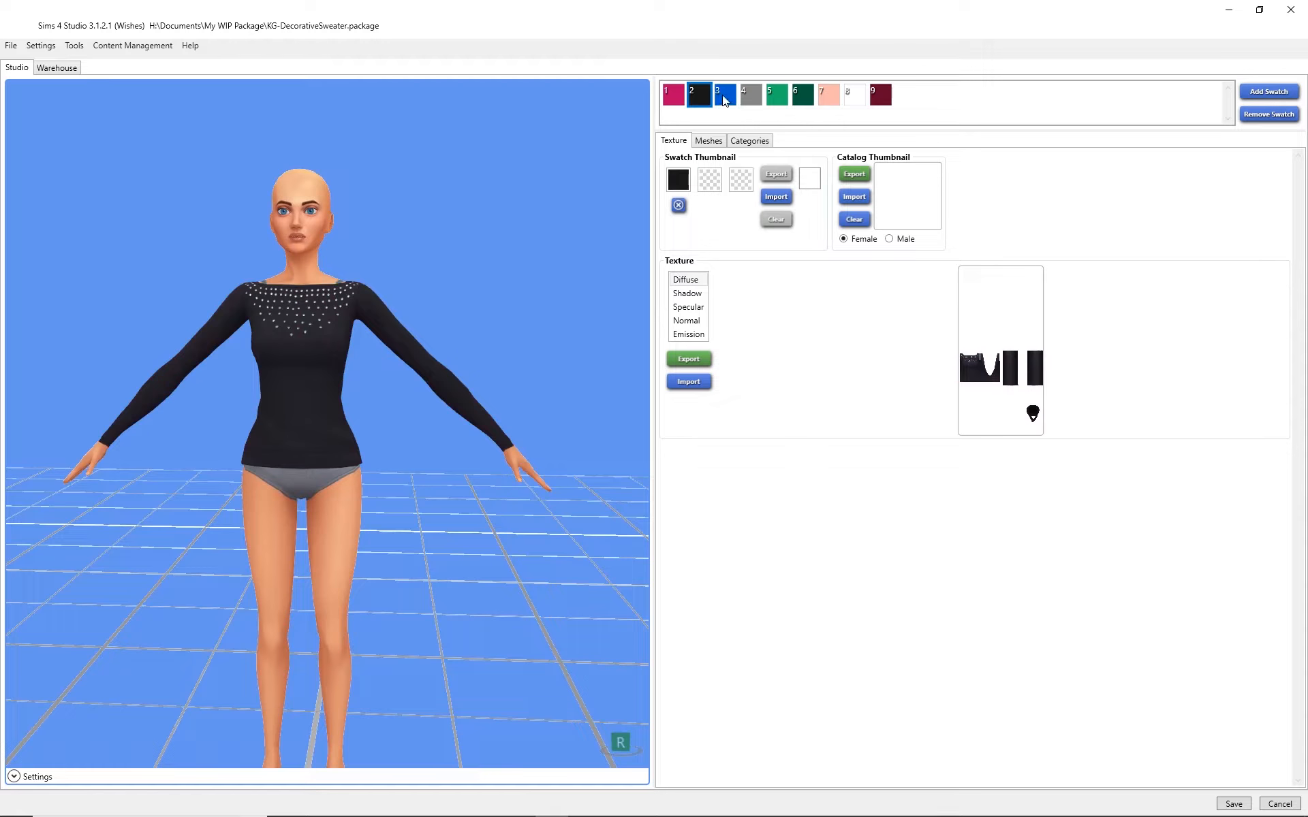
click(724, 101)
click(750, 99)
click(776, 98)
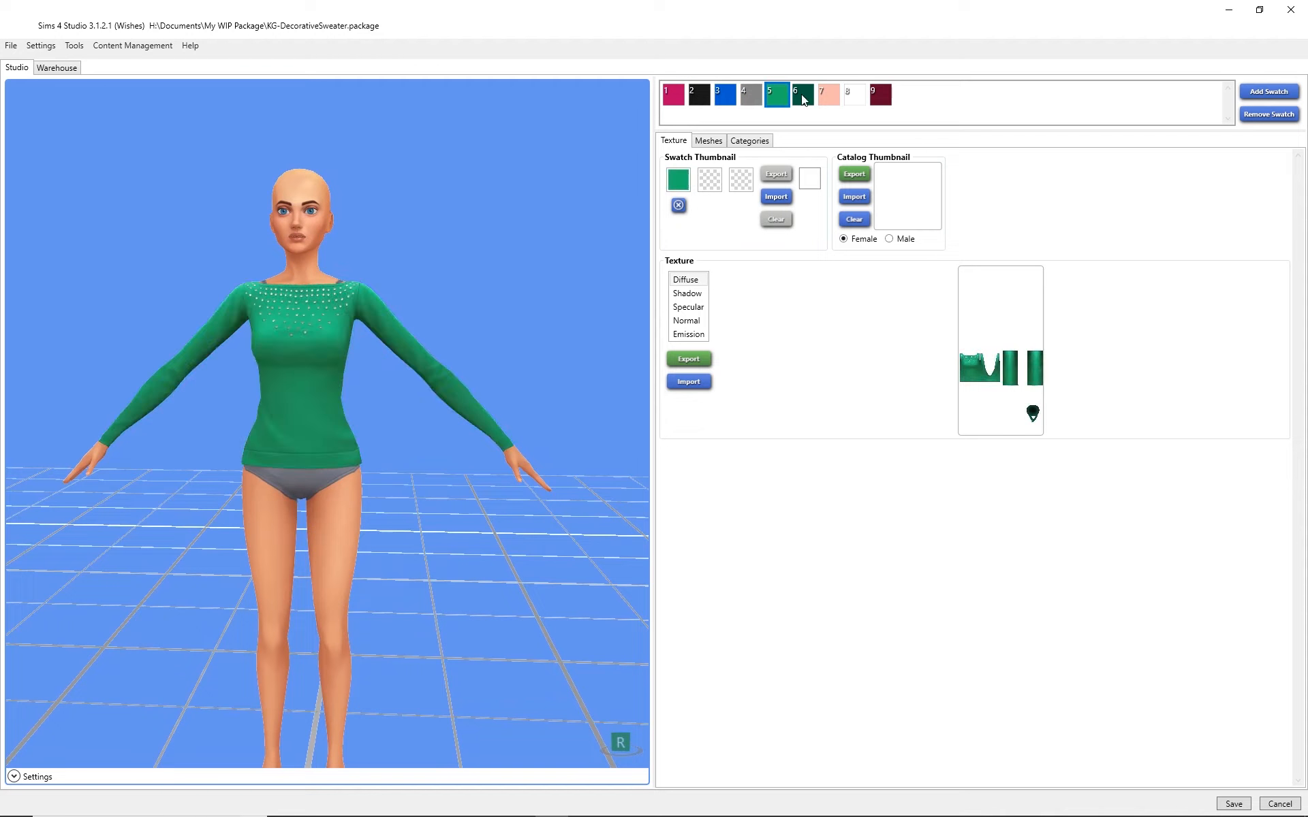
click(803, 100)
click(829, 97)
click(855, 97)
click(886, 97)
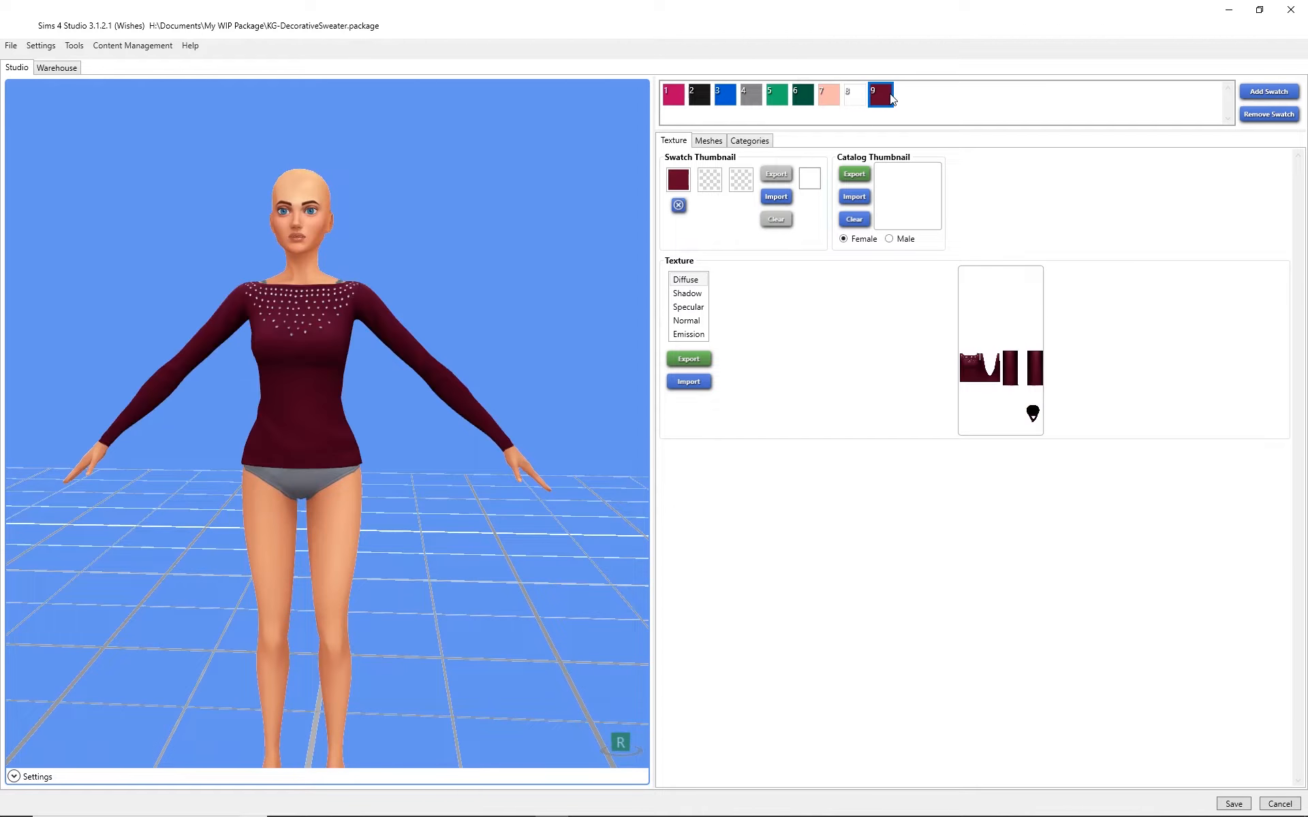
click(670, 91)
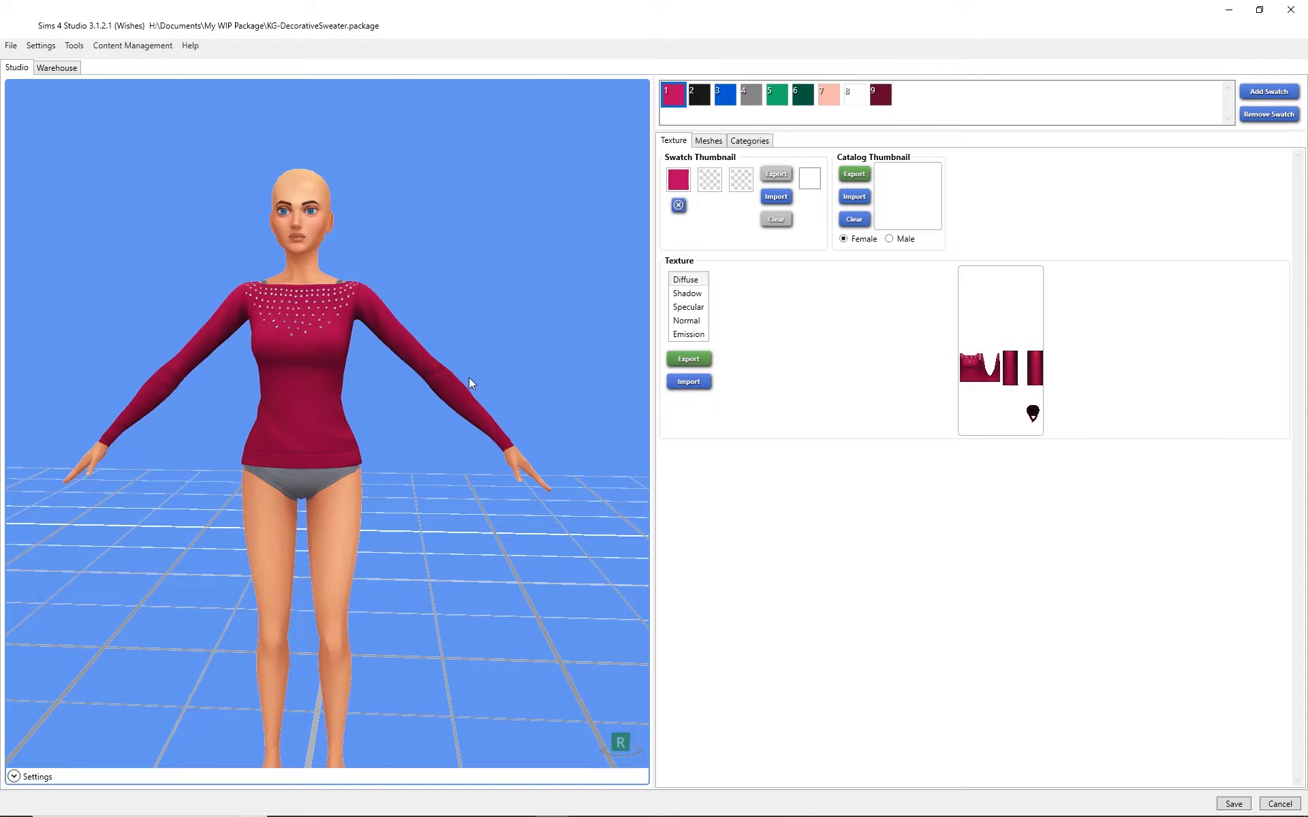
drag(468, 377, 436, 415)
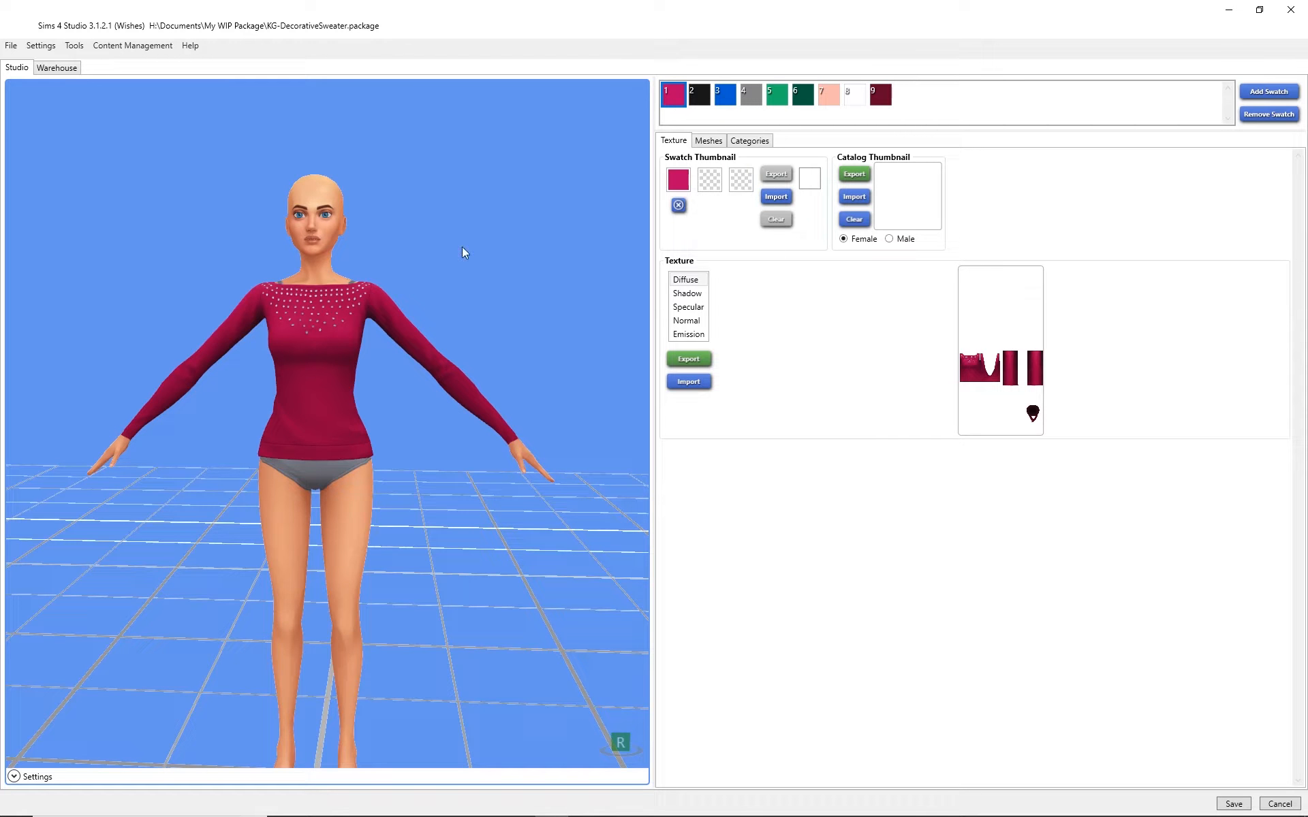
- Examine swatch 7 of the sweater up close on the model
scroll(356, 358, up, 4)
drag(356, 358, 380, 370)
click(831, 97)
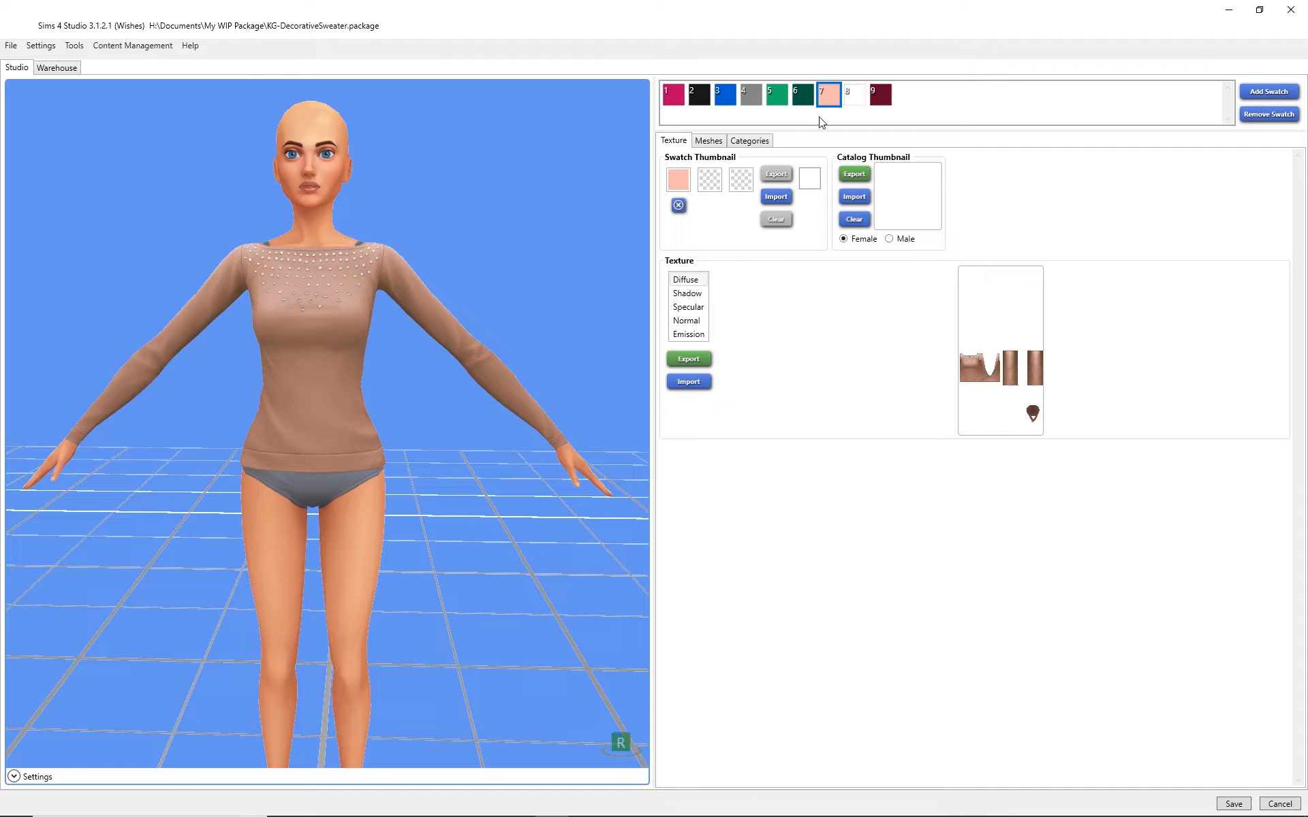
drag(427, 336, 449, 310)
- Export the diffuse texture of swatch 1 as the PNG image 1 in the My WIP Package folder
click(673, 94)
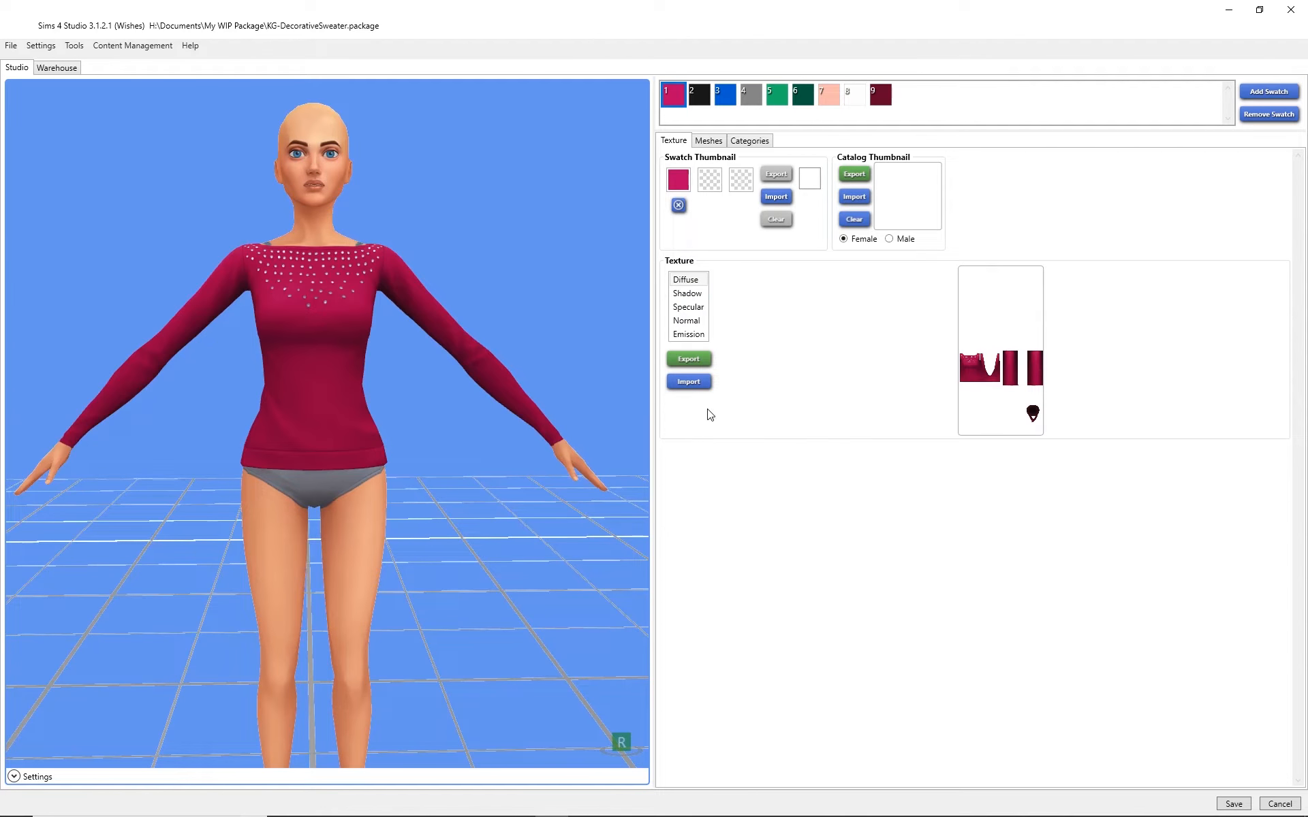
click(698, 365)
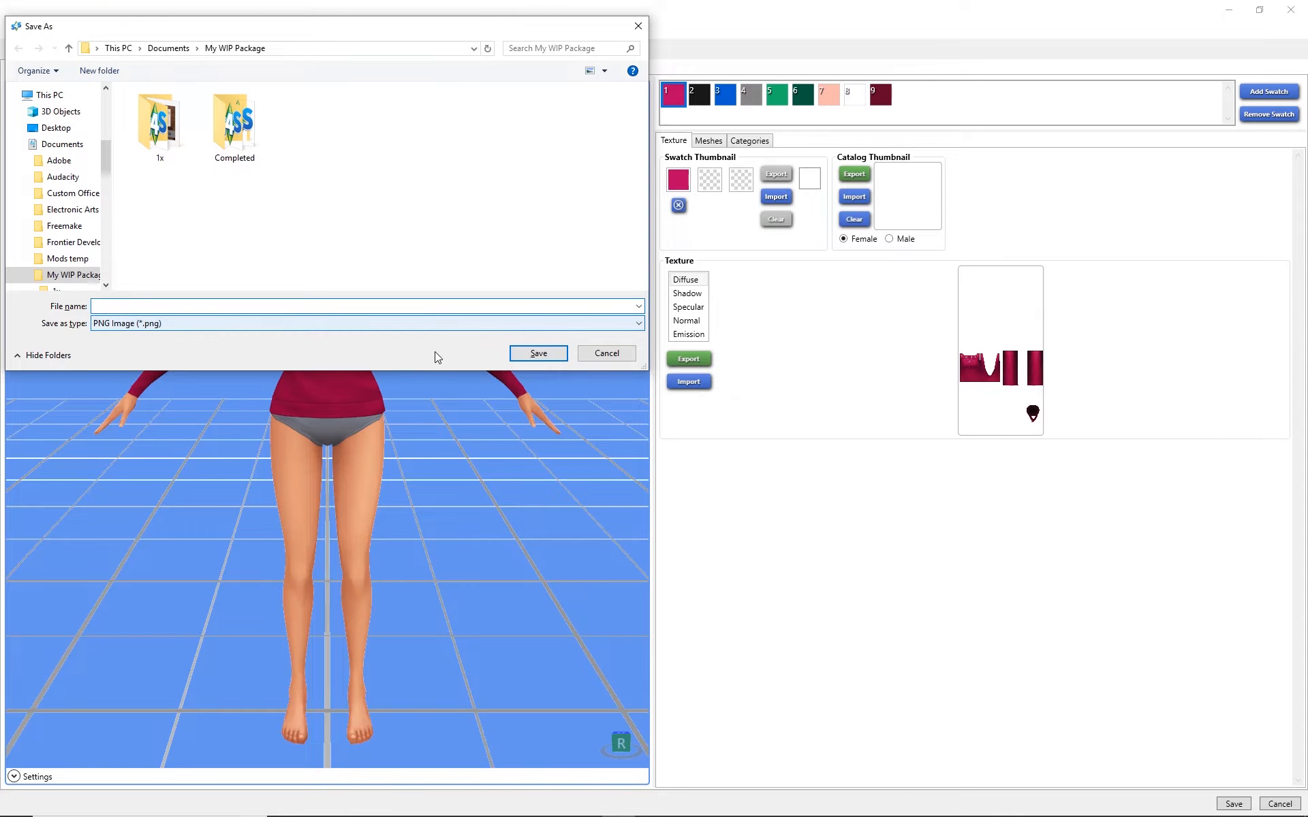
text(1)
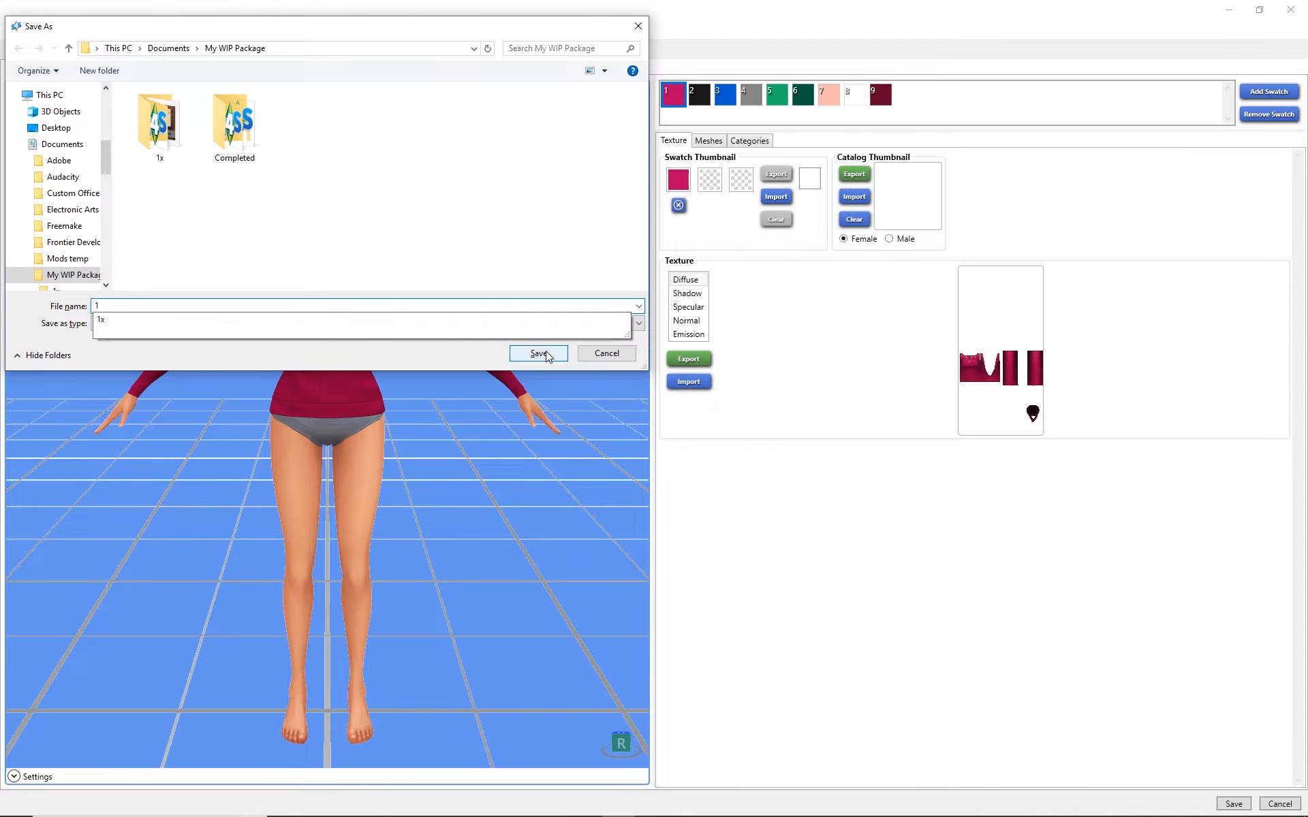
click(539, 355)
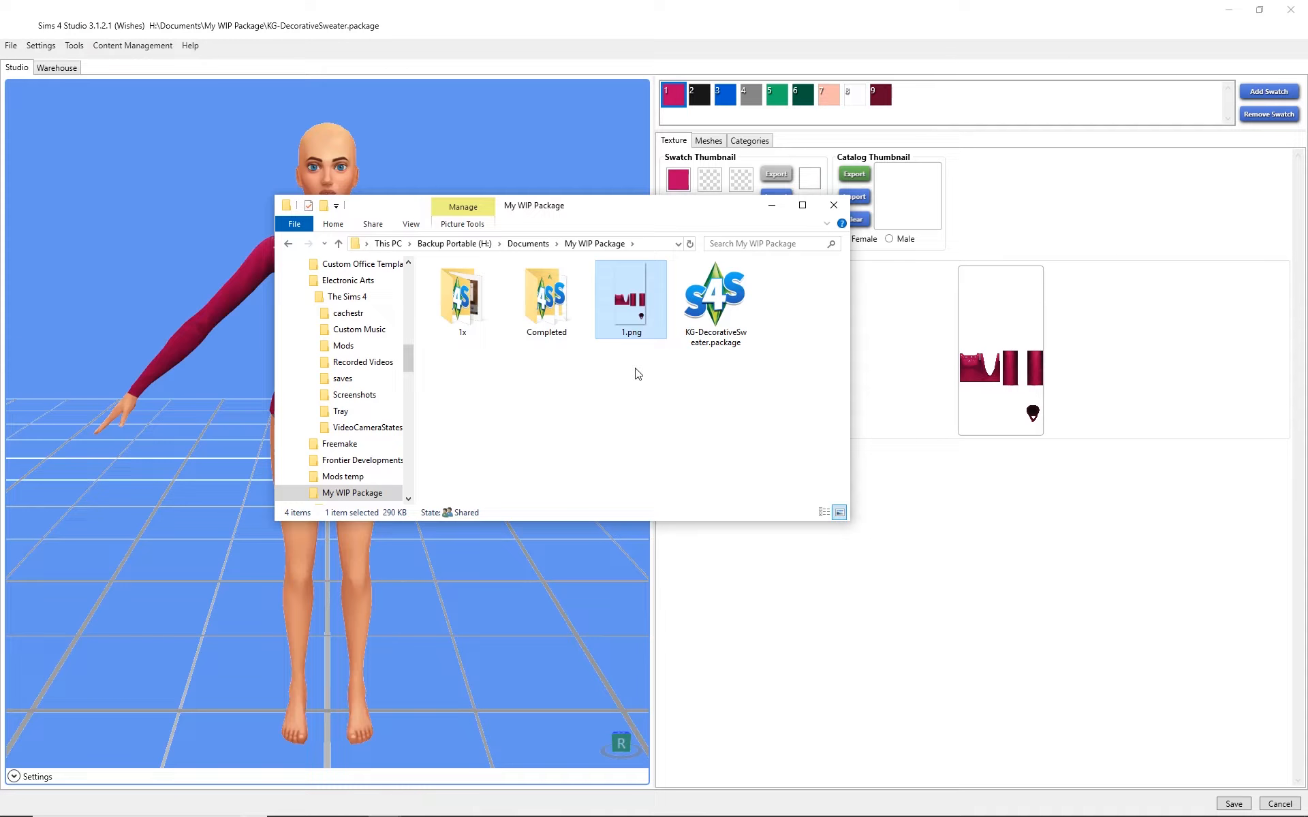
- Export the diffuse texture of swatch 7 as the PNG image 2 in the My WIP Package folder
click(828, 102)
click(828, 102)
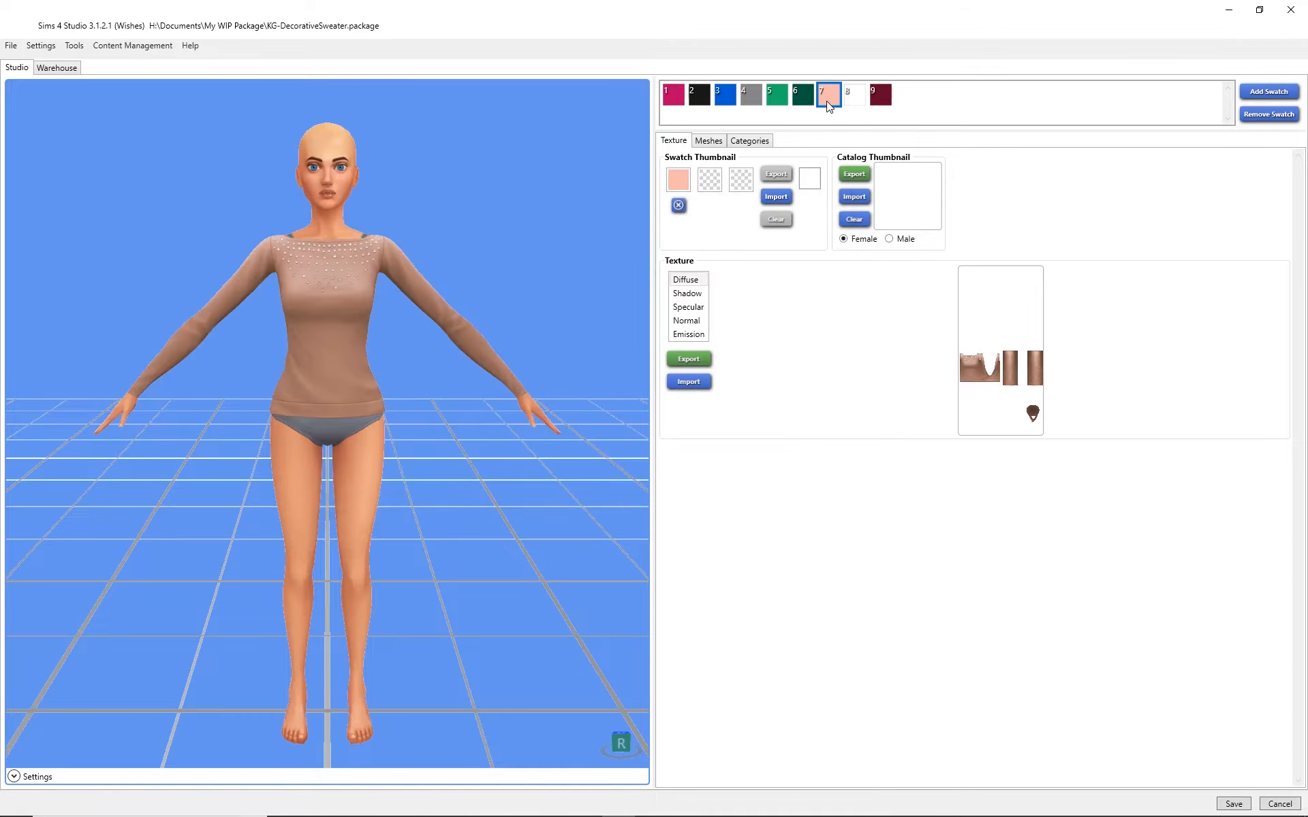
click(688, 359)
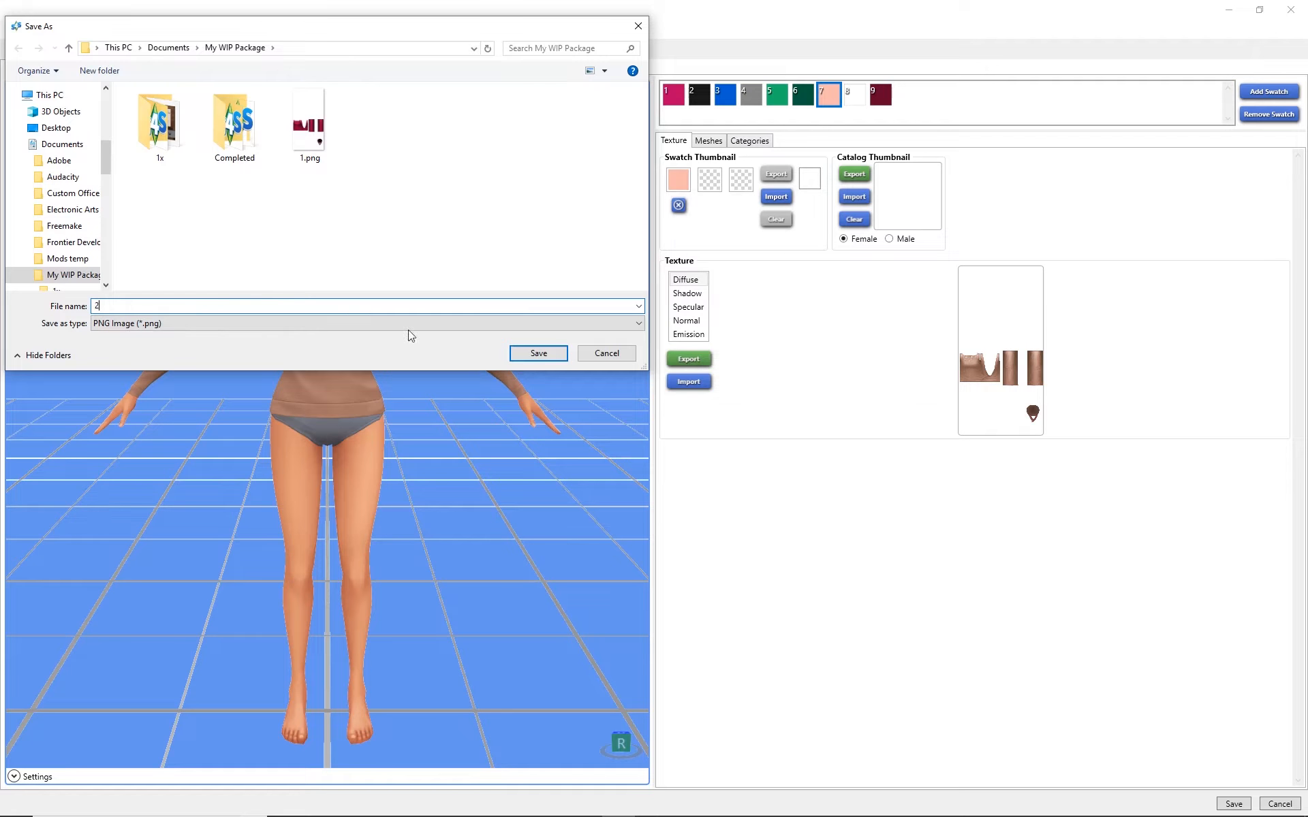
text(2)
click(538, 353)
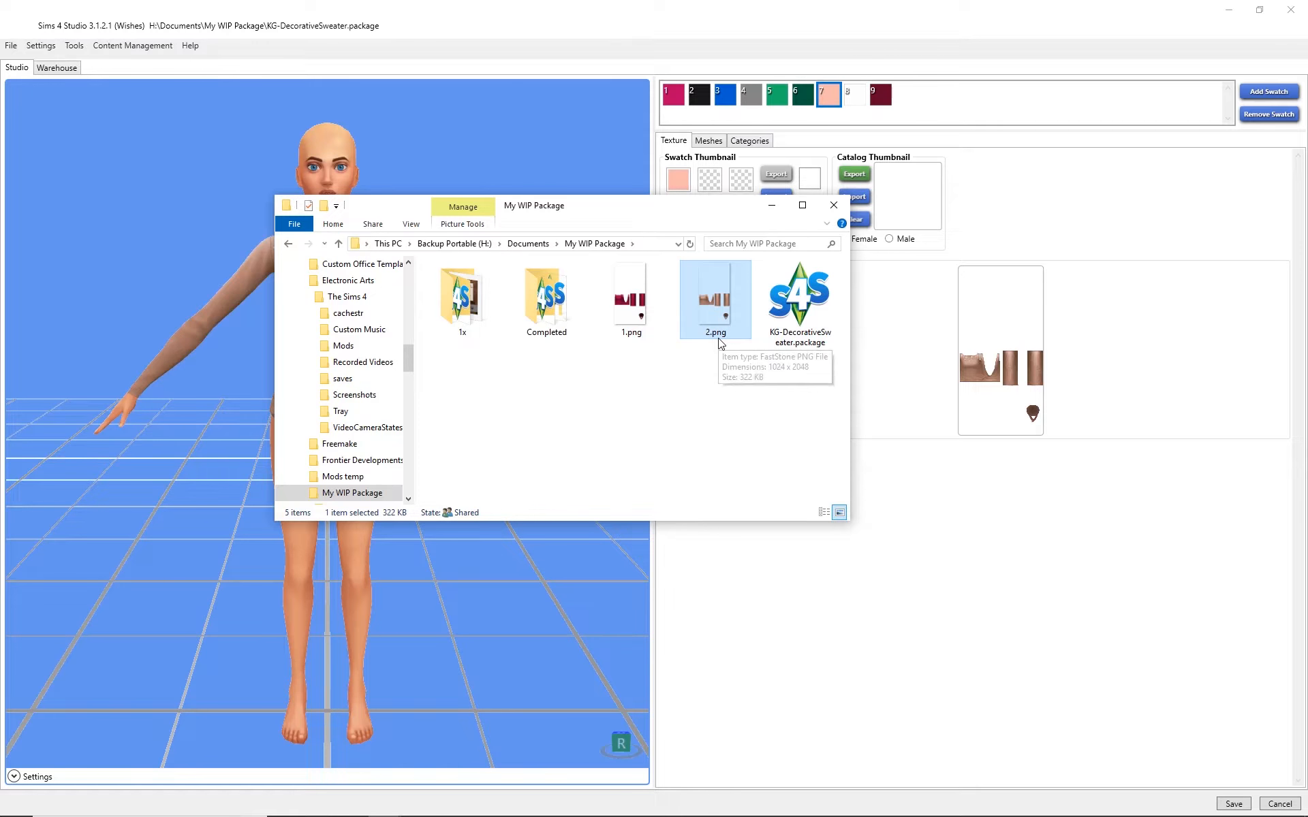
- Open the exported texture 1.png from the My WIP Package folder in Adobe Photoshop CC 2017
click(812, 311)
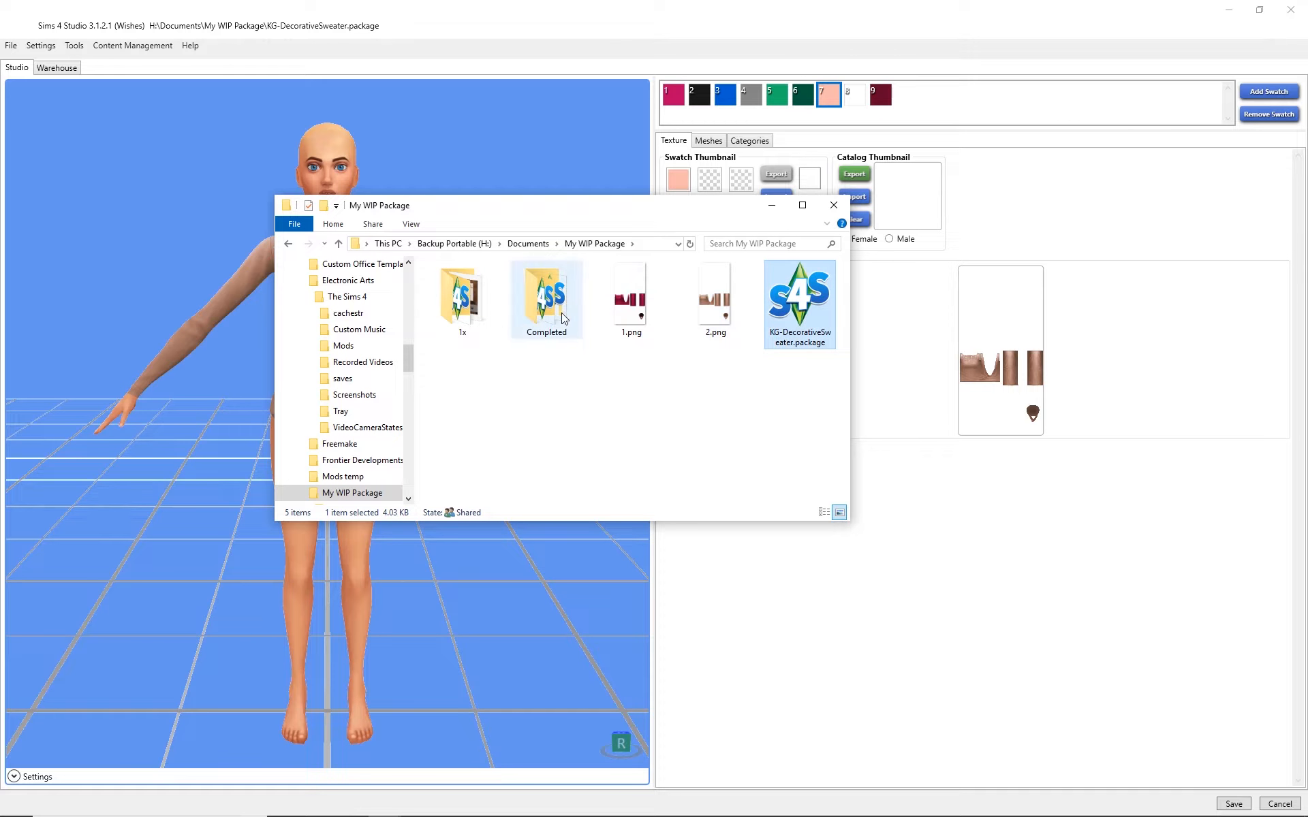
right_click(629, 299)
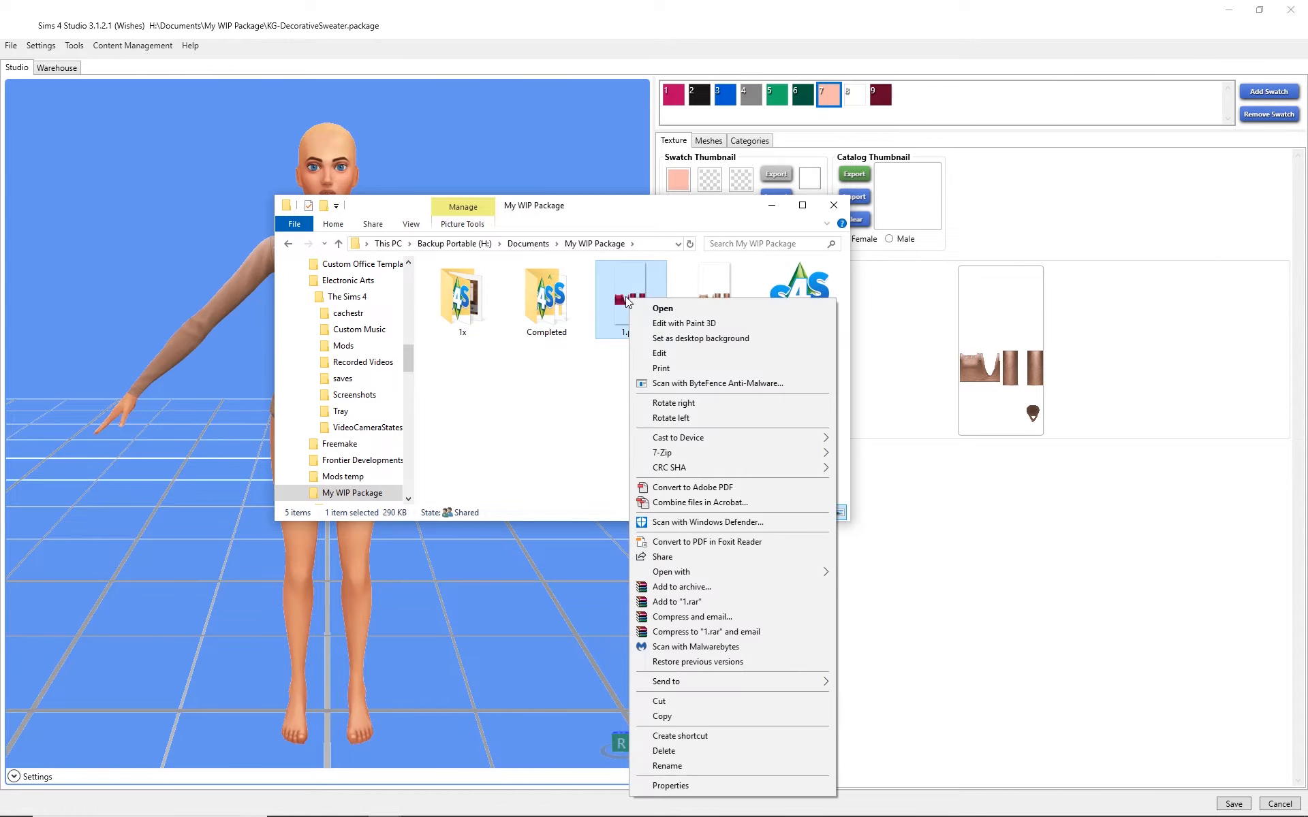
mouse_move(749, 572)
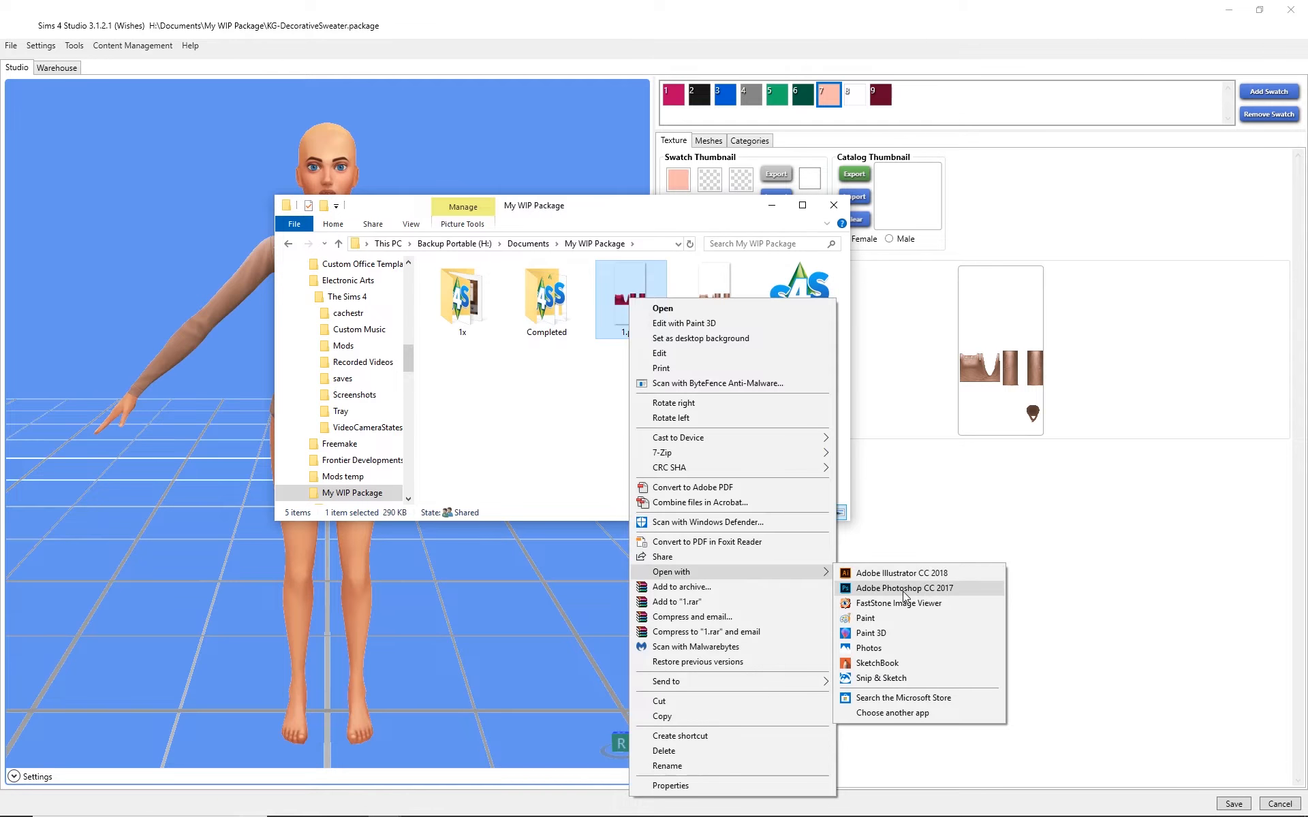
click(903, 591)
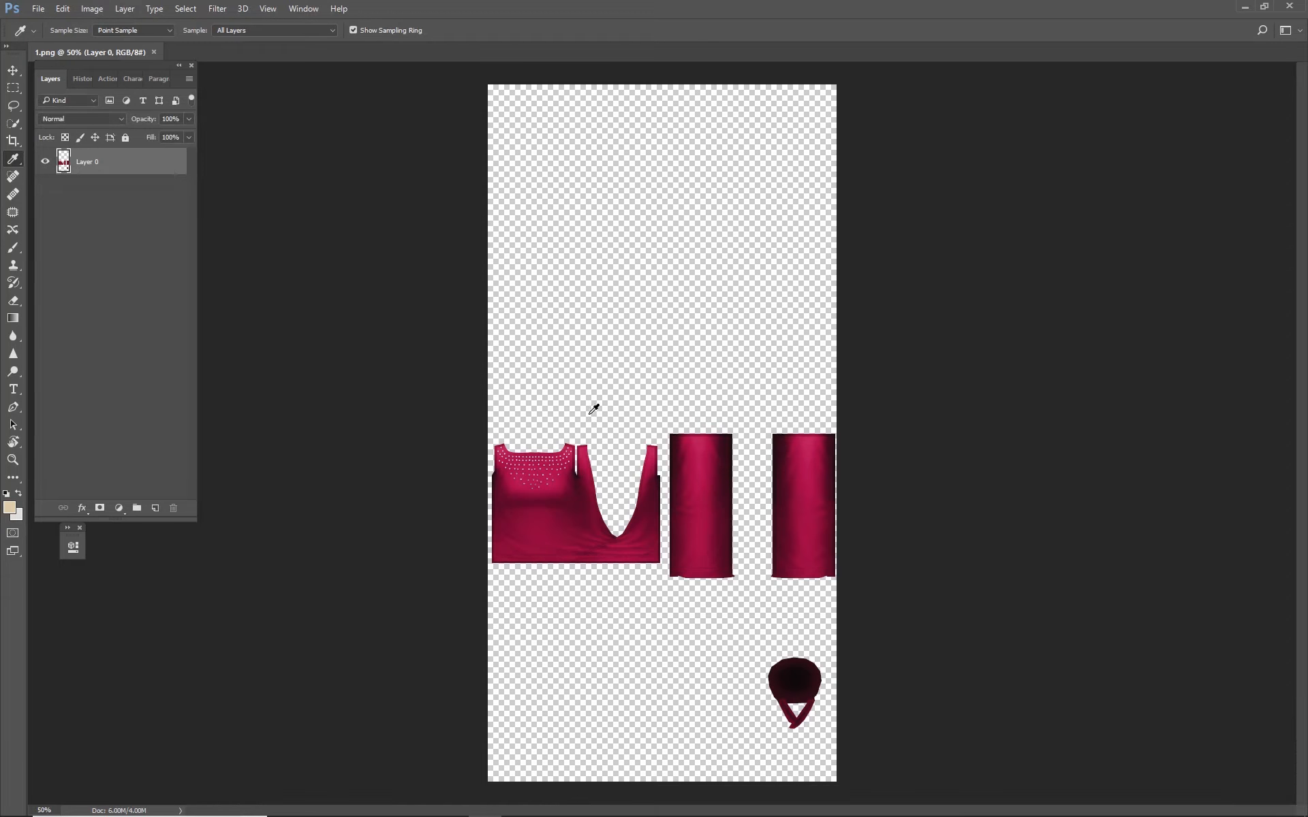
- Place 2.png from the My WIP Package folder into the 1.png document as a new layer at its original size
key(alt+Tab)
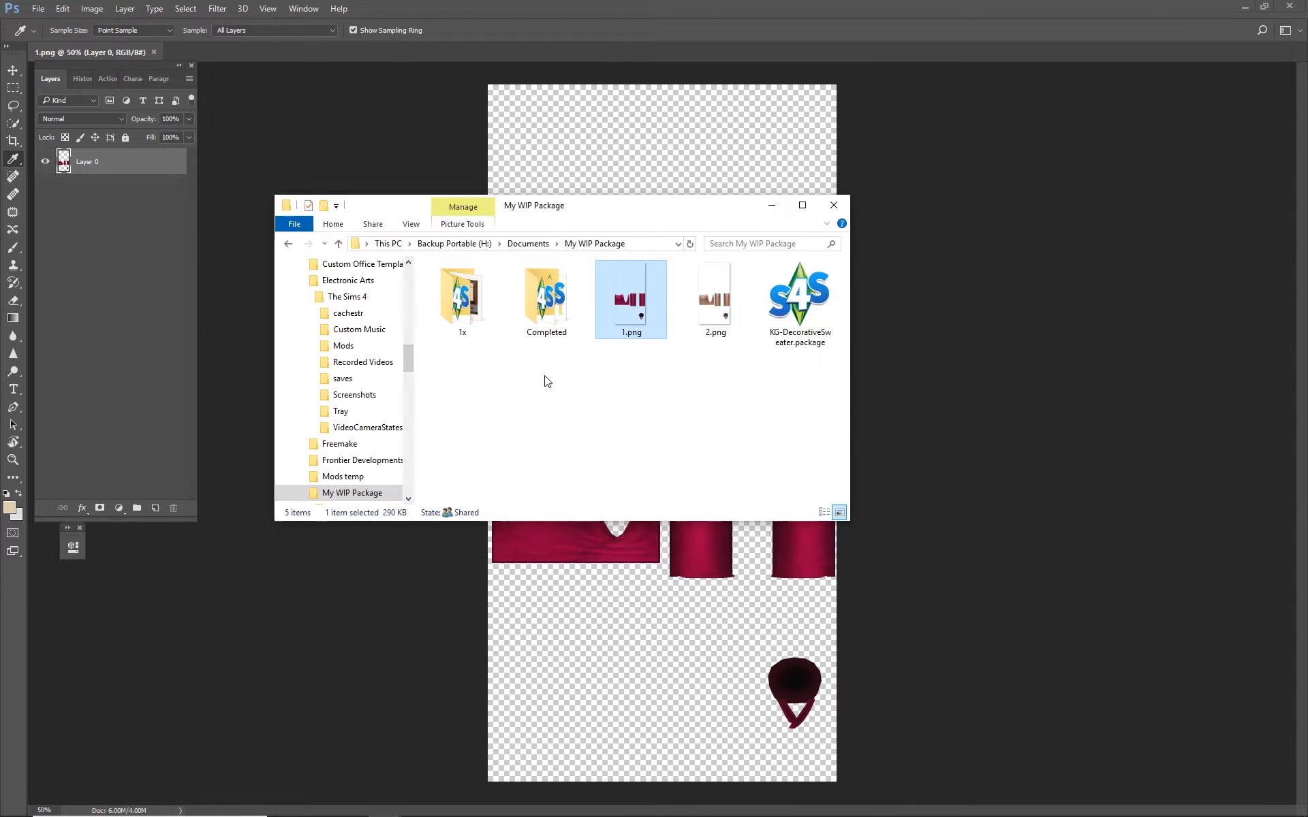
drag(717, 297, 1022, 438)
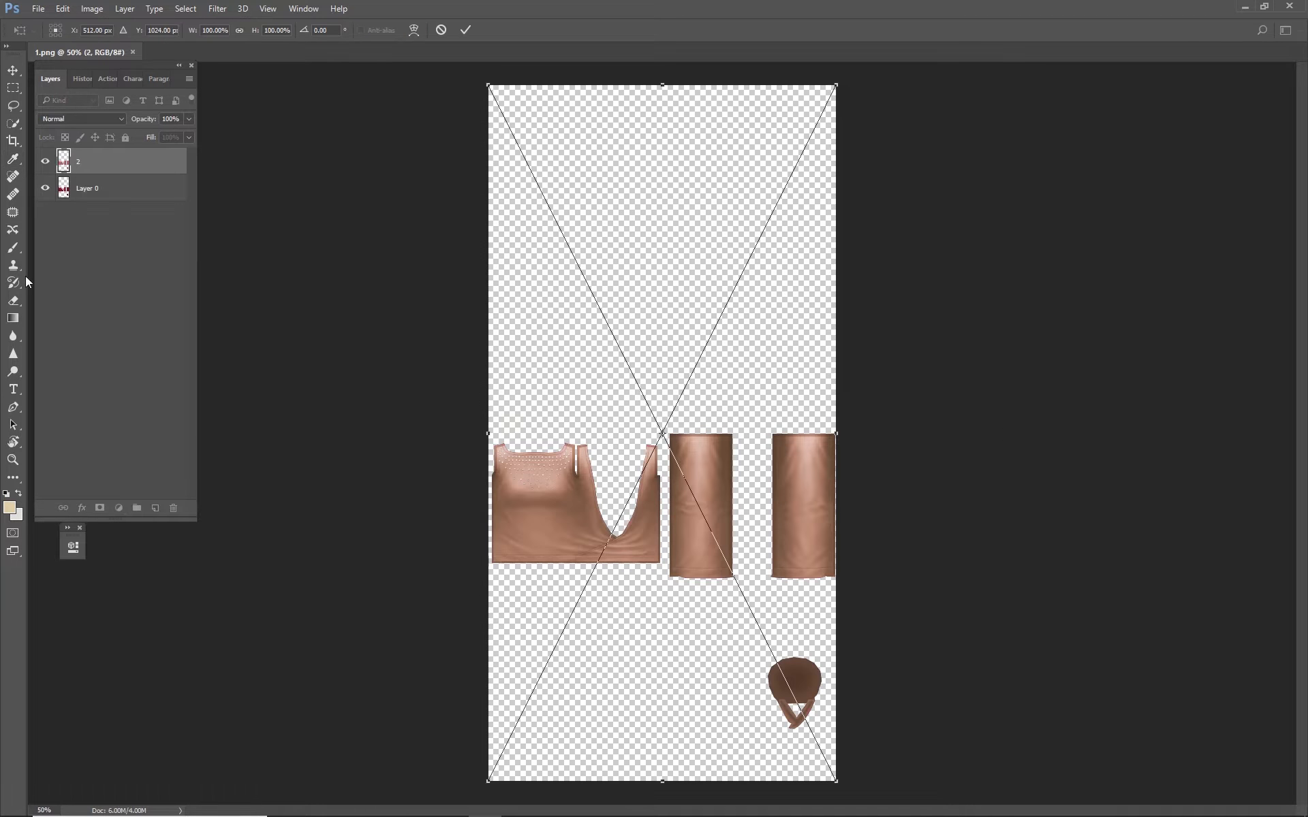
click(465, 30)
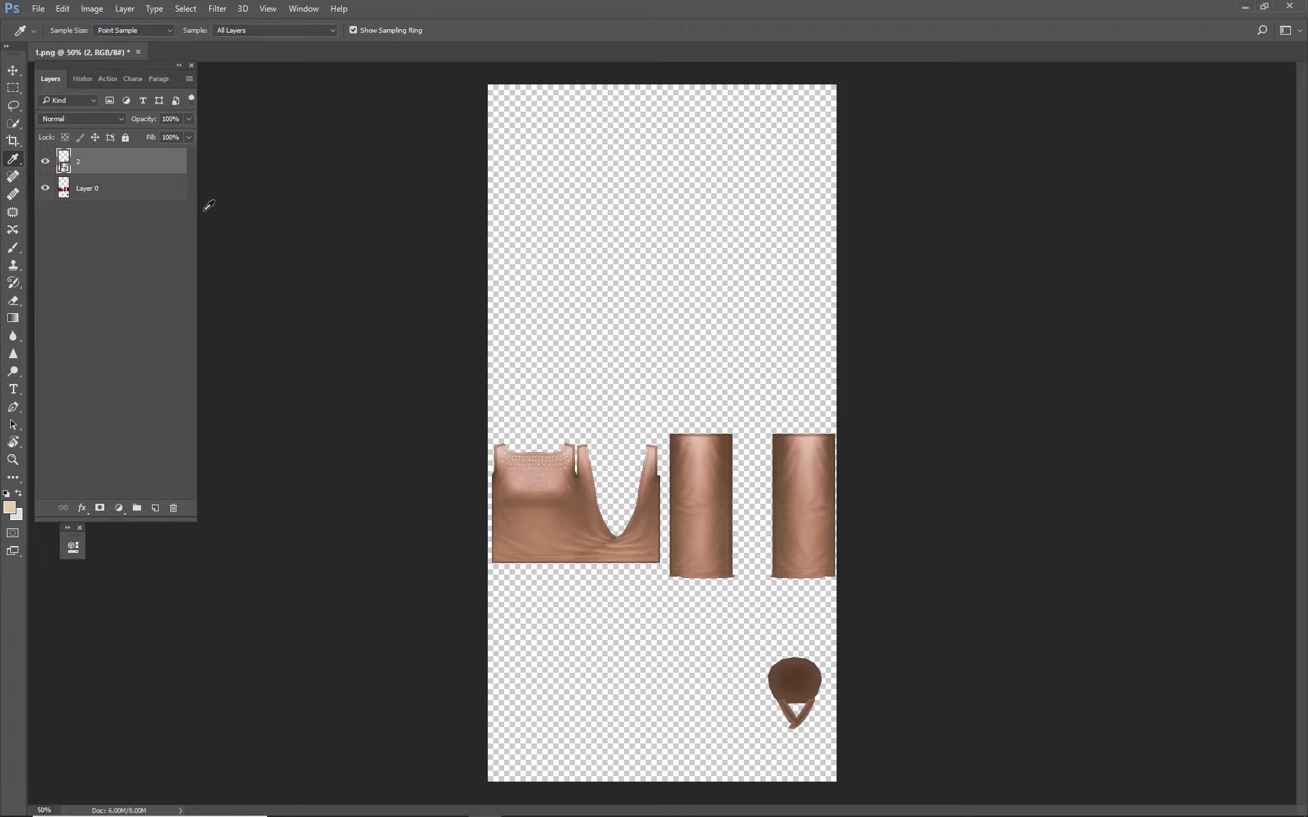
- Examine the sweater texture pieces up close and compare them with swatch 7 on the model in Sims 4 Studio
key(ctrl+plus)
key(ctrl+plus)
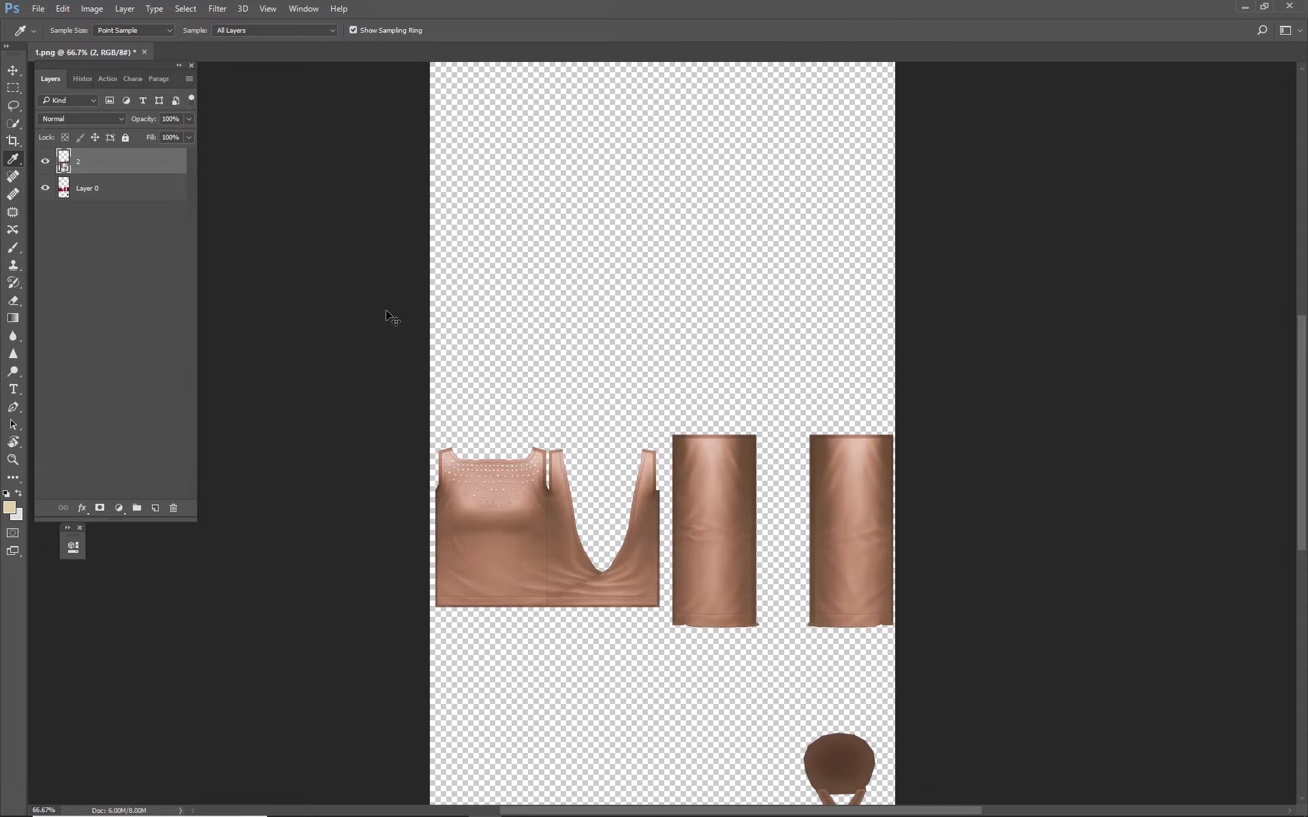
drag(505, 393, 508, 180)
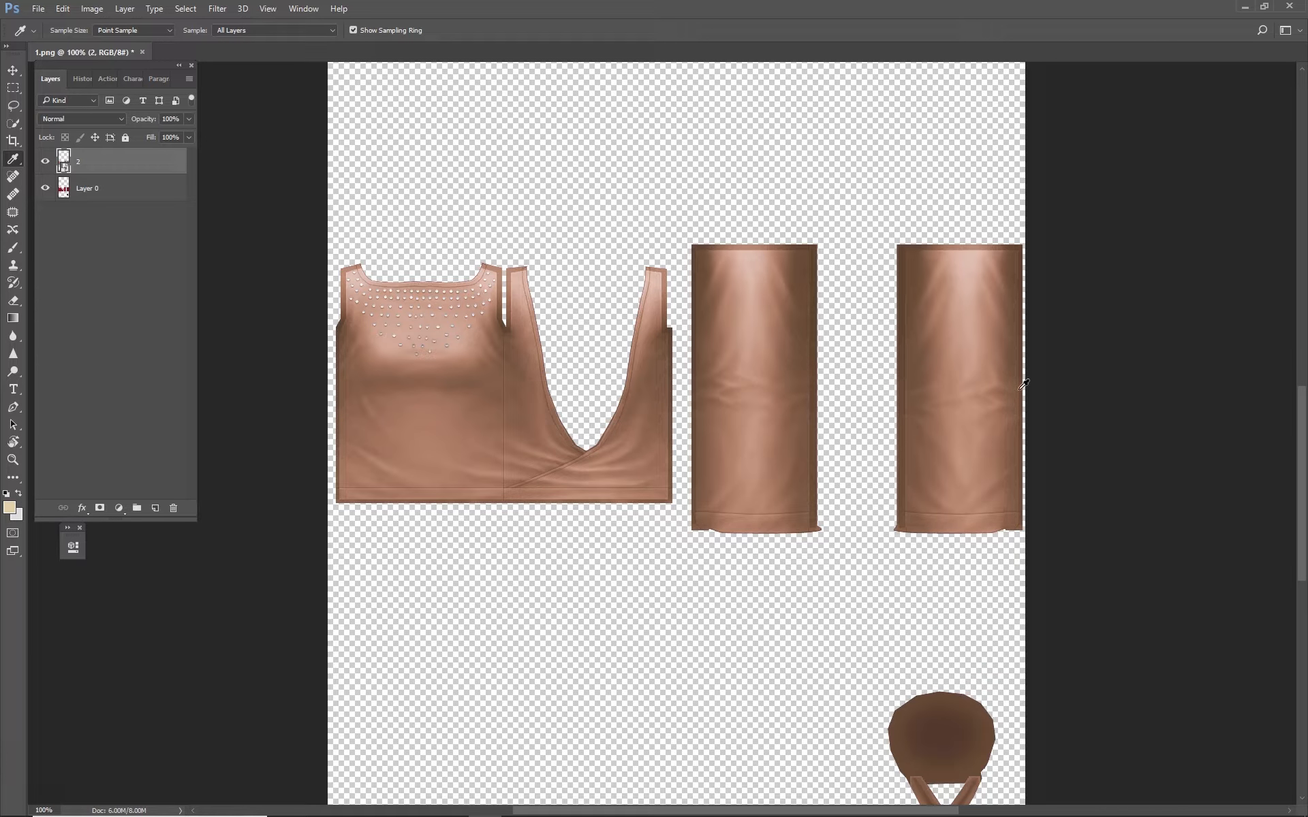
key(alt+Tab)
click(619, 387)
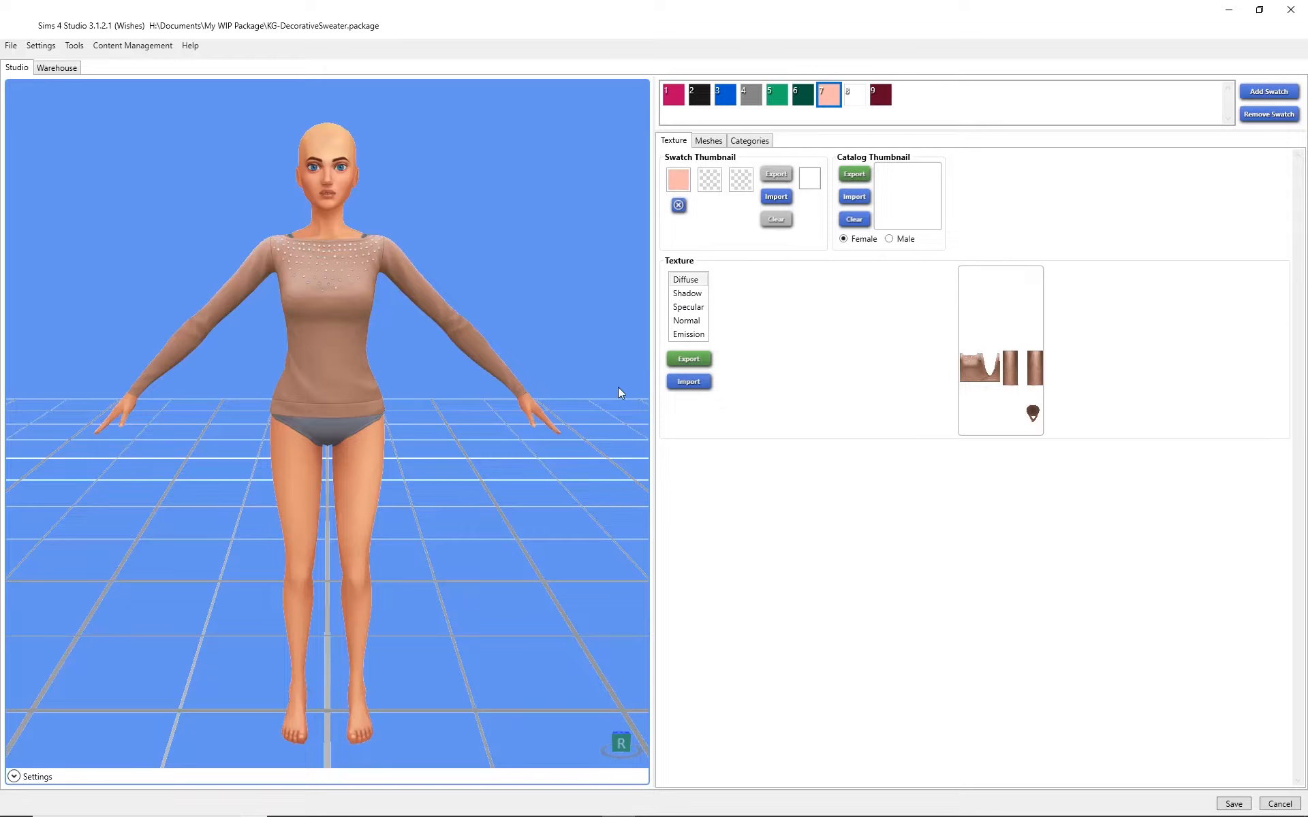
drag(266, 366, 518, 389)
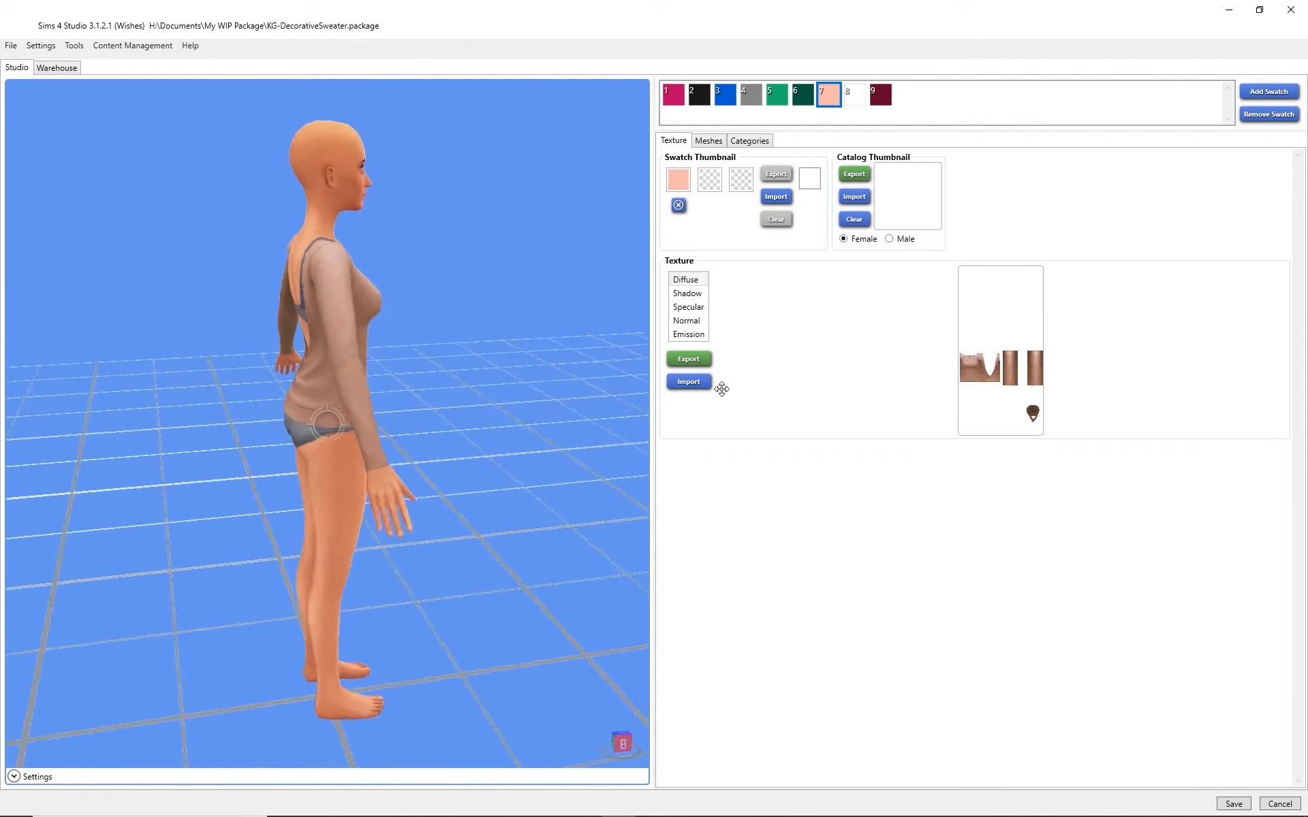
scroll(293, 315, up, 3)
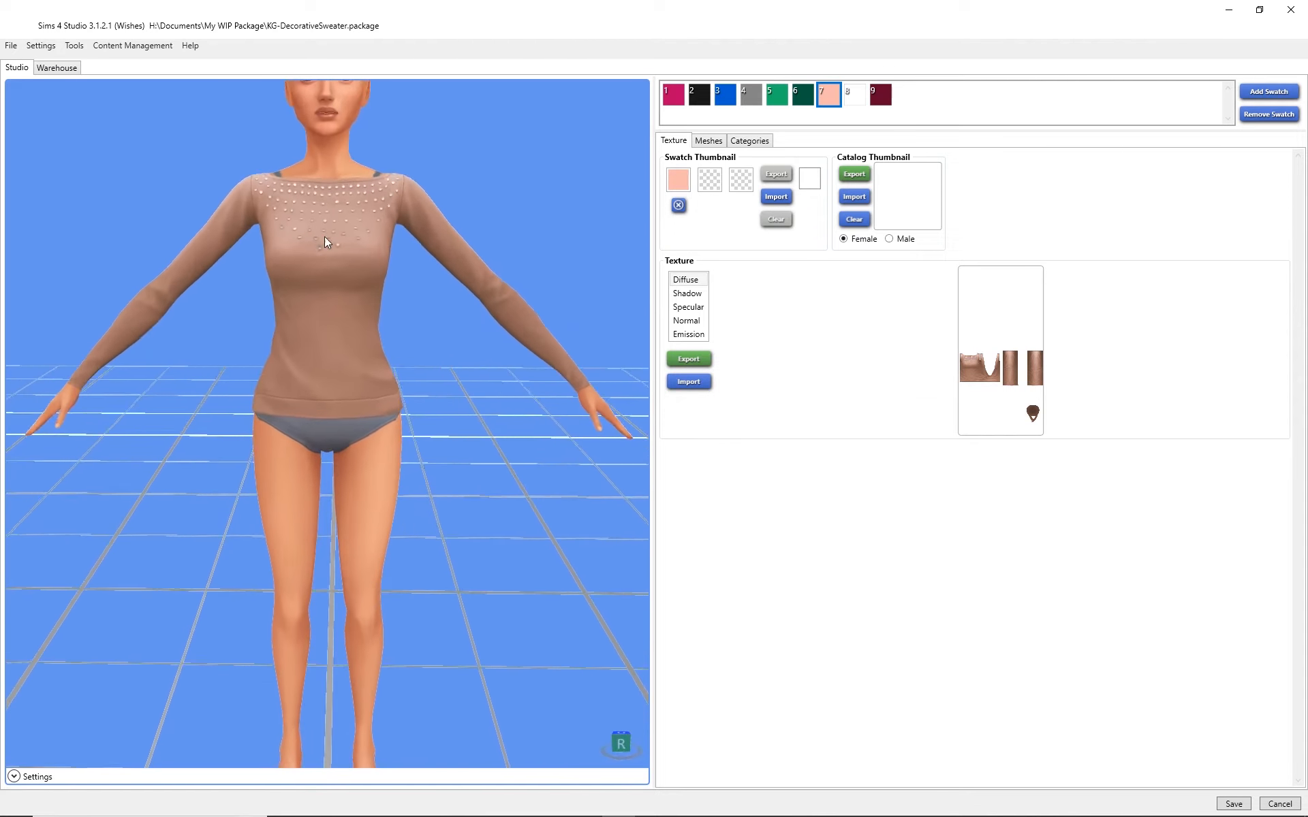
scroll(373, 358, up, 4)
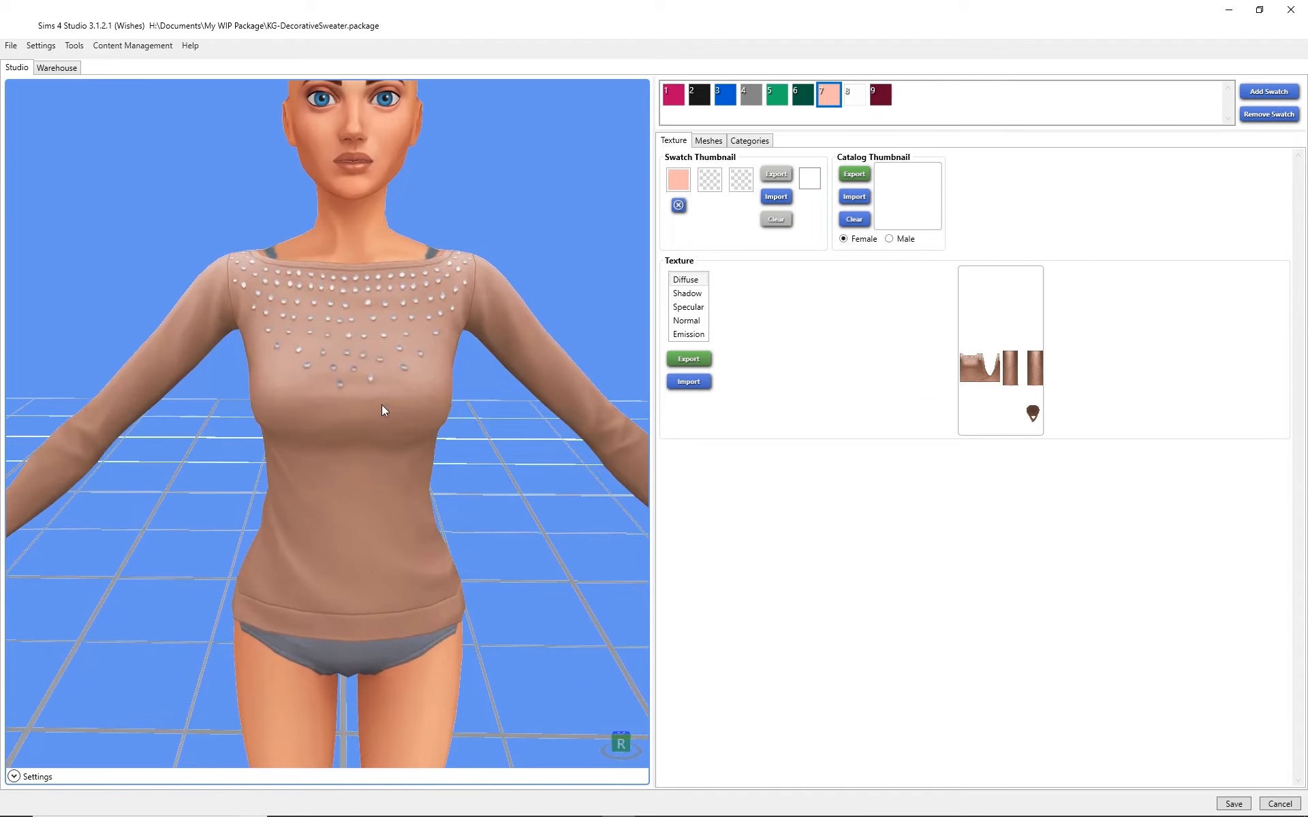
scroll(382, 405, down, 3)
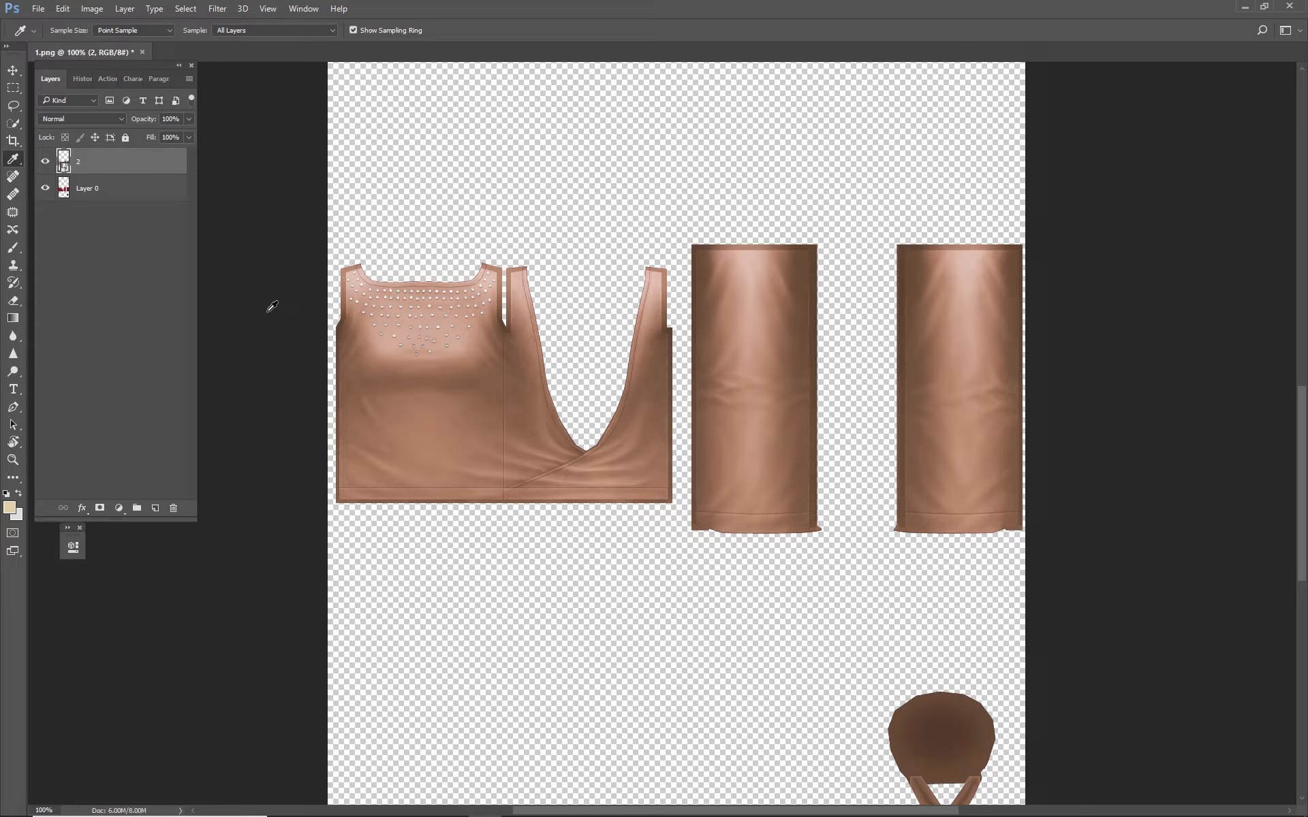
click(302, 10)
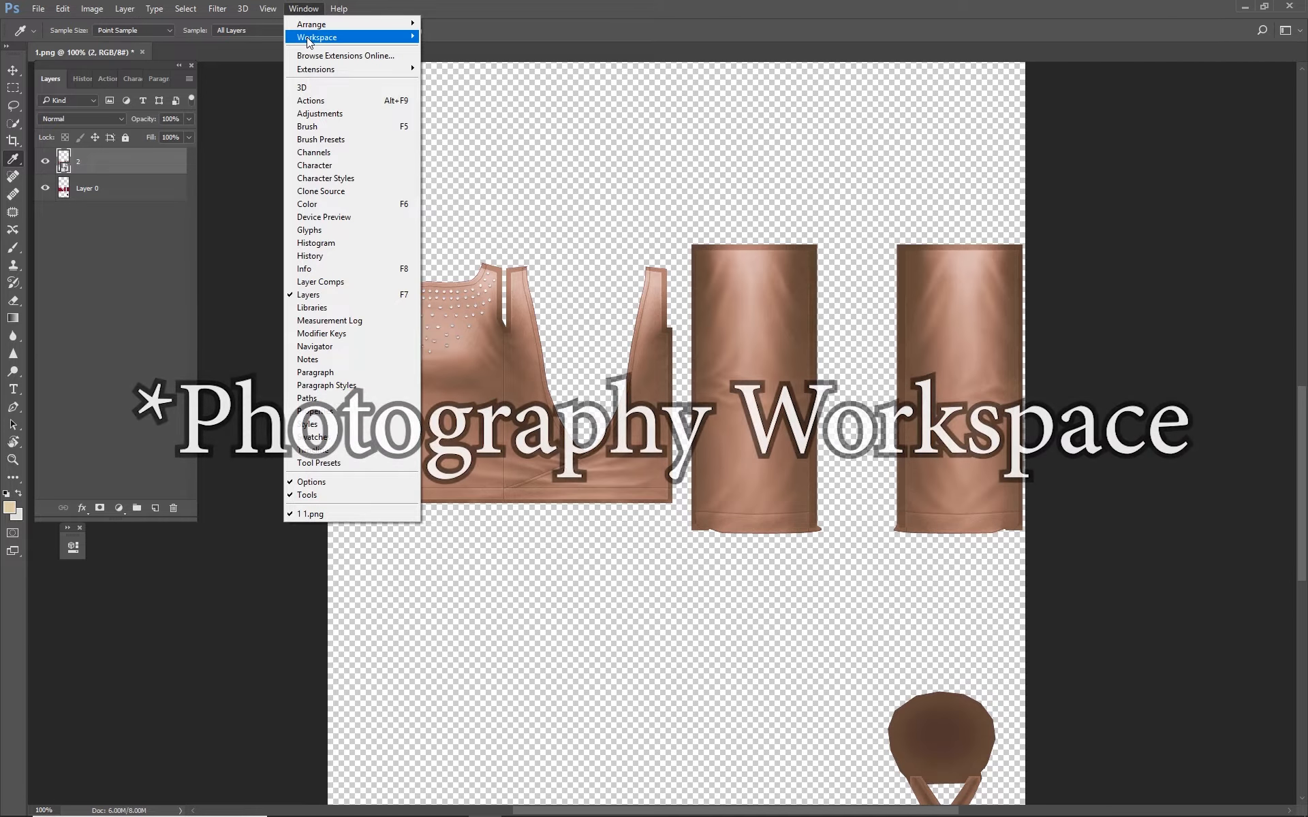
mouse_move(310, 42)
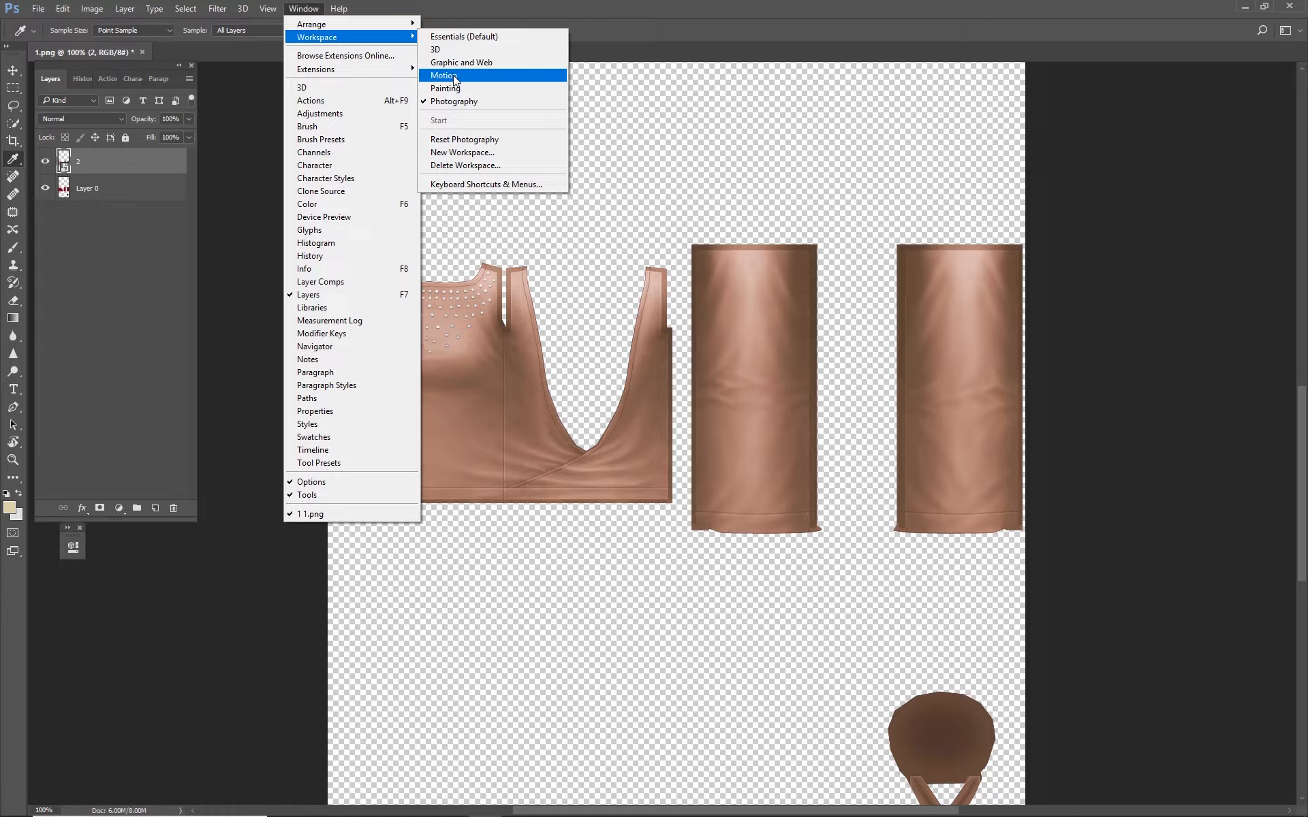
click(128, 67)
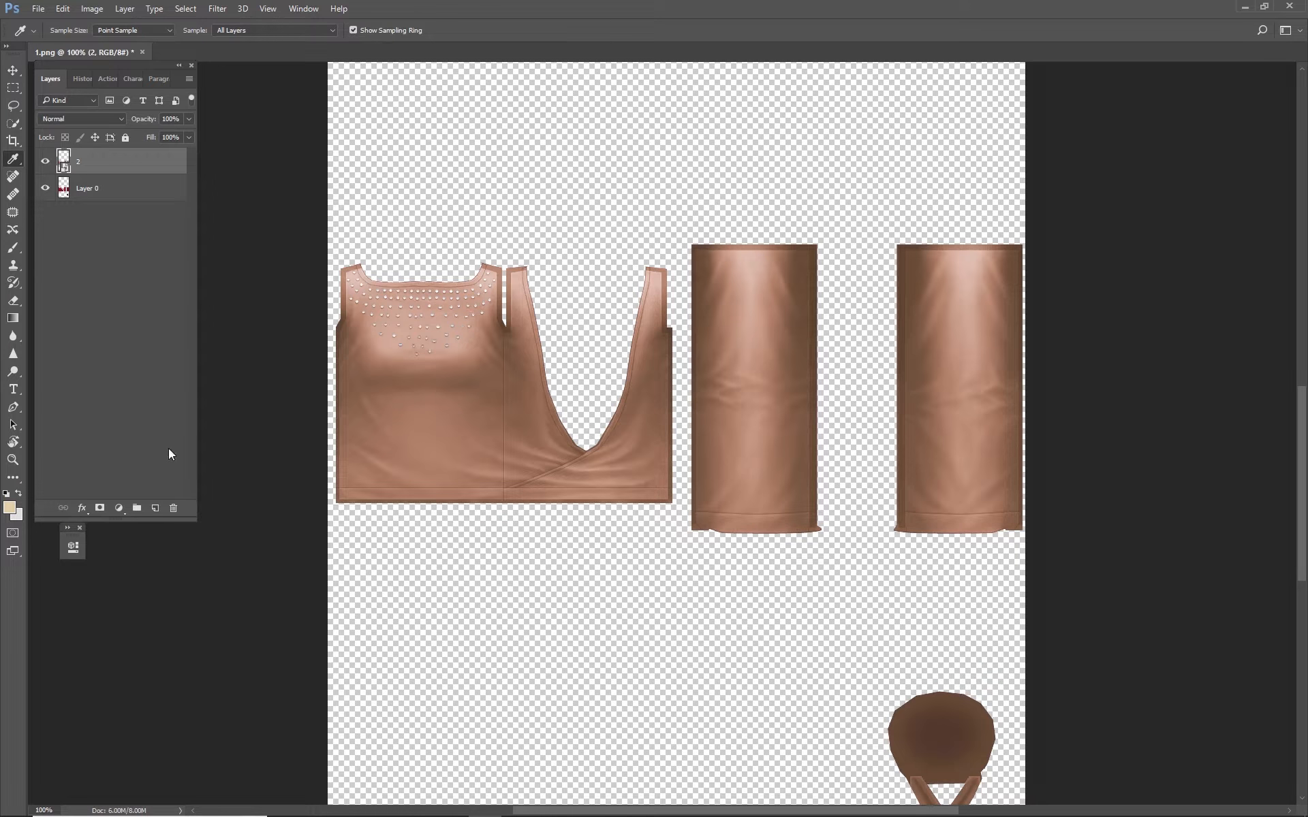
click(80, 528)
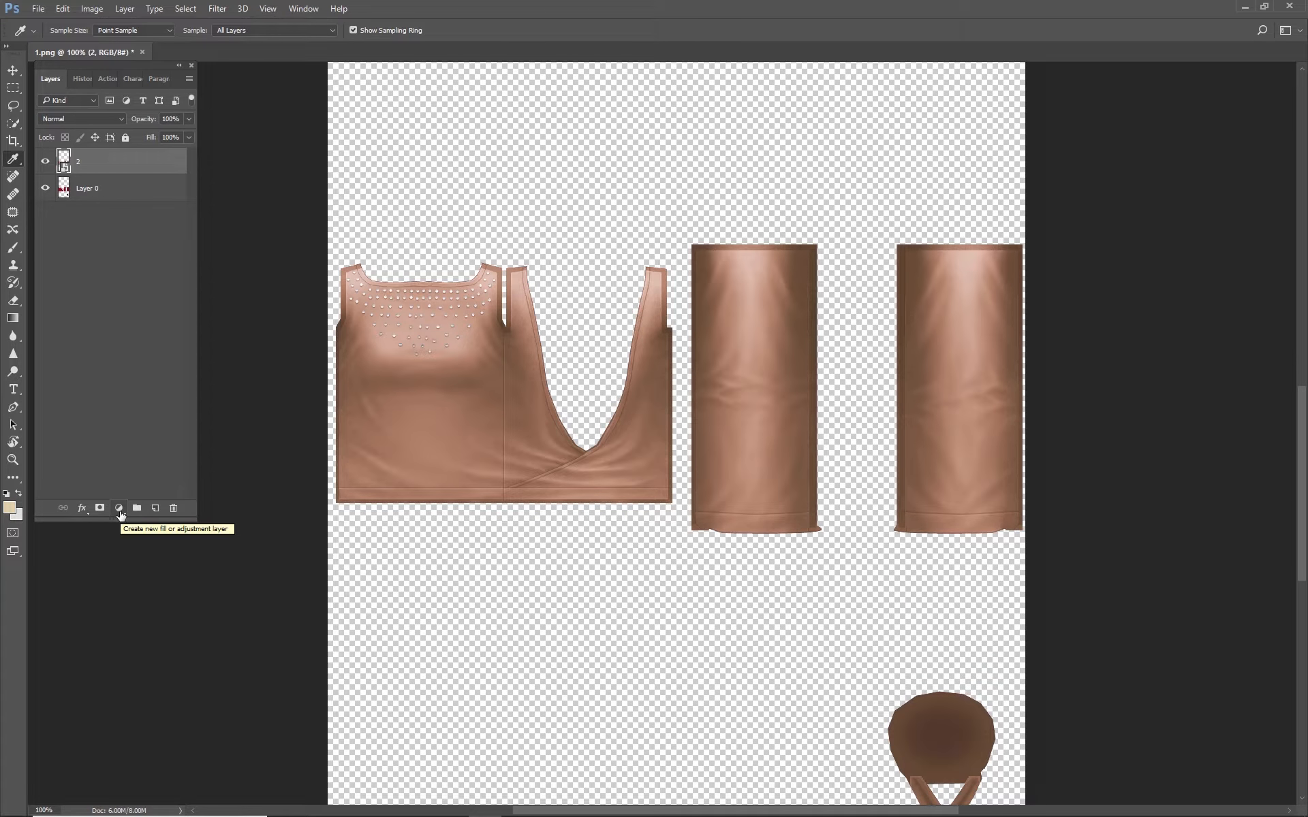
- Add a Hue/Saturation adjustment layer above layer 2 and set its hue to +180
click(119, 510)
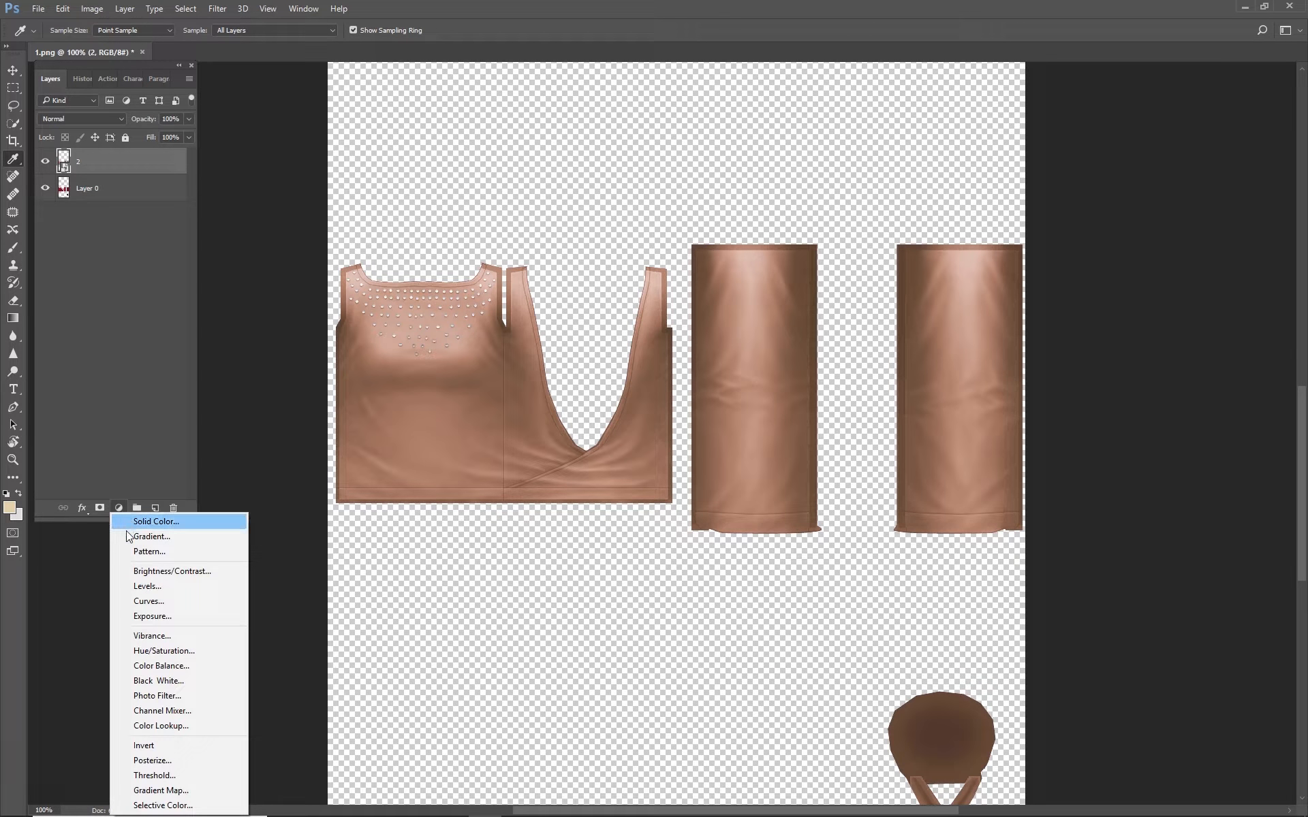
click(193, 651)
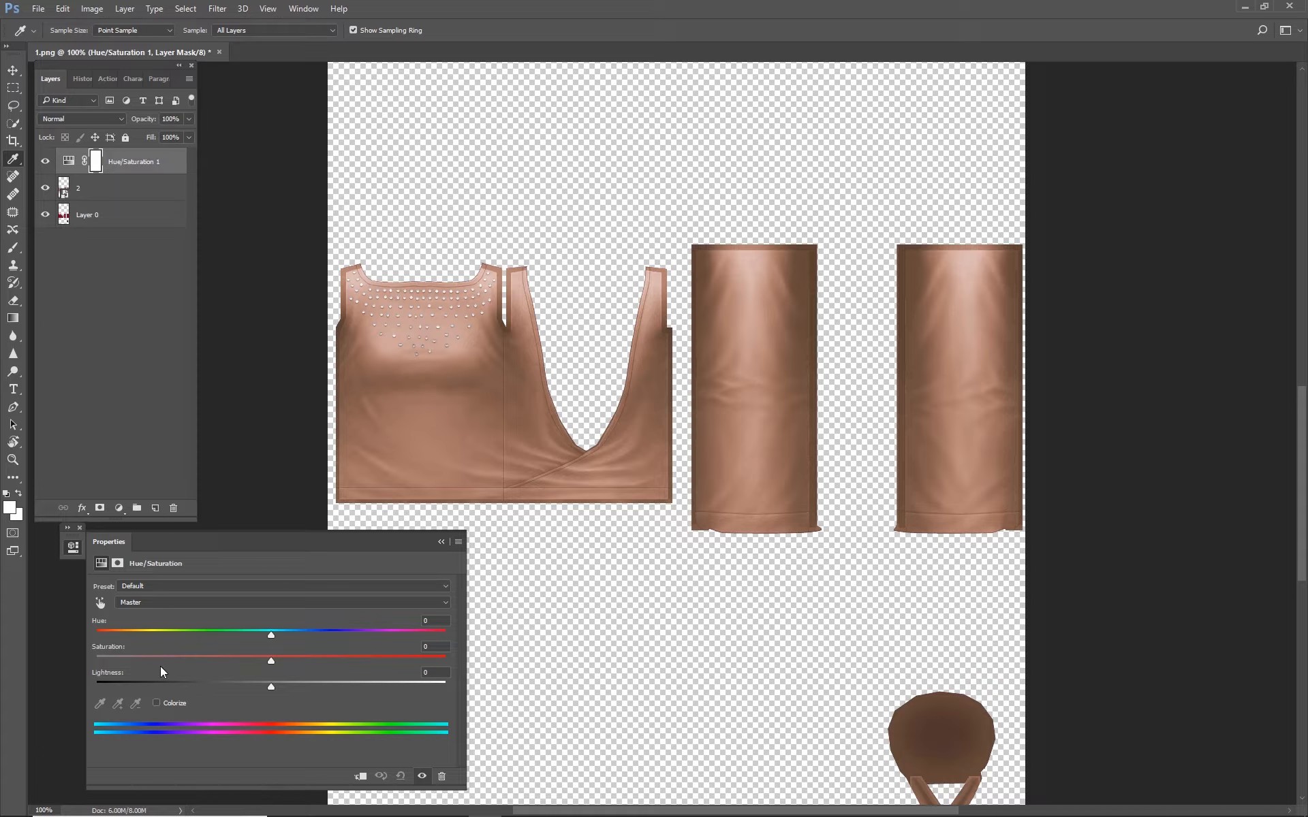
click(269, 632)
drag(268, 632, 459, 618)
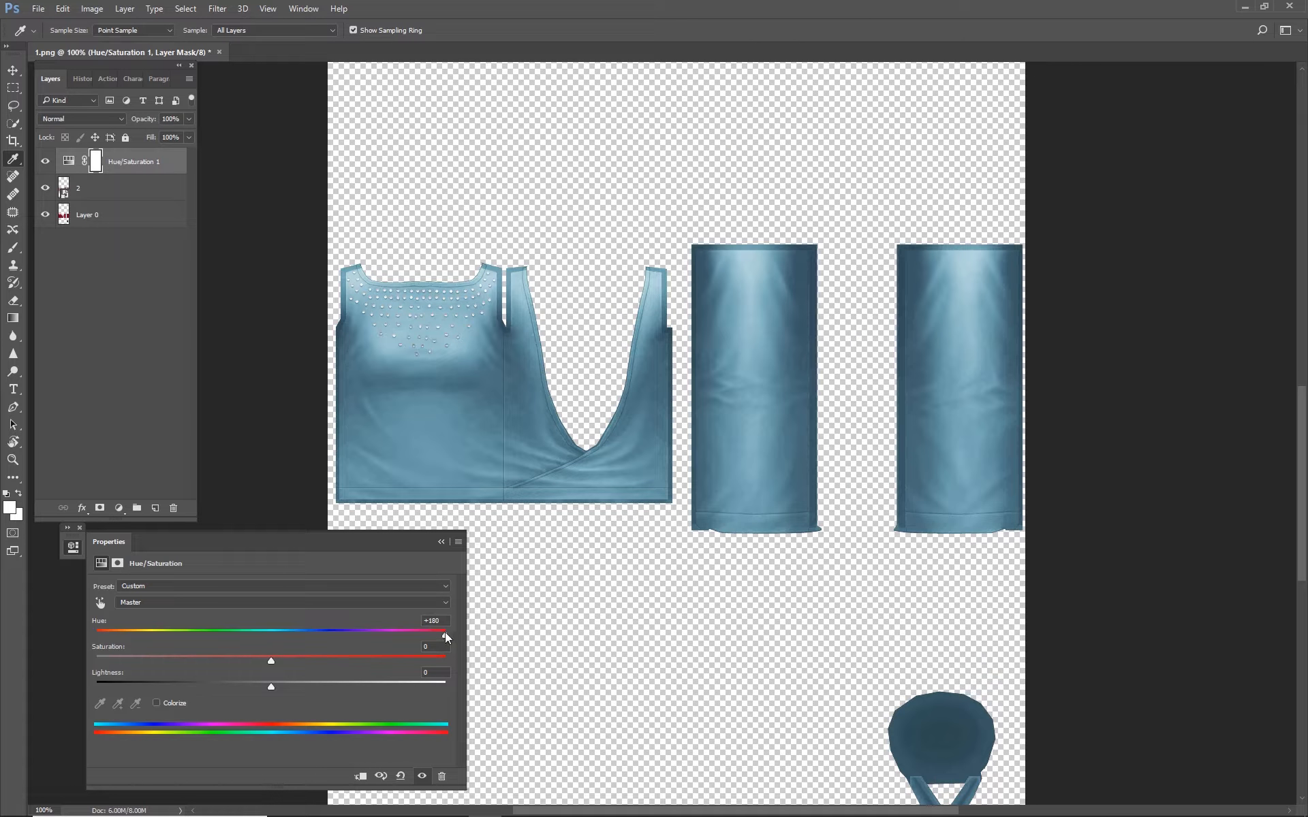
- Try out other saturation and lightness settings on the Hue/Saturation adjustment and reset both to 0
drag(271, 661, 278, 659)
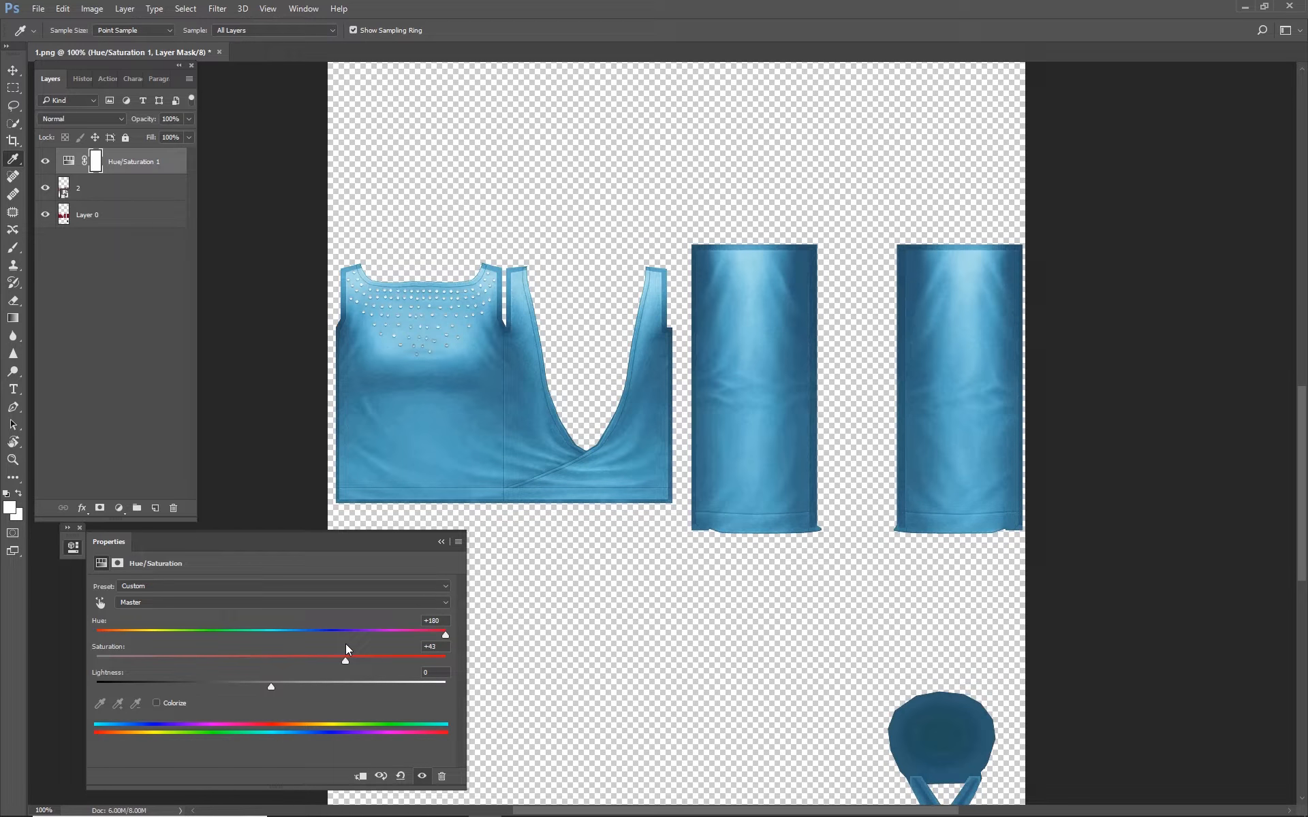
mouse_move(292, 661)
mouse_down()
mouse_move(198, 697)
mouse_move(279, 665)
mouse_up()
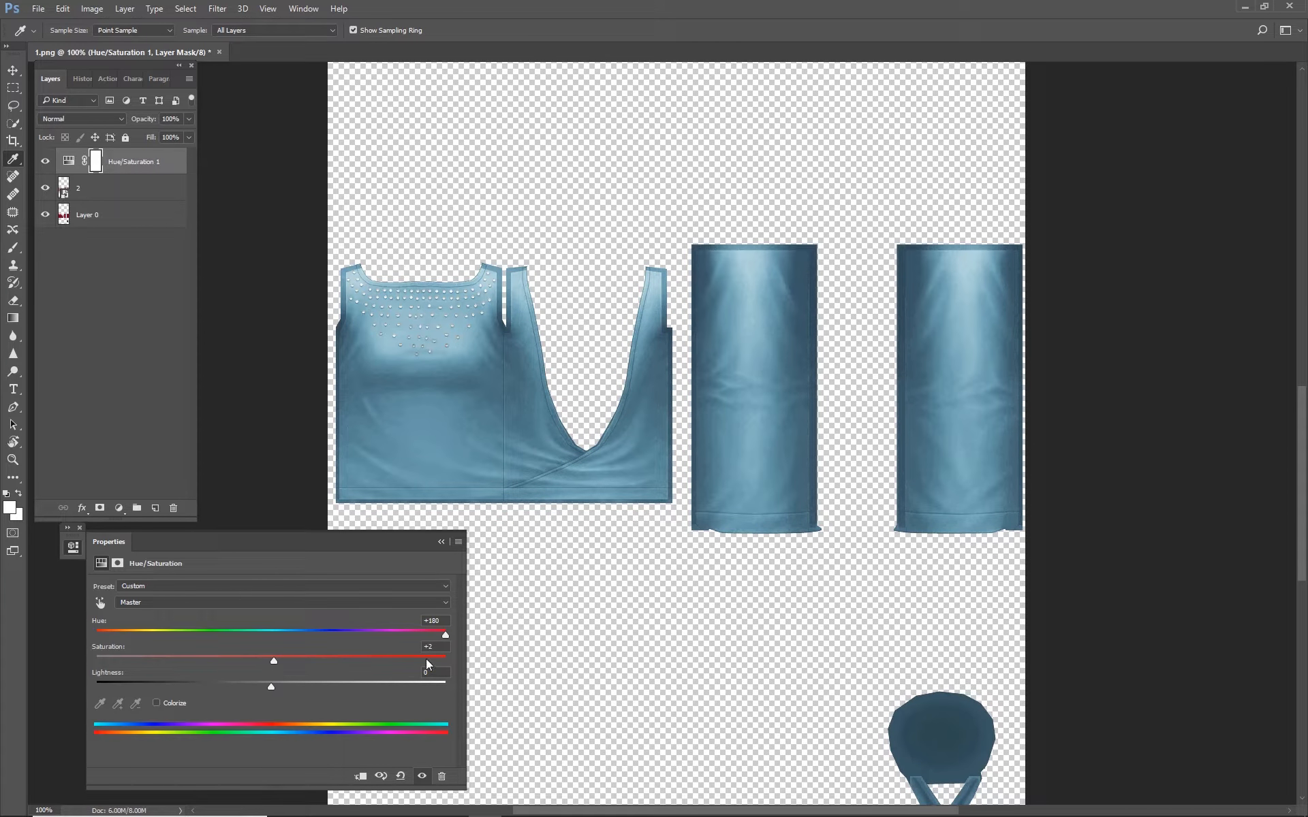
text(0)
key(Tab)
mouse_move(271, 686)
mouse_down()
mouse_move(206, 706)
mouse_move(320, 685)
mouse_move(264, 688)
mouse_up()
double_click(433, 671)
text(0)
key(Tab)
click(441, 542)
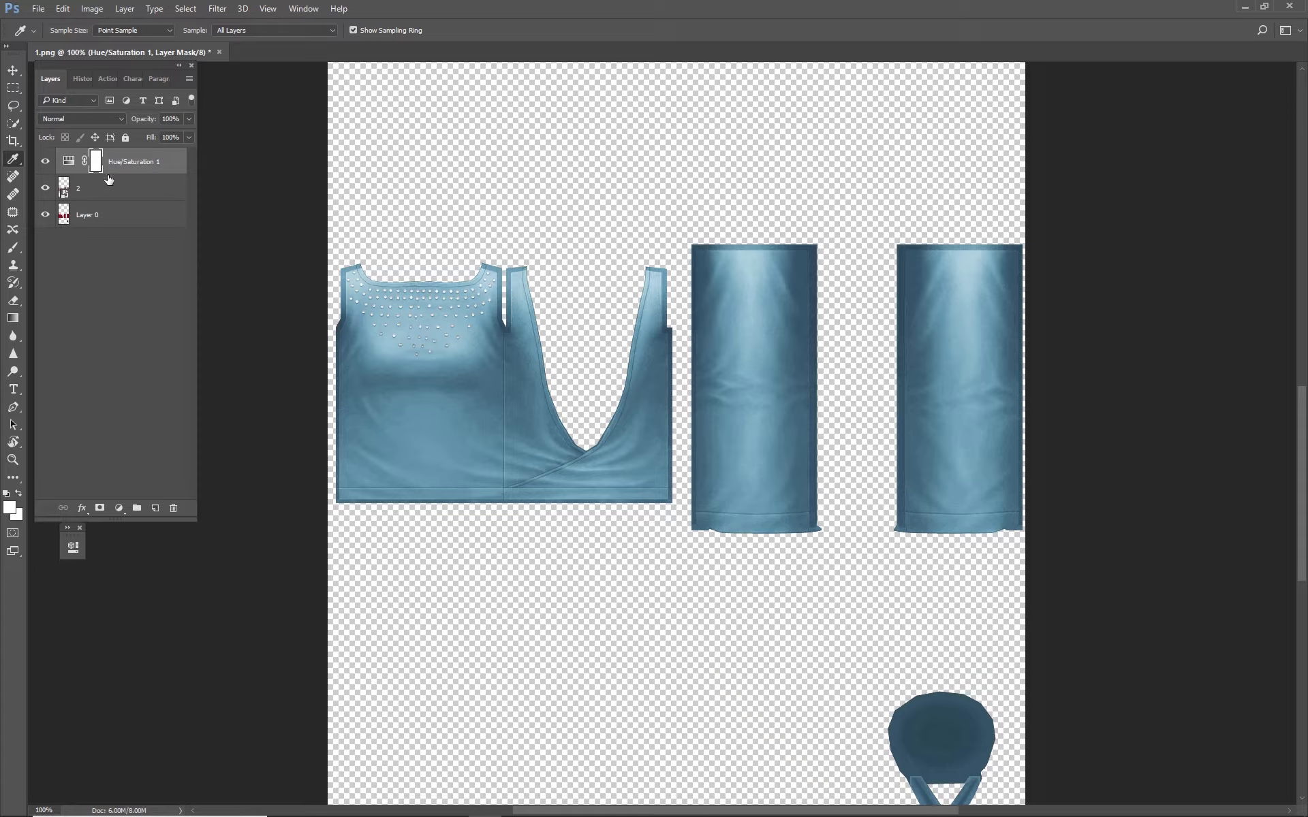
- Compare Layer 0 and layer 2 with and without the Hue/Saturation adjustment by toggling visibility, leaving all layers shown
click(99, 193)
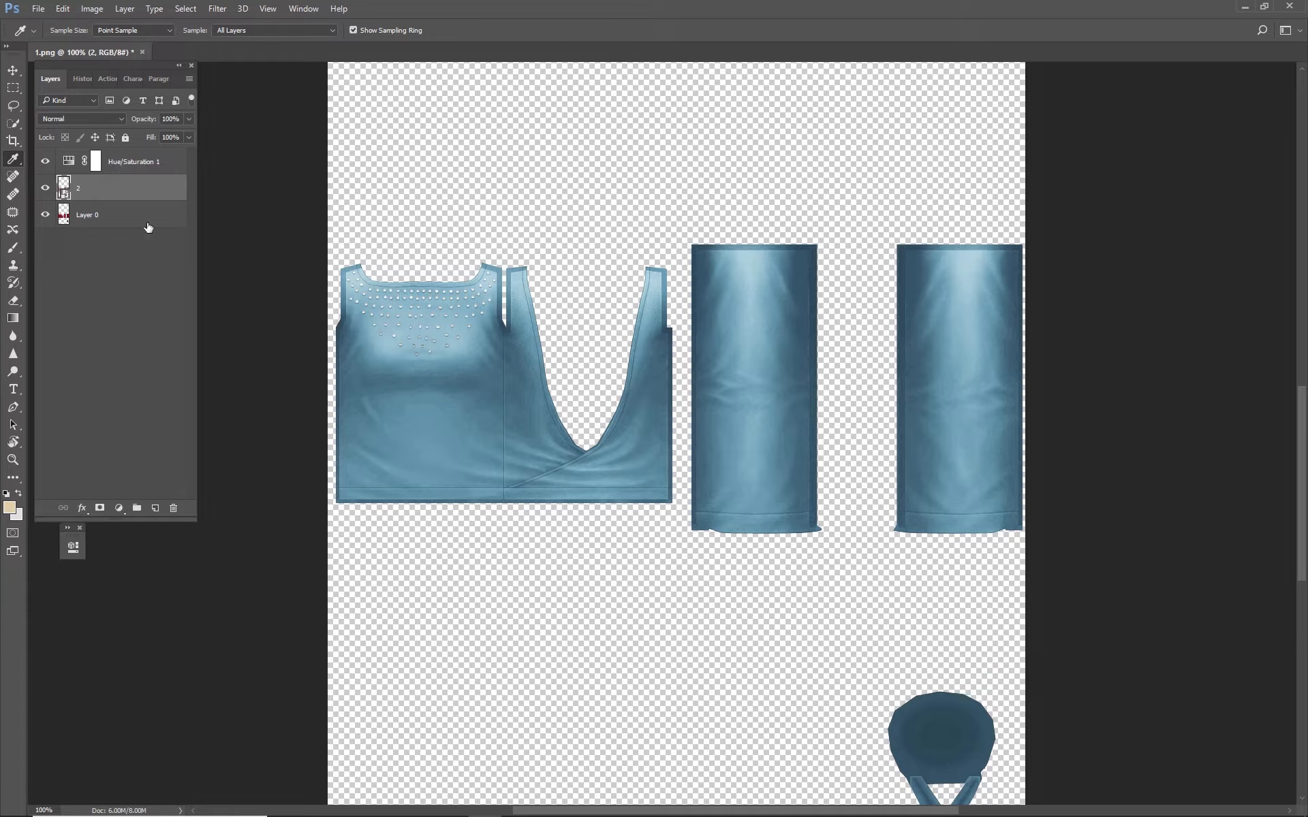
click(45, 189)
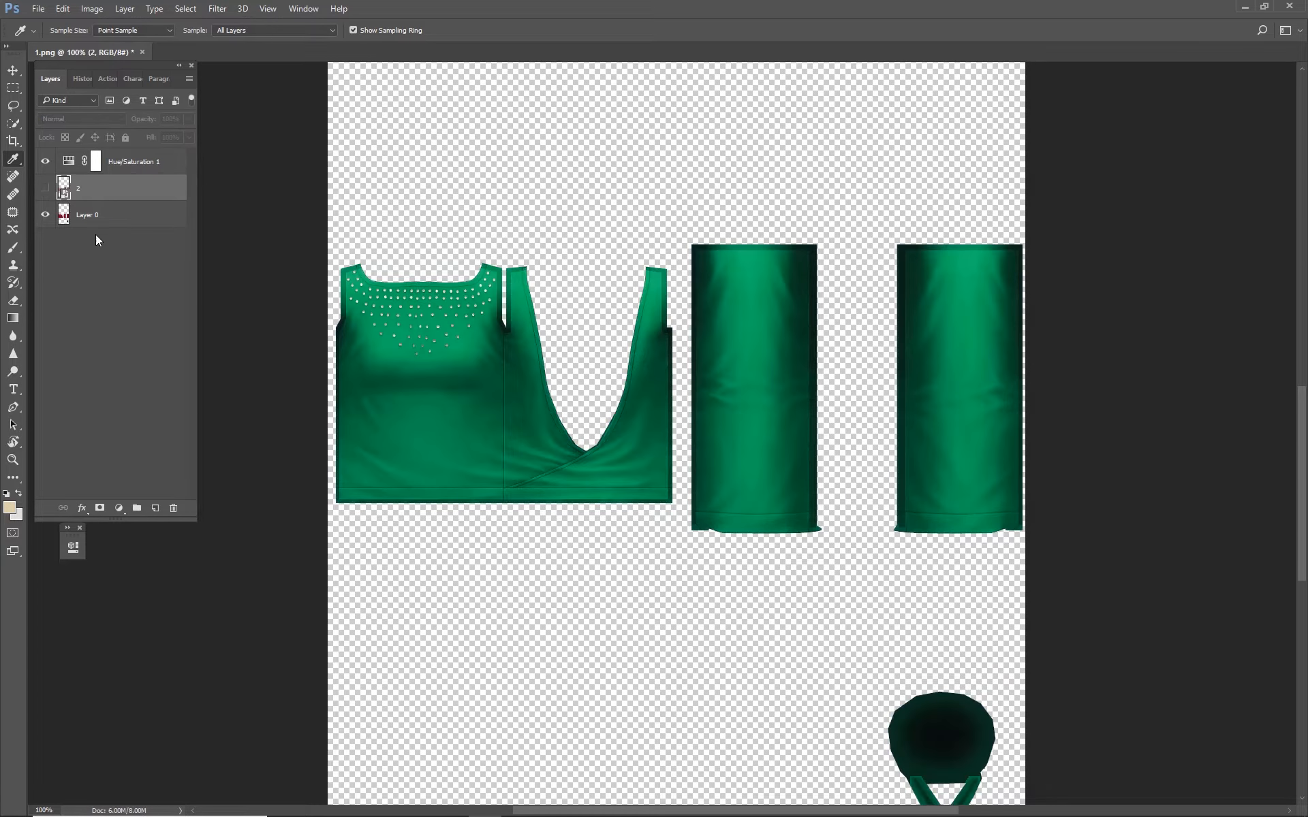
click(94, 215)
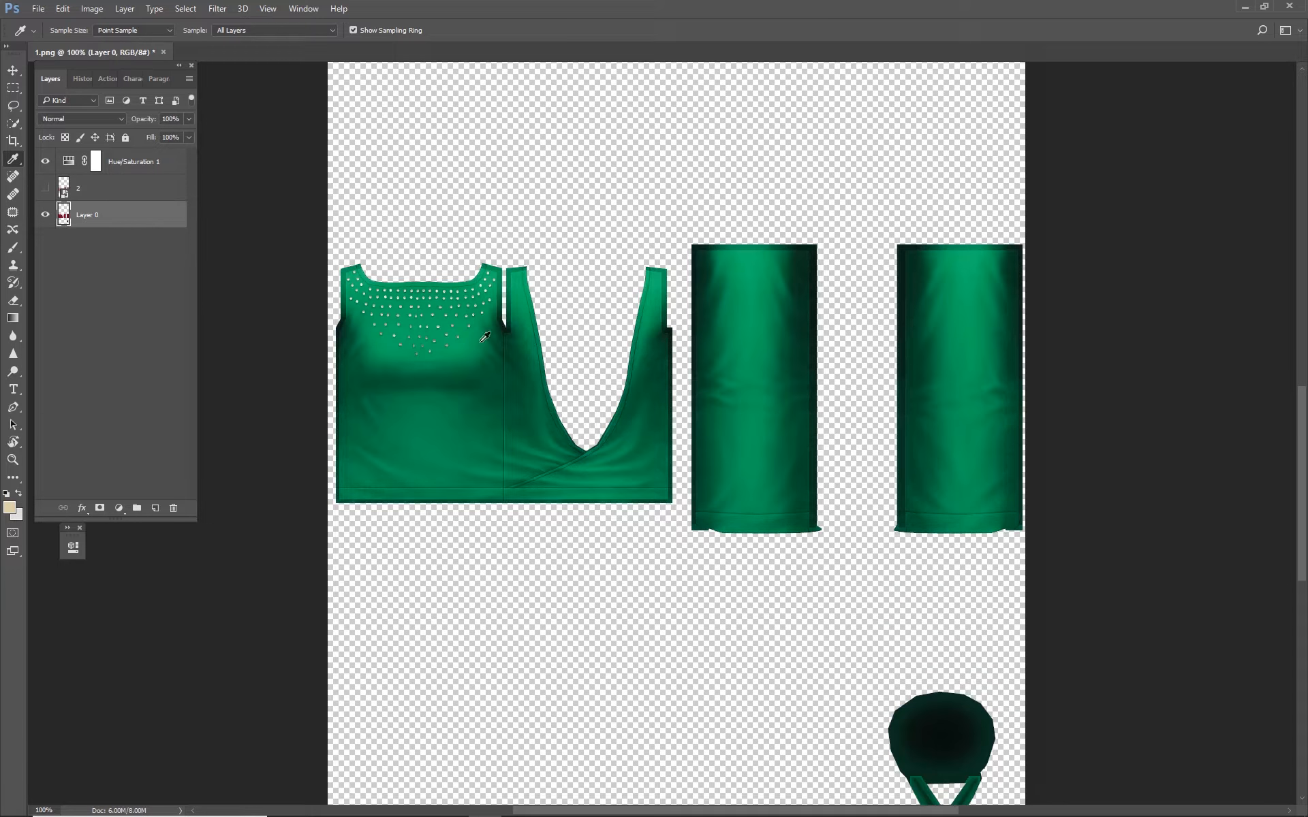
click(45, 163)
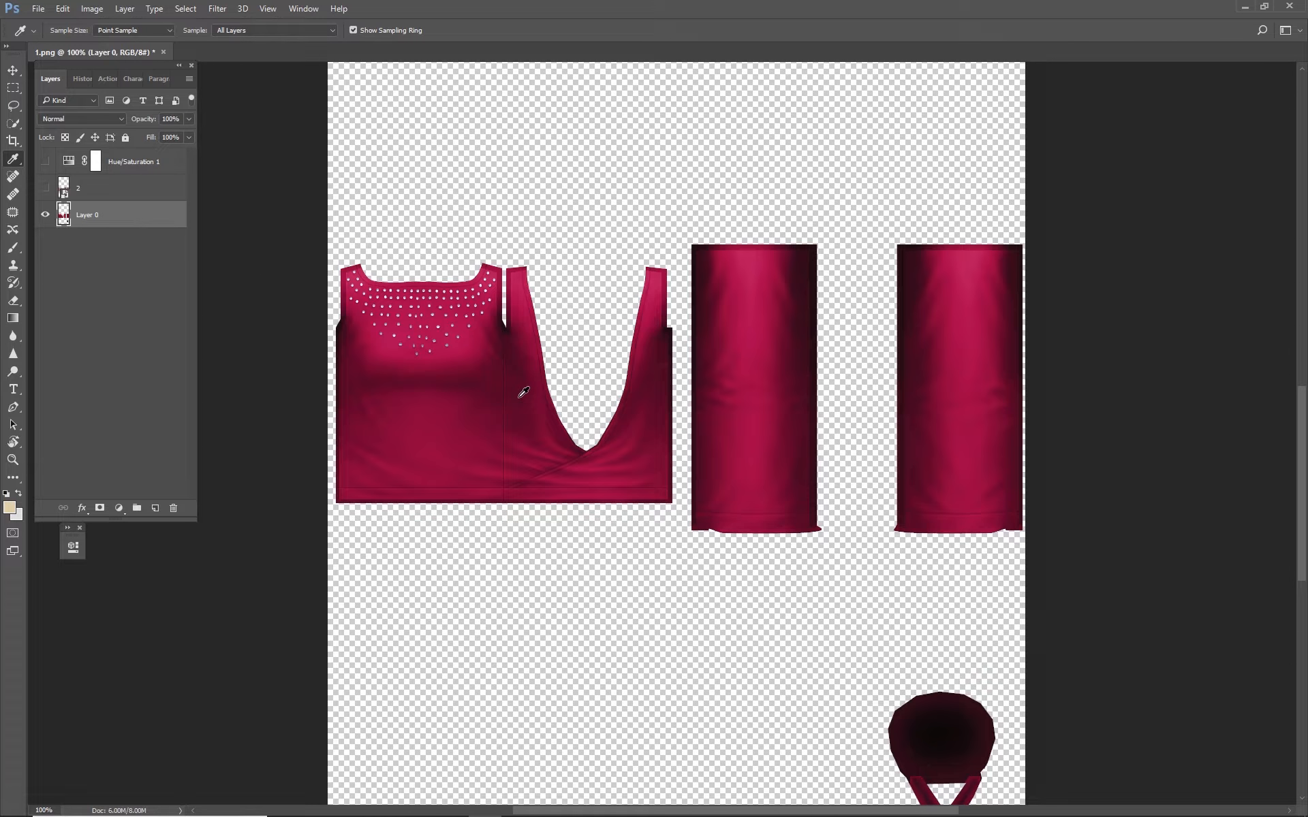
click(45, 190)
click(109, 192)
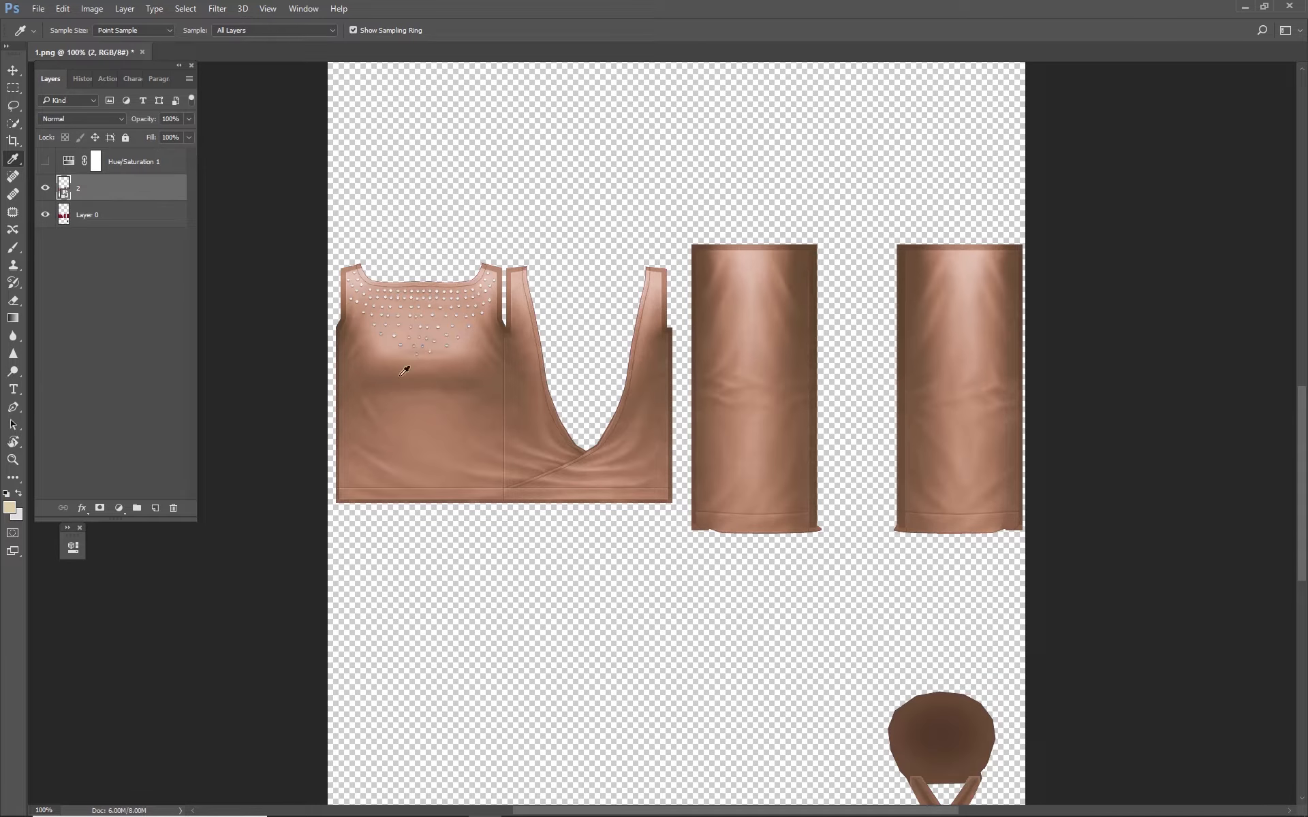
click(44, 164)
click(46, 190)
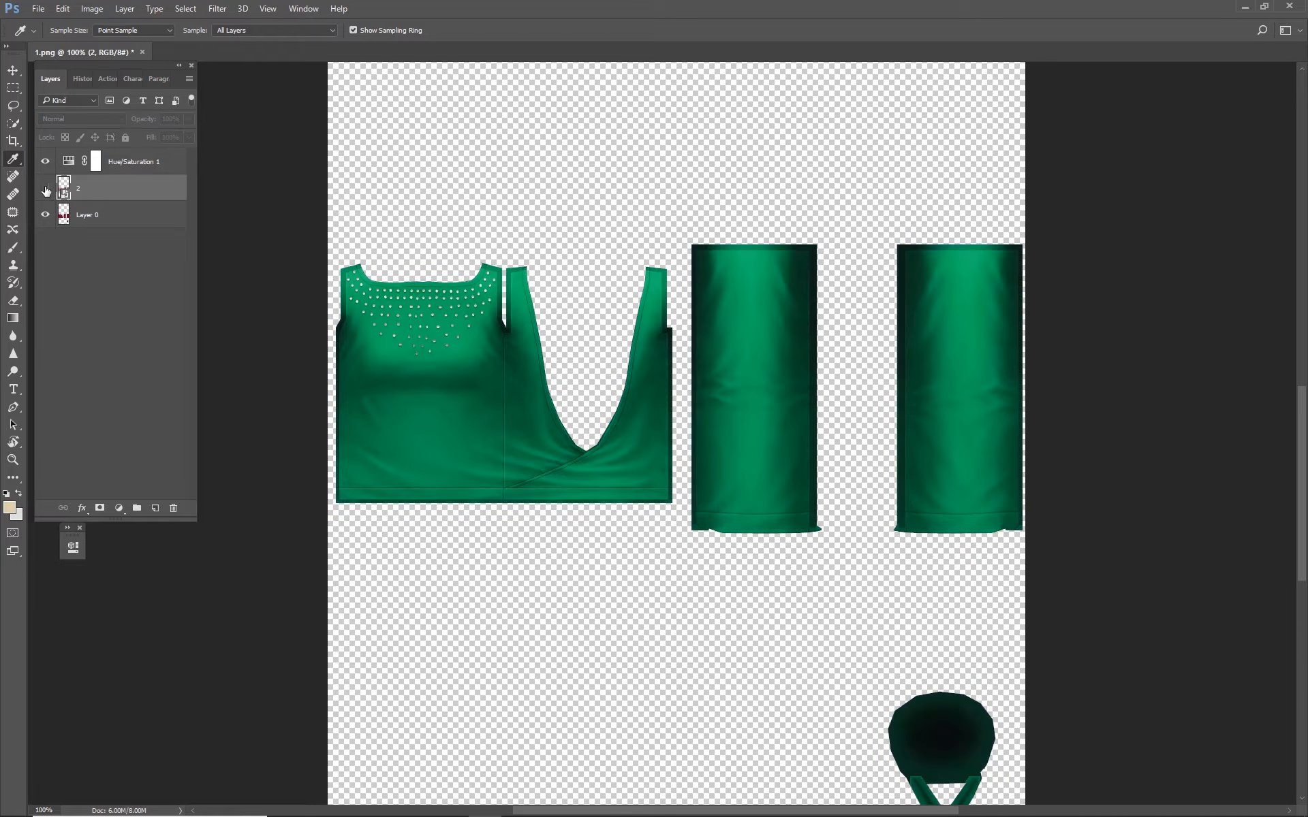
click(45, 188)
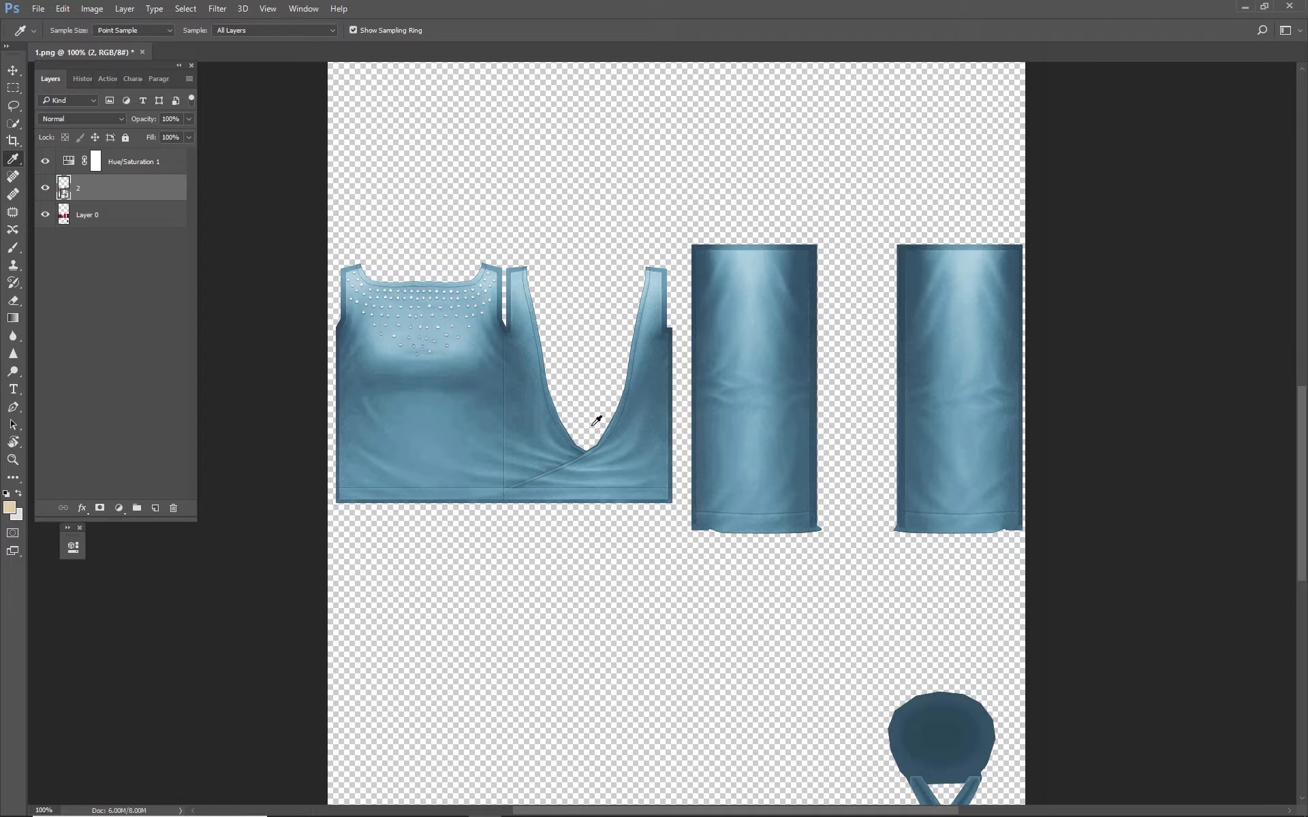
- Preview the black swatch 2 and the white swatch 8 on the model in Sims 4 Studio and return to Photoshop
key(alt+Tab)
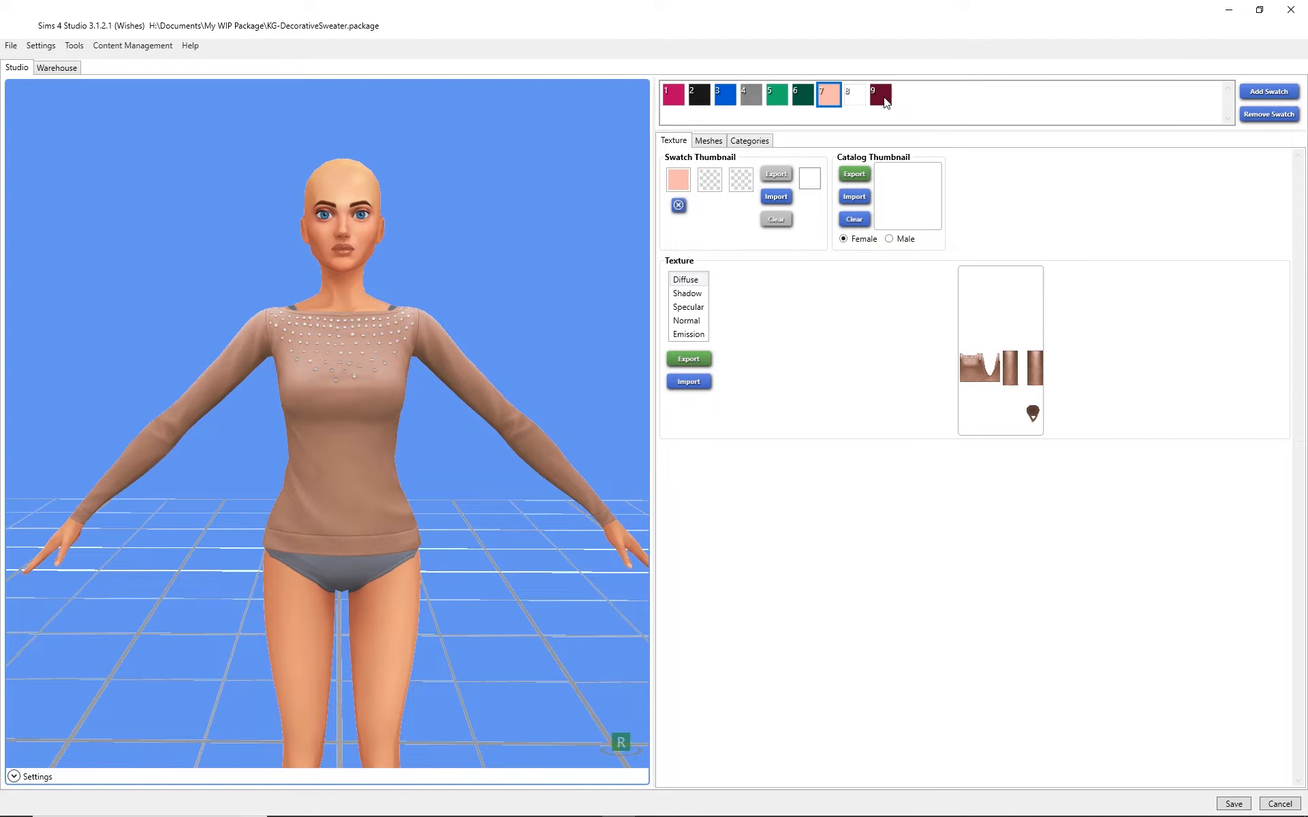
click(700, 99)
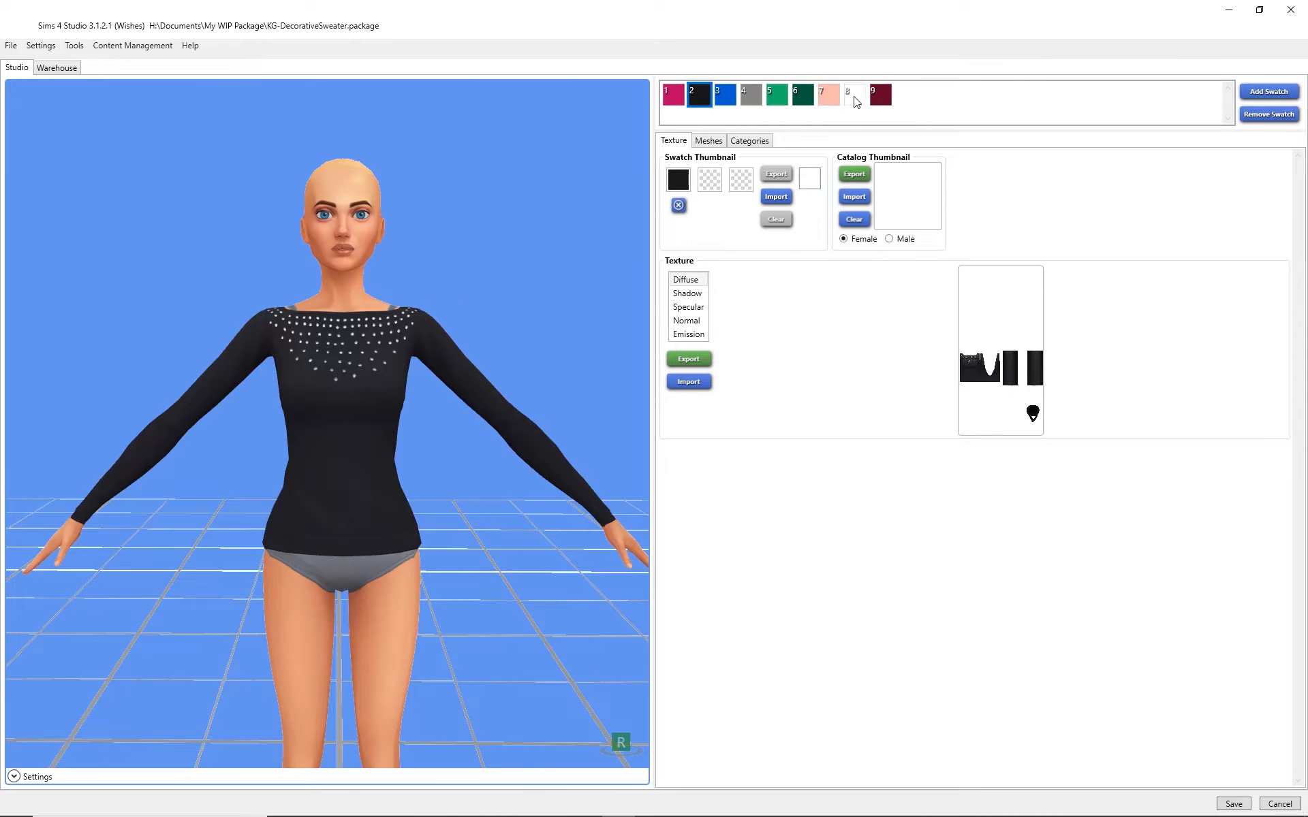
click(855, 99)
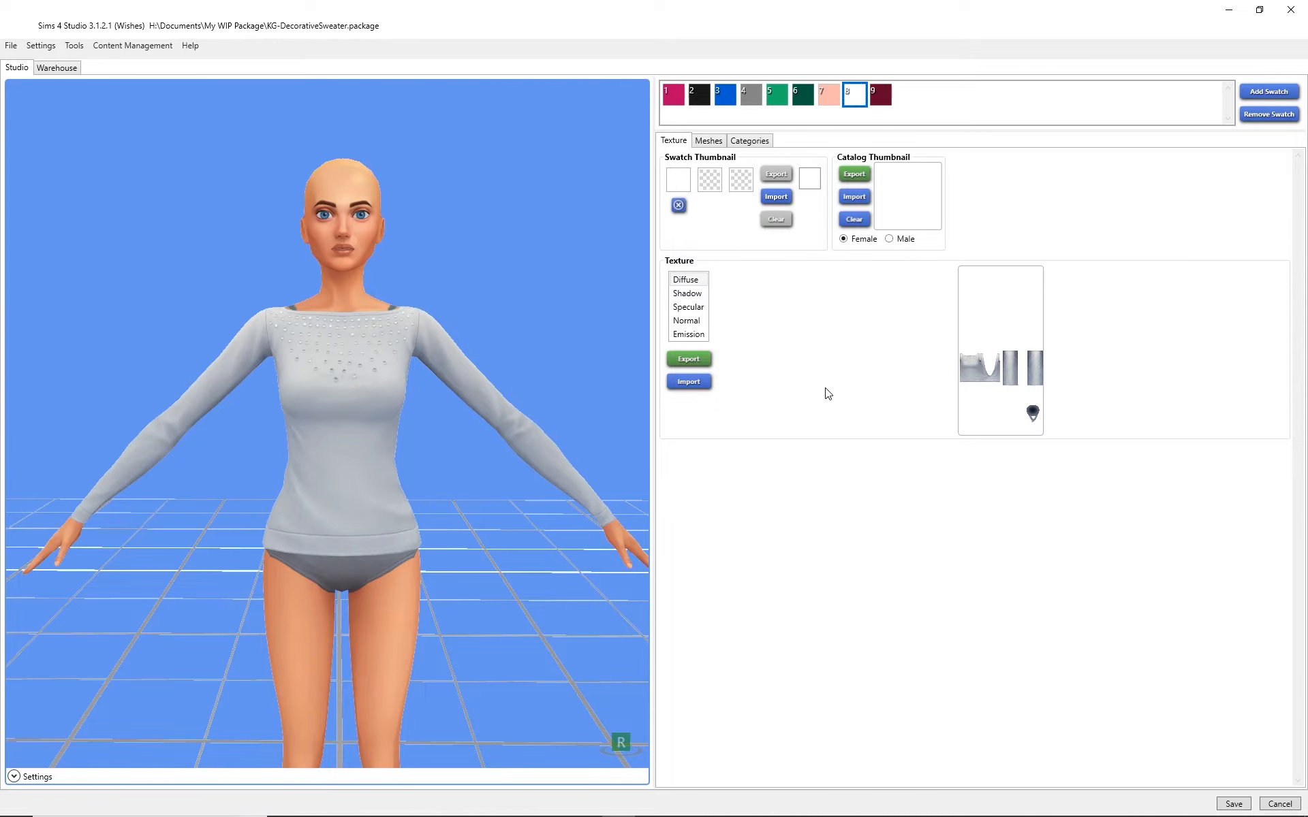
key(alt+Tab)
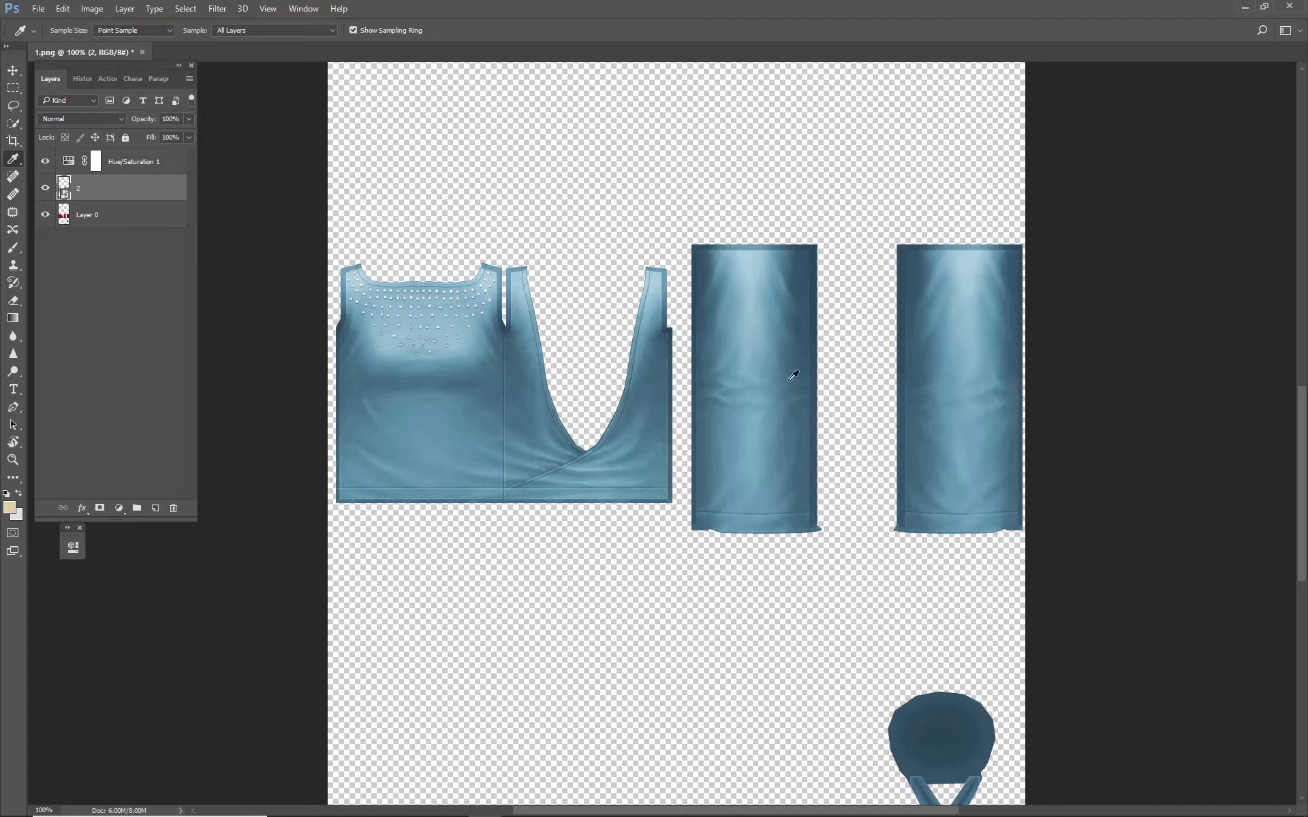
- Quick-export the blue recolored texture as a PNG to My WIP Package, replacing the existing 1.png
click(38, 8)
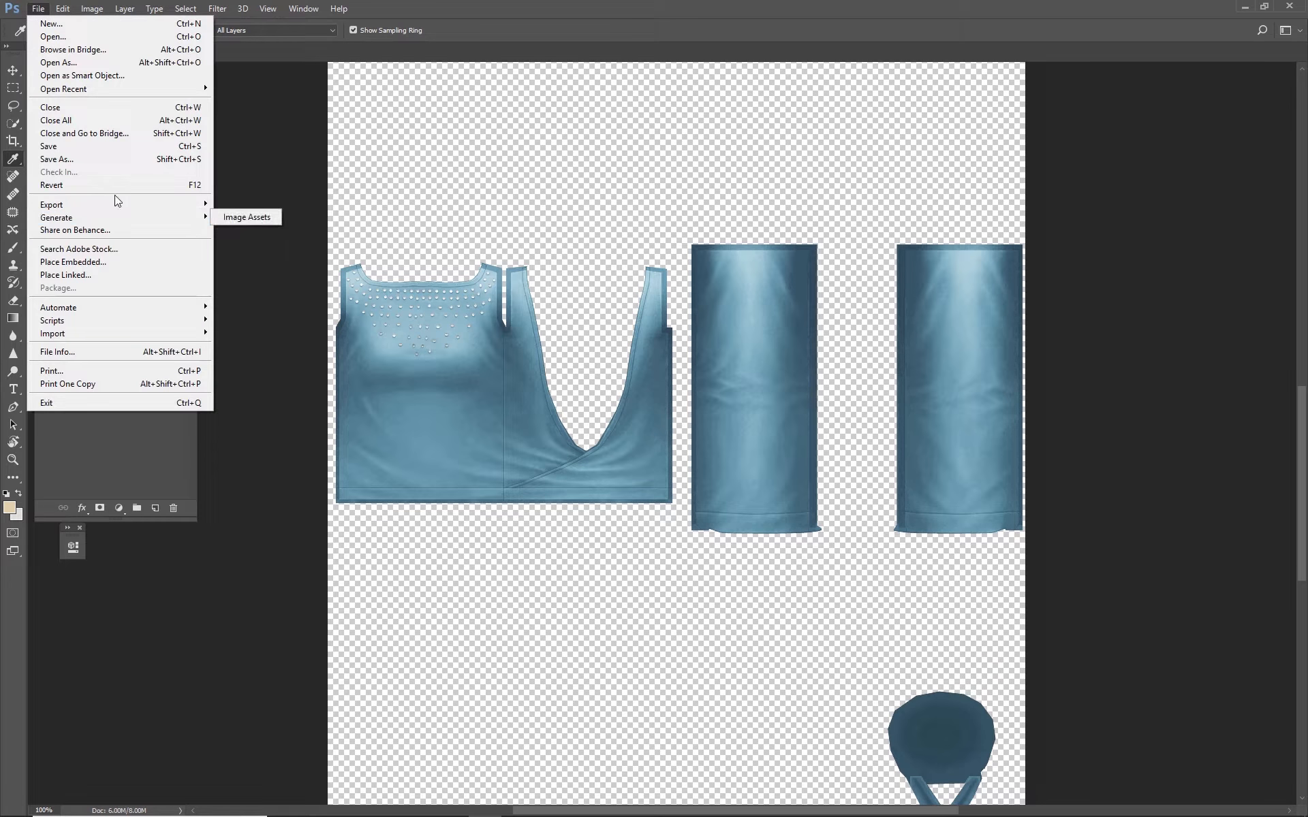
mouse_move(114, 205)
click(269, 203)
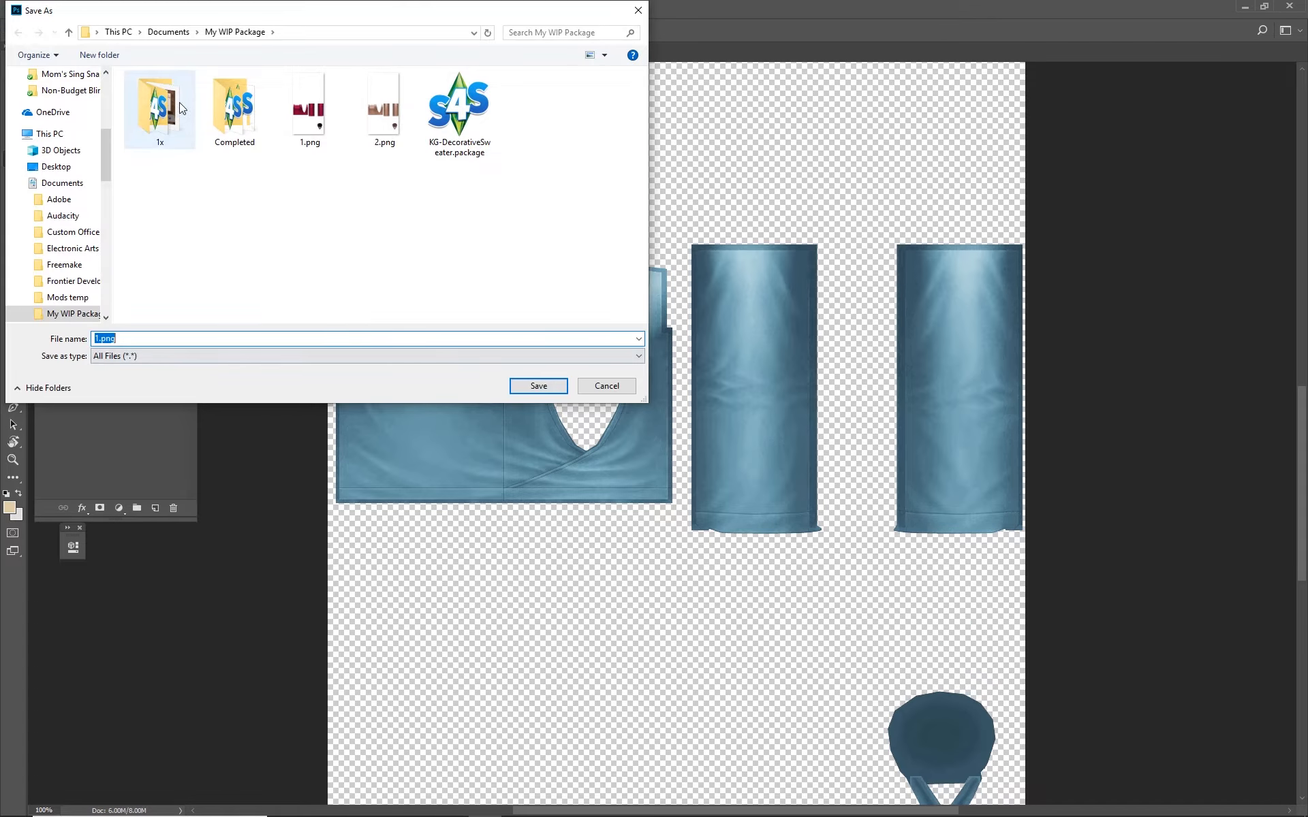
click(324, 123)
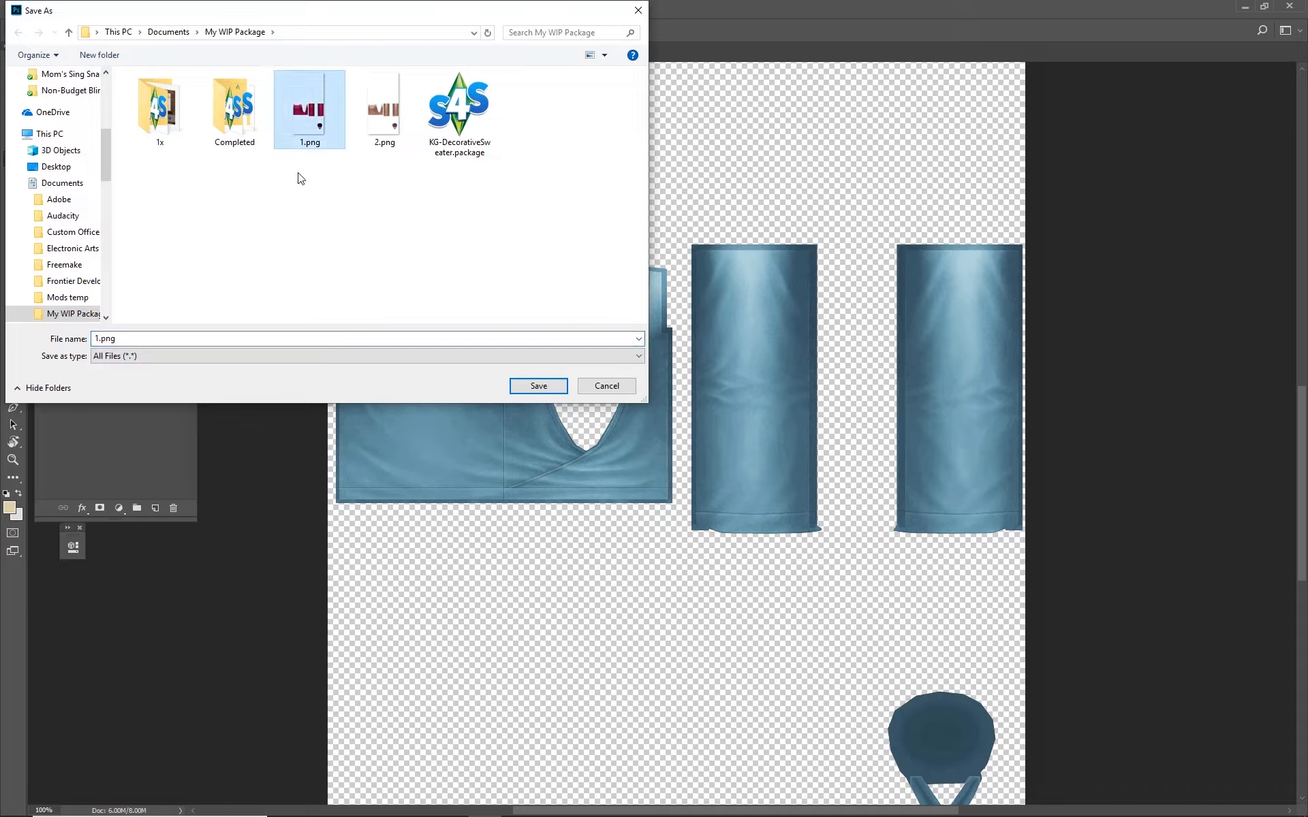
click(538, 386)
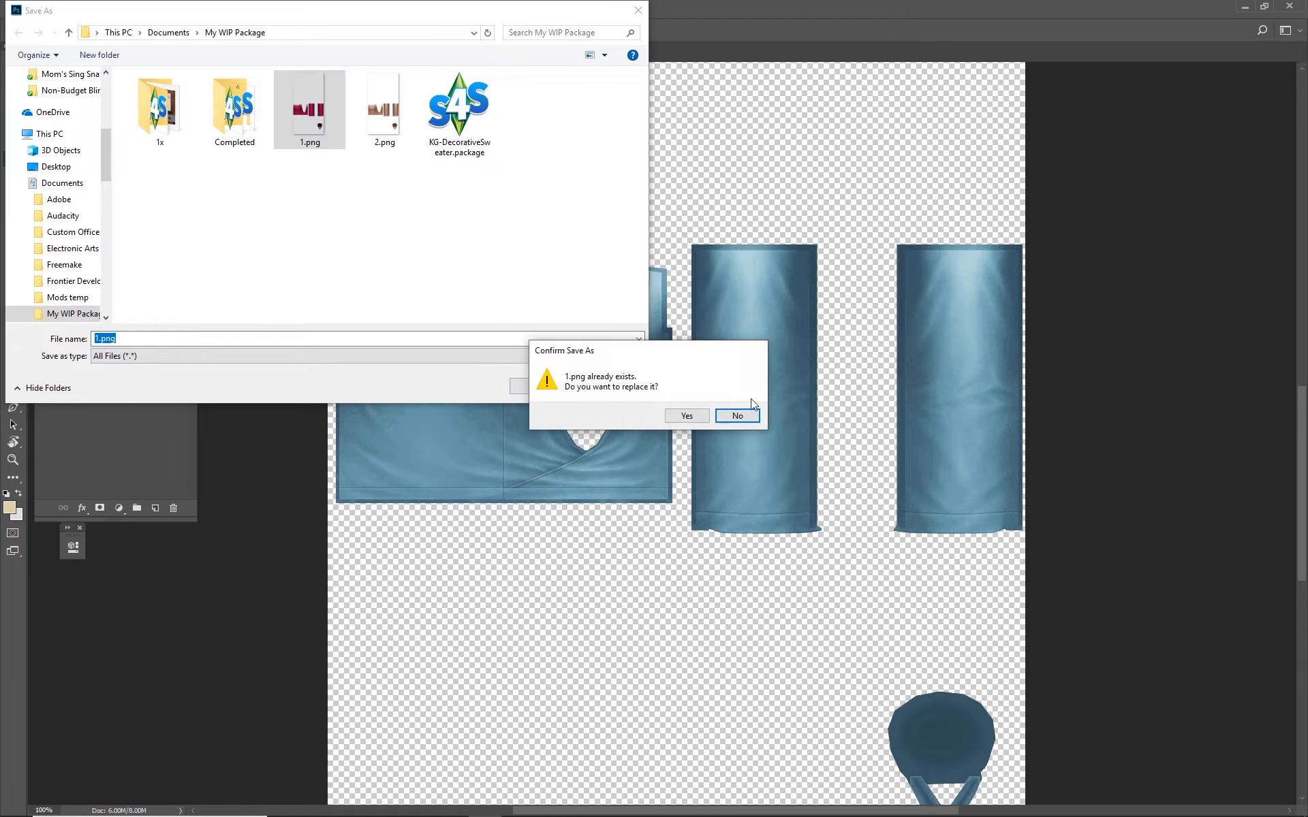
click(687, 416)
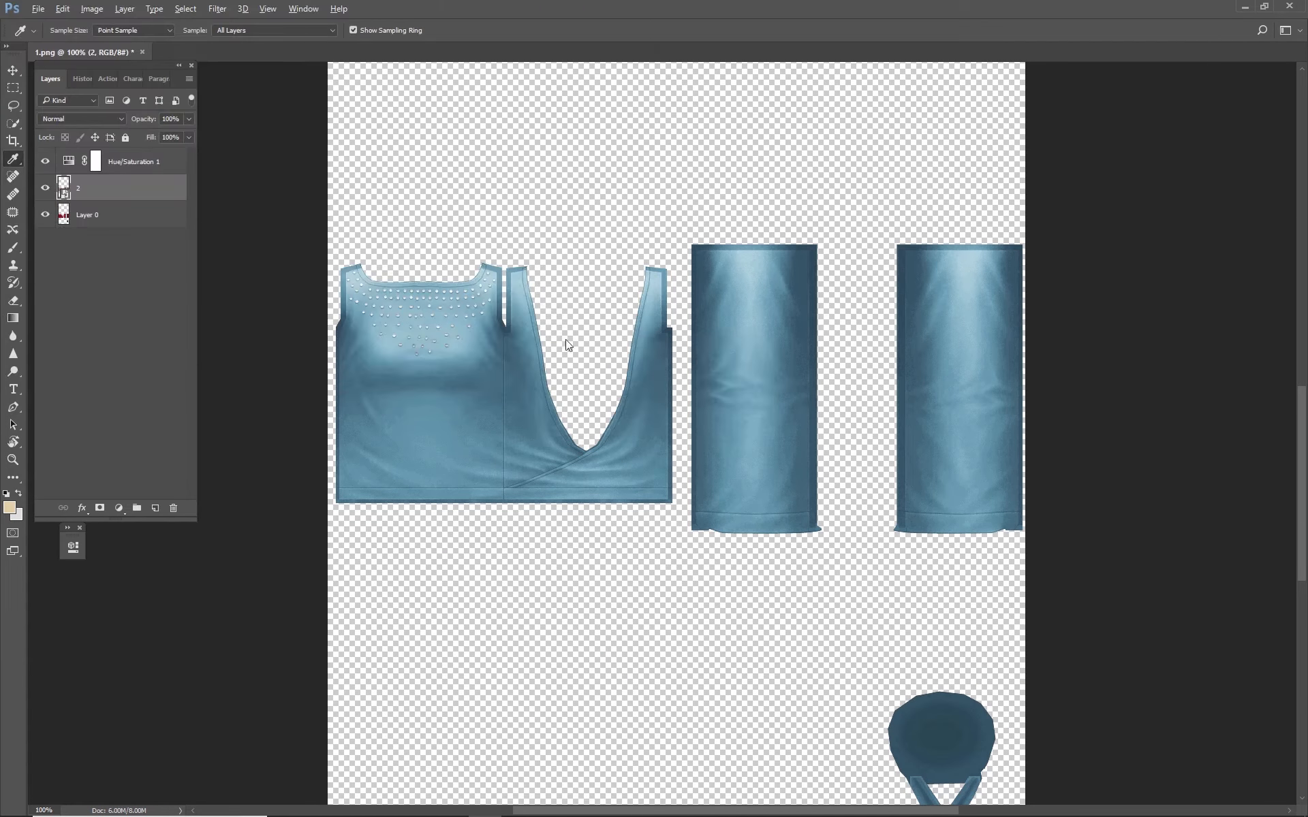
- In Sims 4 Studio, add a swatch based on blue swatch 3 and import 1.png as its diffuse texture
key(alt+Tab)
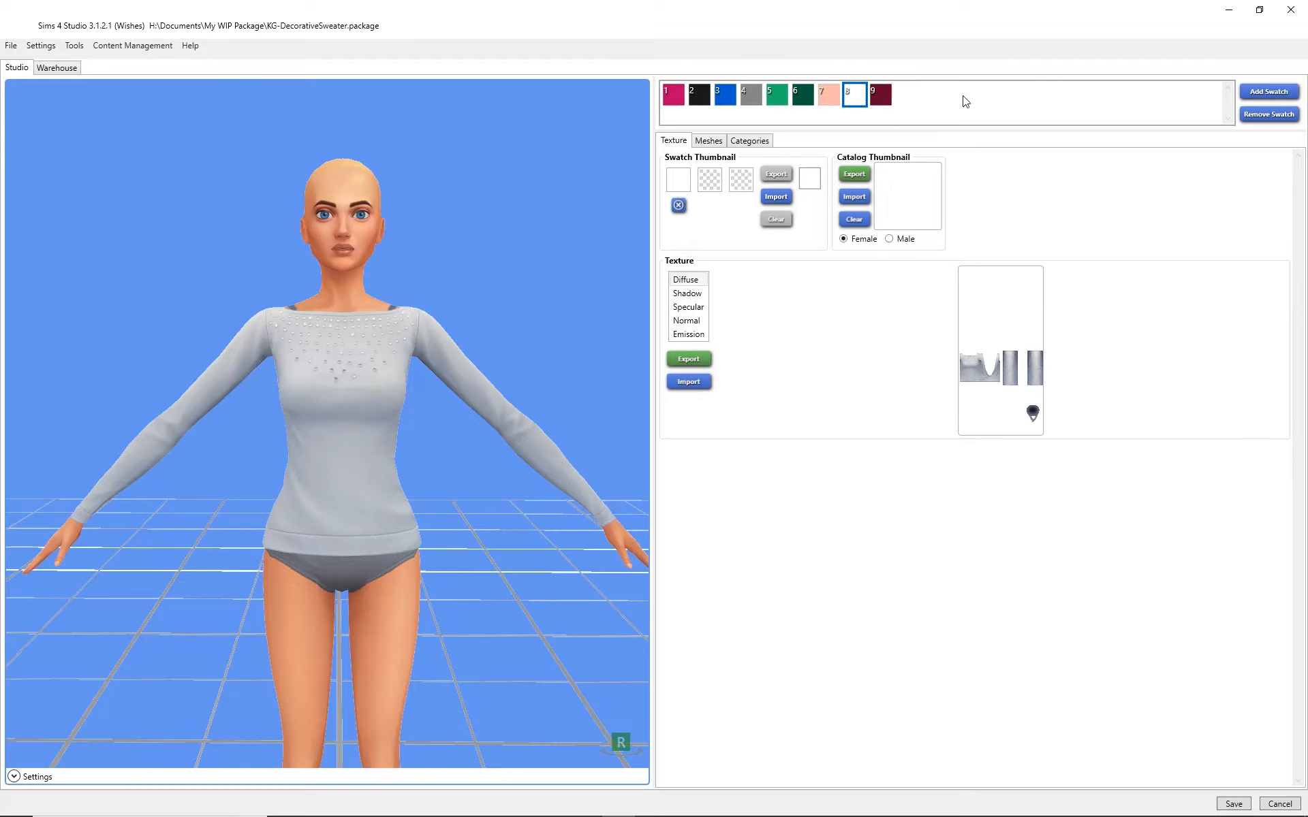
click(724, 98)
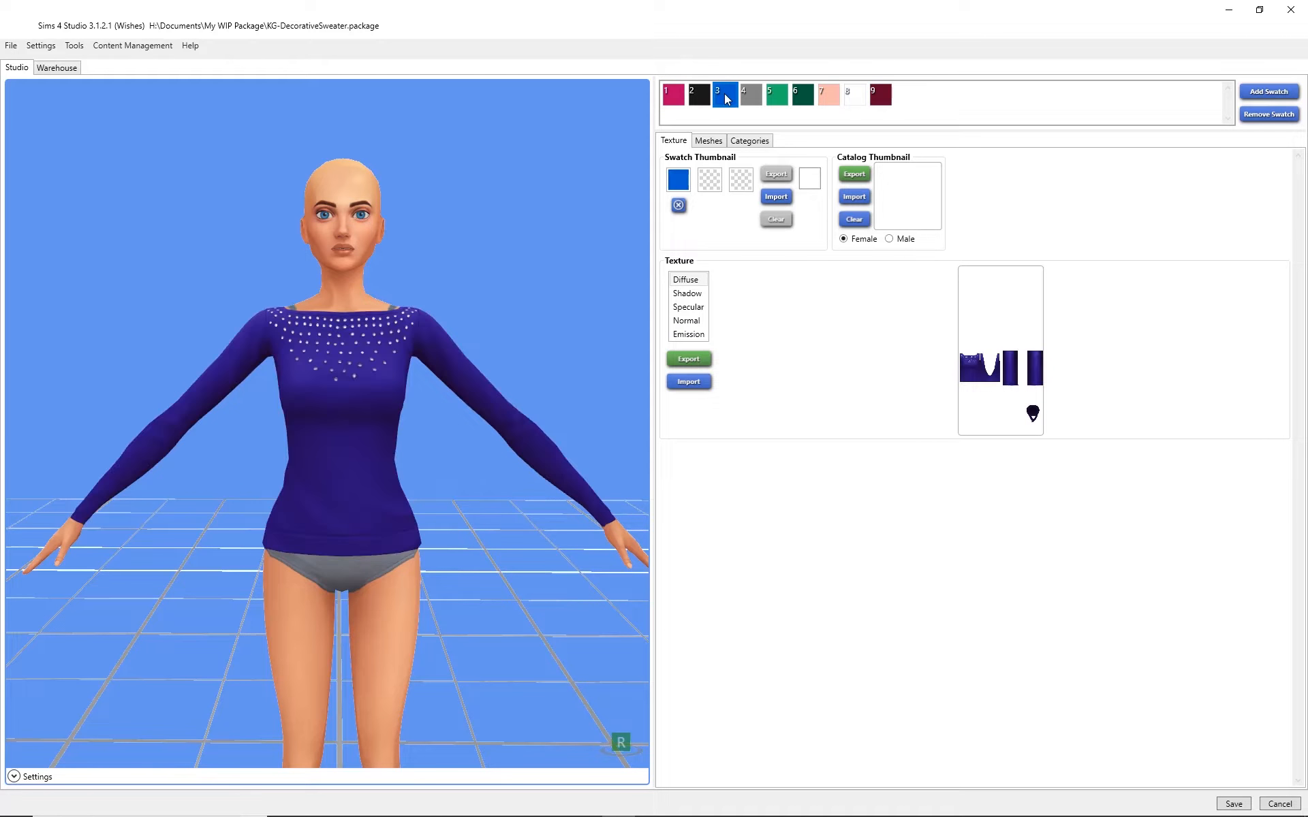
click(1270, 92)
click(691, 382)
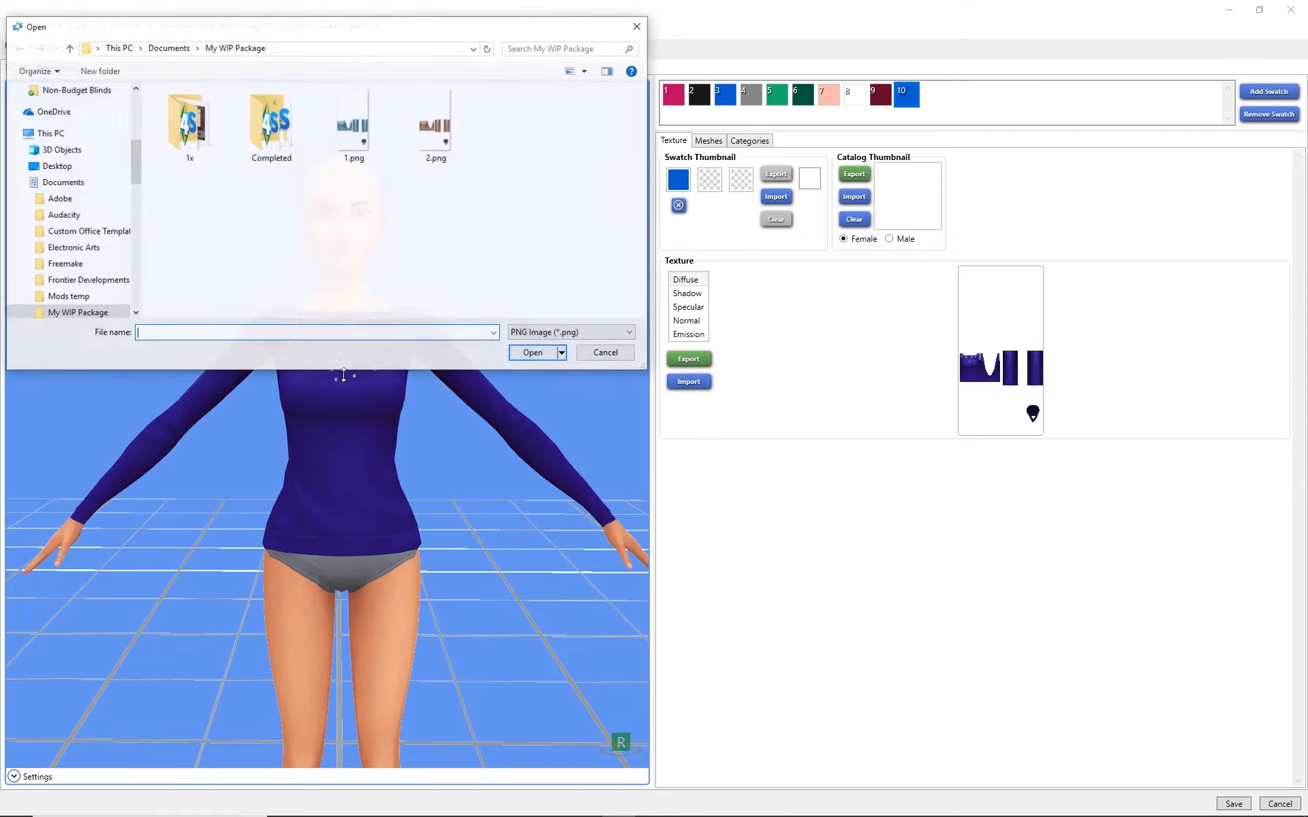
click(341, 121)
click(533, 353)
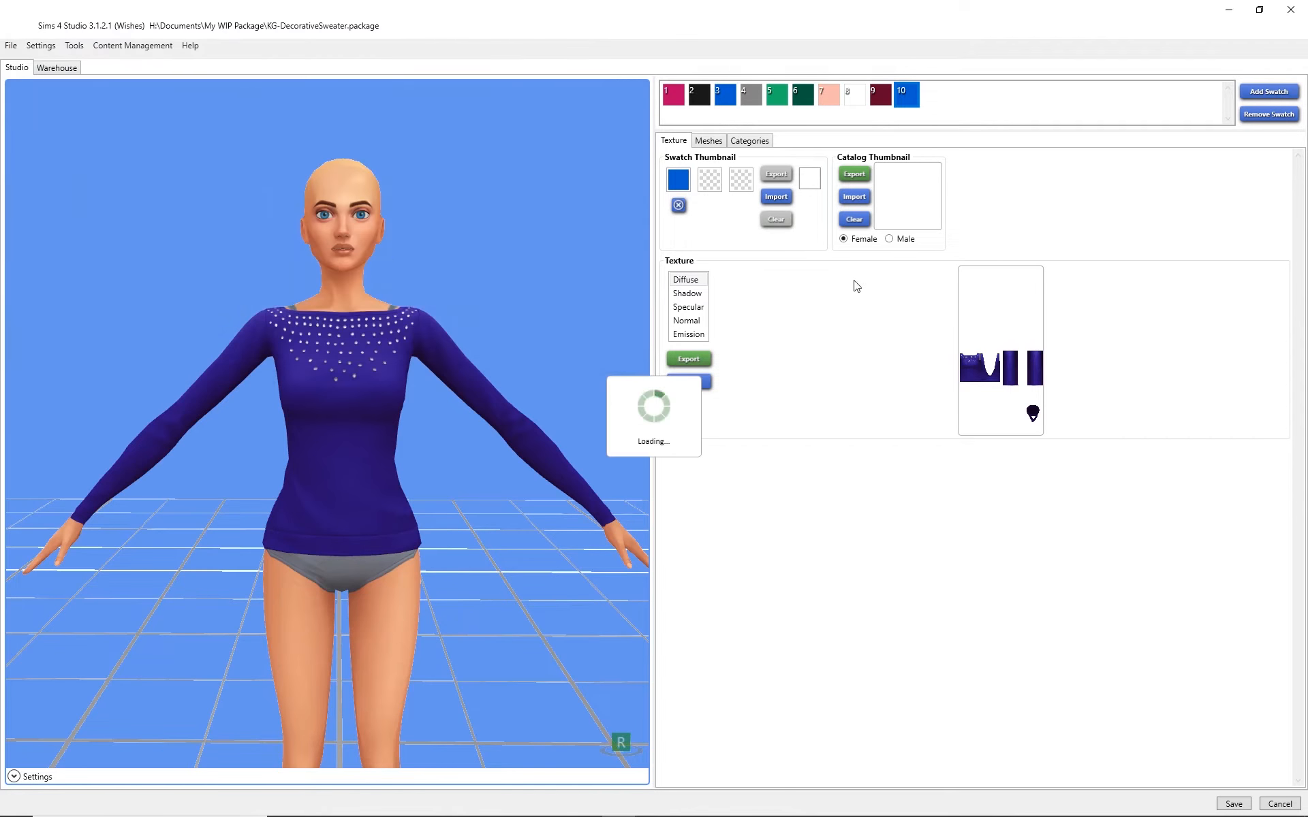
drag(365, 428, 359, 397)
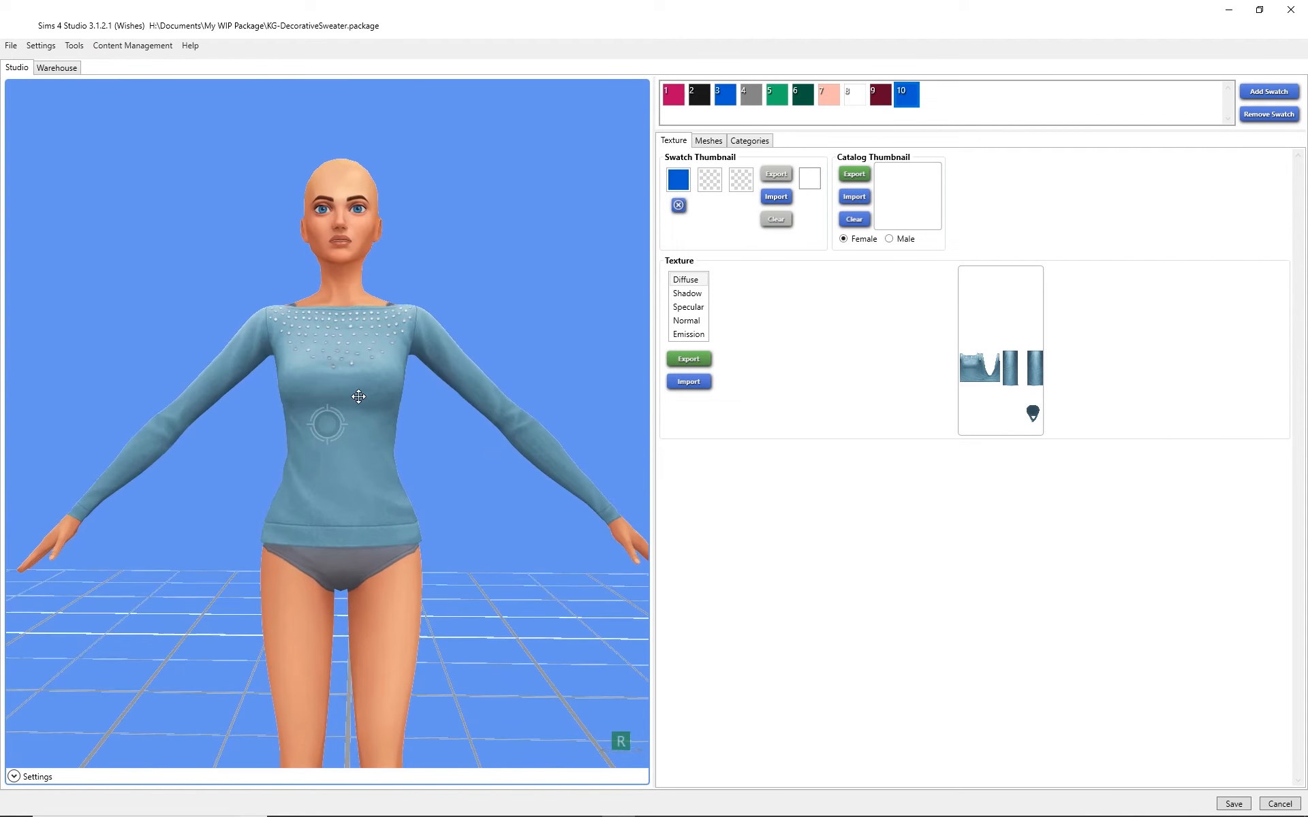
- Look over the new swatch's categories and set its thumbnail color to light blue #A2CBF5
click(750, 142)
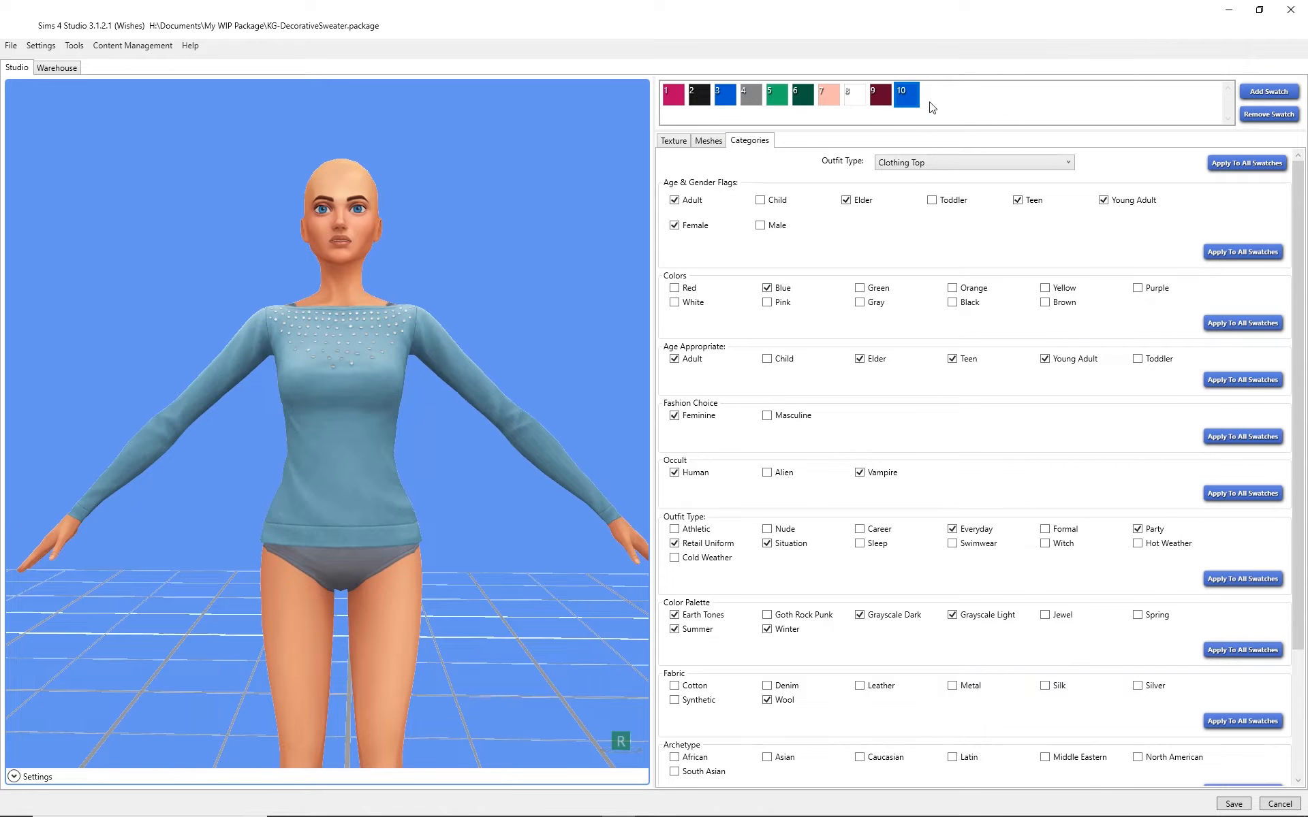
click(671, 143)
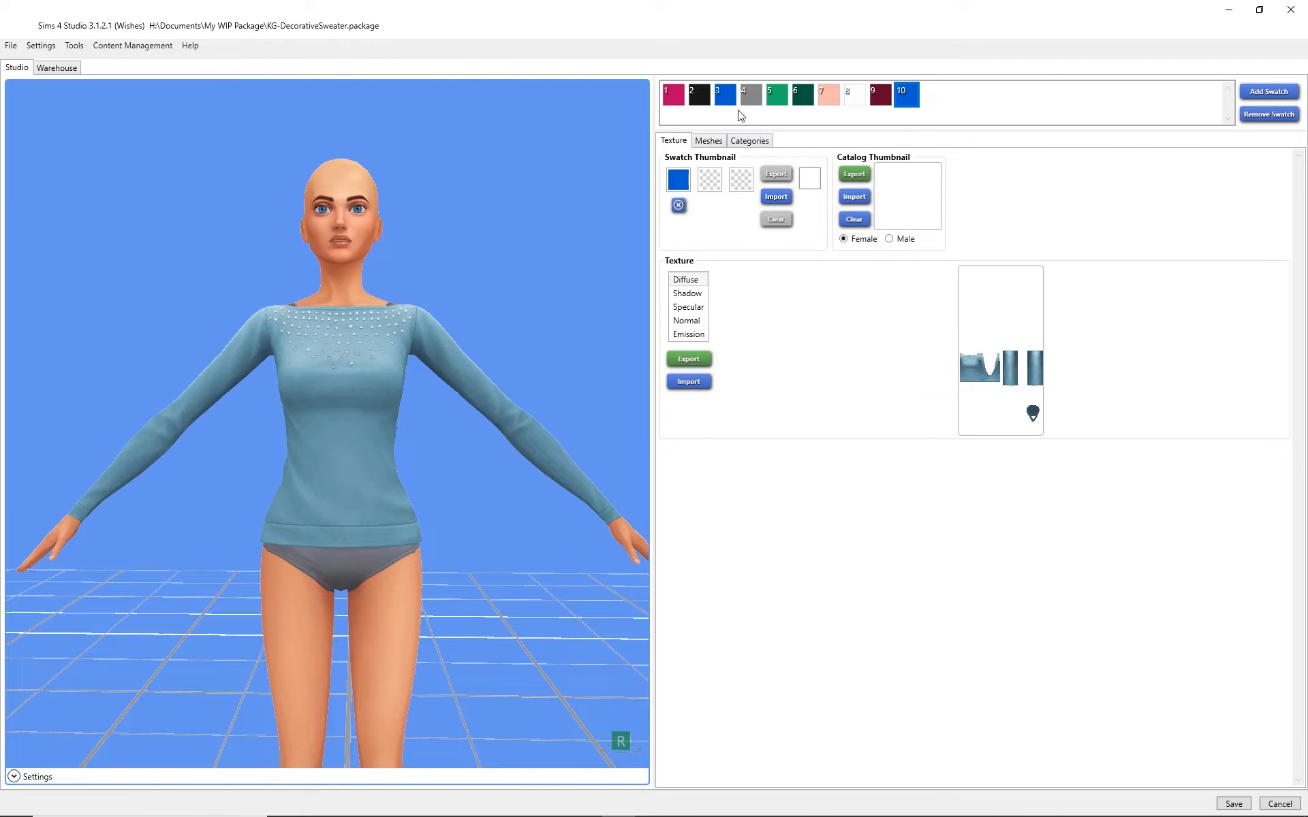
click(680, 182)
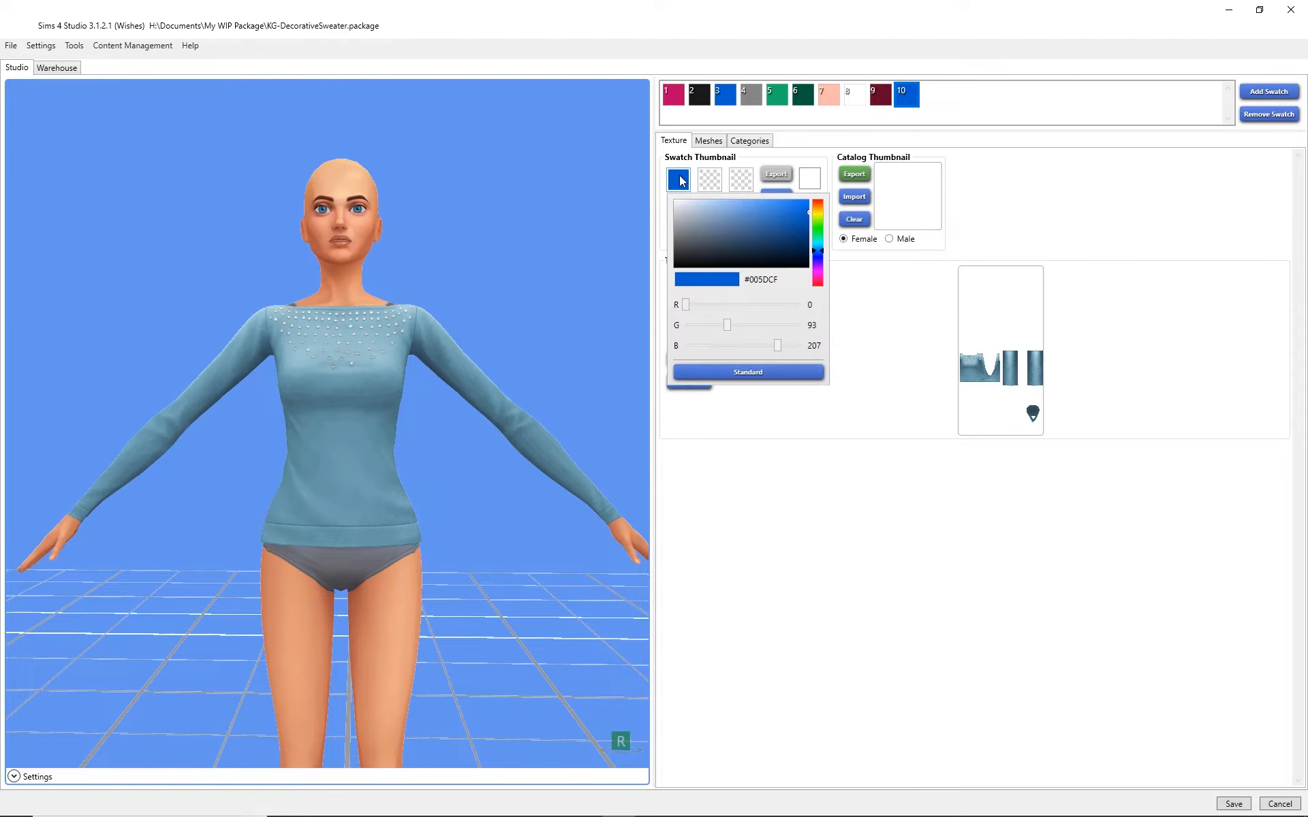
drag(722, 206, 721, 203)
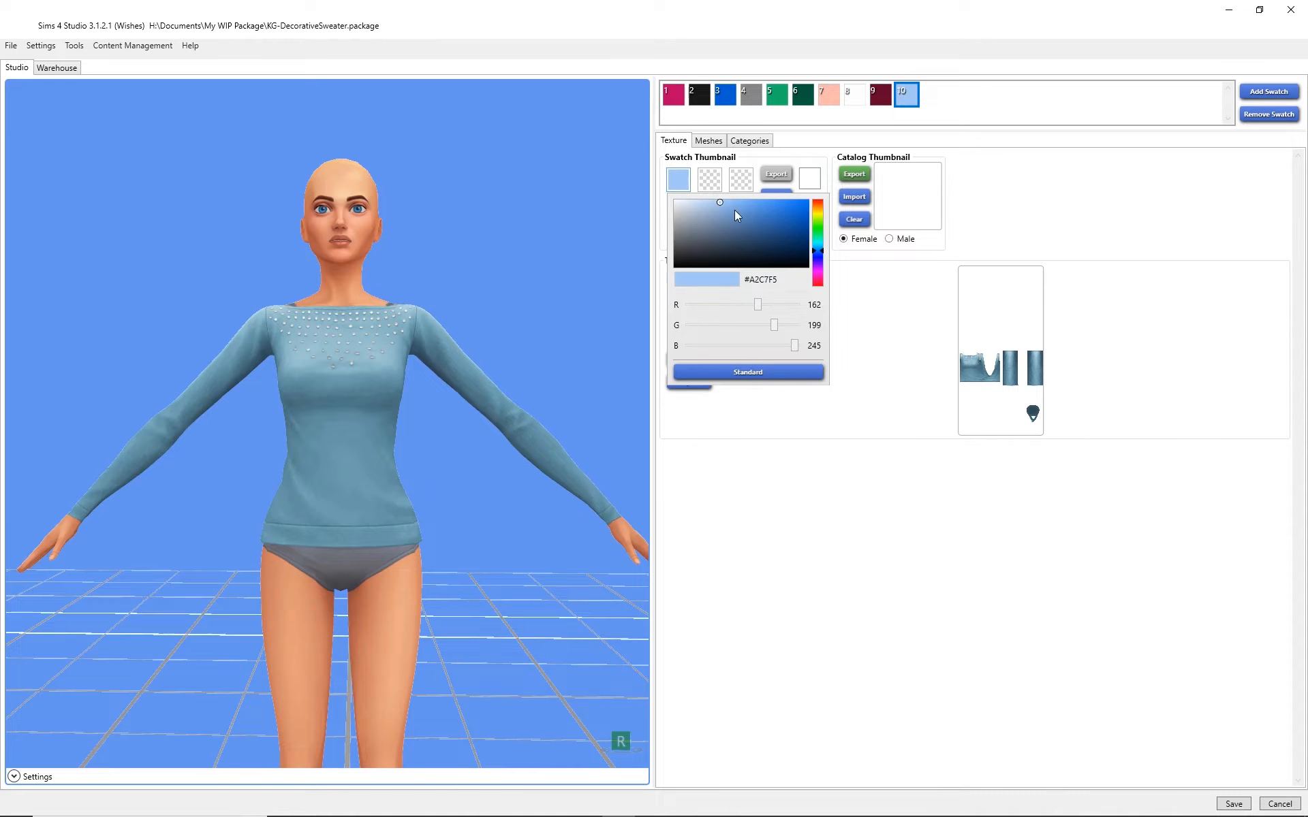
click(820, 250)
click(894, 303)
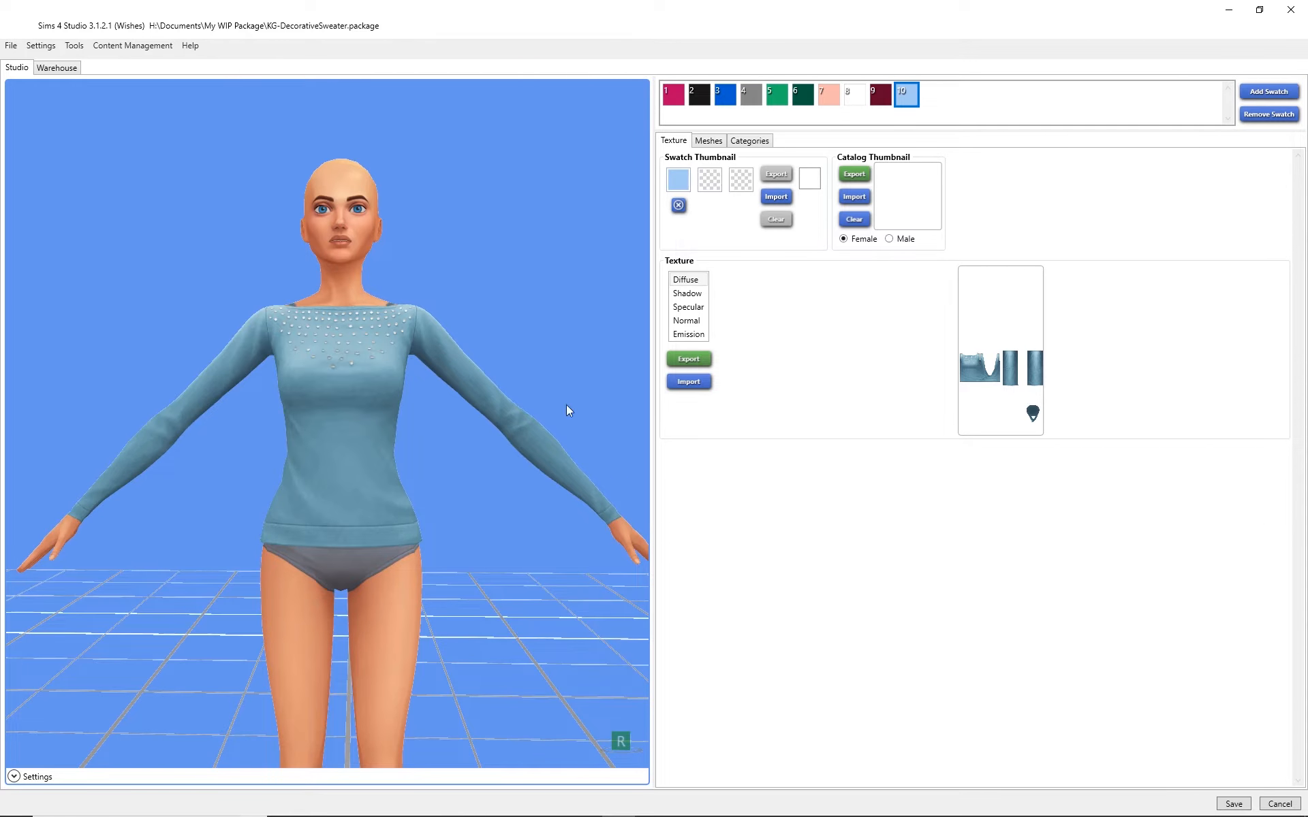
- In Photoshop, sample the light blue of the sweater's chest with the Eyedropper and copy its hex code 8cb8c6
key(alt+Tab)
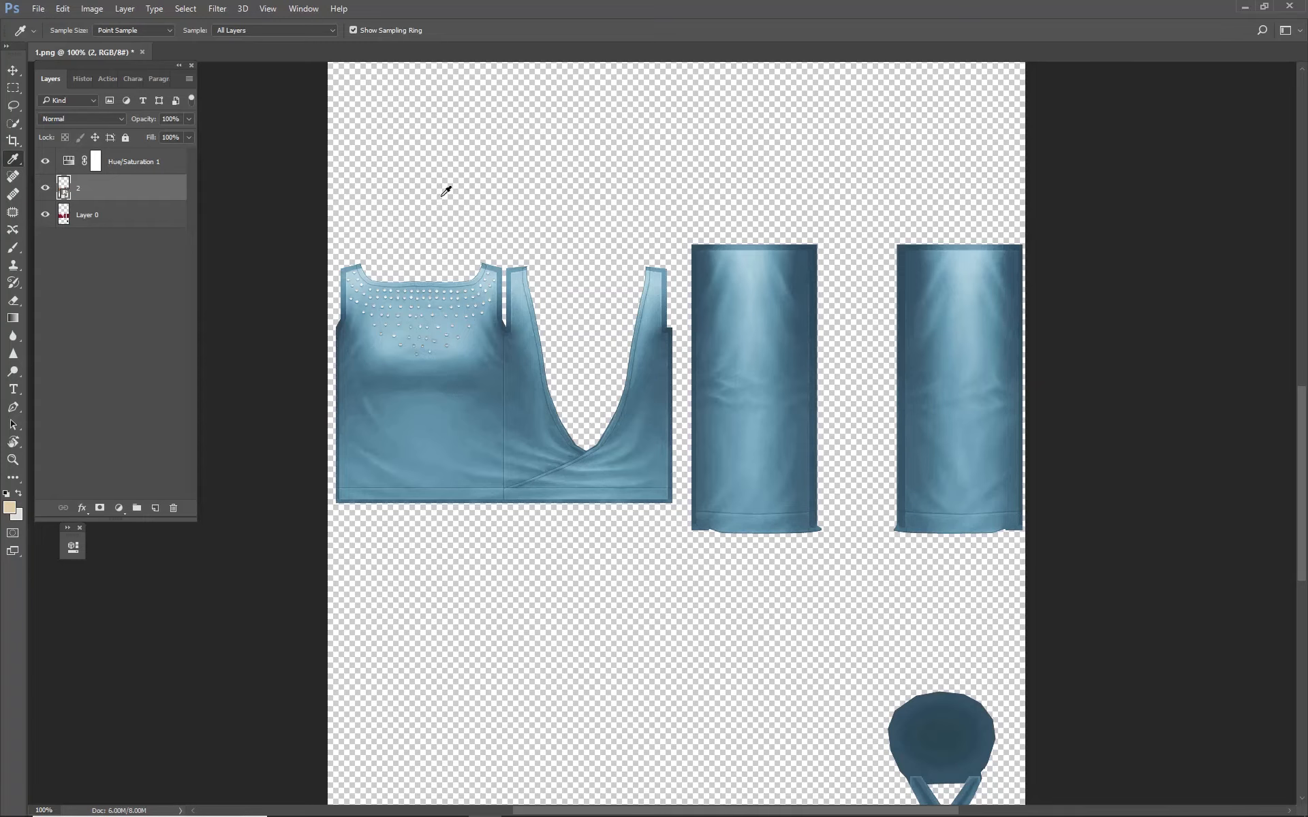
right_click(15, 159)
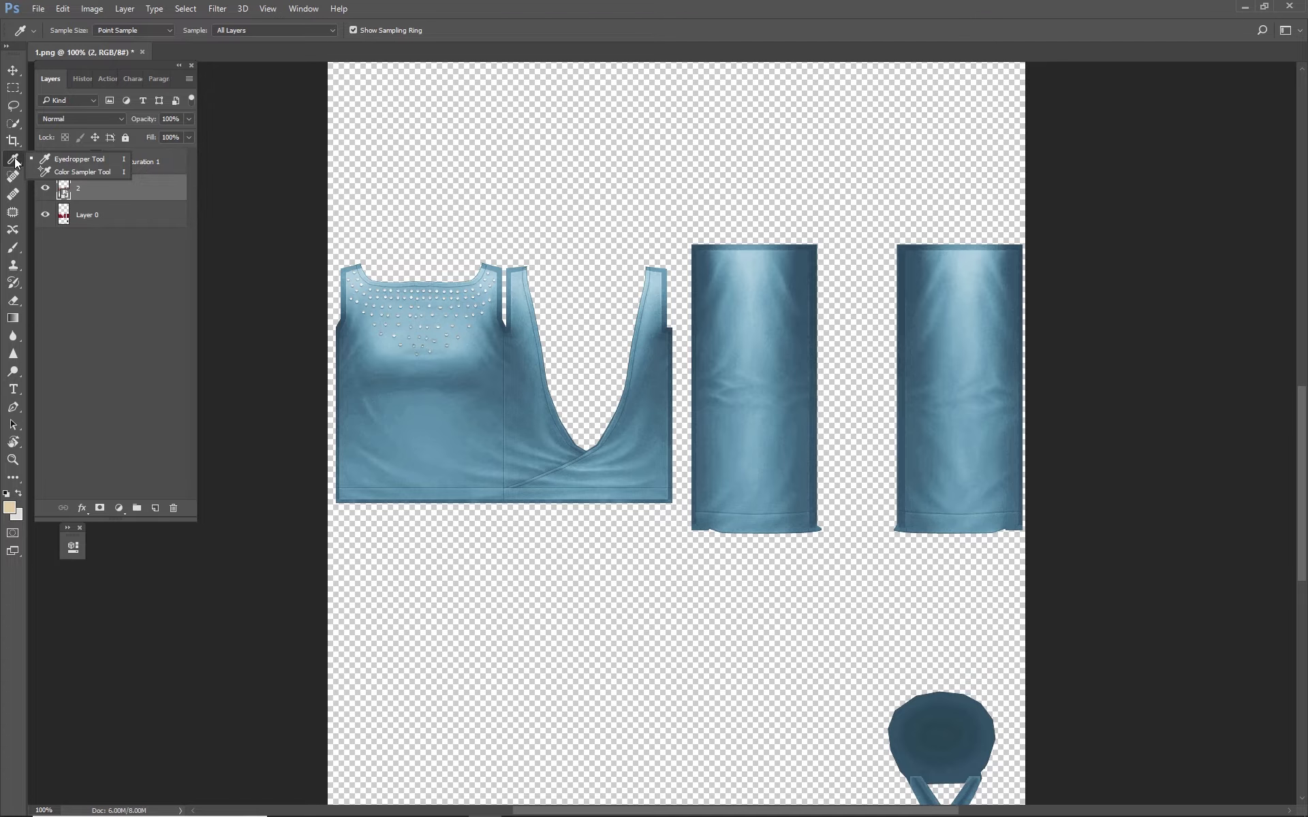
click(467, 334)
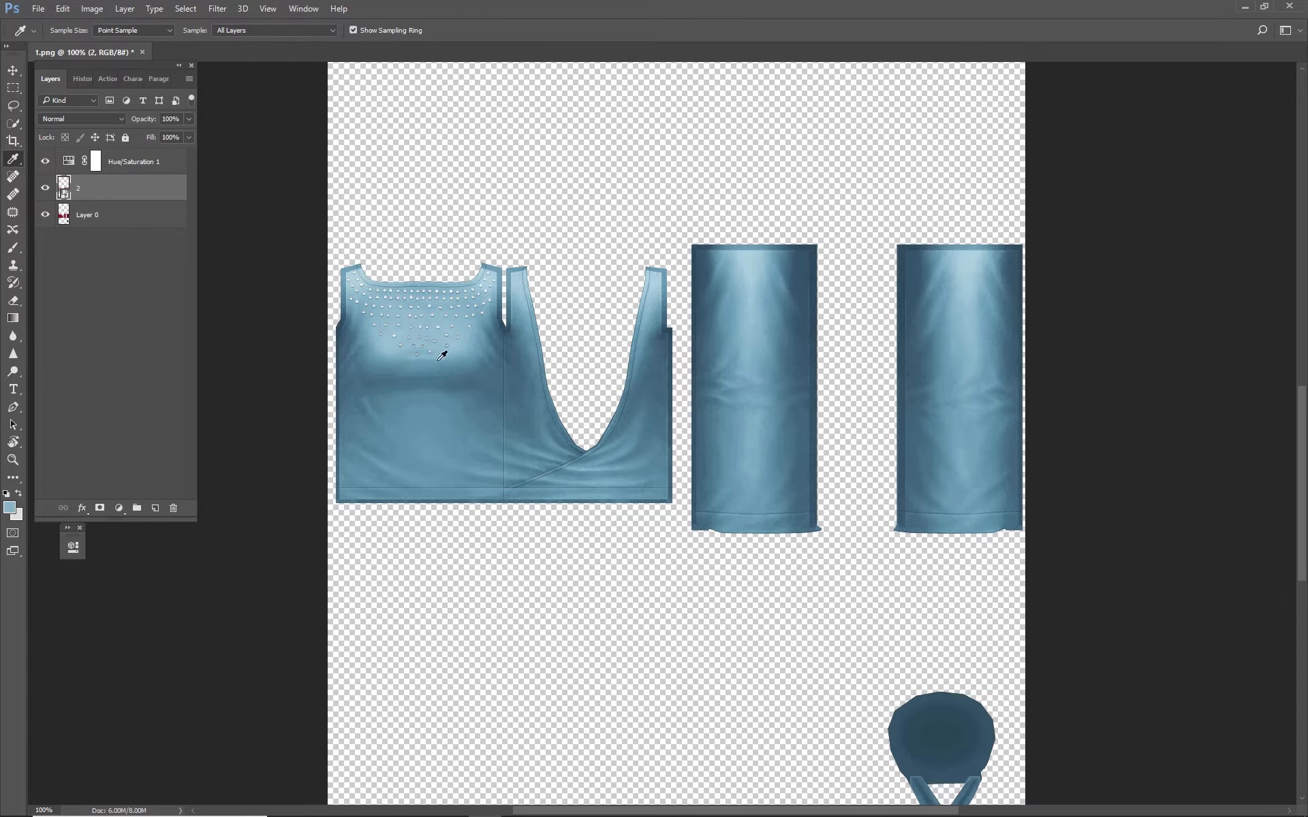
click(11, 510)
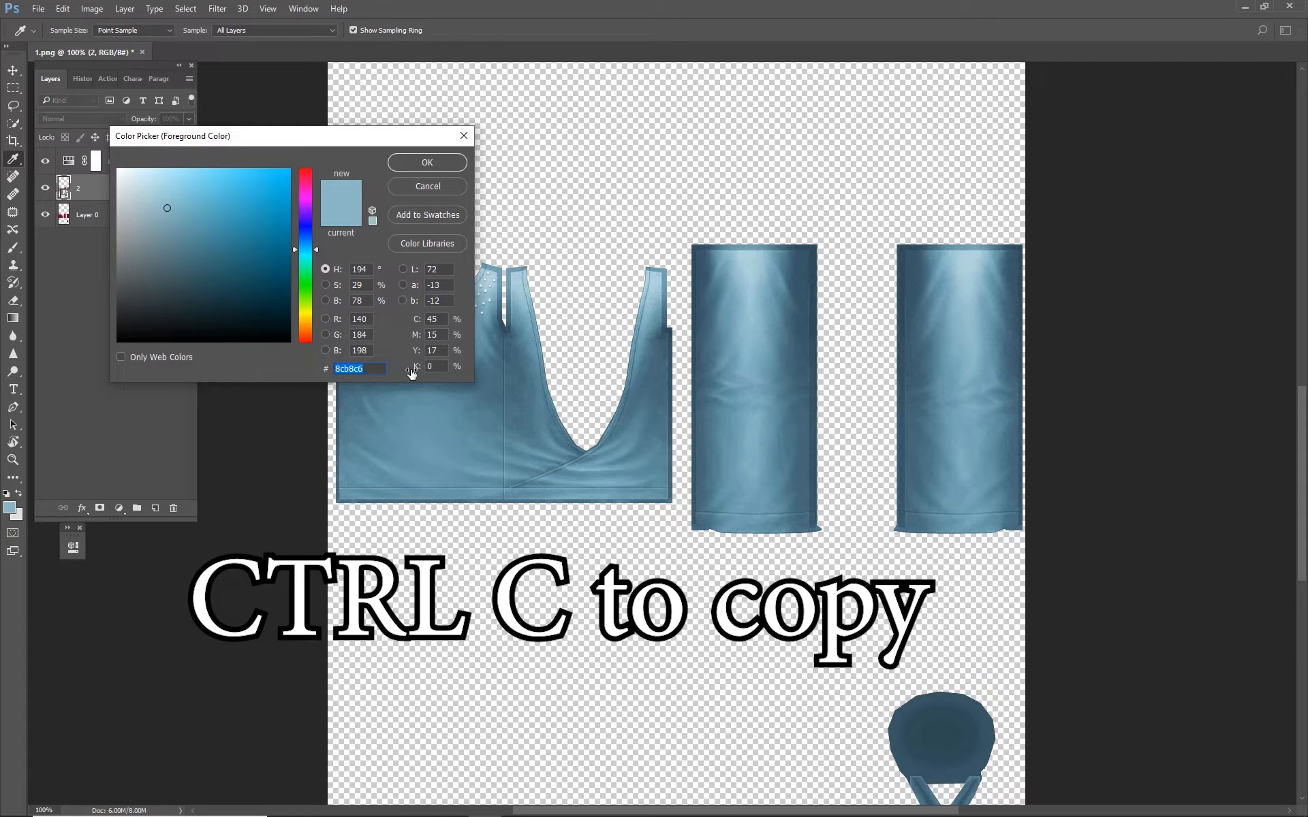
click(433, 164)
- In Sims 4 Studio, set swatch 10's thumbnail color to #8cb8c6 and return to Photoshop
key(alt+Tab)
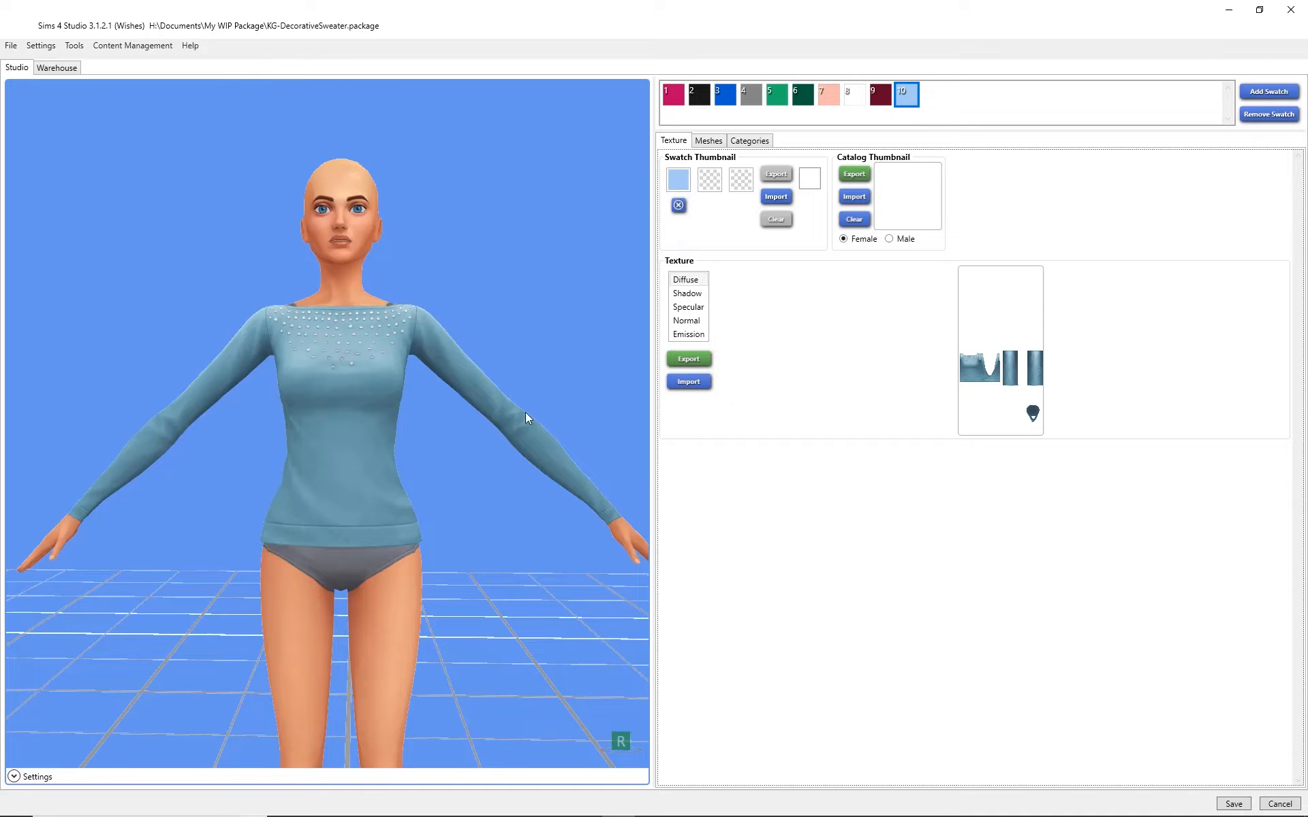
click(681, 185)
click(777, 281)
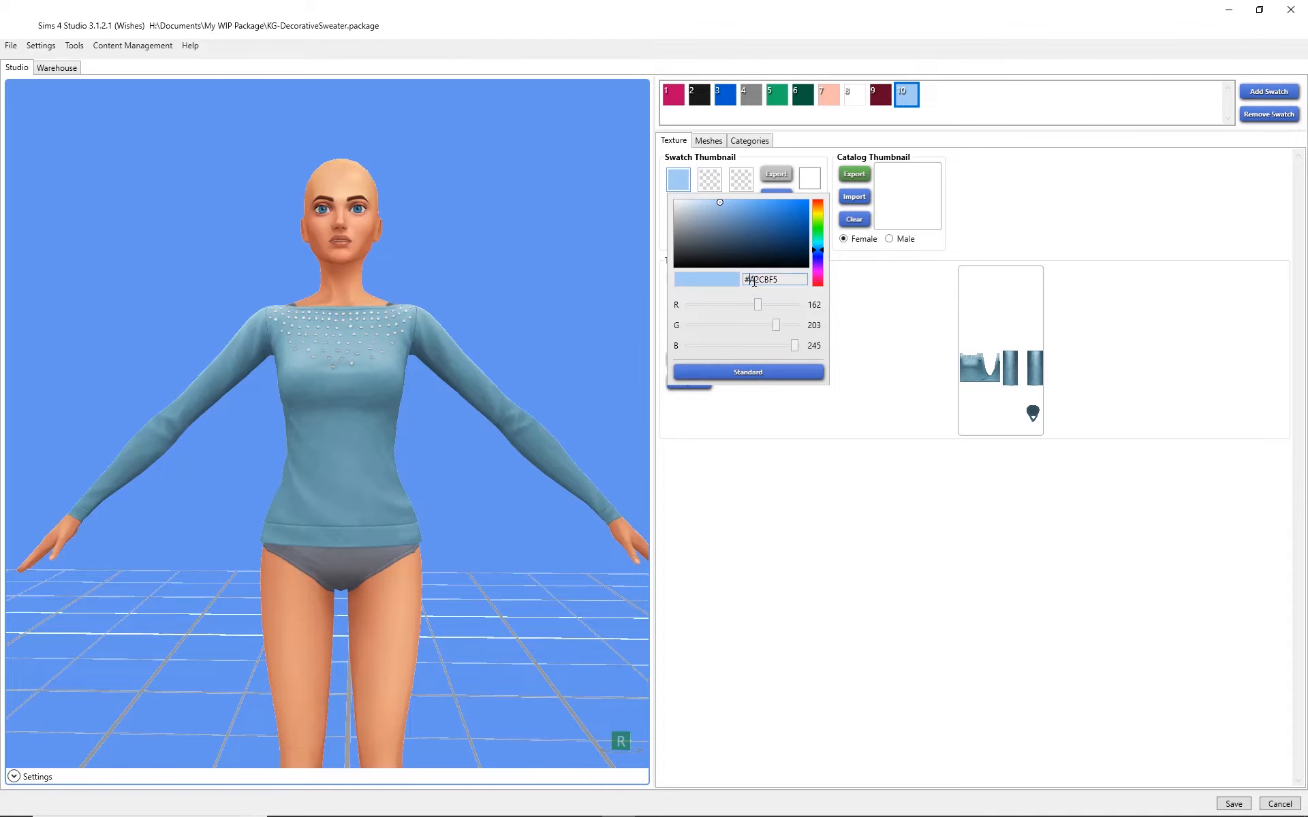
double_click(754, 280)
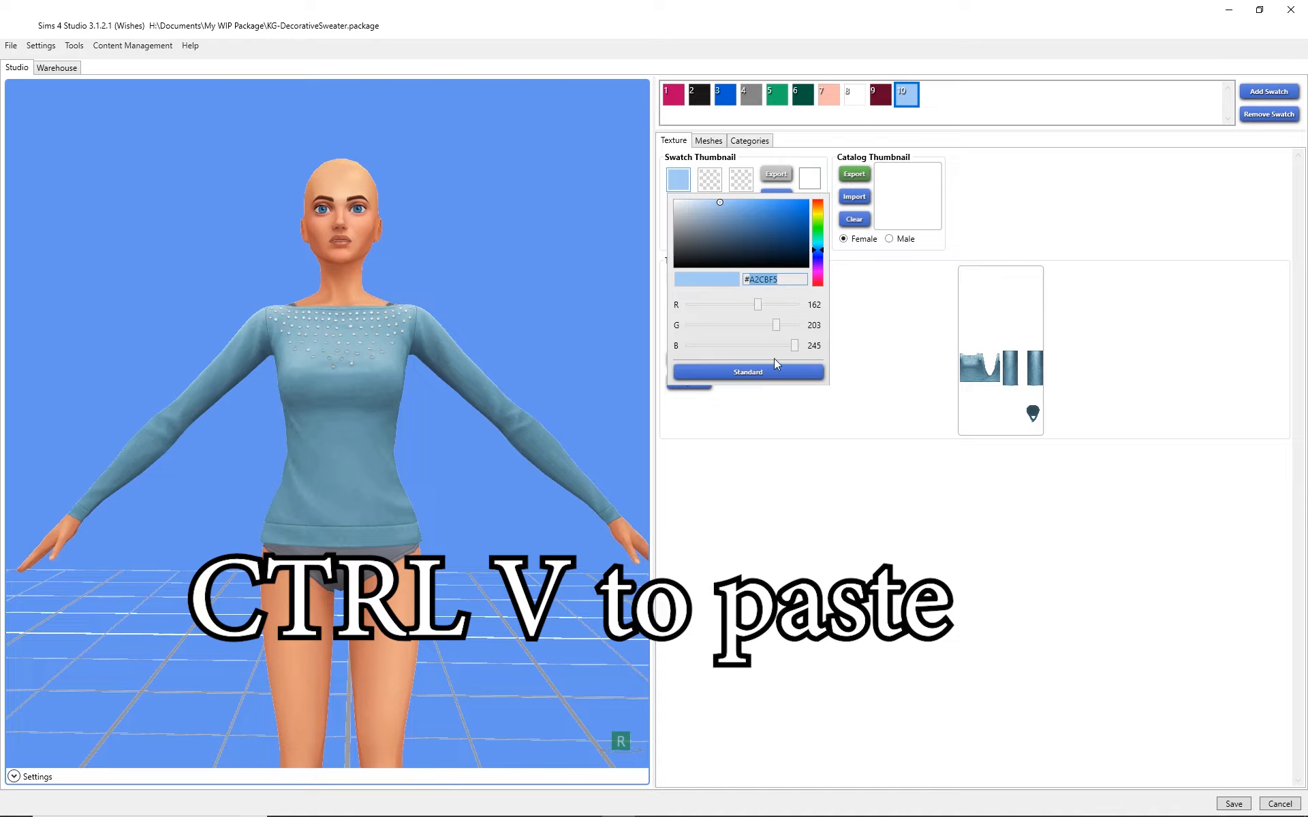
text(8cb8c6)
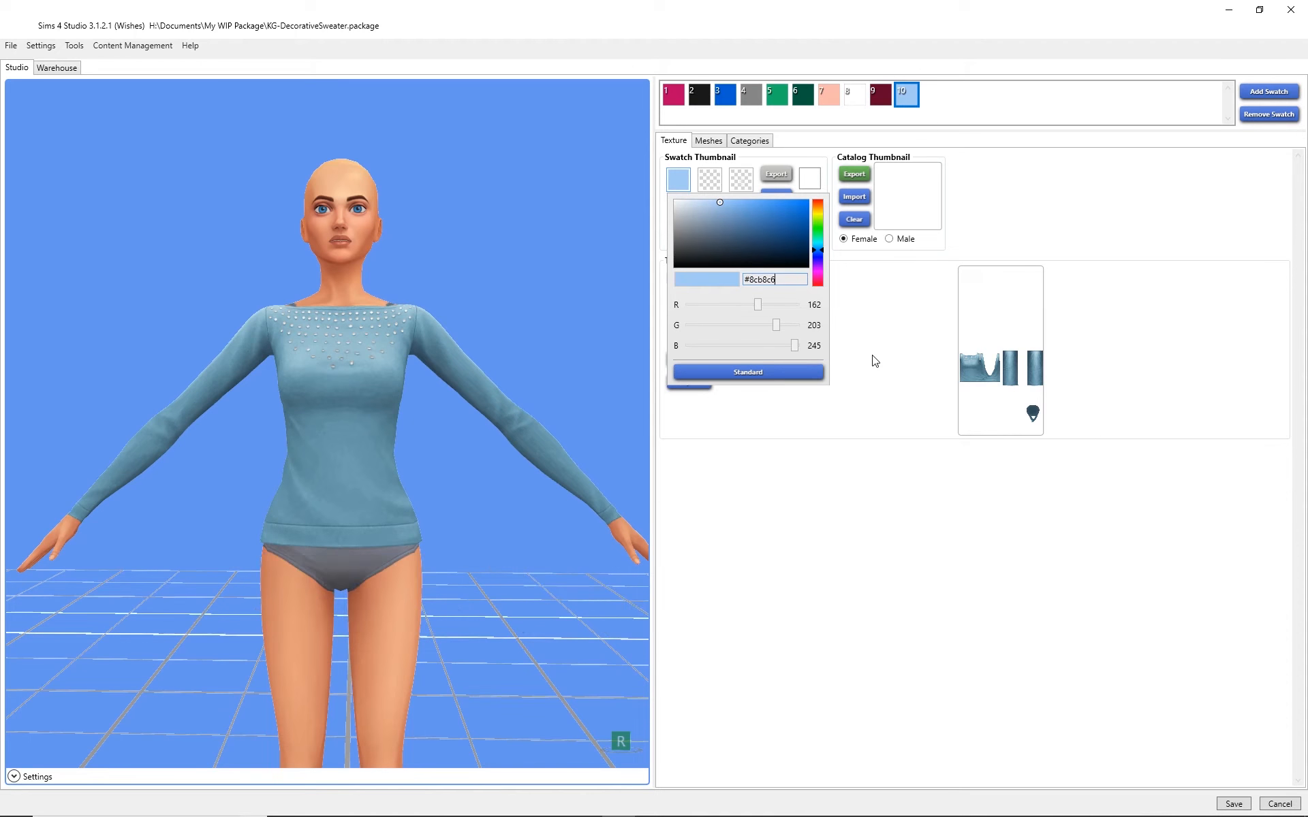
click(874, 361)
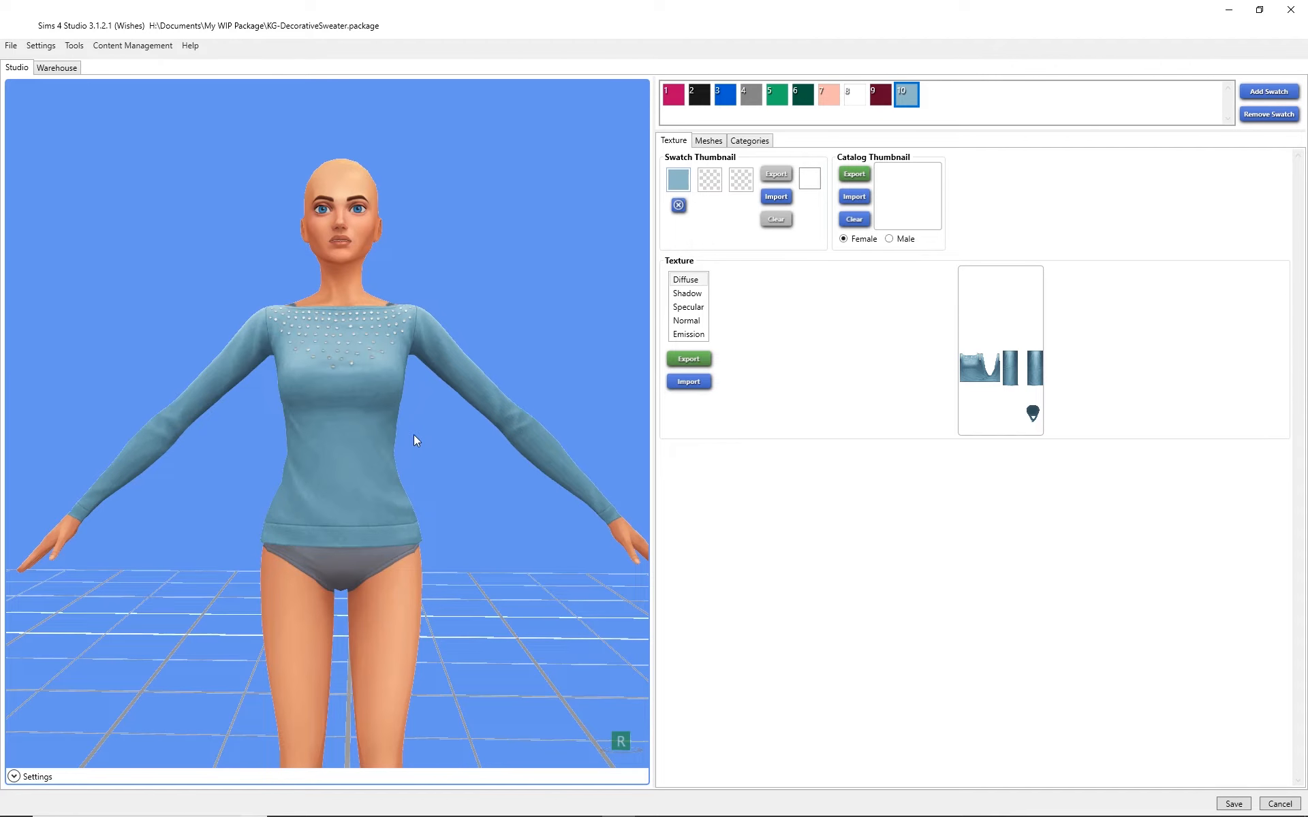
mouse_move(348, 454)
mouse_down()
mouse_move(659, 455)
mouse_move(520, 482)
mouse_move(277, 476)
mouse_move(330, 464)
mouse_up()
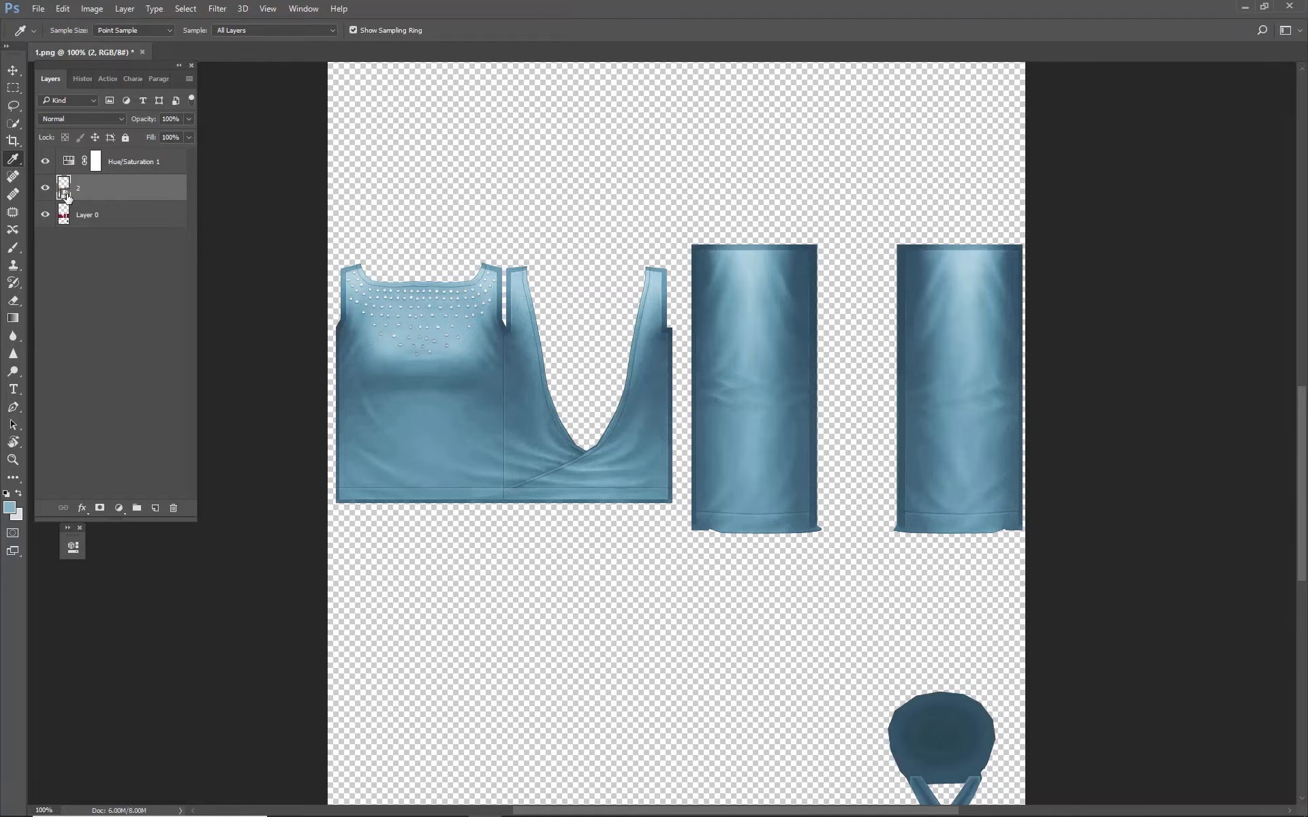
- Hide layer 2 in Photoshop, then preview green swatches 5 and 6 in Sims 4 Studio for comparison and return to Photoshop
click(45, 188)
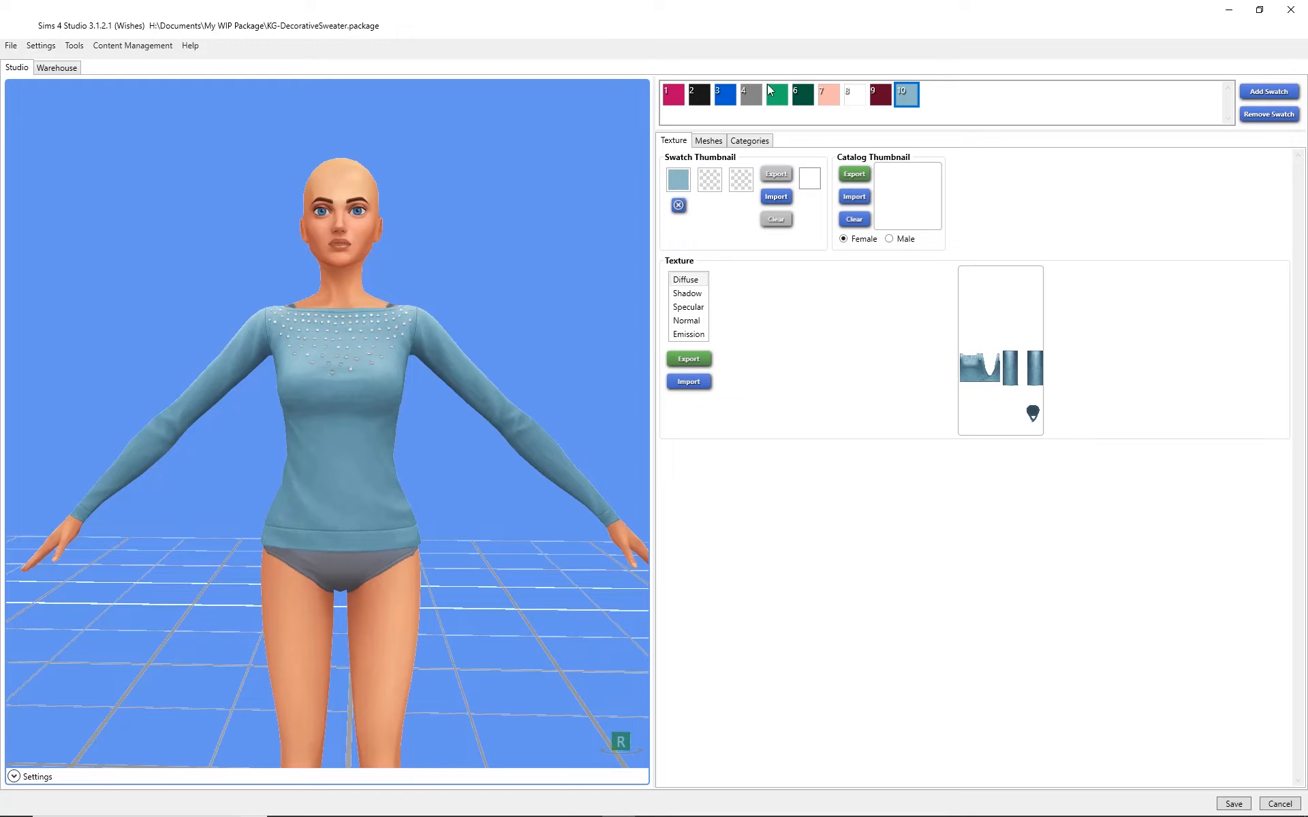
click(800, 98)
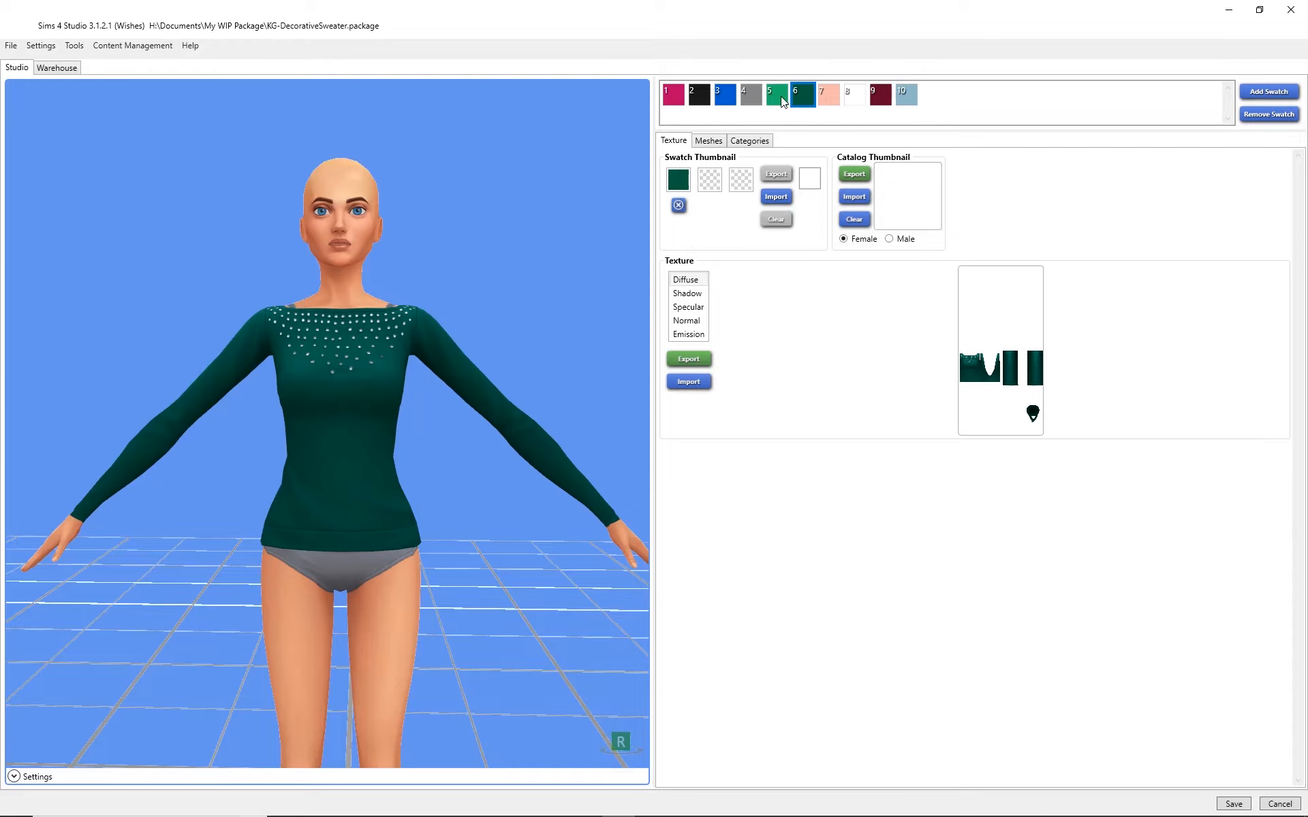
click(782, 102)
click(806, 104)
click(783, 106)
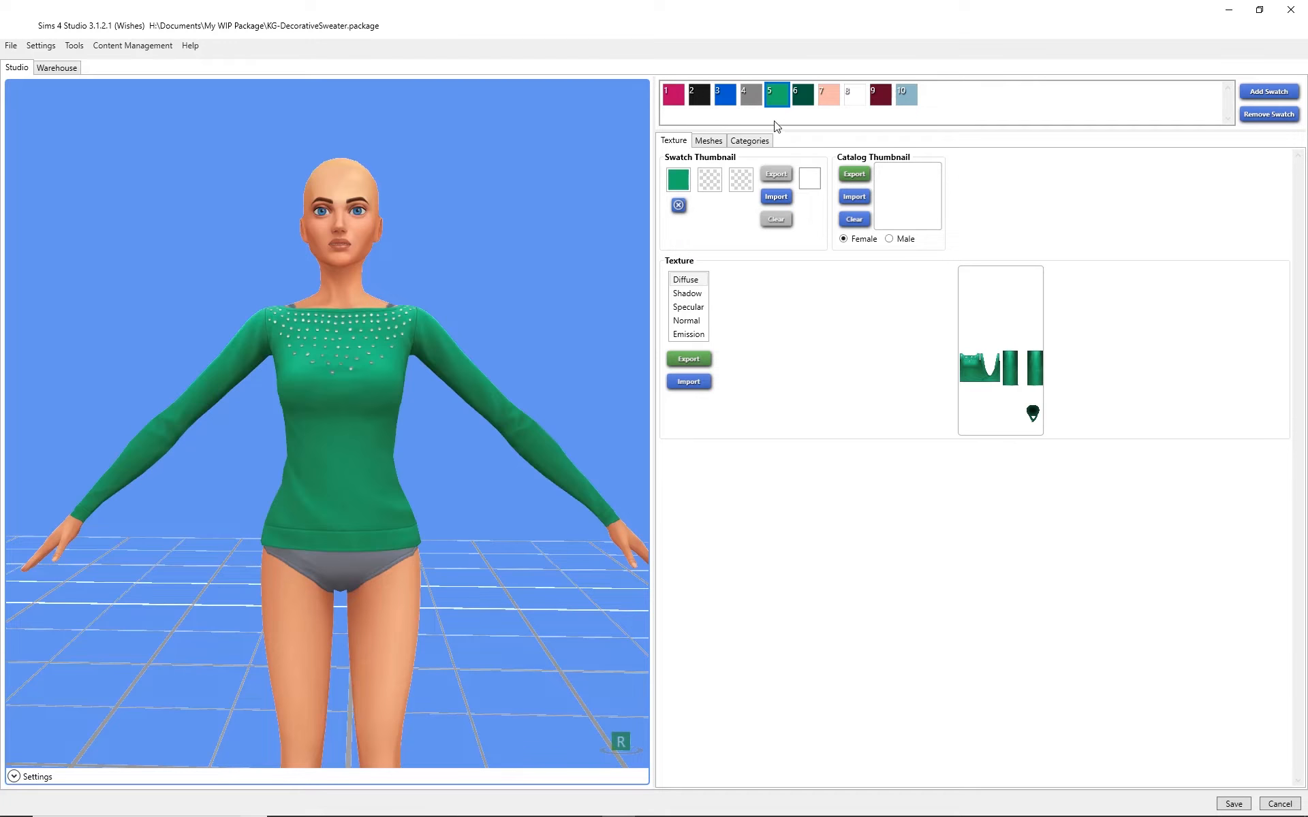
key(alt+Tab)
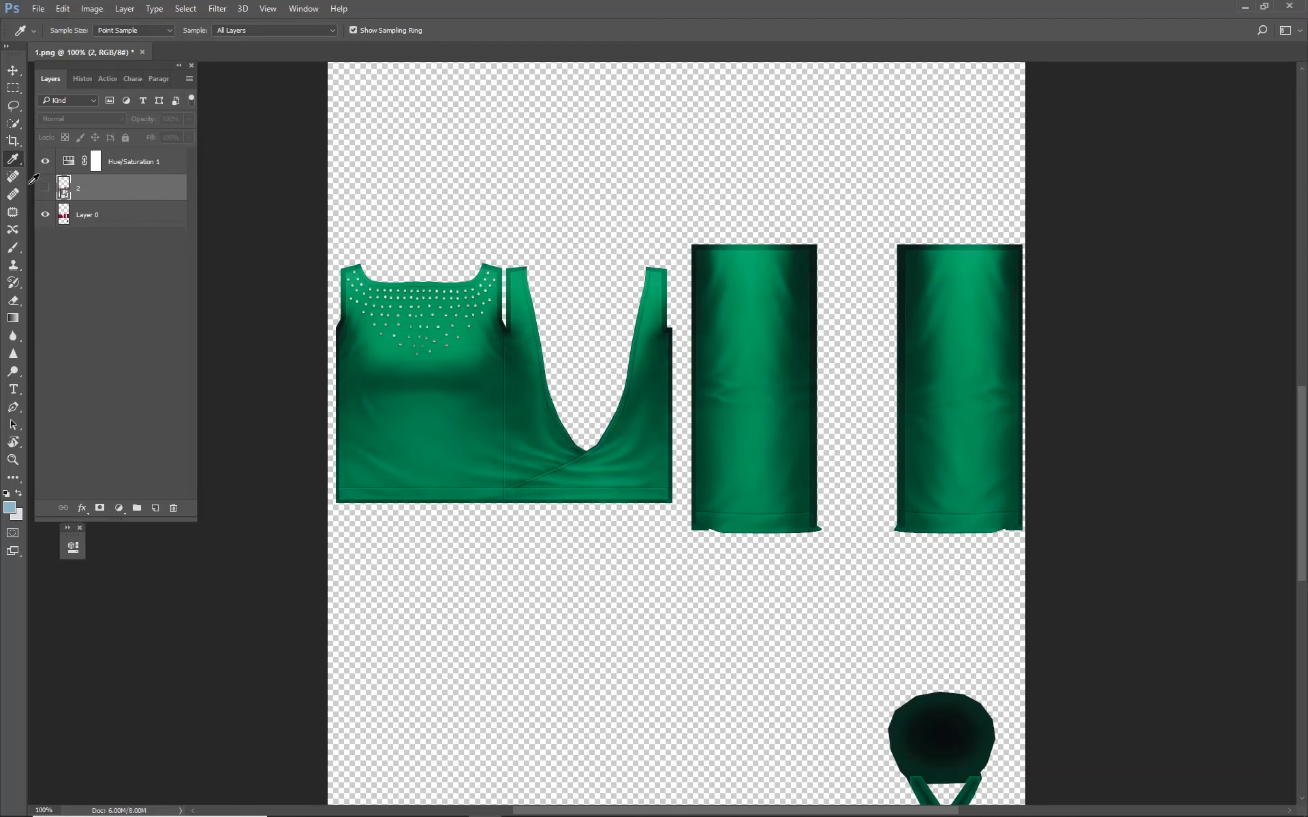
- Set the Hue/Saturation adjustment's hue to +33 and compare the red result with dark red swatch 9 in Sims 4 Studio
double_click(68, 161)
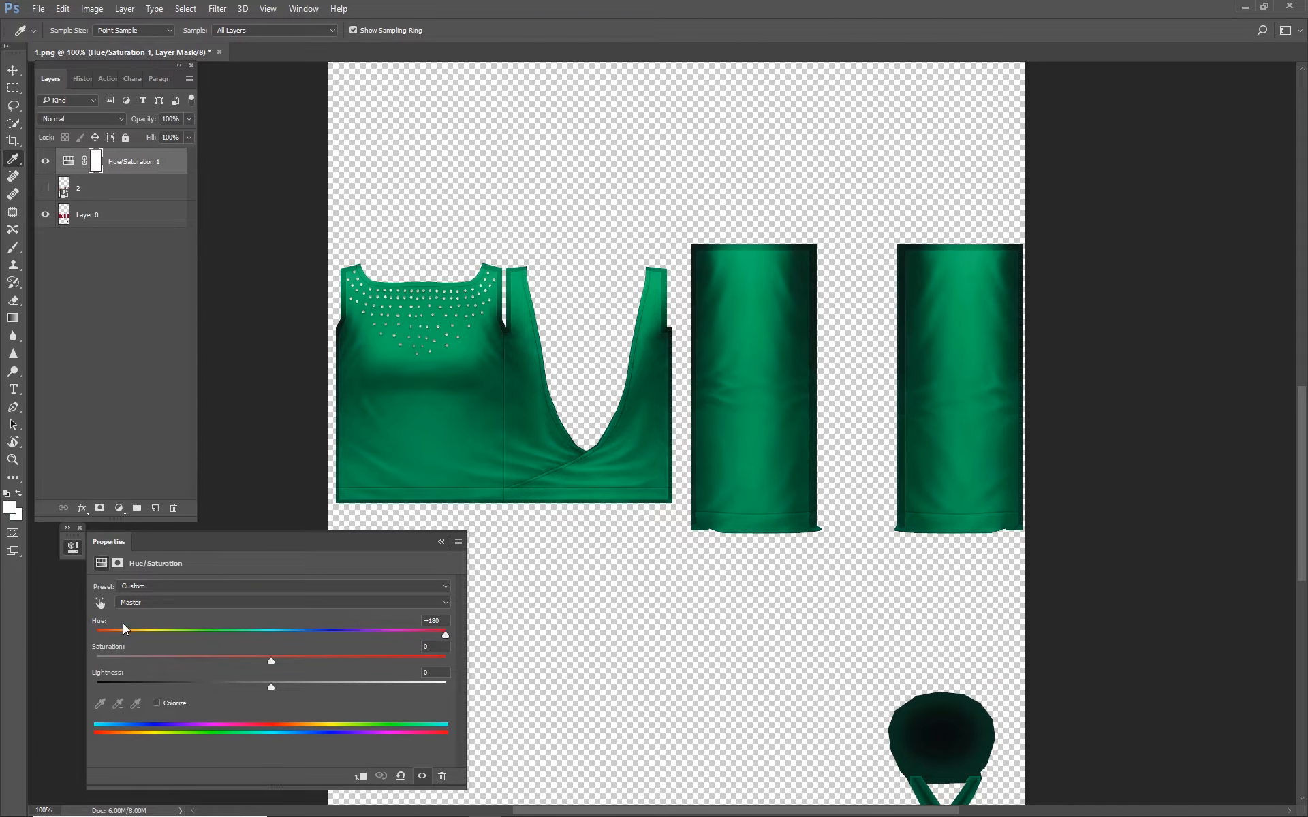
drag(447, 631, 329, 644)
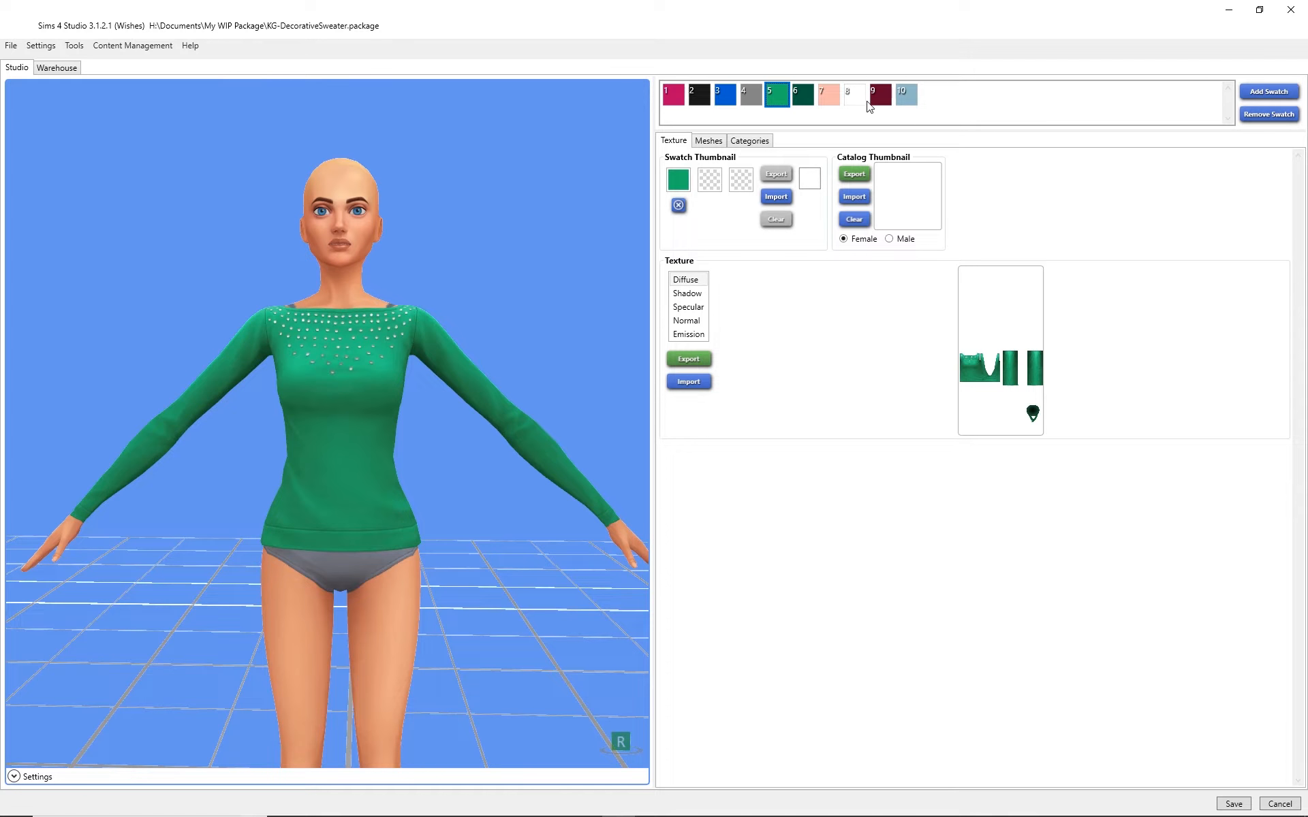
click(882, 96)
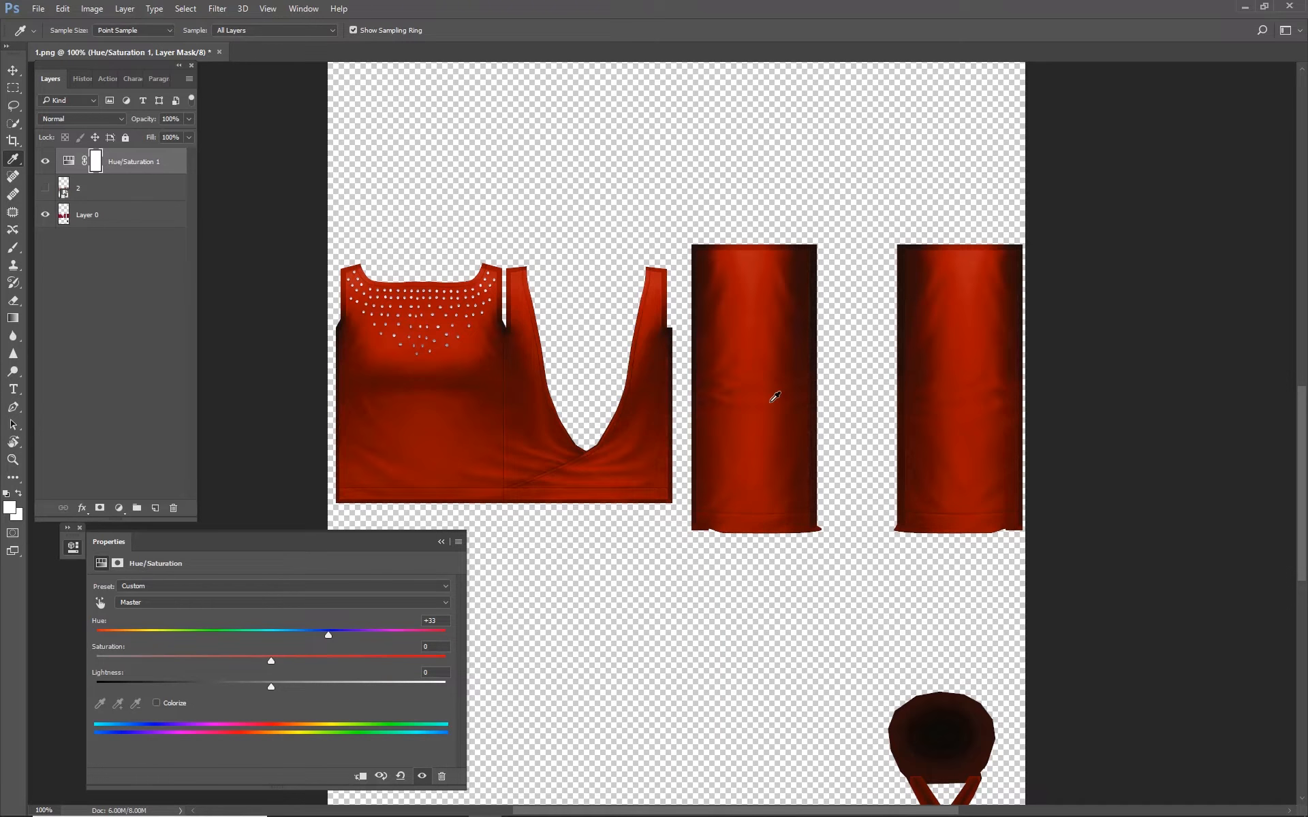
click(441, 542)
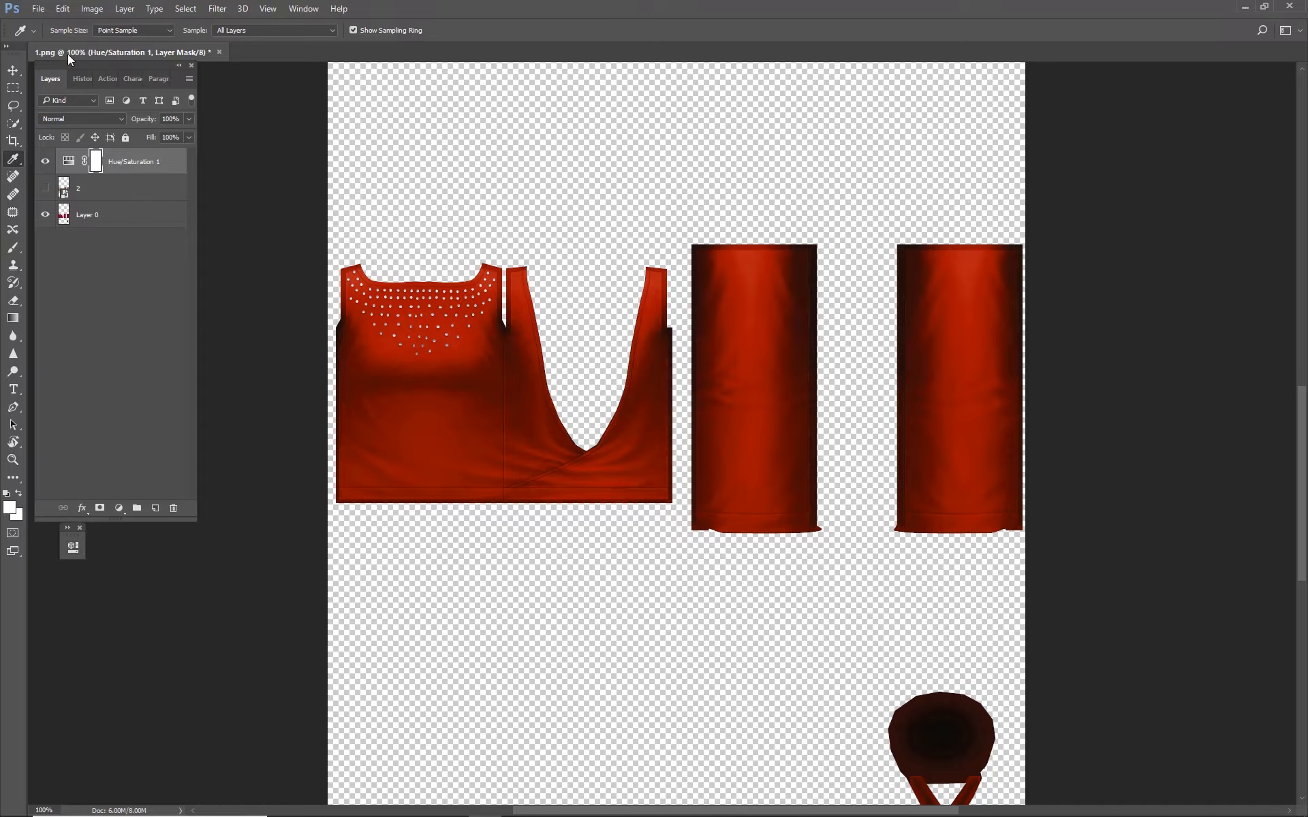
click(45, 9)
mouse_move(90, 203)
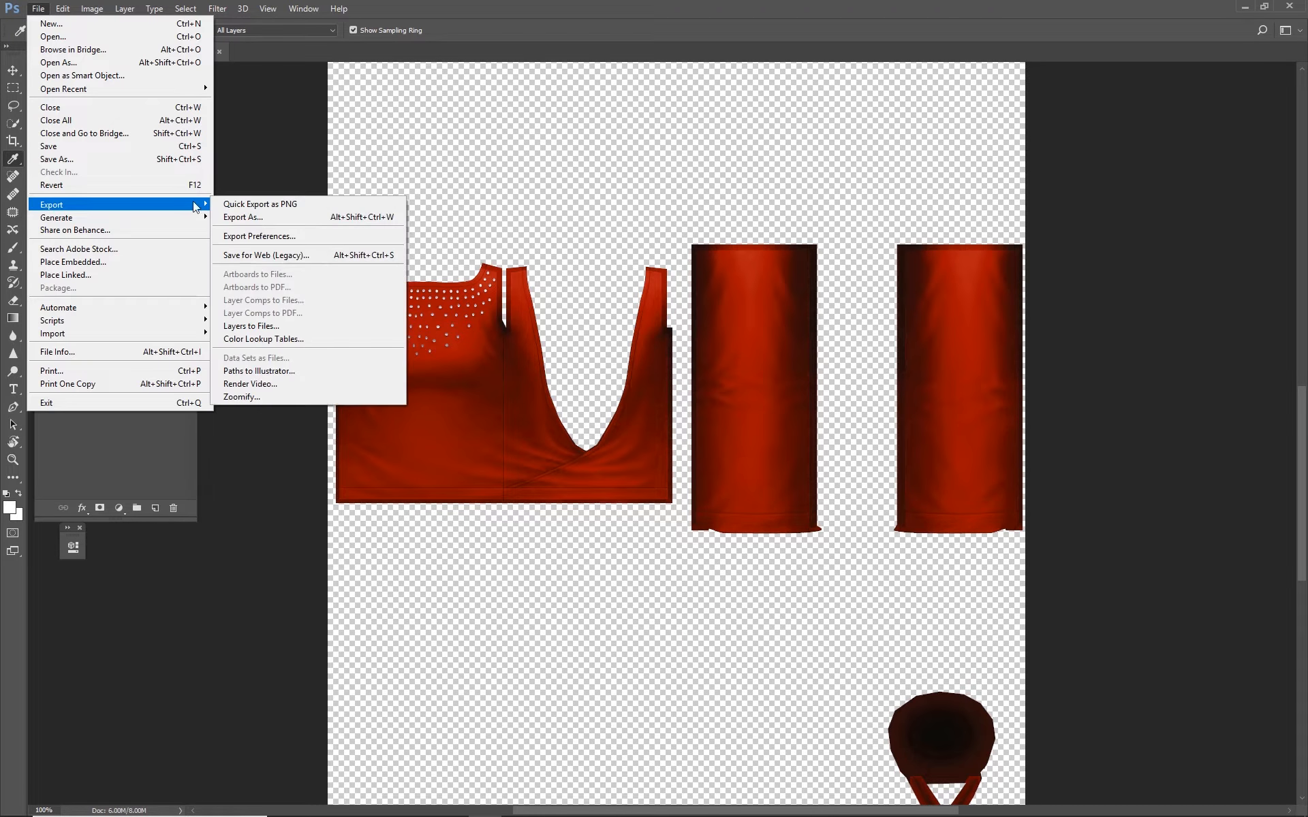
click(286, 205)
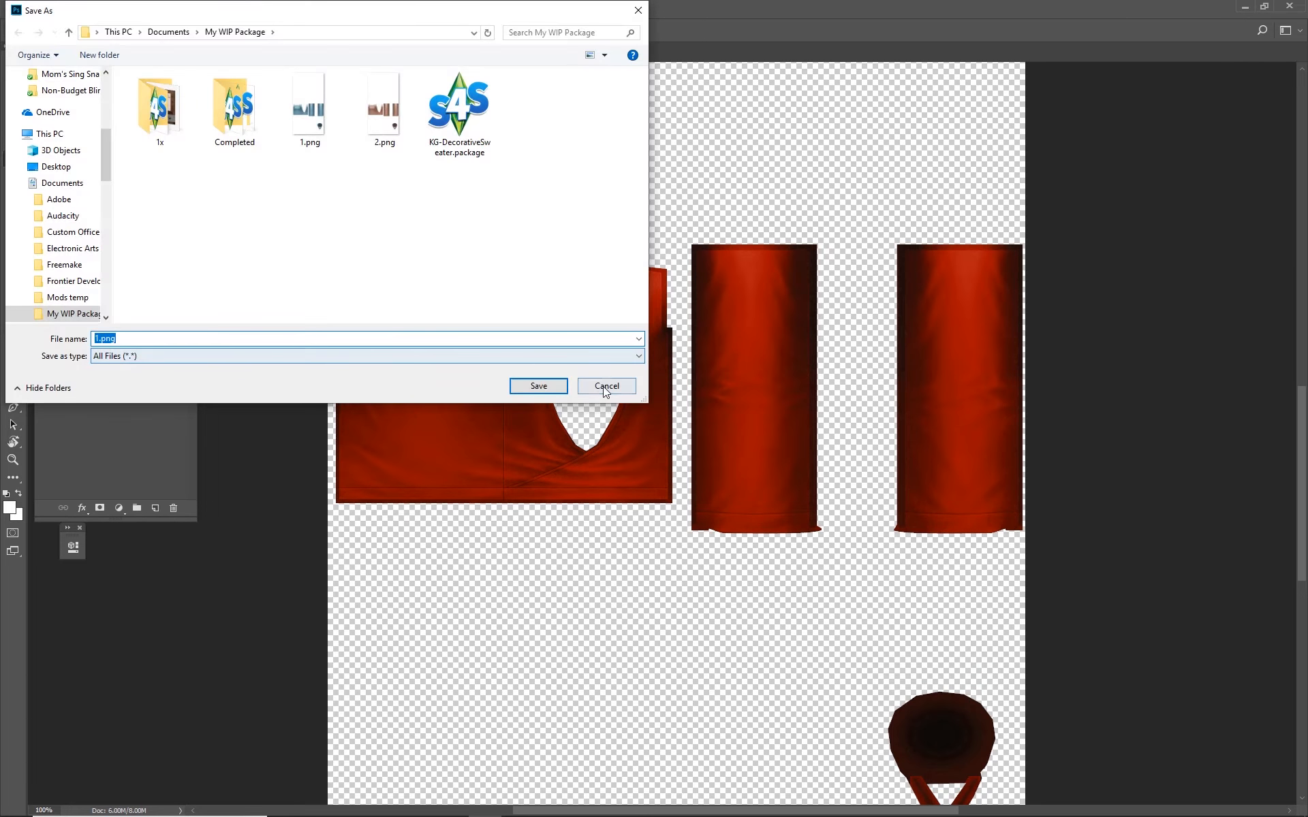
click(605, 388)
- Quick-export the red sweater texture as 1.png in My WIP Package, replacing the existing file
click(41, 8)
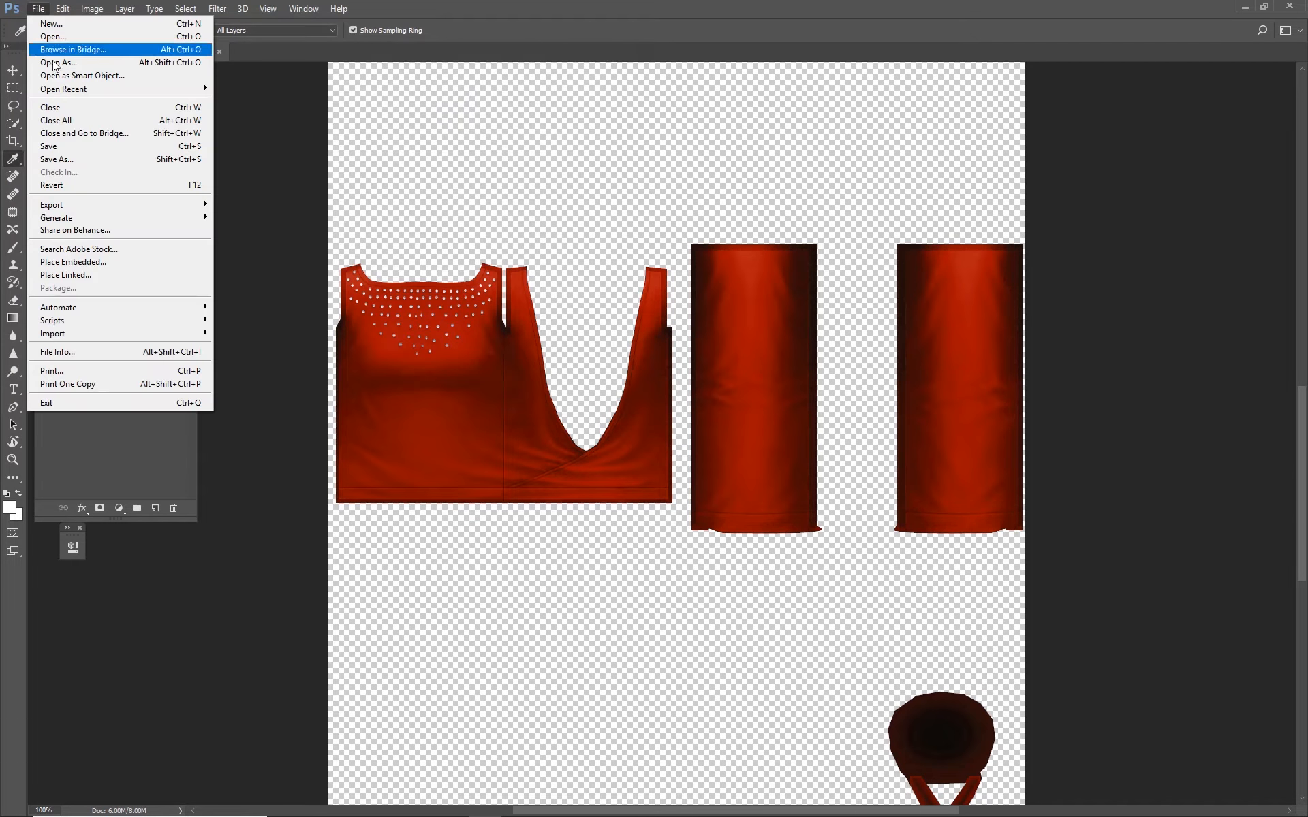
mouse_move(83, 202)
click(277, 204)
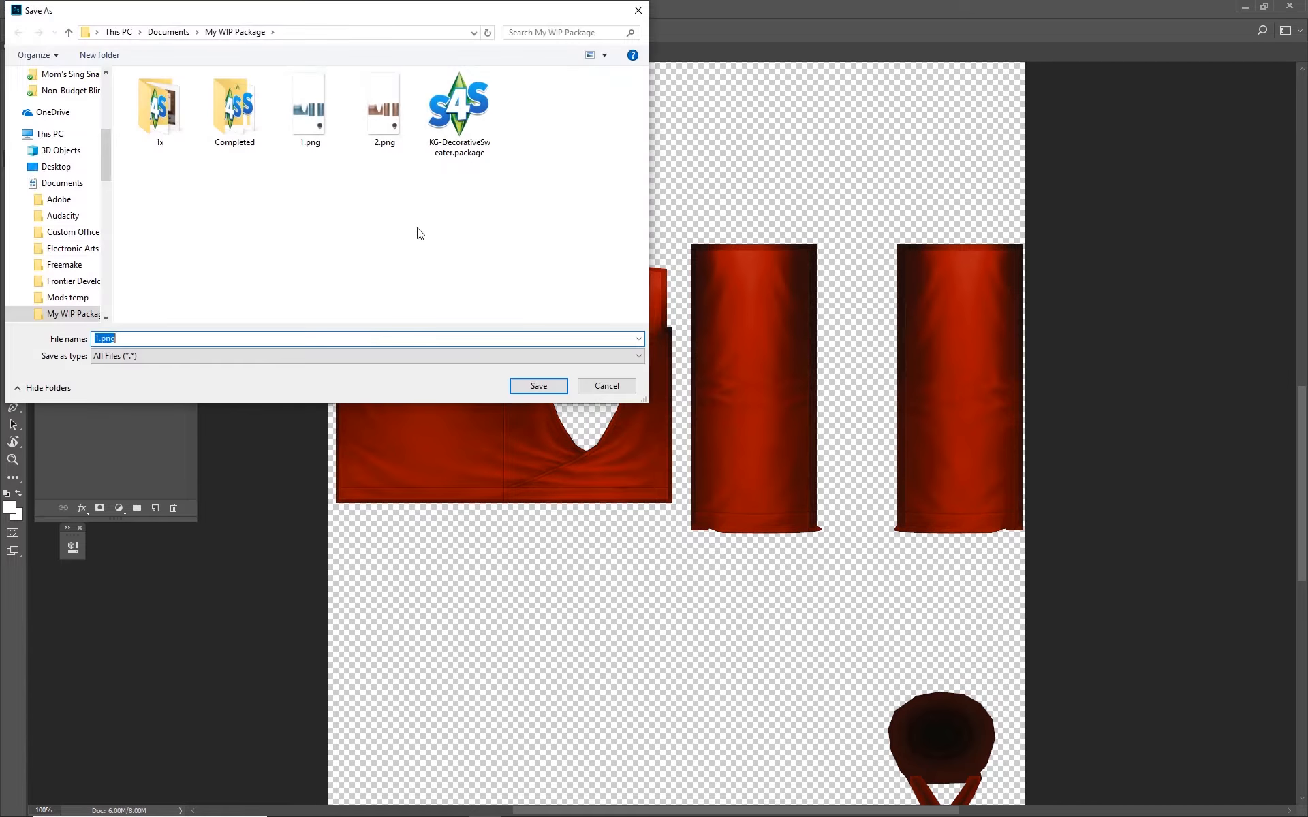
click(311, 108)
click(539, 385)
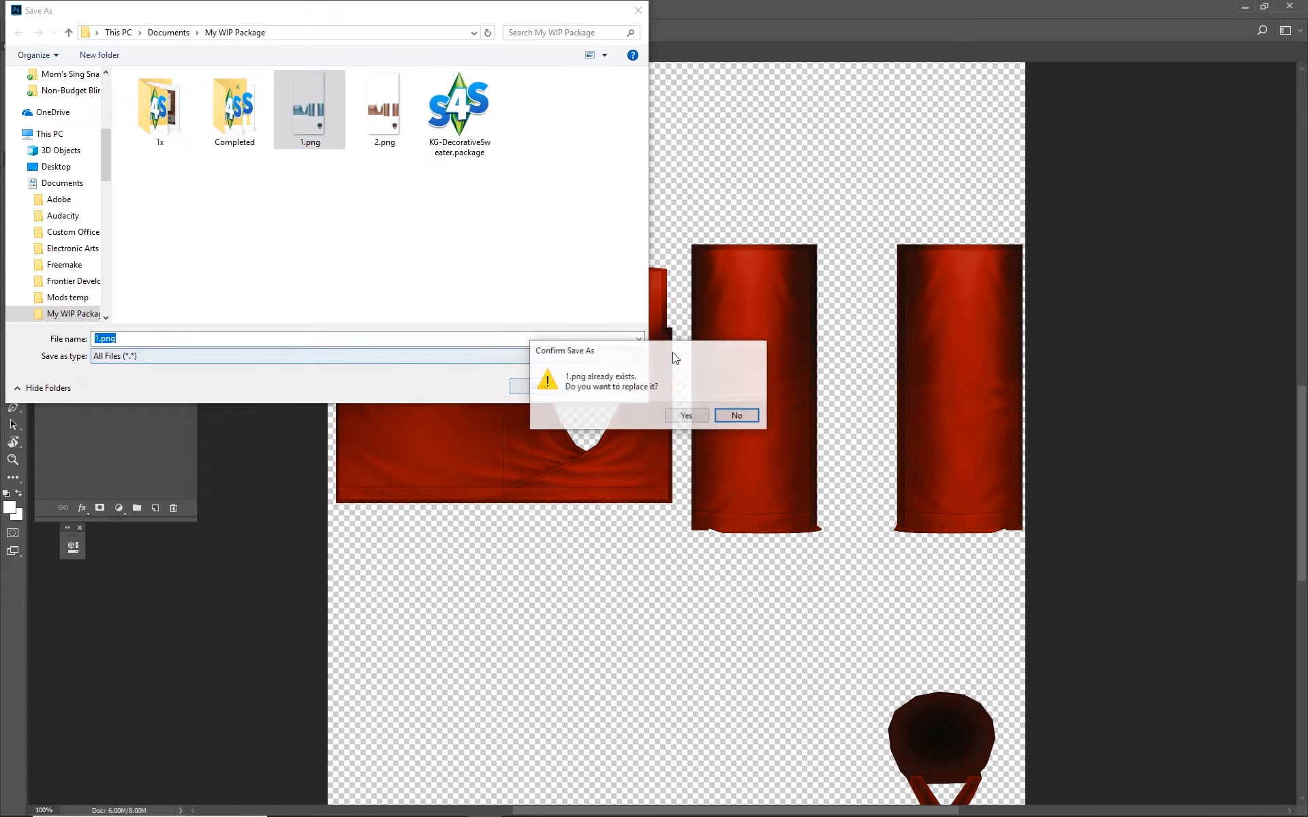
click(688, 416)
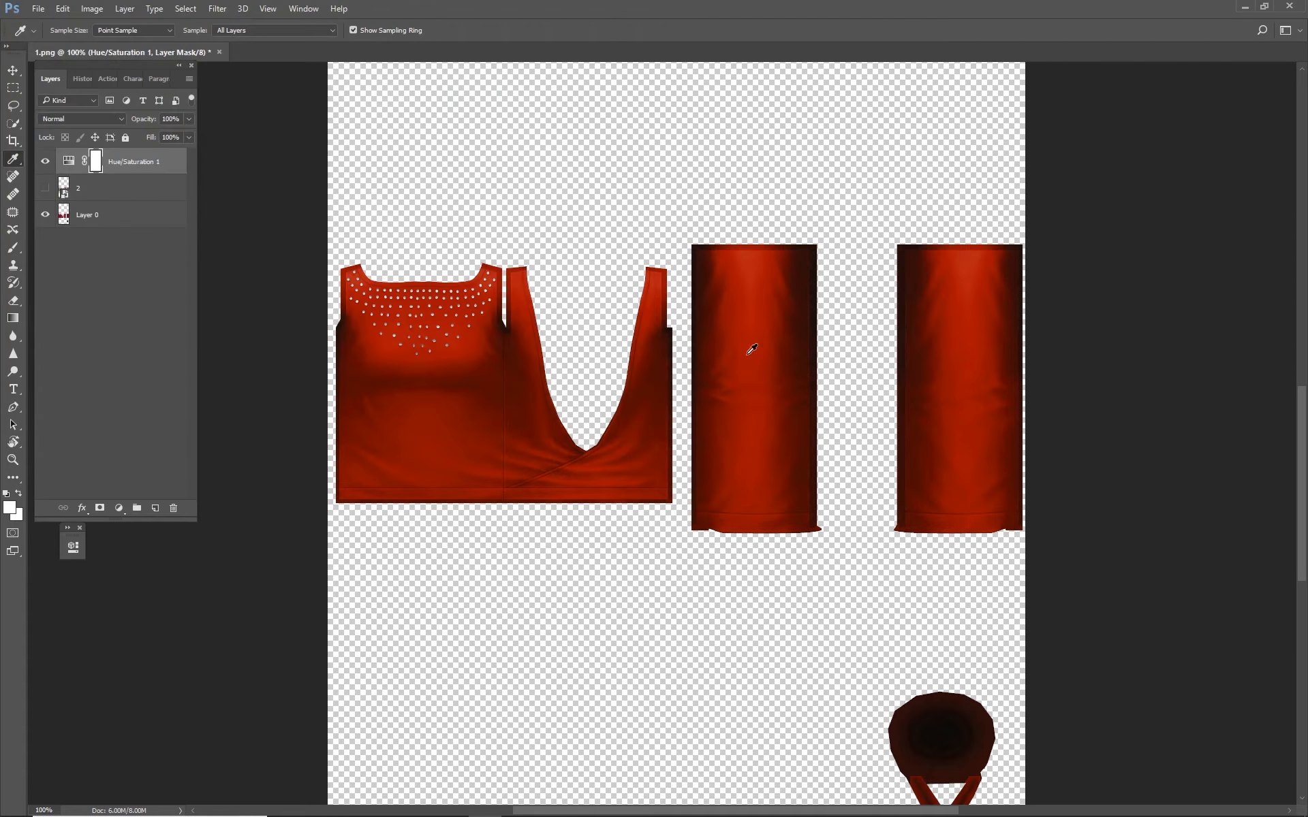
- In Sims 4 Studio, add a new swatch based on swatch 9 and import 1.png as its diffuse texture
key(alt+Tab)
click(532, 374)
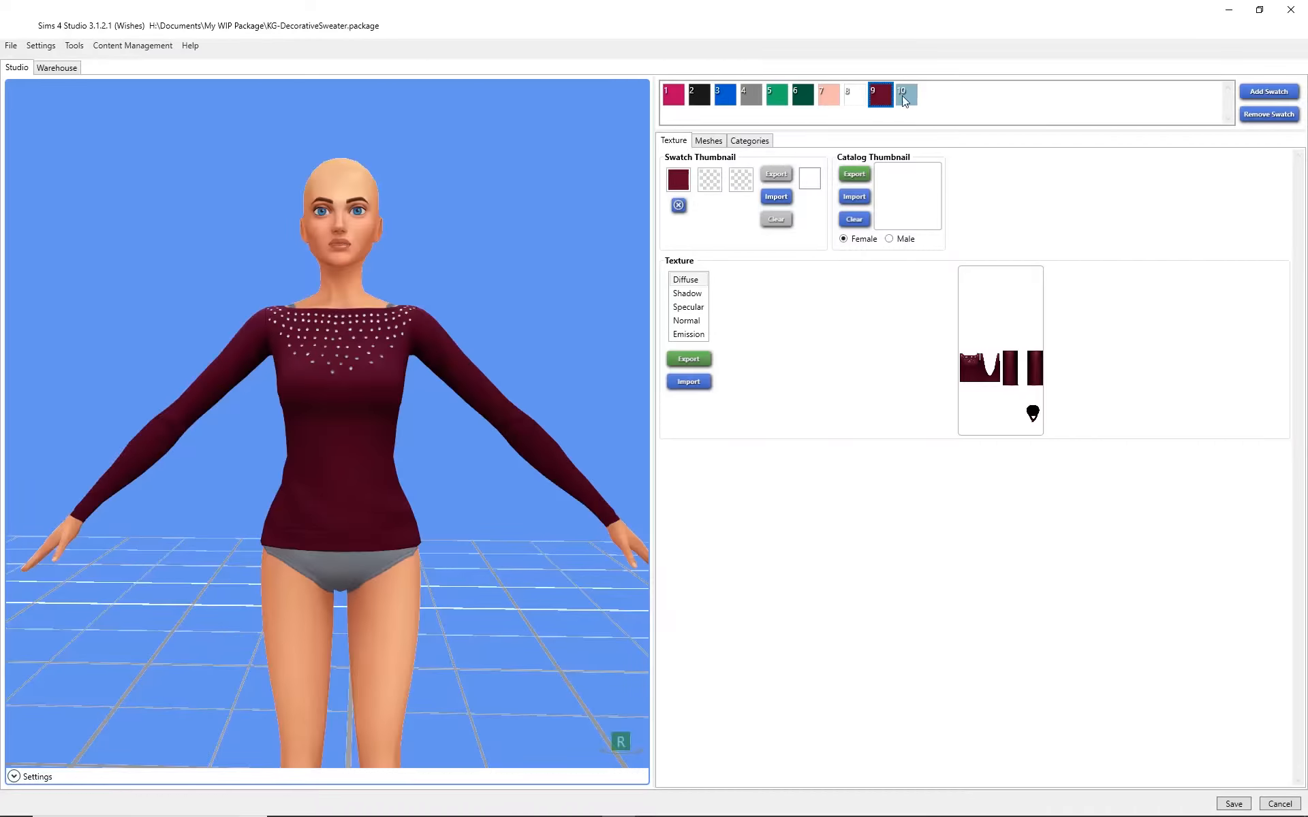
click(1268, 91)
click(690, 384)
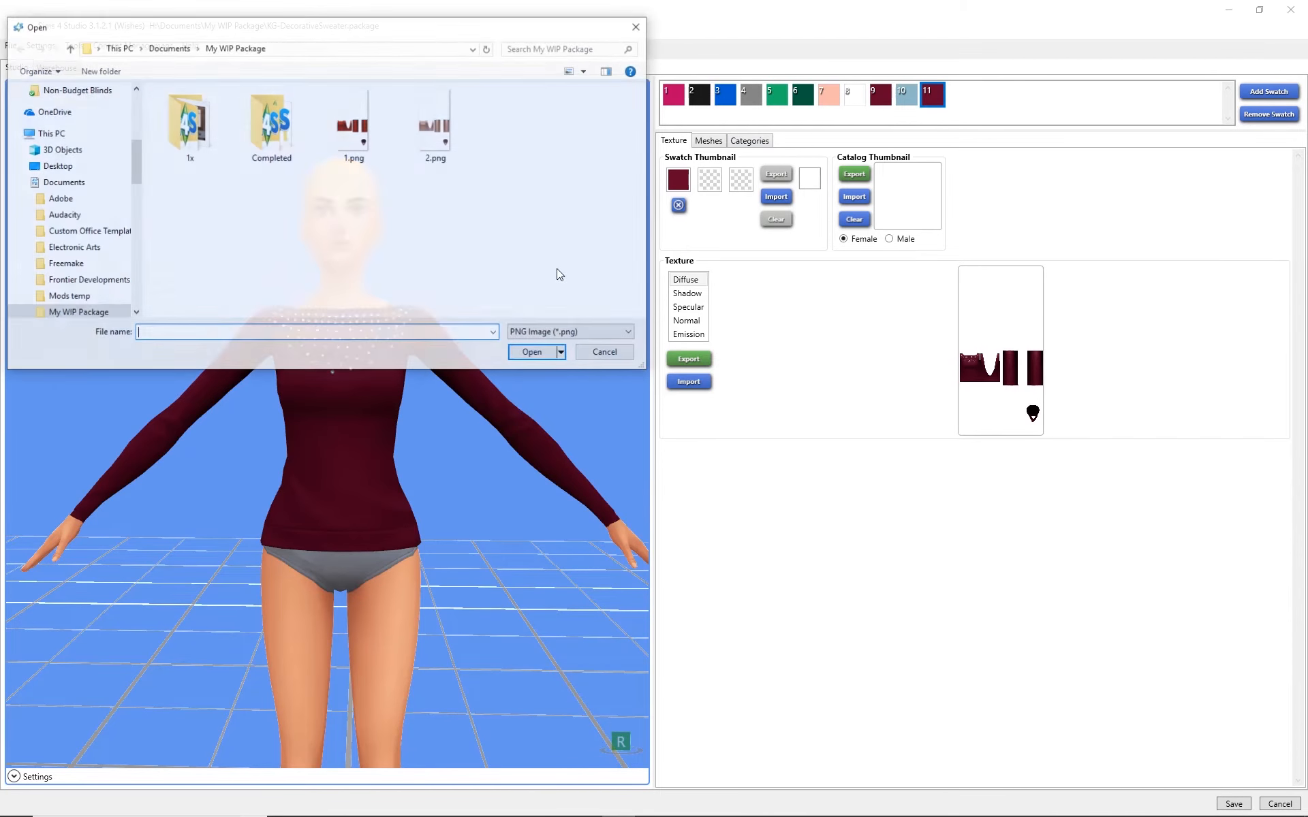
click(361, 109)
click(521, 353)
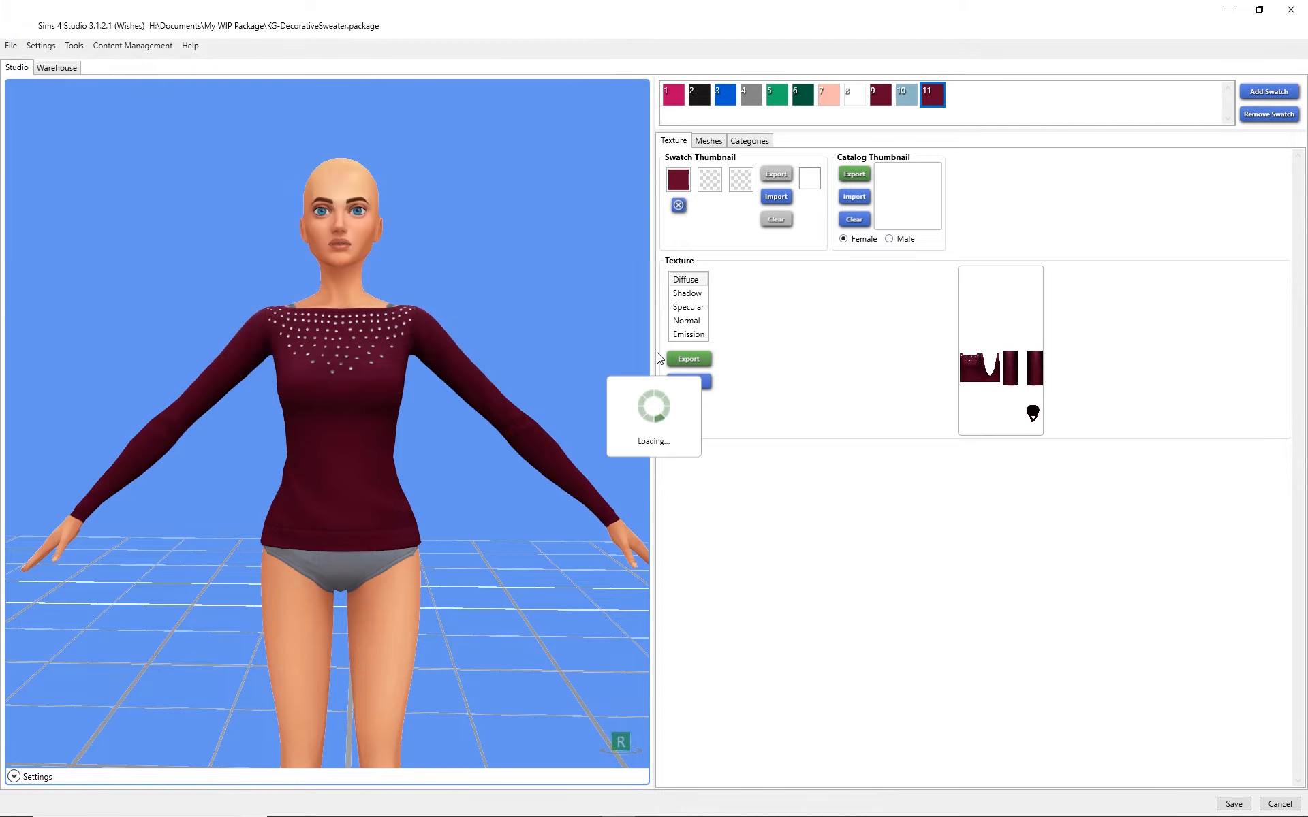
drag(398, 394, 268, 399)
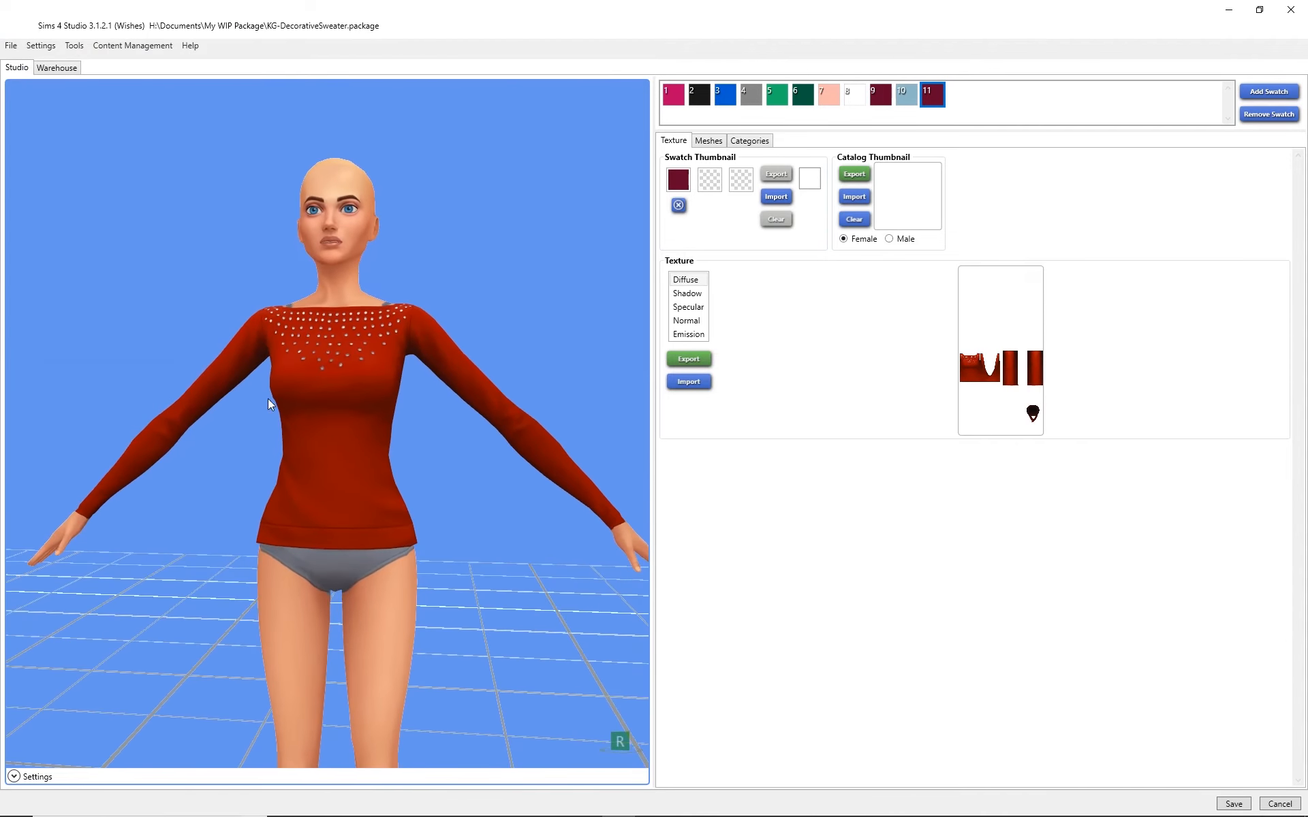
- In Photoshop, select Layer 0, sample the red of the sweater's chest with the Eyedropper and copy its hex code a81101
key(alt+Tab)
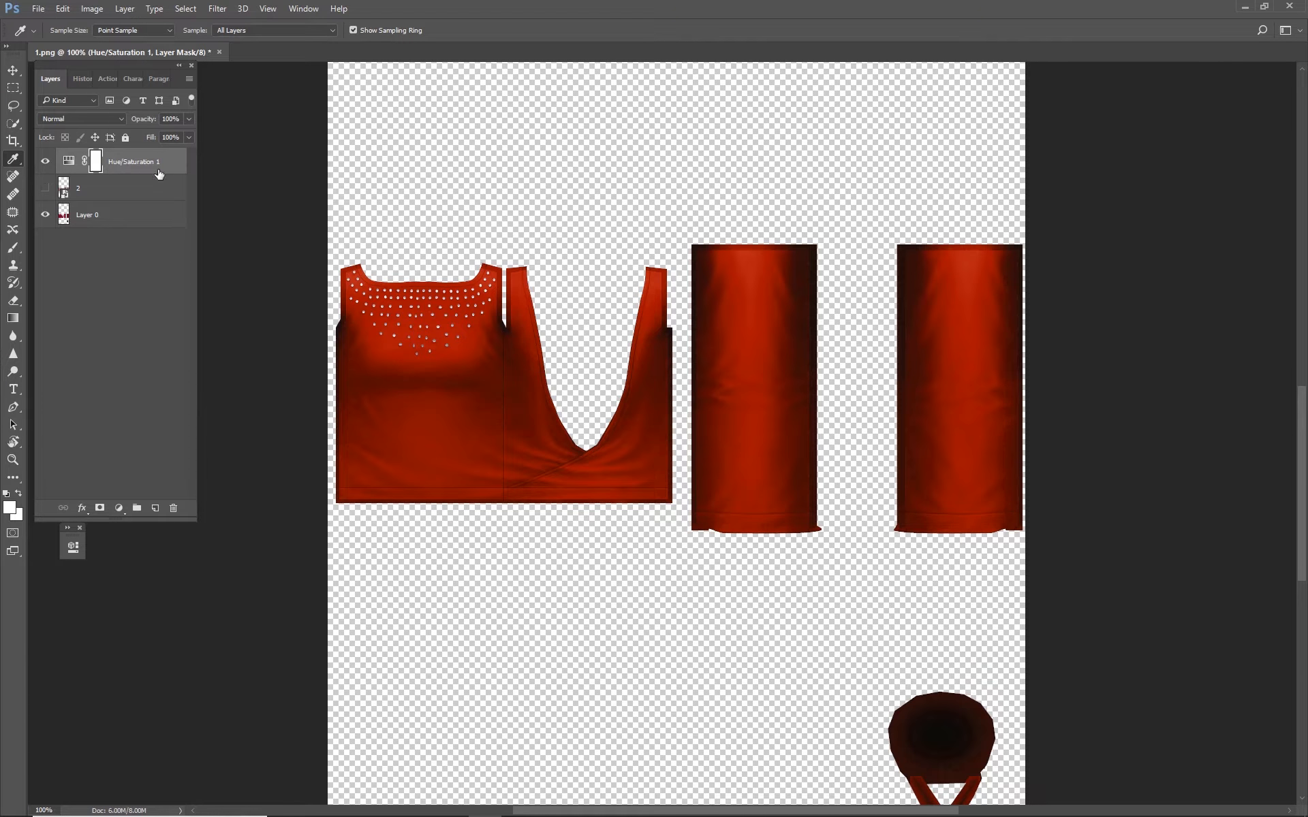
click(141, 216)
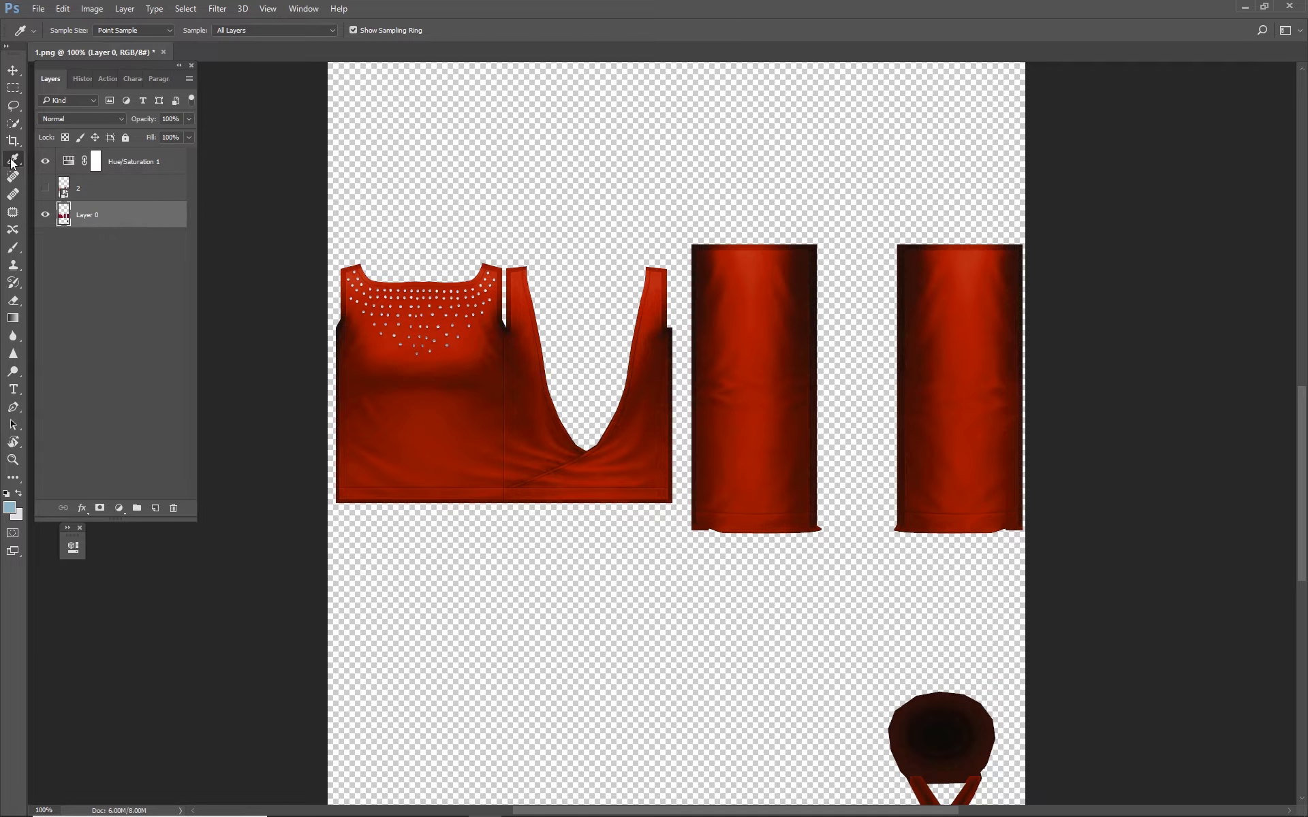
click(466, 337)
click(10, 508)
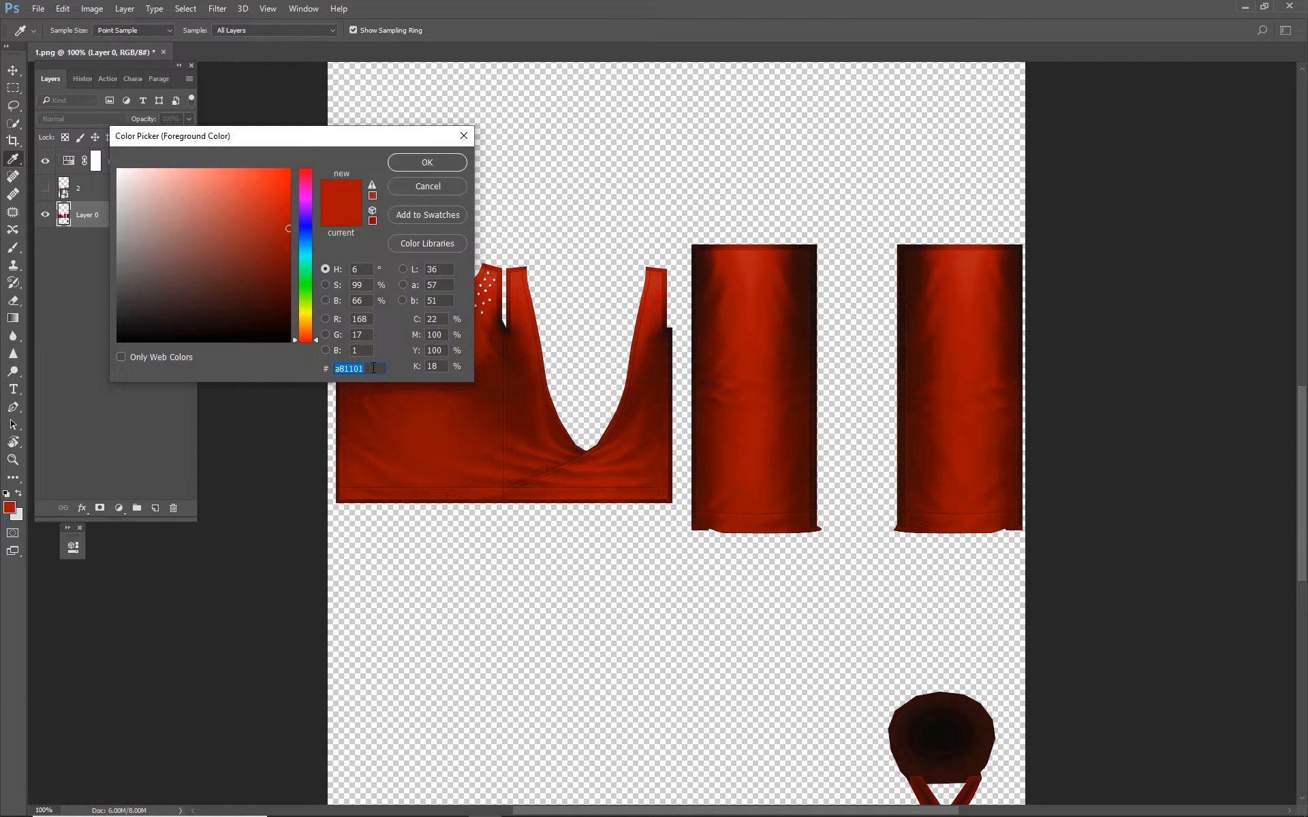
click(436, 165)
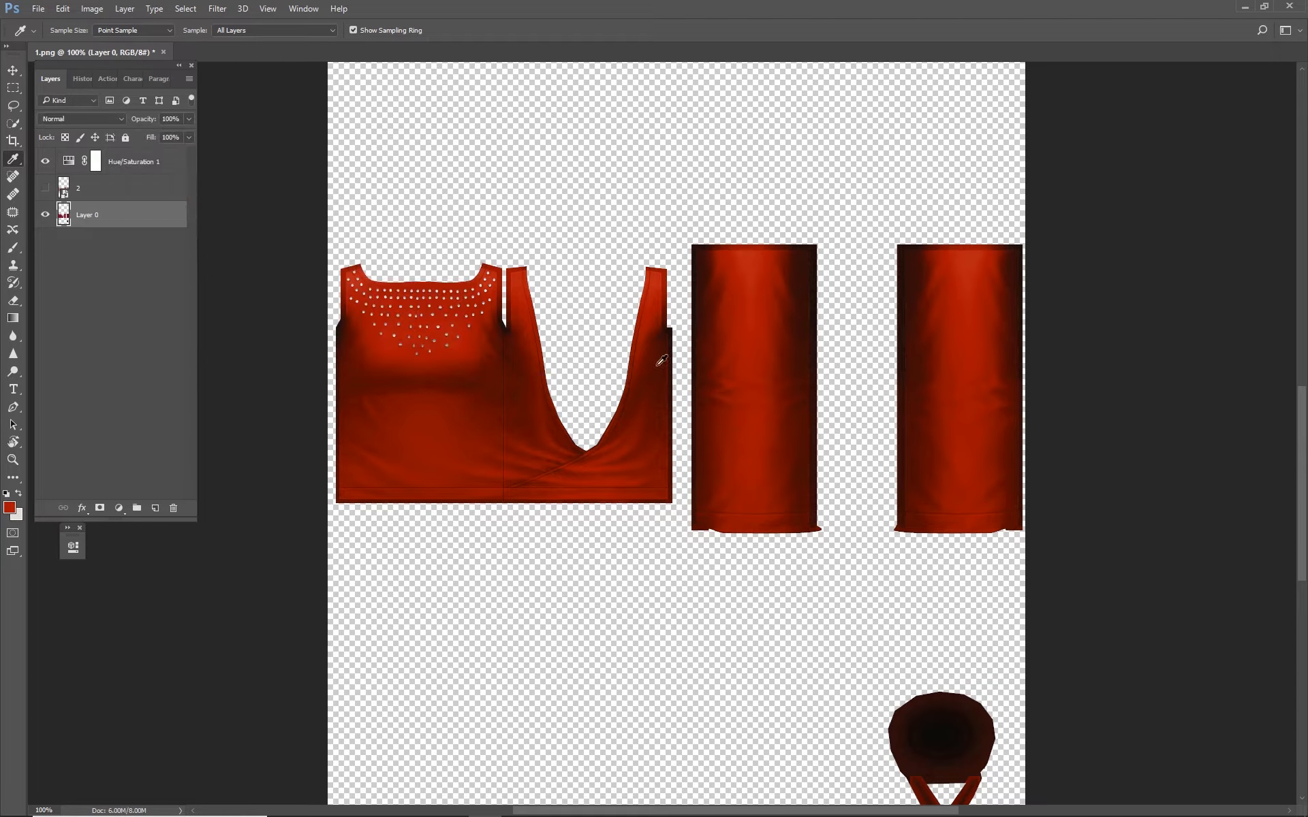
- In Sims 4 Studio, set swatch 11's thumbnail color to #a81101 and compare the swatch with light blue swatch 10
key(alt+Tab)
click(667, 181)
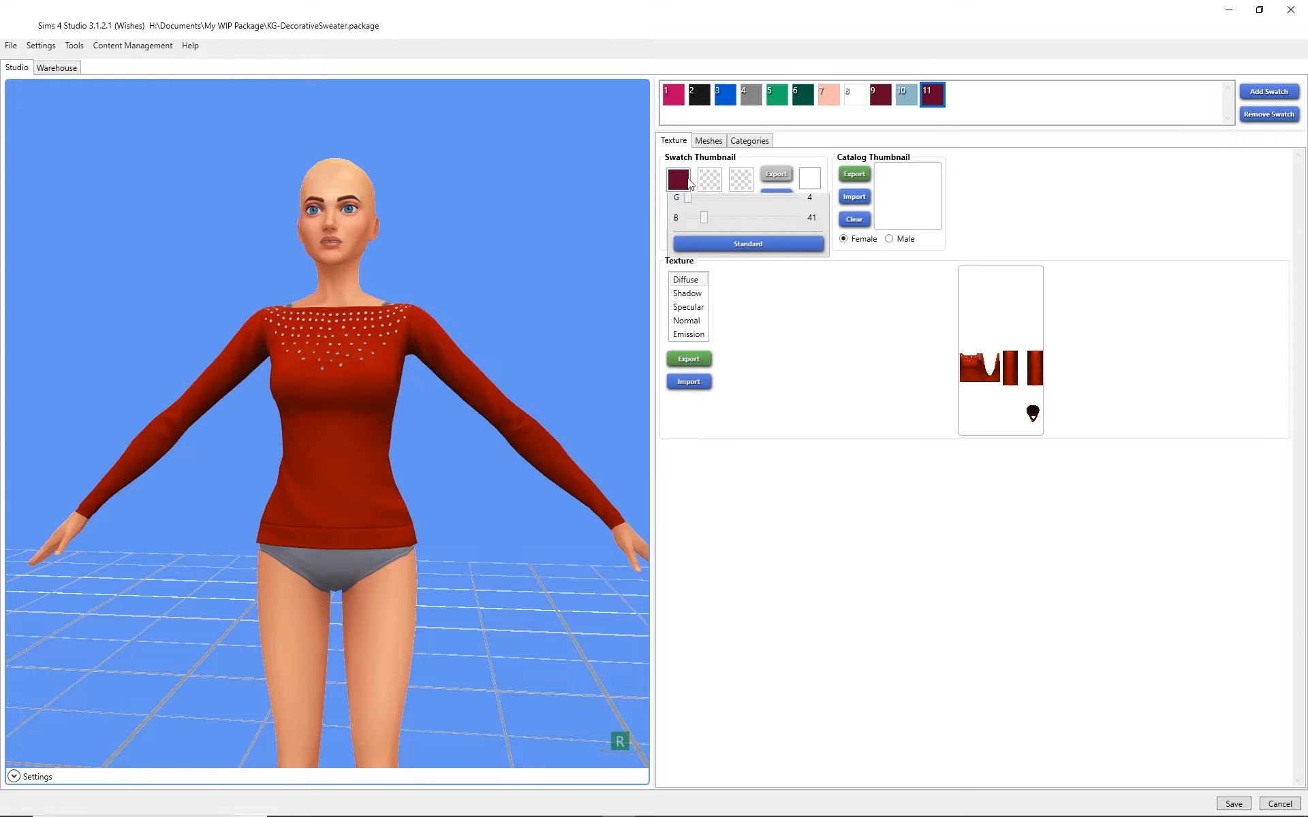
drag(749, 280, 820, 286)
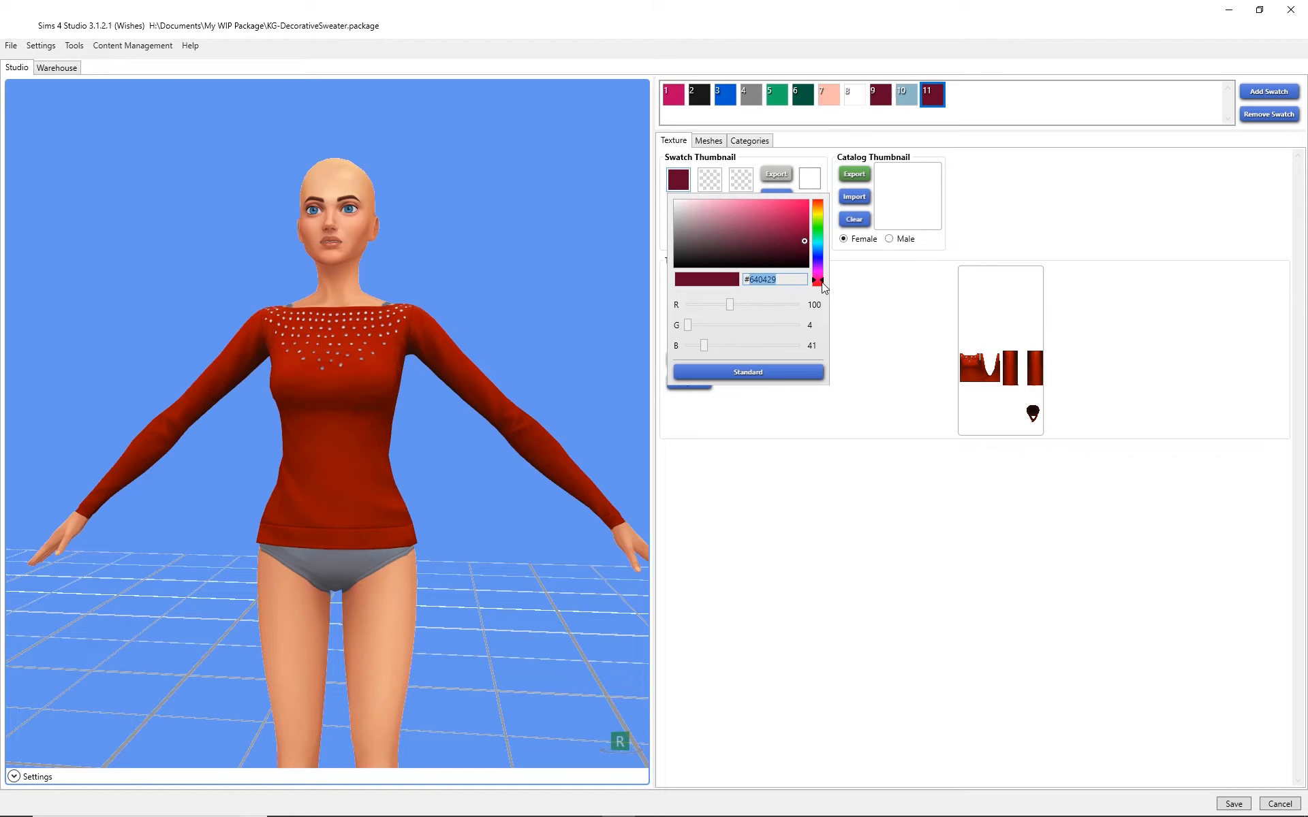
key(ctrl+v)
click(880, 330)
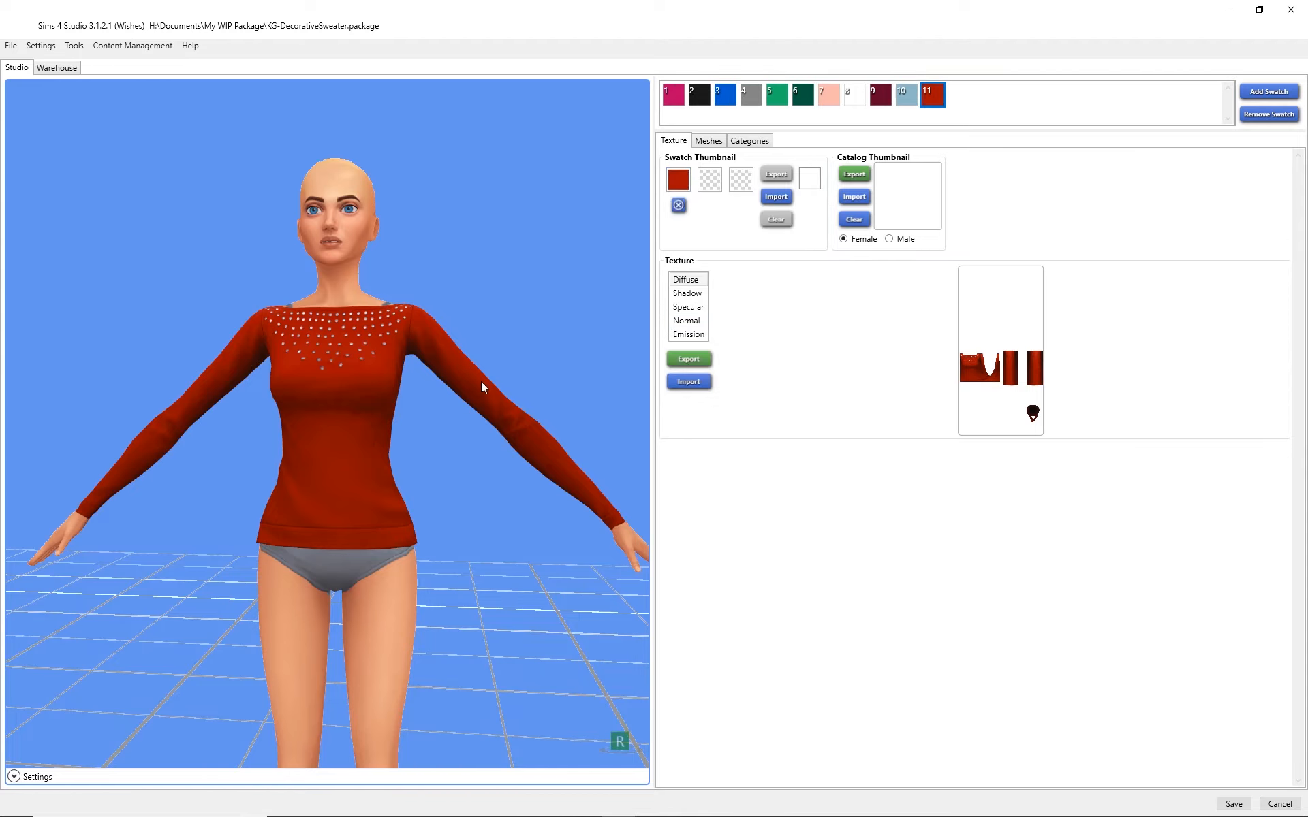
click(905, 102)
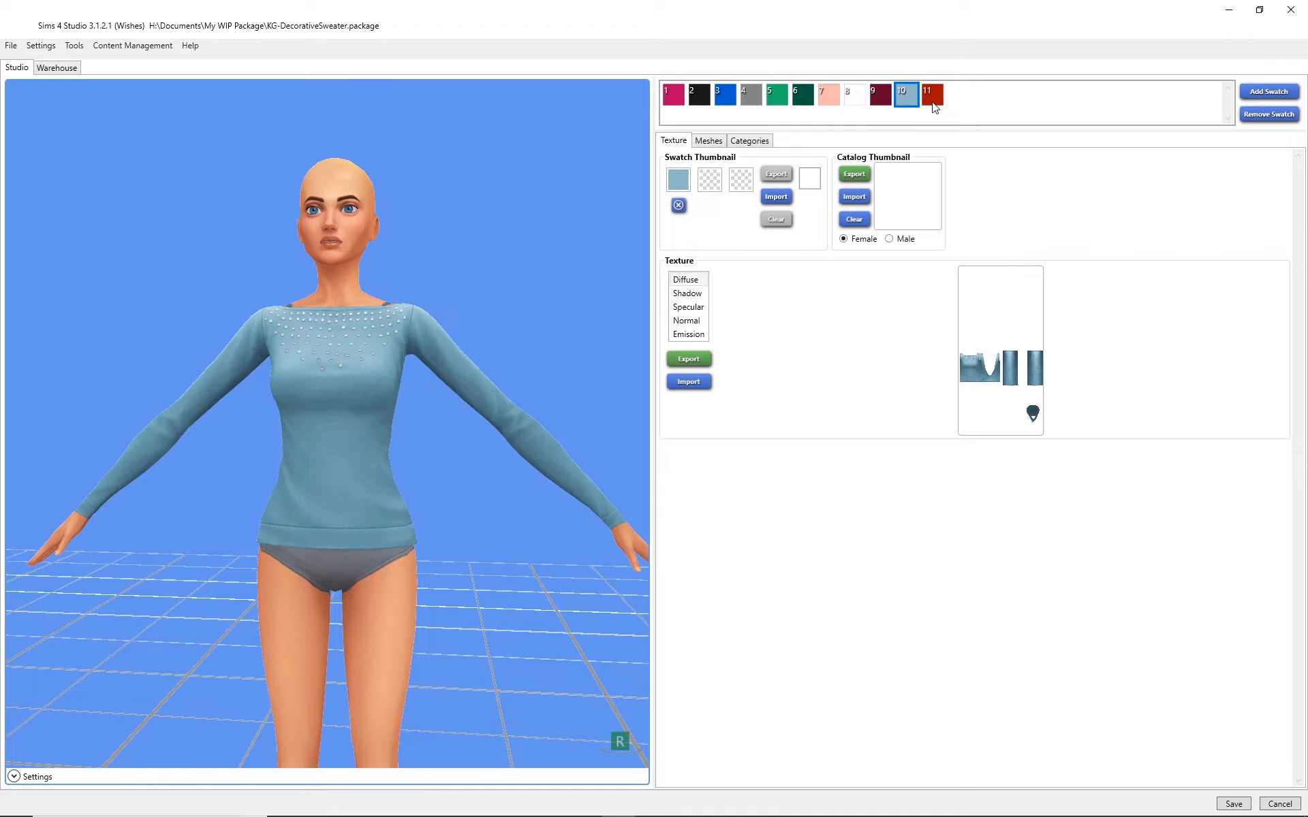
click(933, 106)
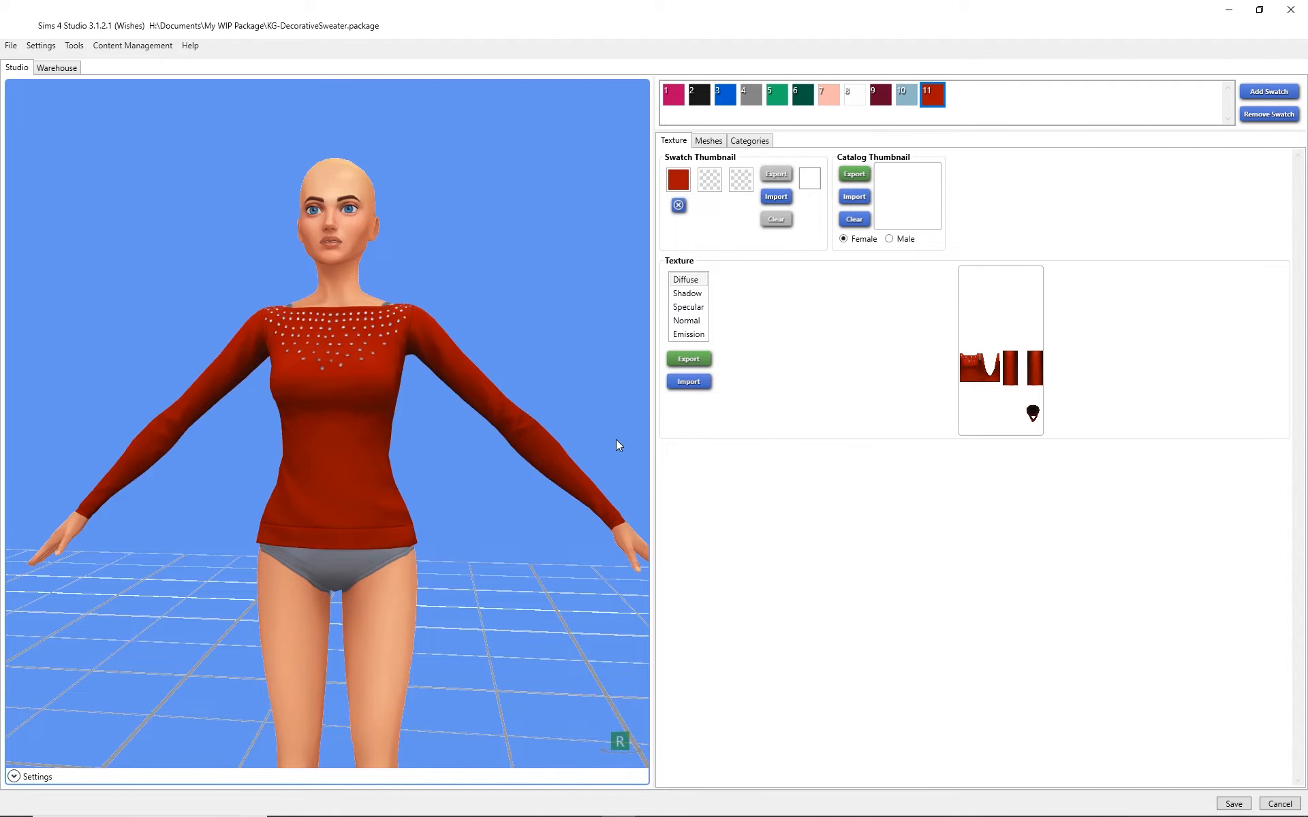
- In Photoshop, hide the Hue/Saturation 1 adjustment and Layer 0, and select the Hue/Saturation 1 layer
key(alt+Tab)
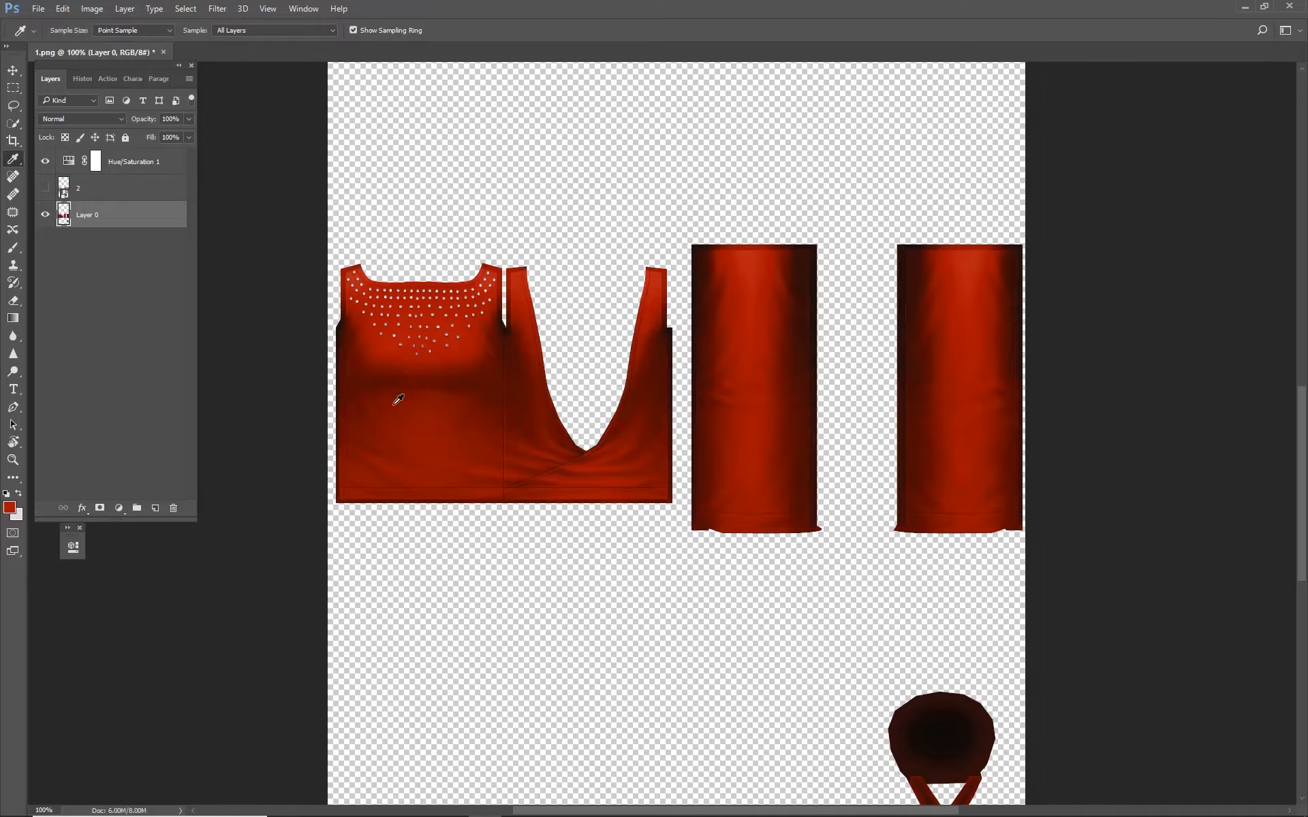
click(45, 161)
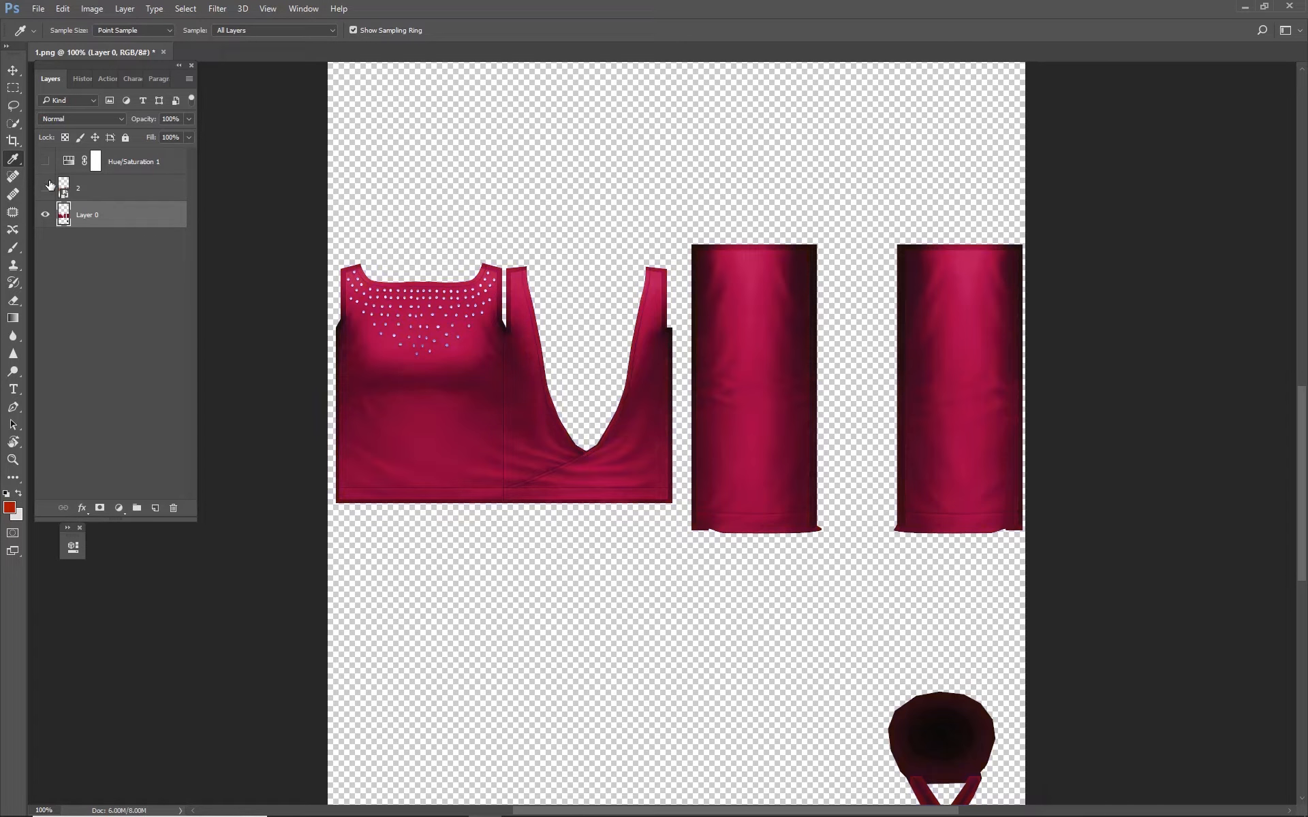
click(44, 216)
click(162, 162)
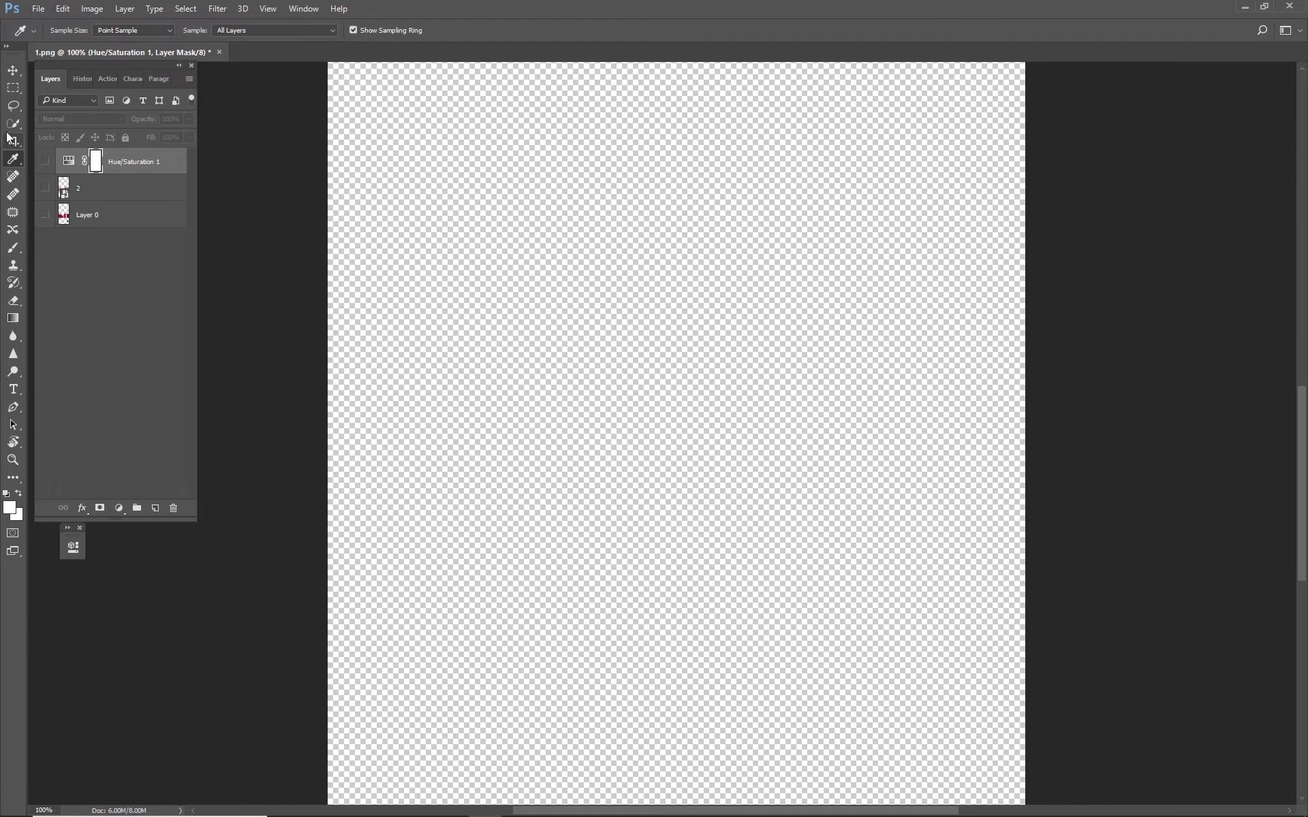
click(138, 170)
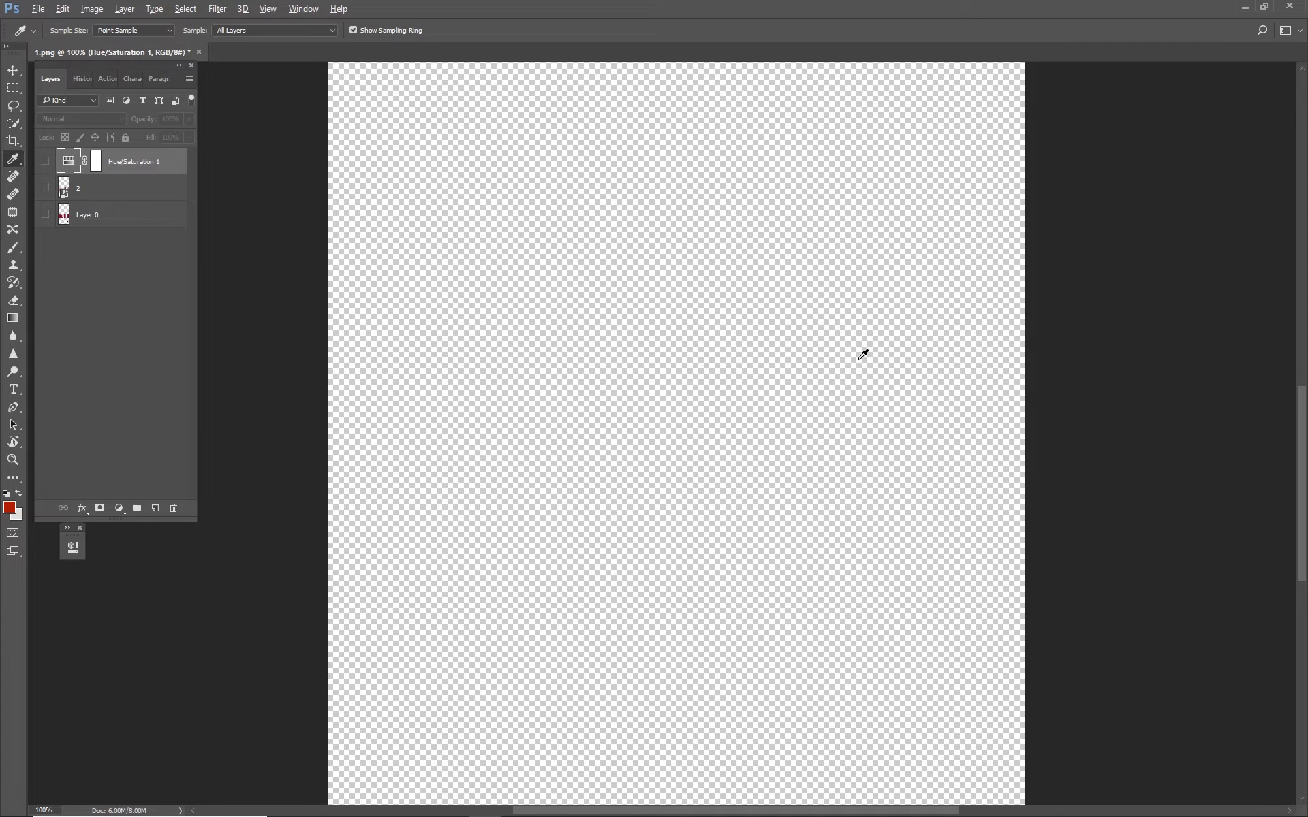
- In Sims 4 Studio, export white swatch 8's diffuse texture as 1.png in My WIP Package, replacing the existing file
key(alt+Tab)
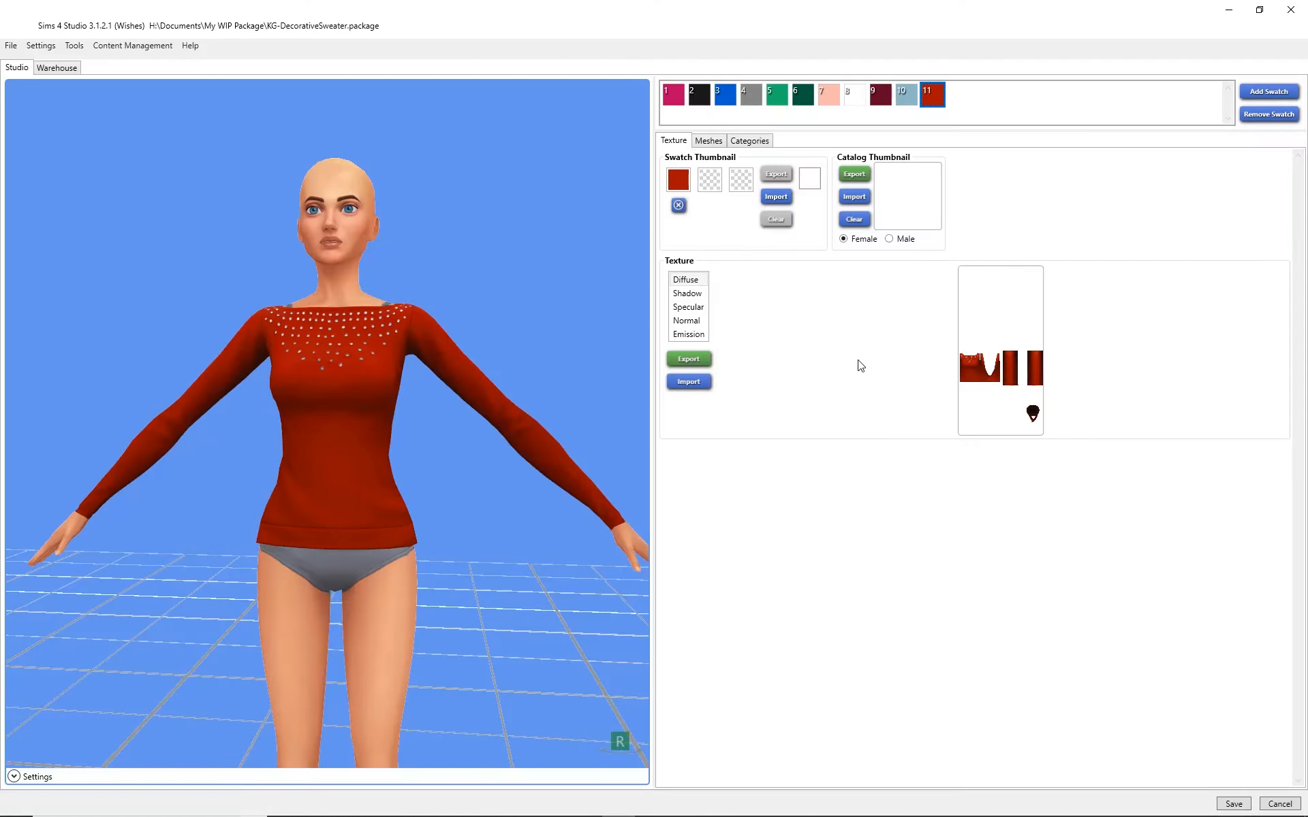
click(856, 97)
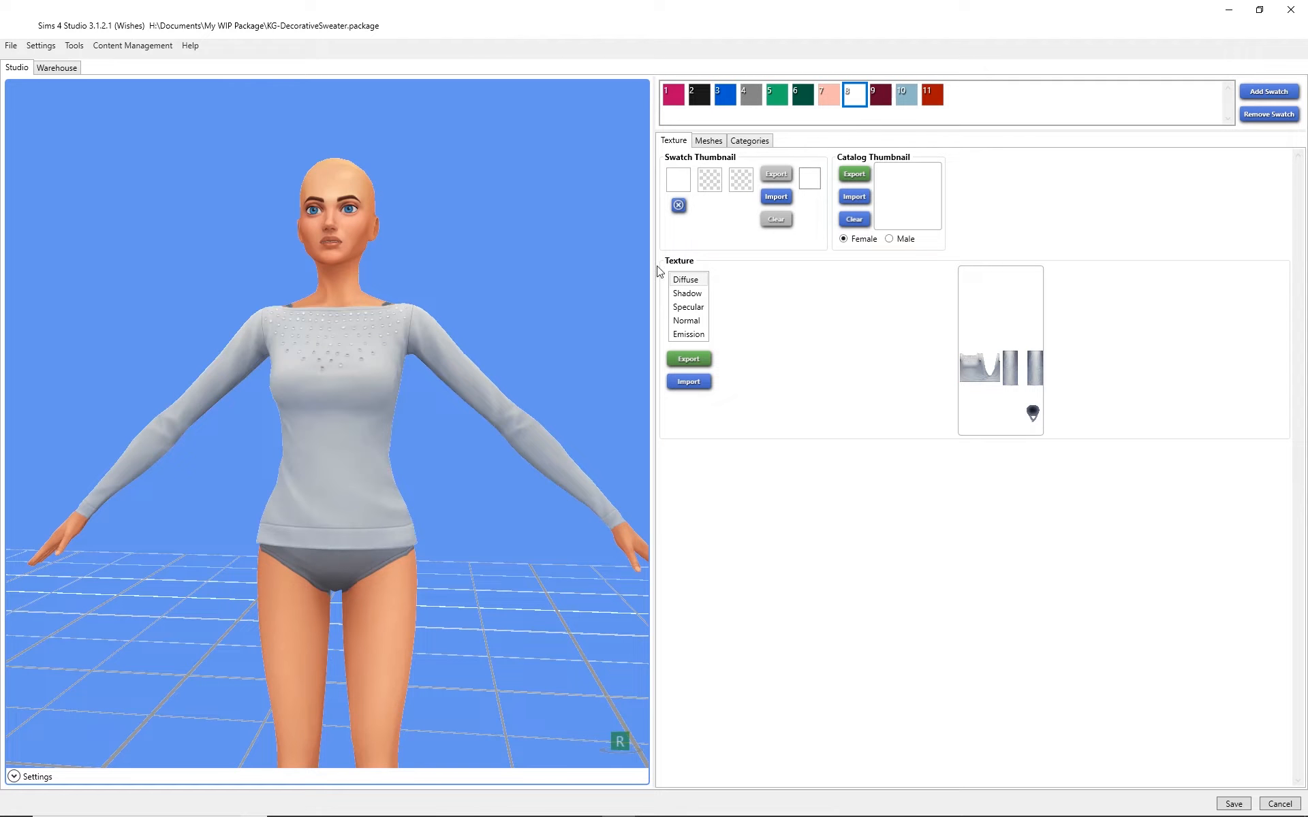
click(690, 359)
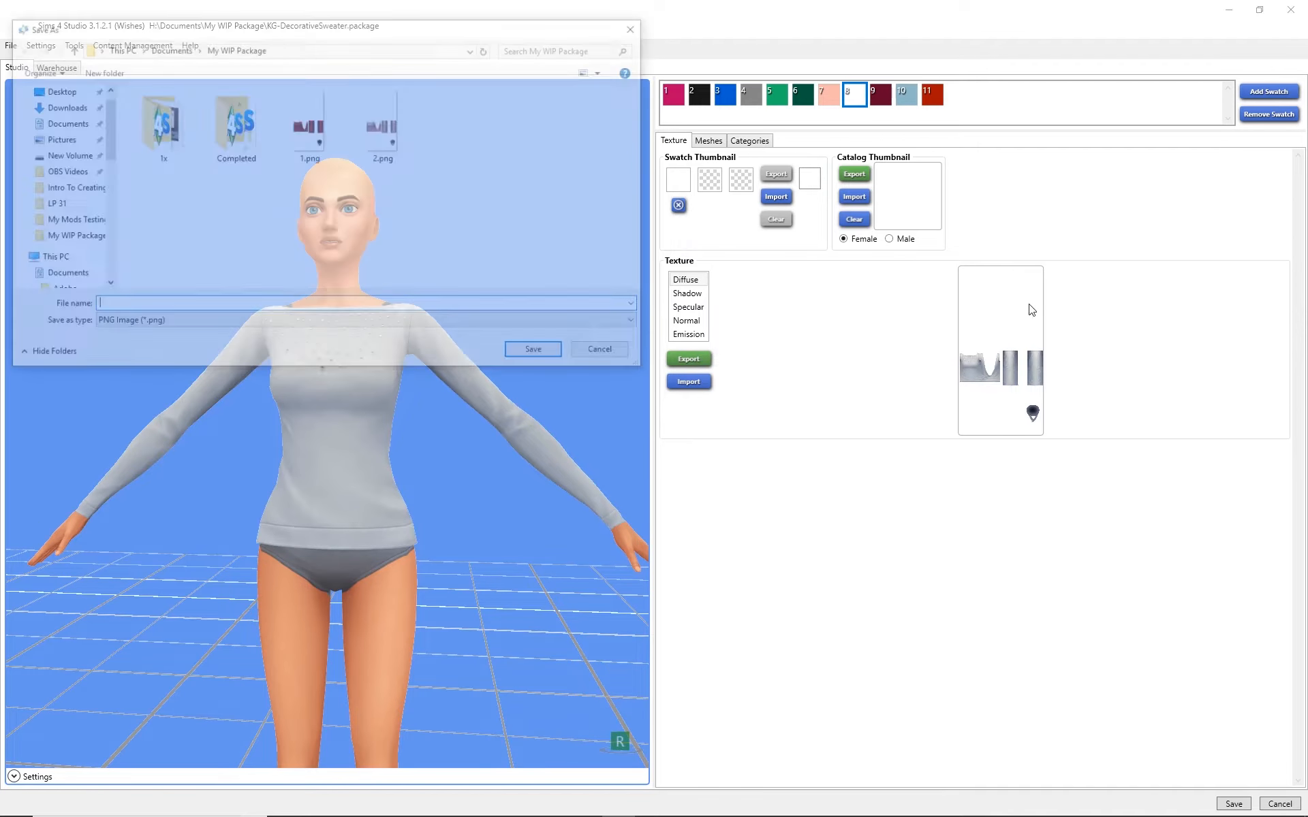
click(314, 136)
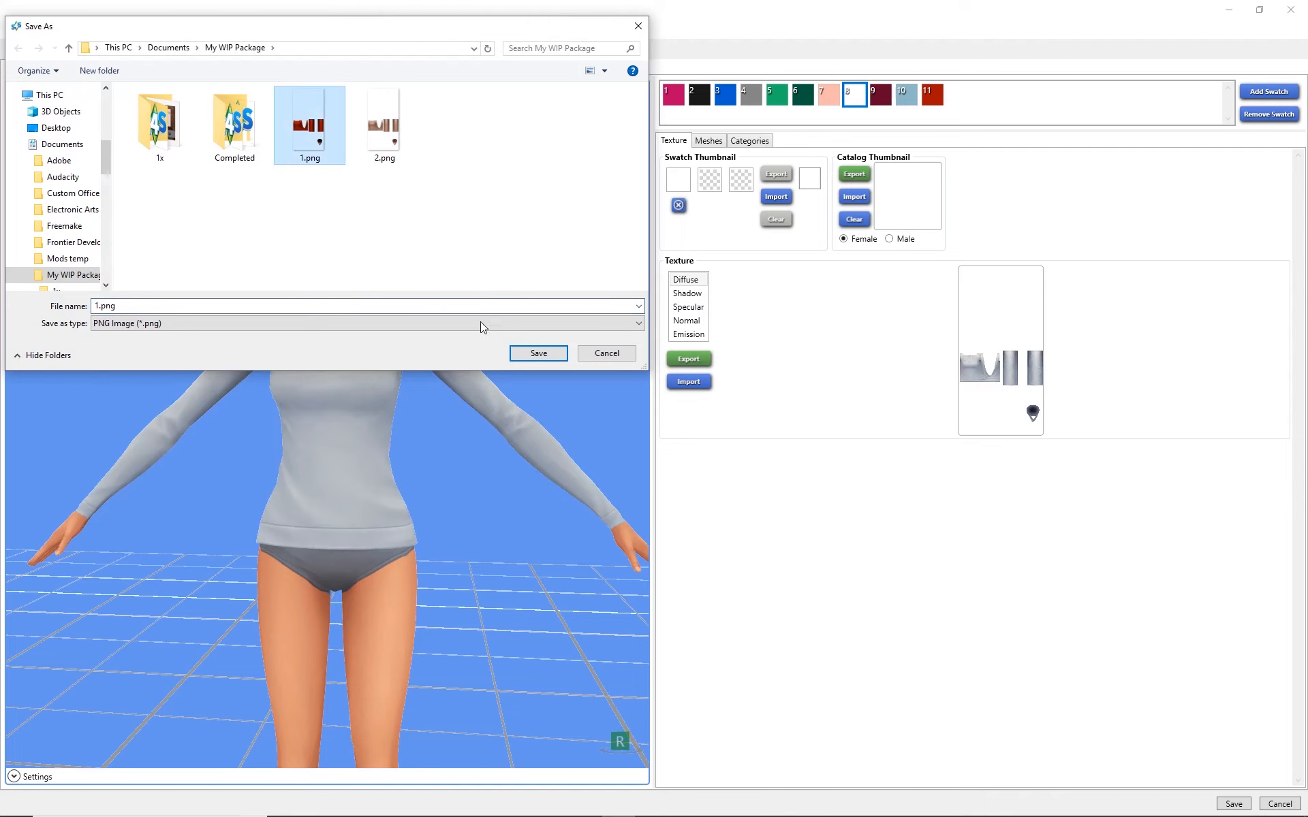
click(538, 353)
click(688, 461)
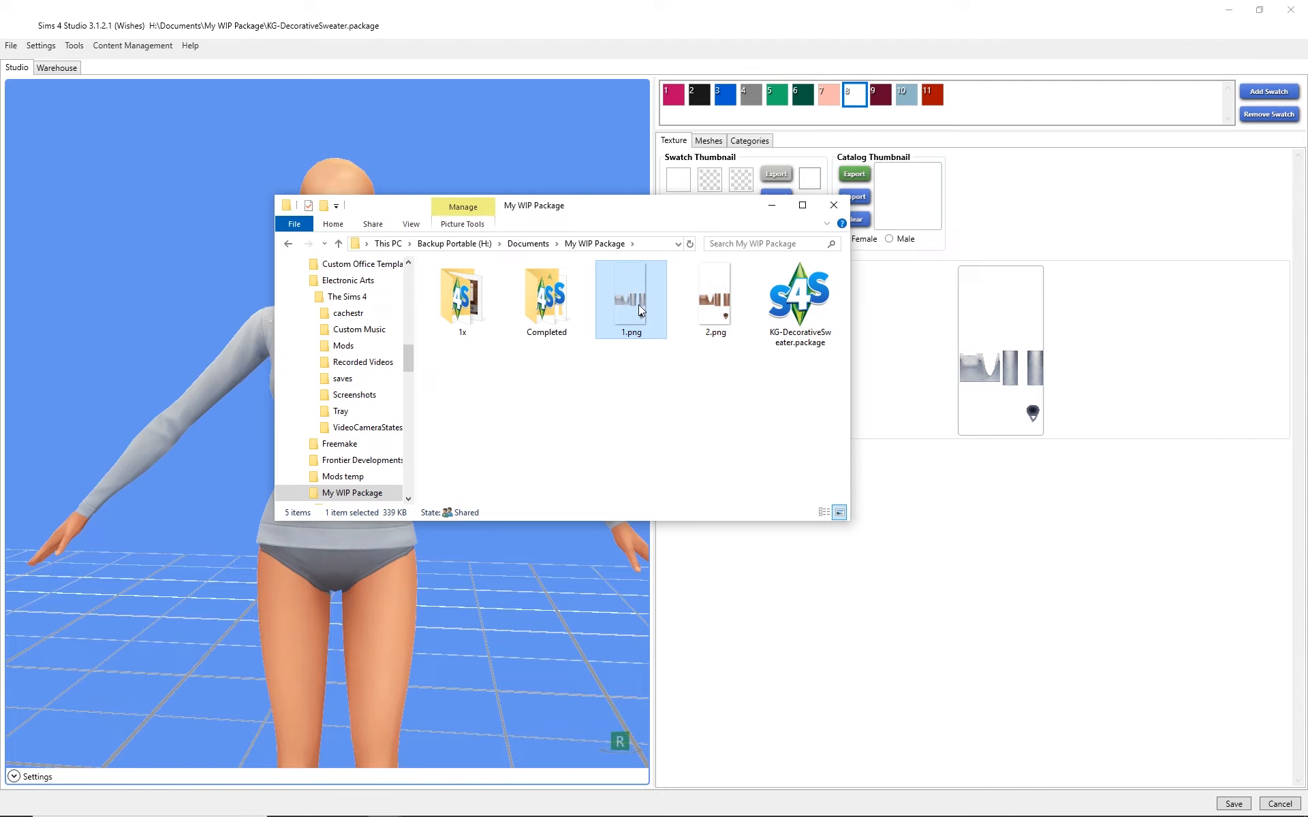
- Place 1.png from the My WIP Package folder into the open Photoshop document as a new layer above Hue/Saturation 1
mouse_move(536, 808)
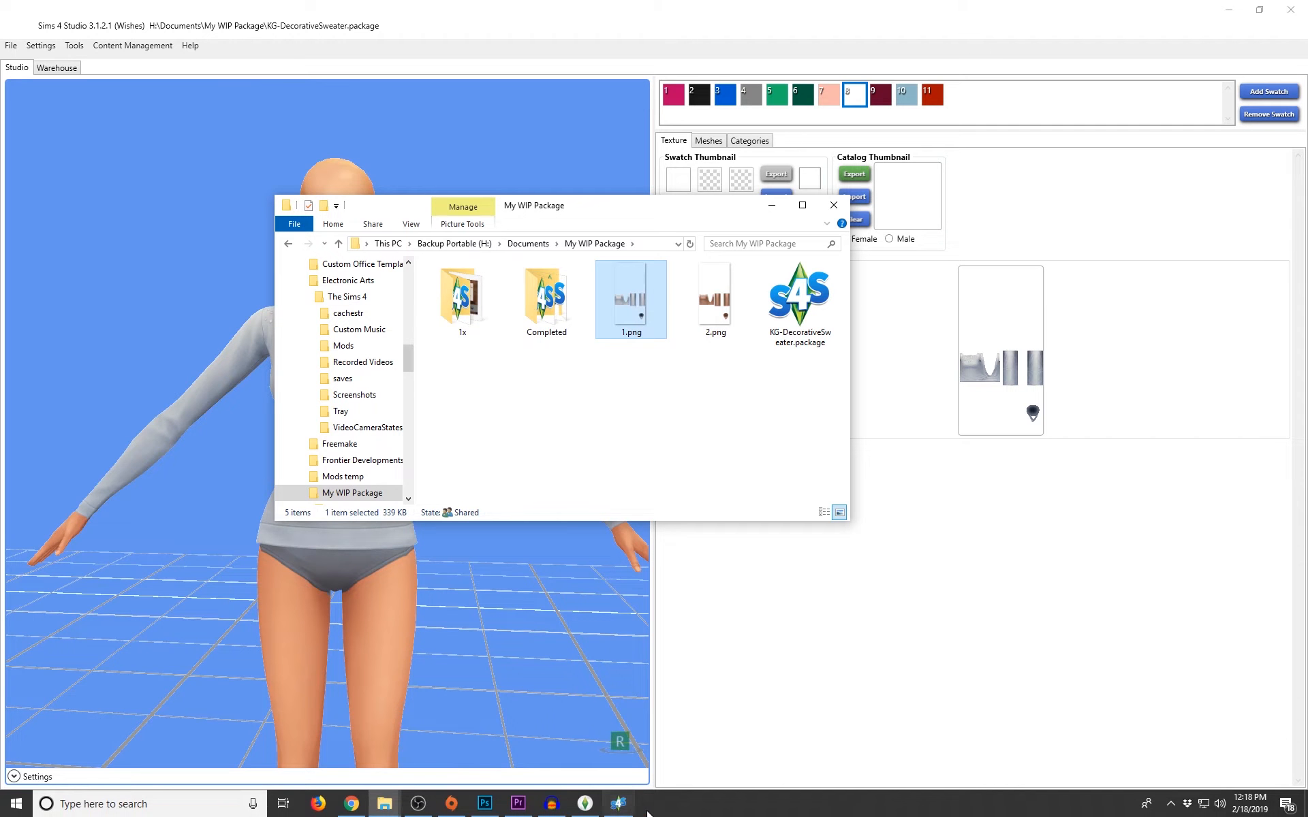
click(484, 804)
key(ctrl+minus)
key(ctrl+minus)
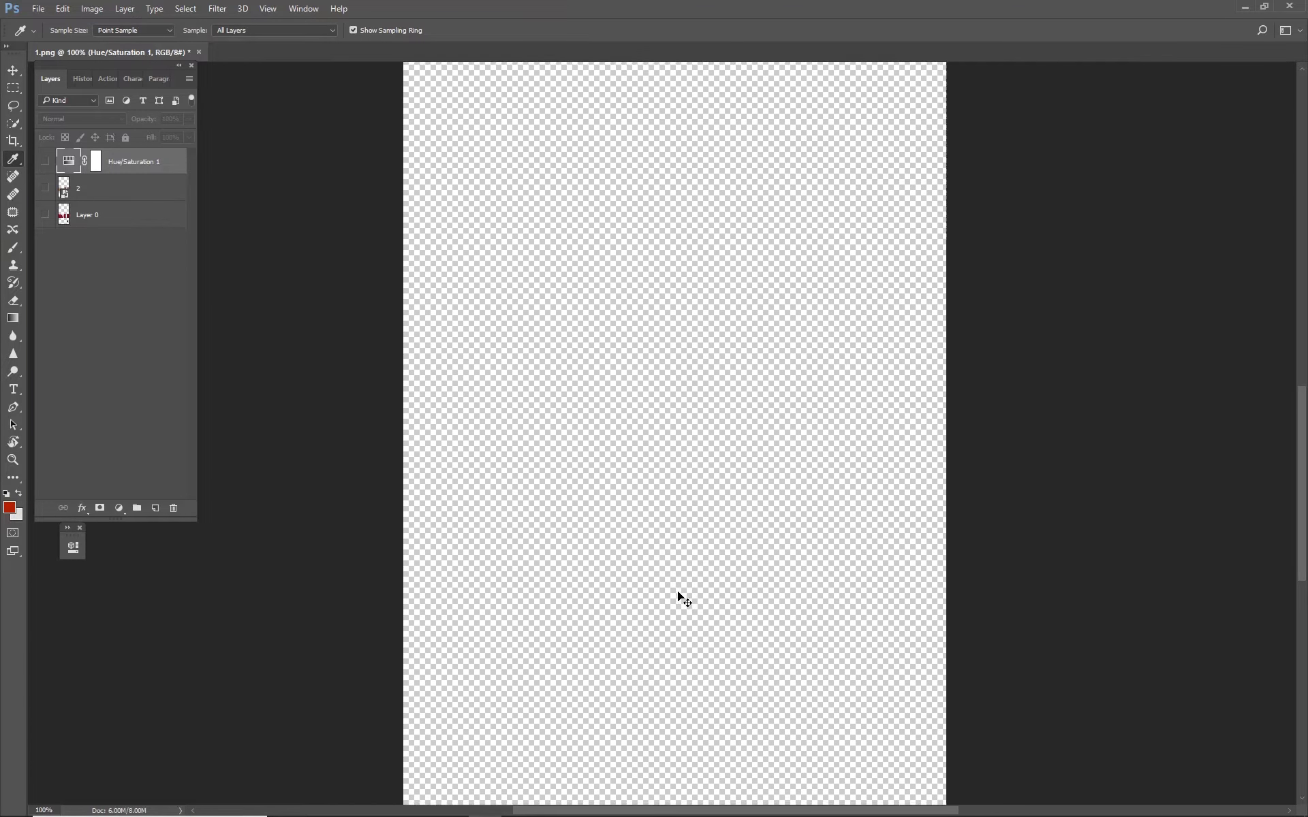
key(alt+Tab)
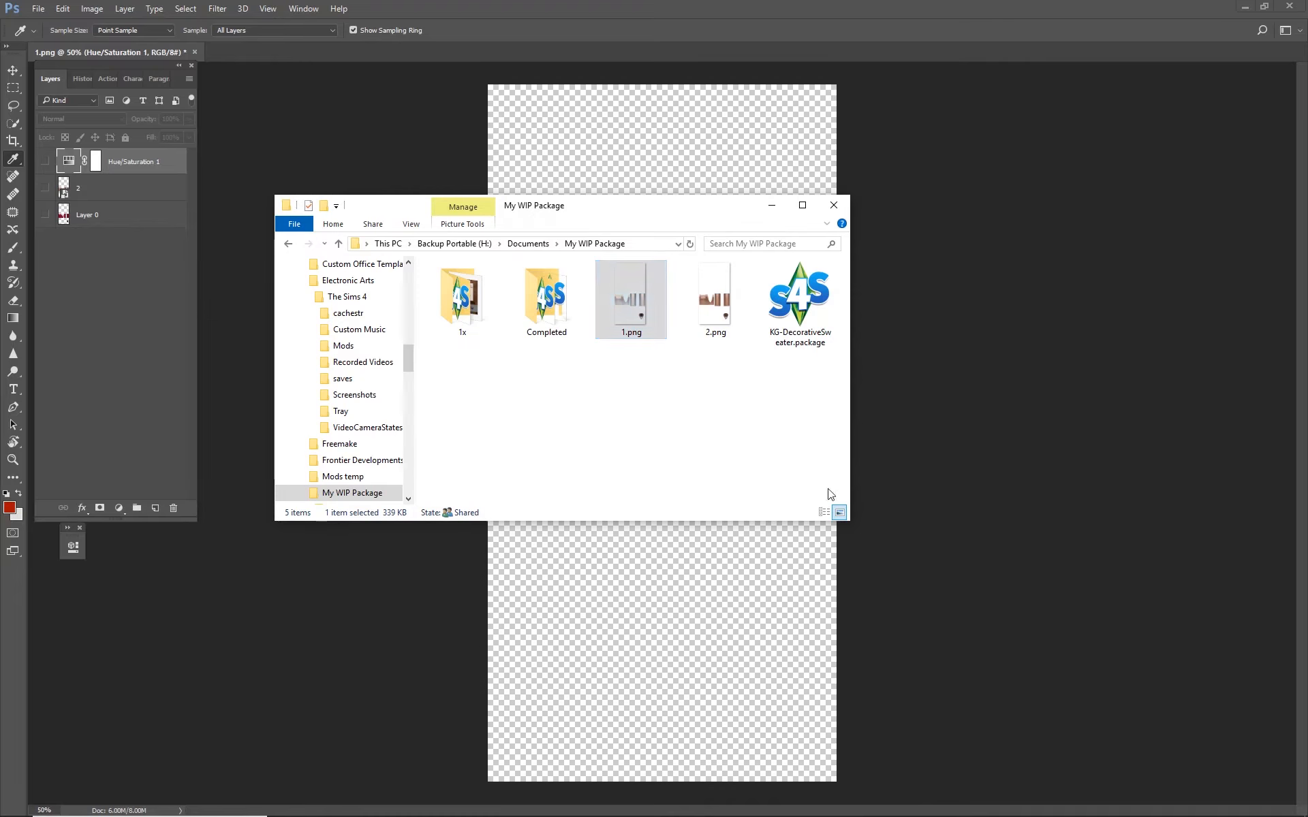
drag(636, 302, 950, 578)
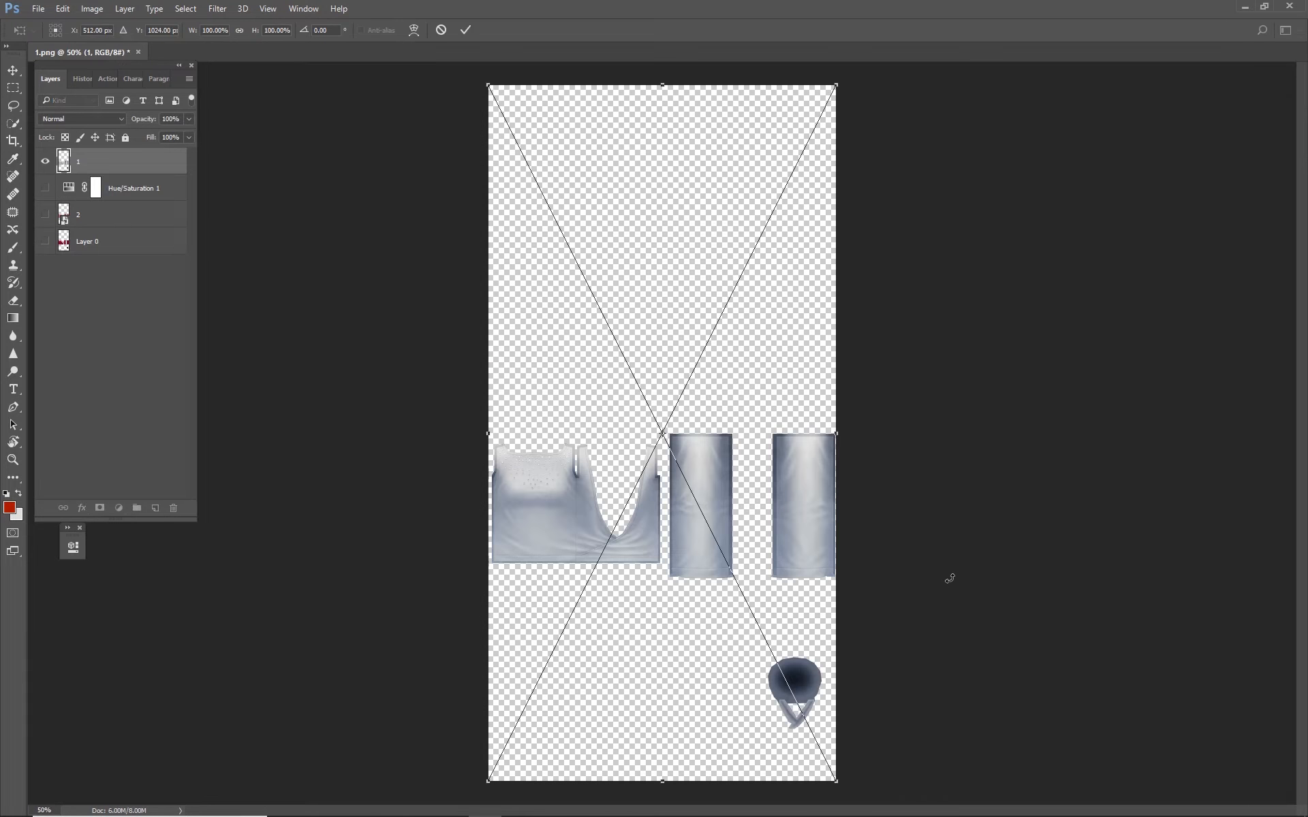
click(466, 31)
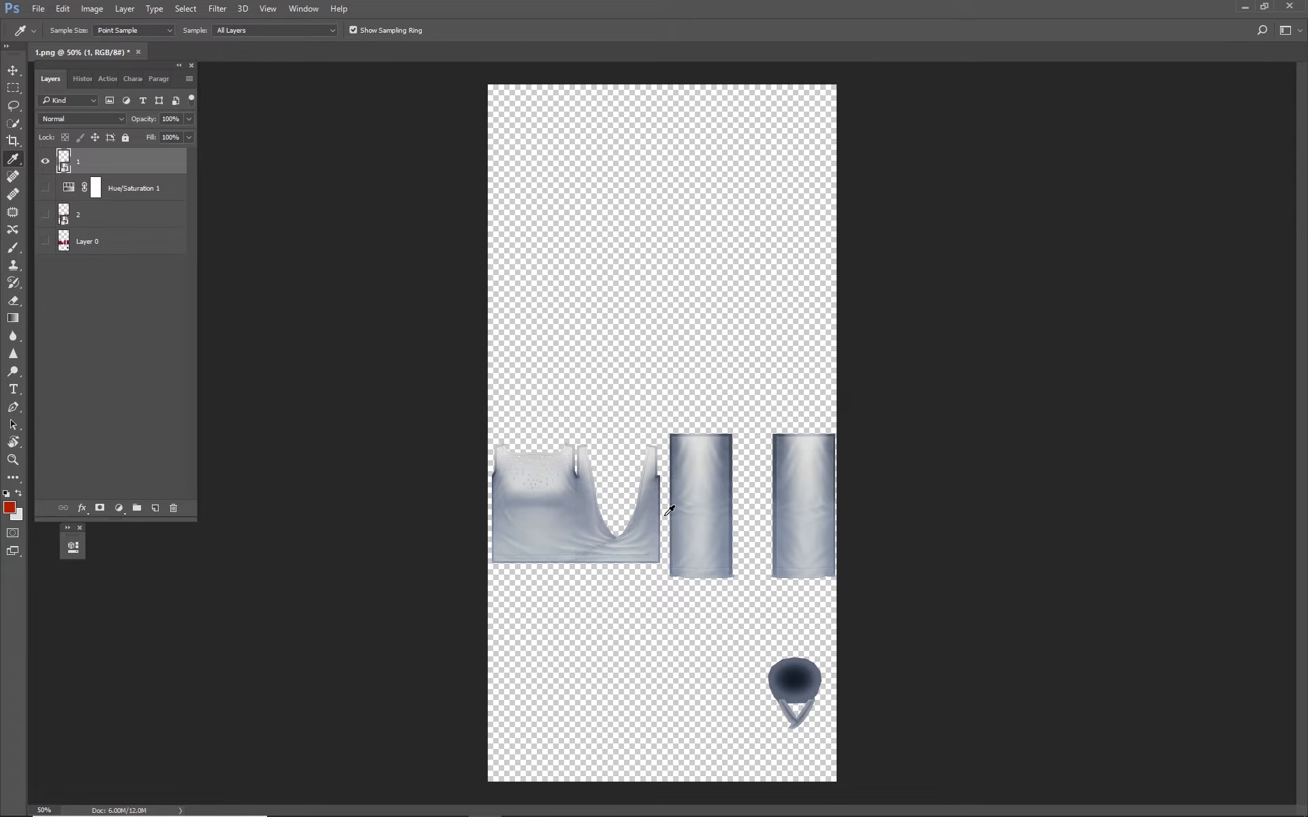
scroll(669, 511, up, 2)
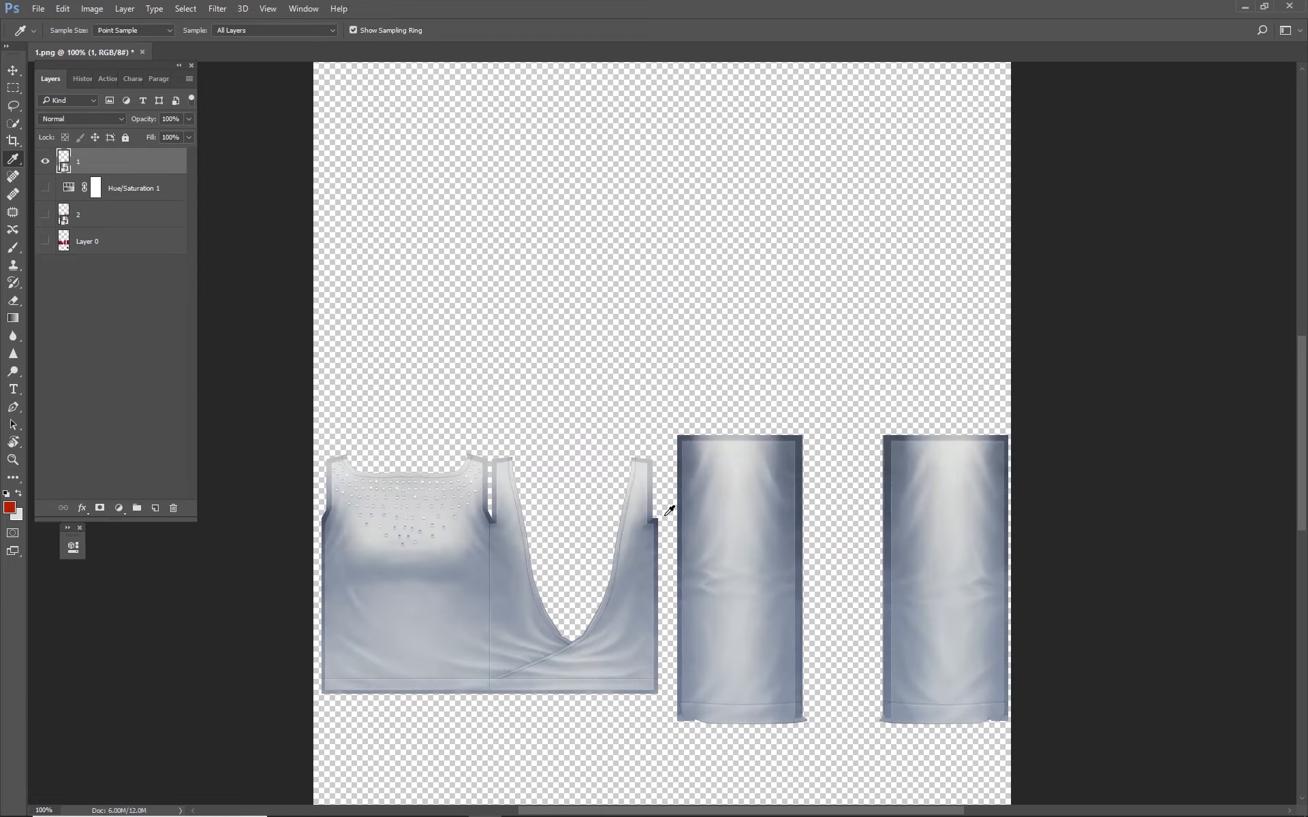
drag(610, 511, 607, 279)
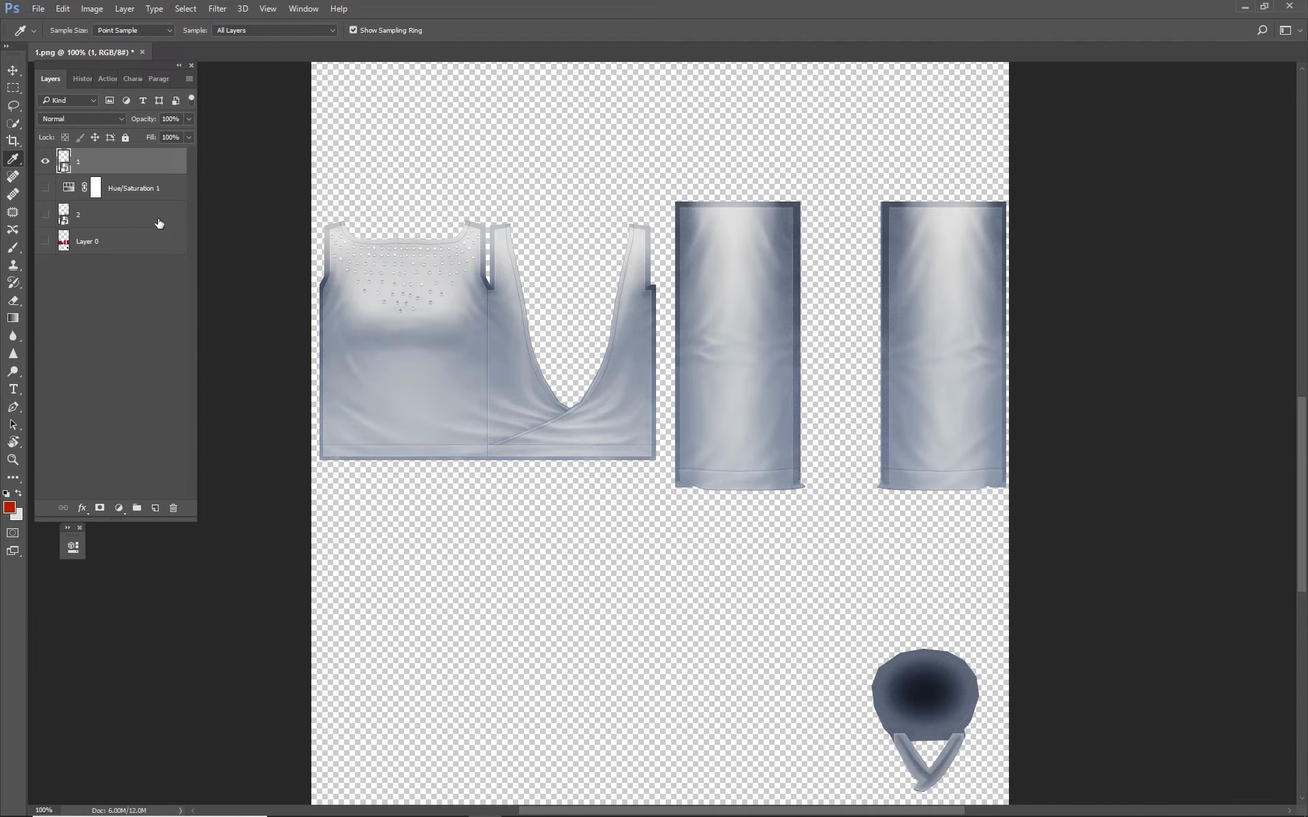
- Quick-select the sweater's body, sleeve and round pieces on layer 1, add a layer mask from the selection, and inspect the mask
click(14, 125)
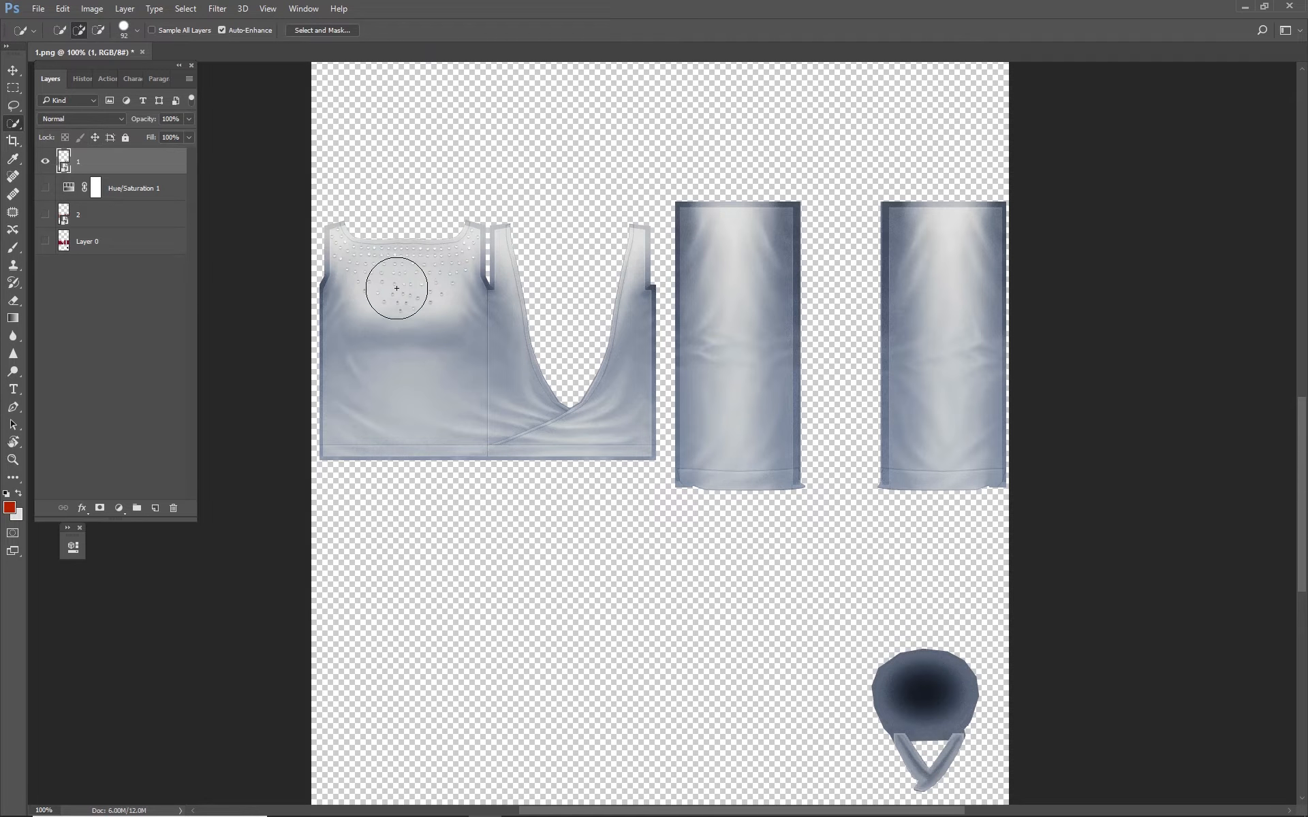
drag(397, 288, 432, 379)
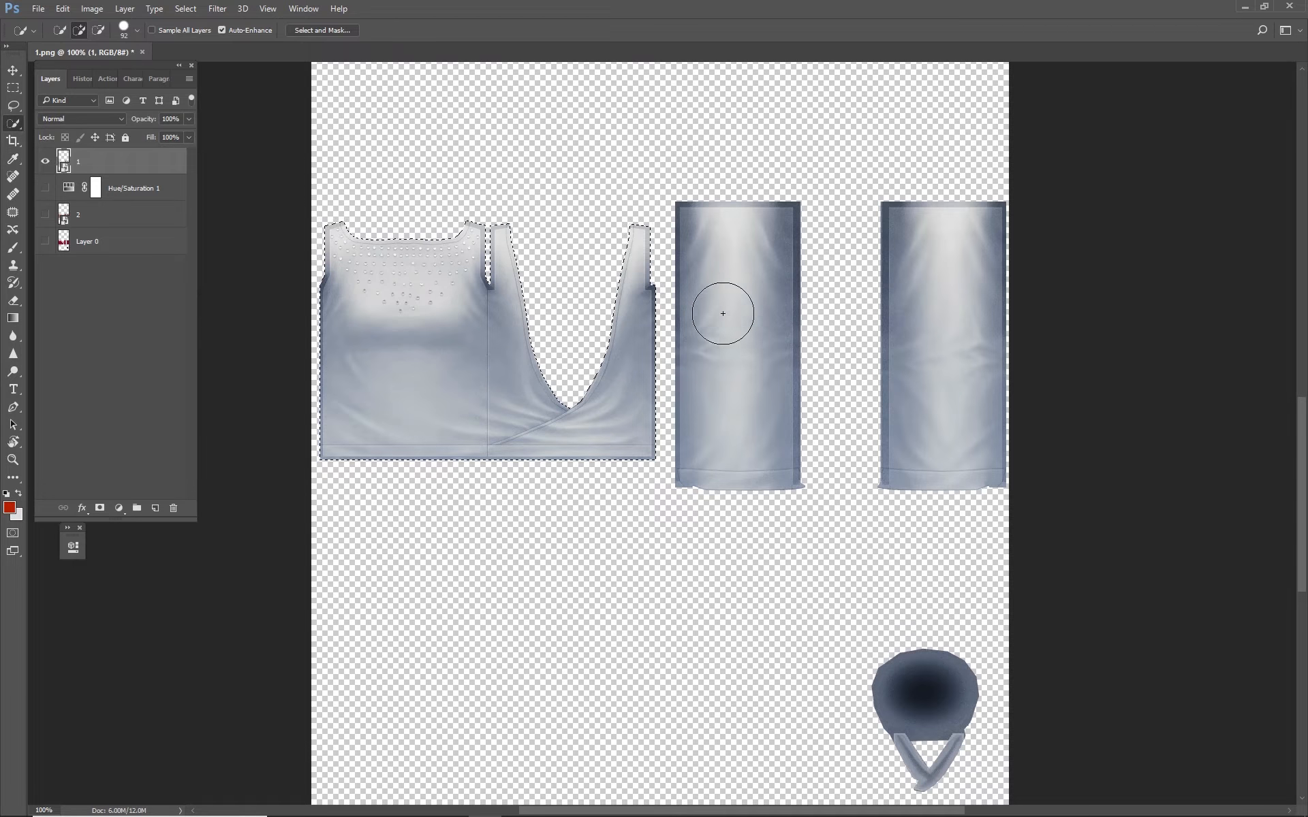
drag(722, 304, 728, 359)
click(933, 309)
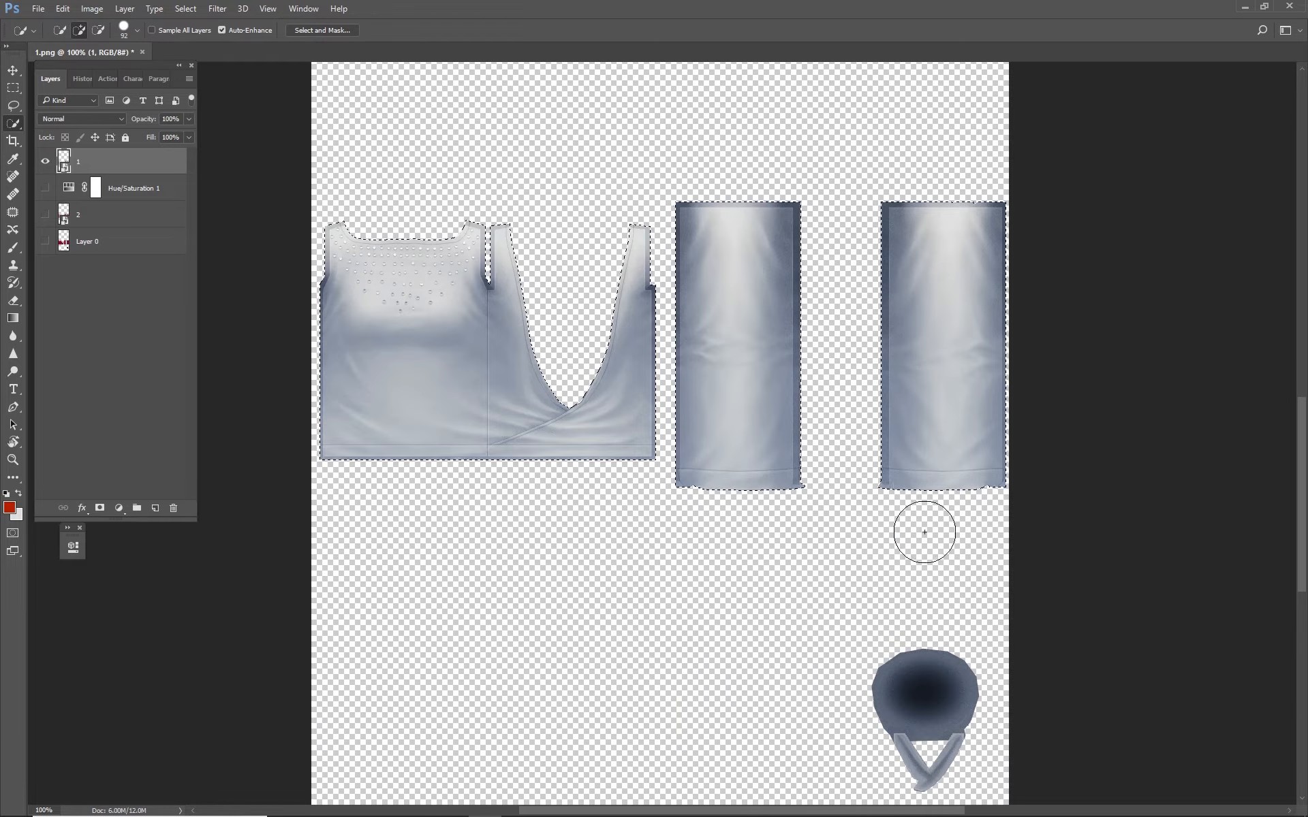
click(930, 694)
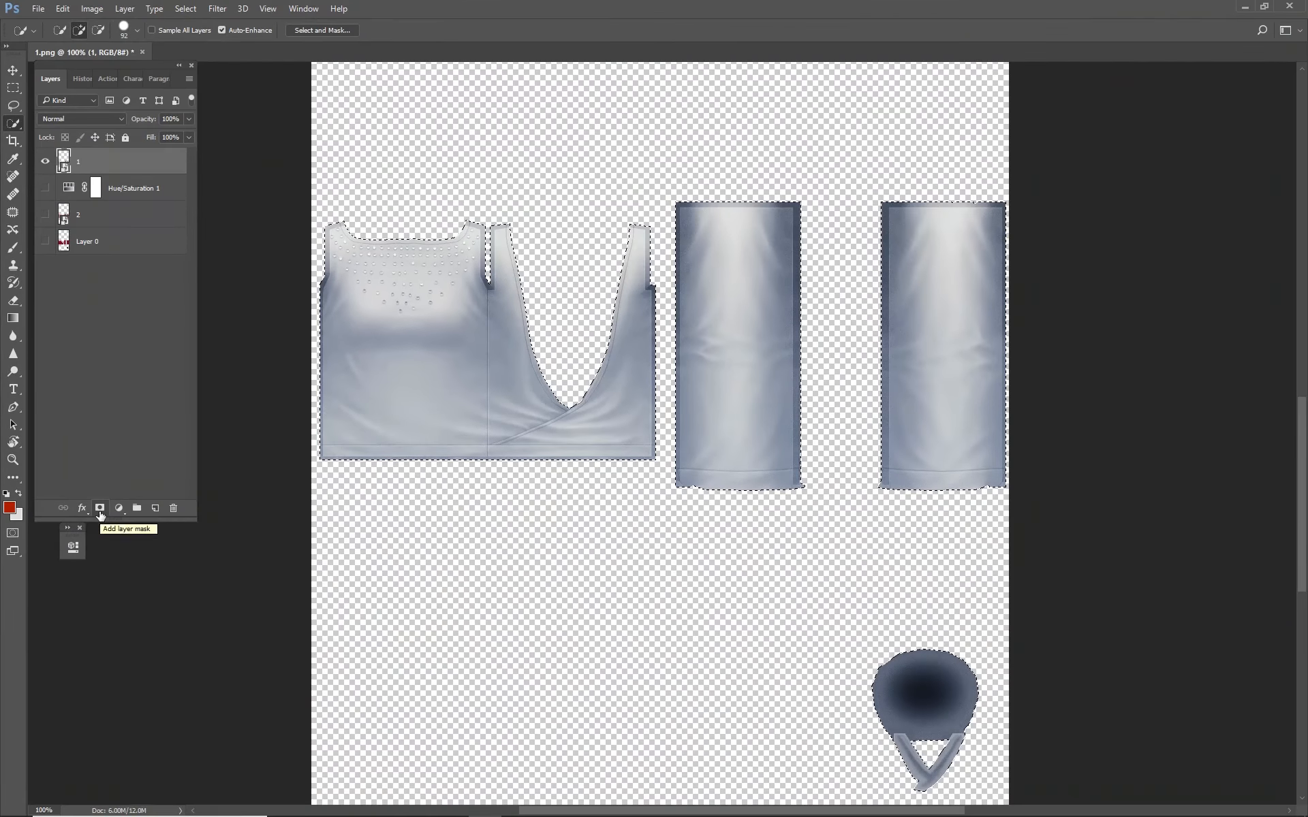
click(140, 550)
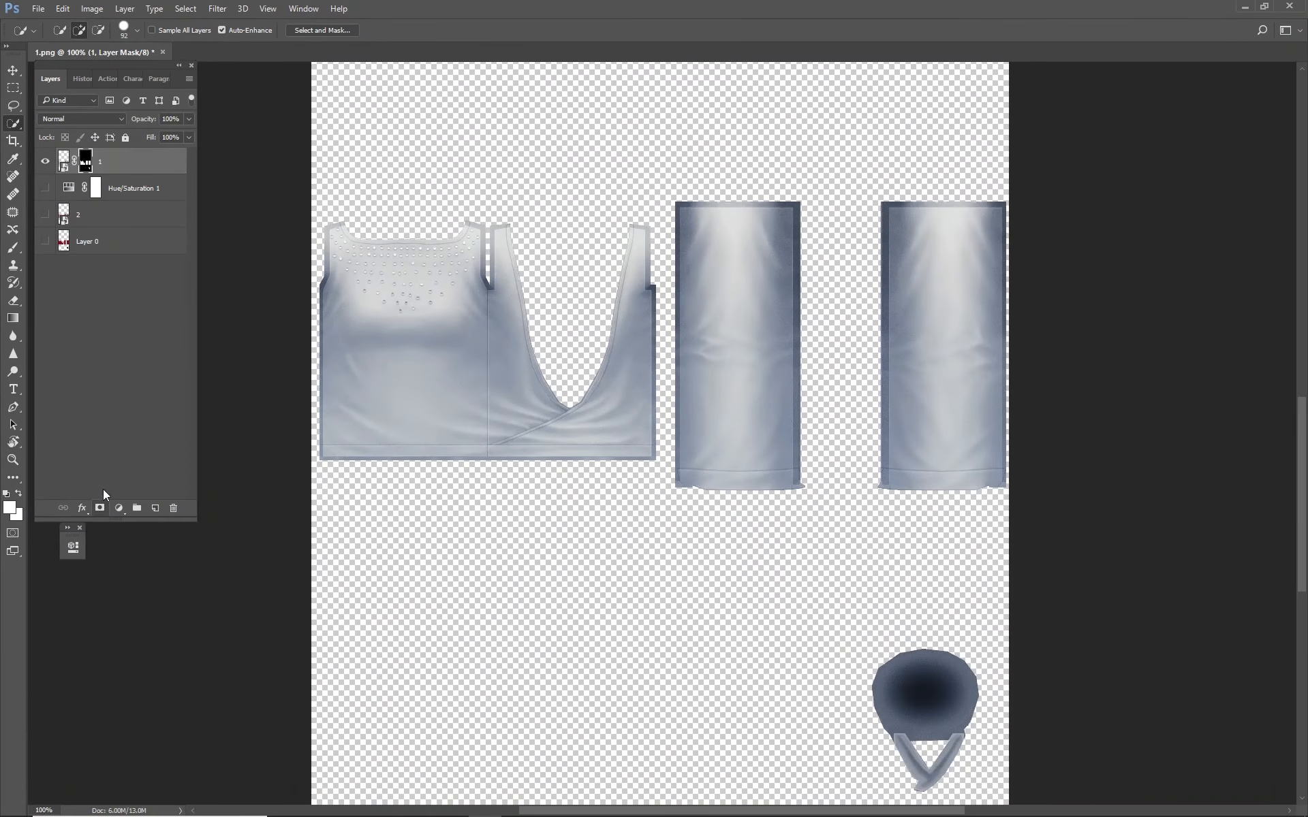
alt+click(88, 171)
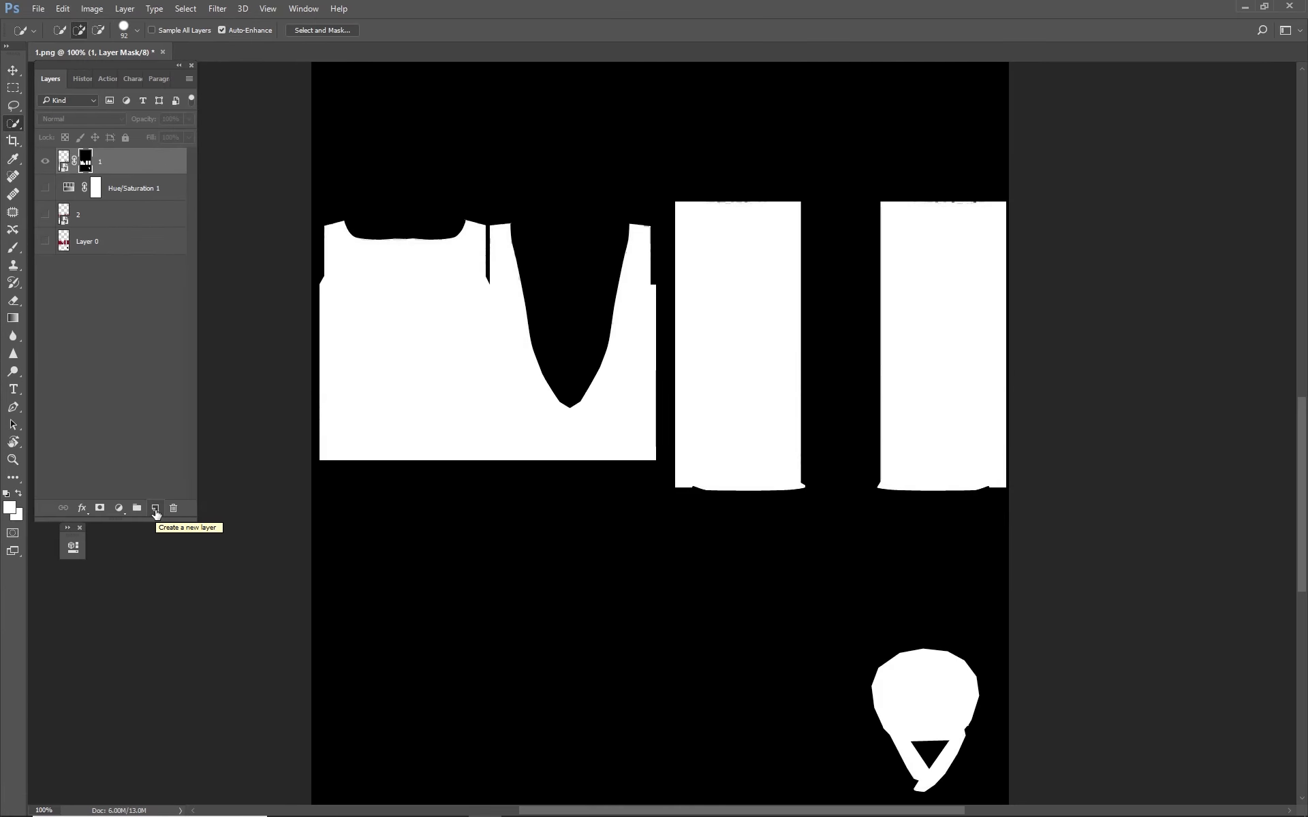
- Create a new layer above layer 1, move layer 1's mask onto it, and check the mask with layer 1 hidden before showing layer 1 again
click(155, 510)
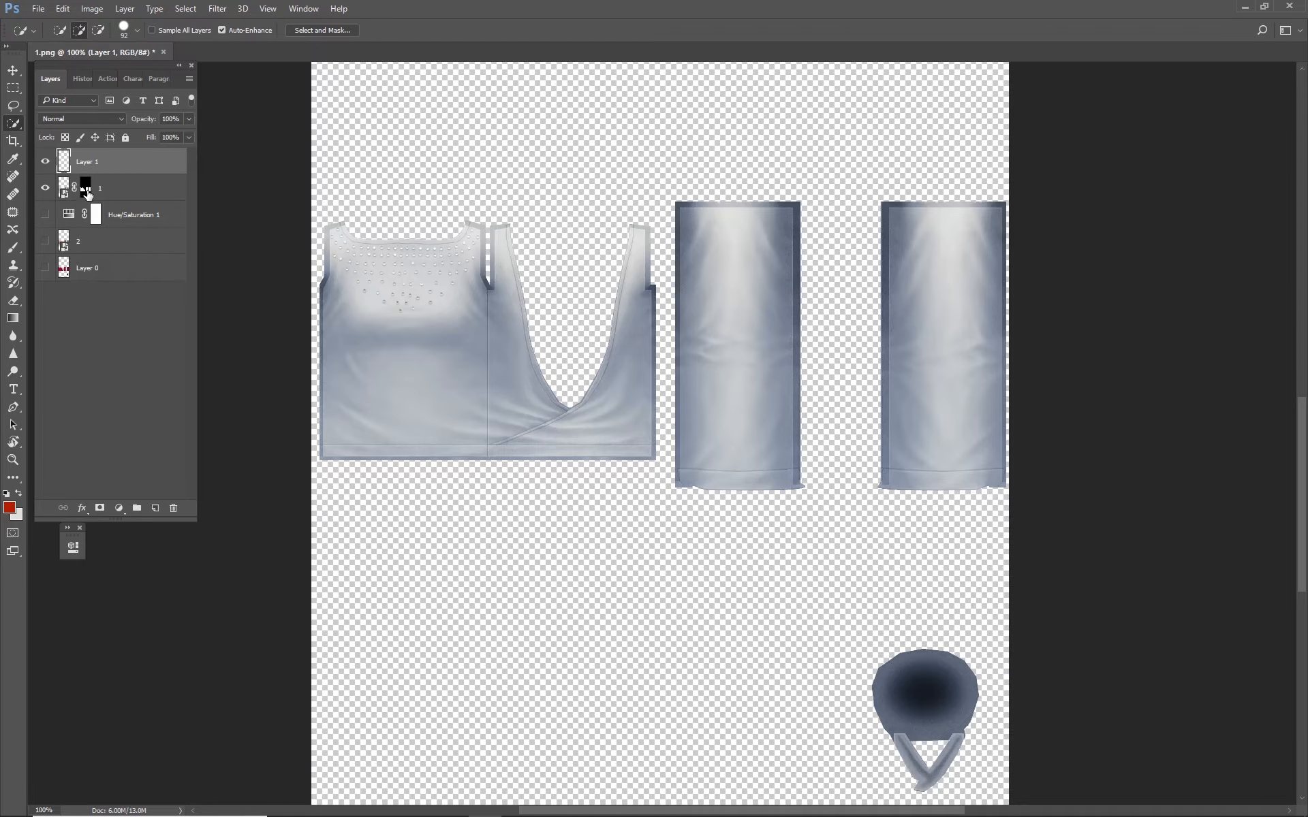
drag(85, 192, 87, 165)
click(44, 189)
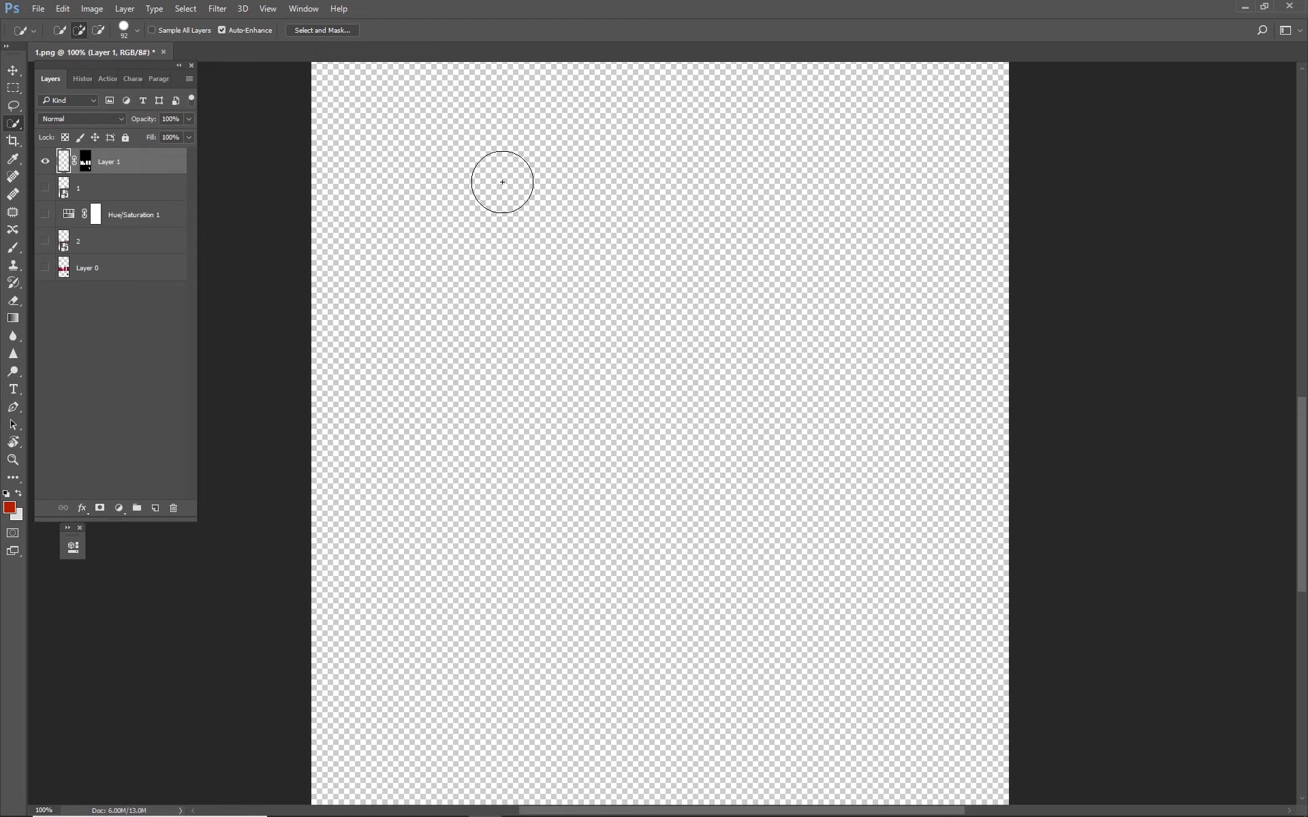
alt+click(86, 166)
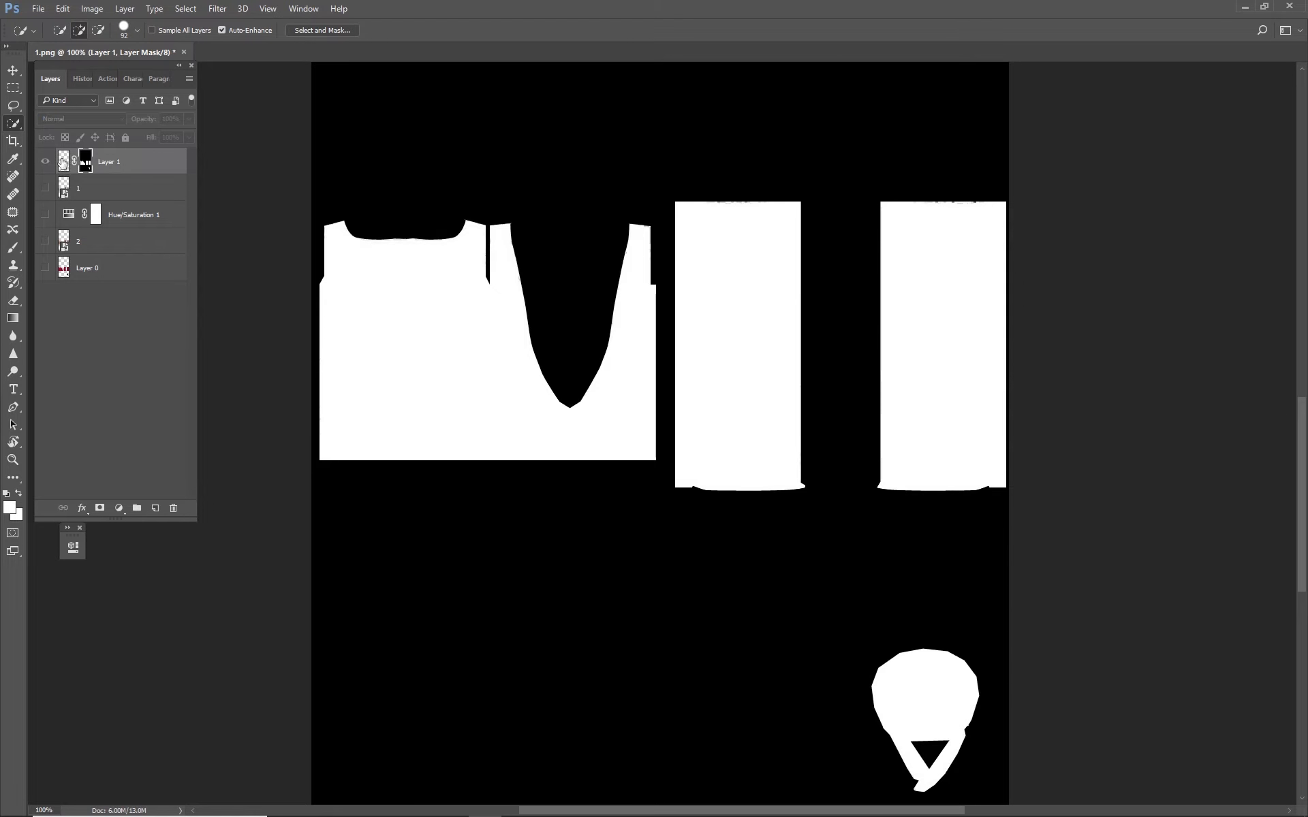
click(63, 162)
click(46, 189)
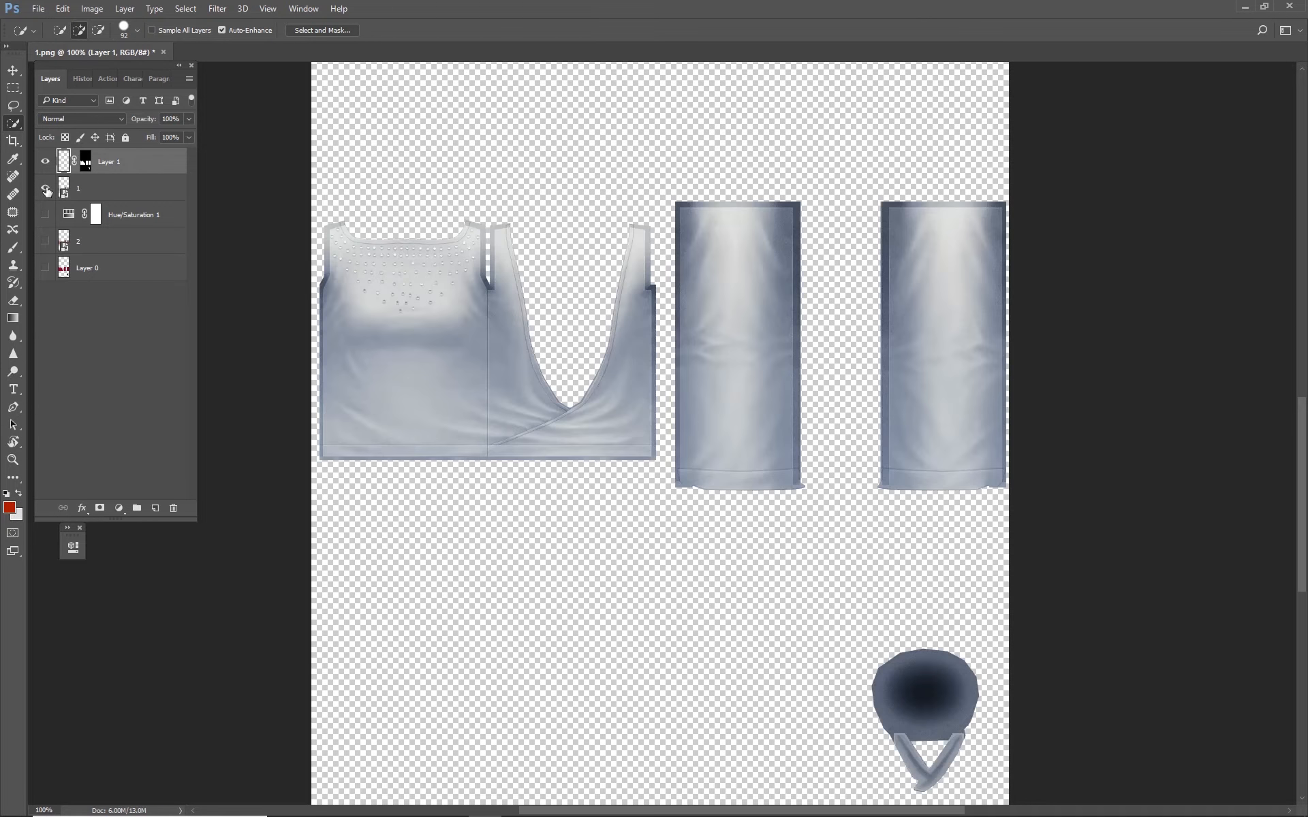
- Set the foreground color to bright orange and brush it over all the masked garment pieces on Layer 1
click(10, 509)
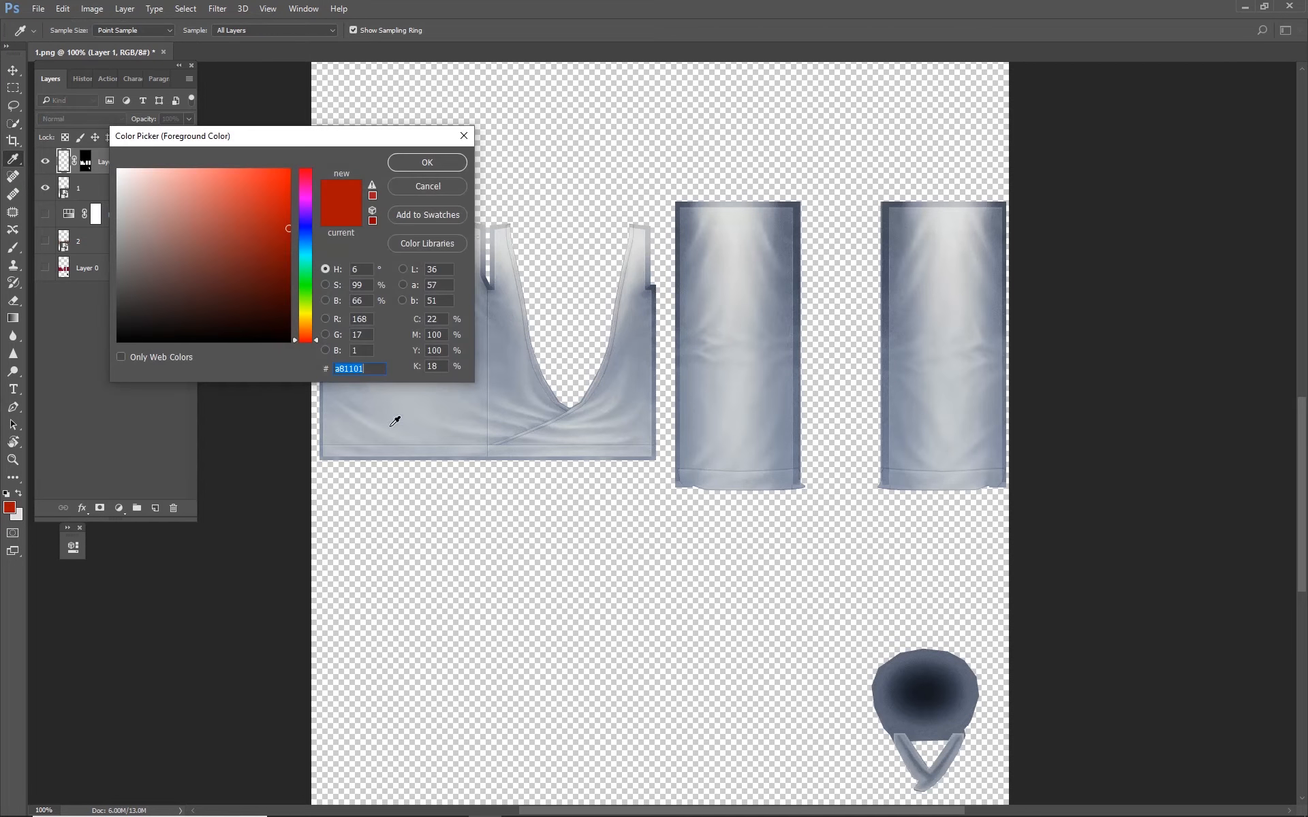
drag(312, 321, 321, 328)
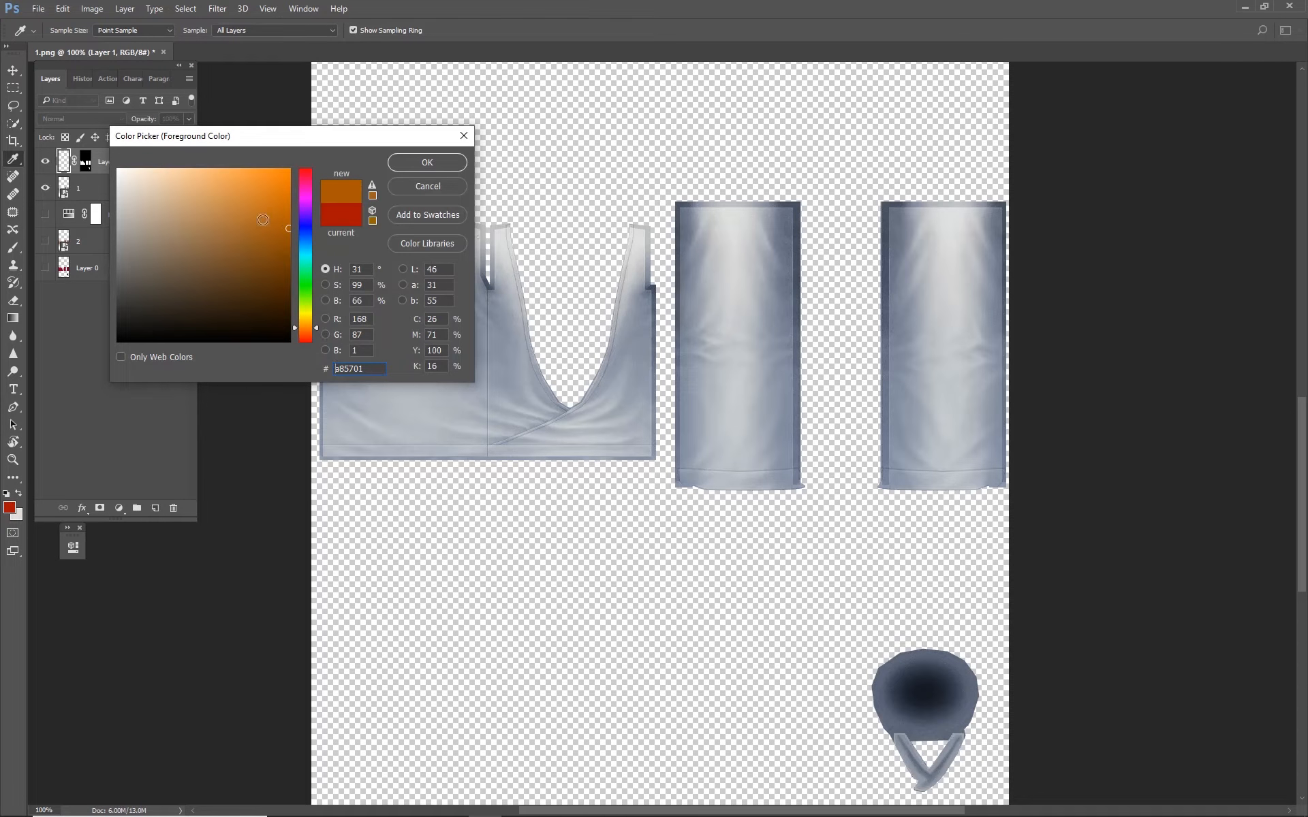
click(282, 178)
click(427, 162)
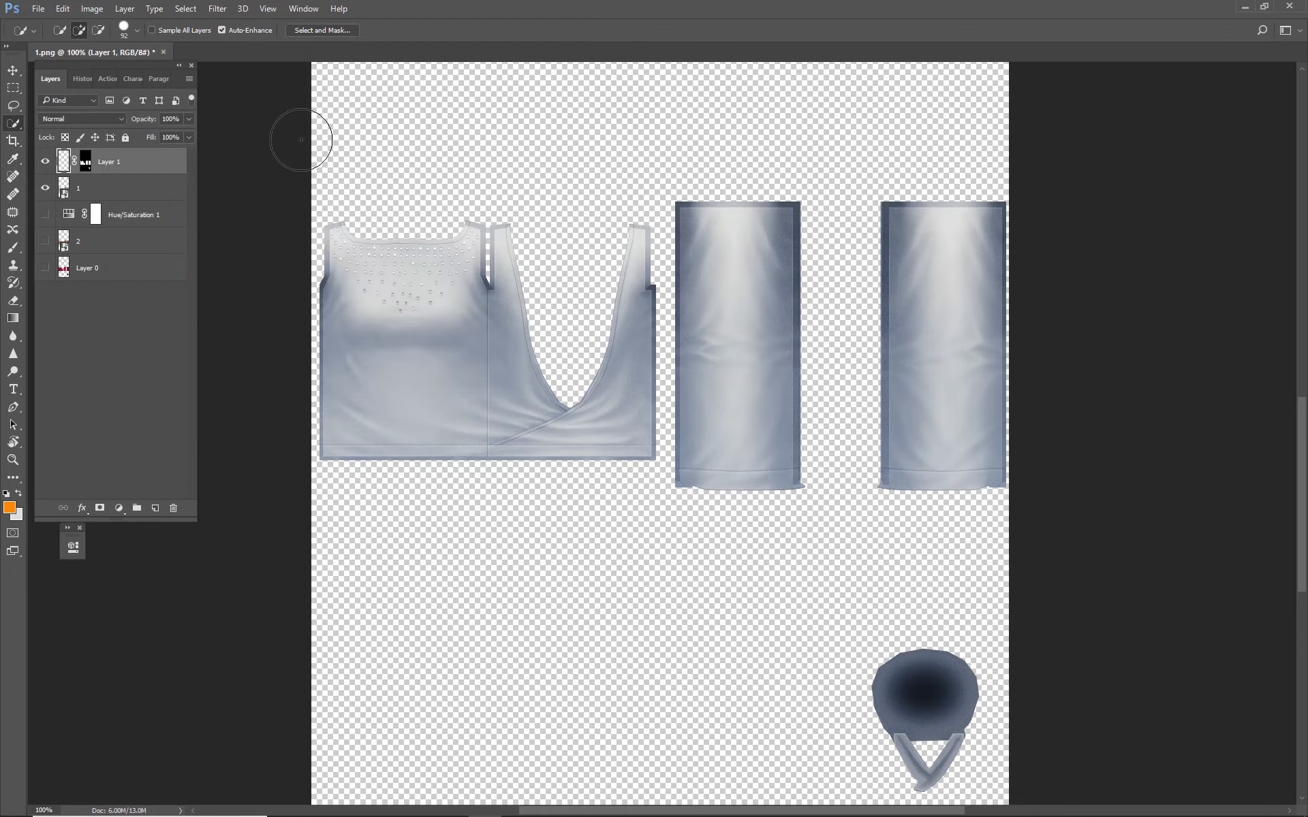
click(13, 247)
mouse_move(322, 293)
mouse_down()
mouse_move(378, 286)
mouse_move(575, 338)
mouse_move(645, 412)
mouse_move(637, 454)
mouse_move(695, 214)
mouse_move(805, 333)
mouse_move(745, 459)
mouse_move(959, 520)
mouse_move(988, 190)
mouse_move(852, 188)
mouse_move(888, 683)
mouse_move(946, 742)
mouse_move(904, 712)
mouse_move(919, 467)
mouse_up()
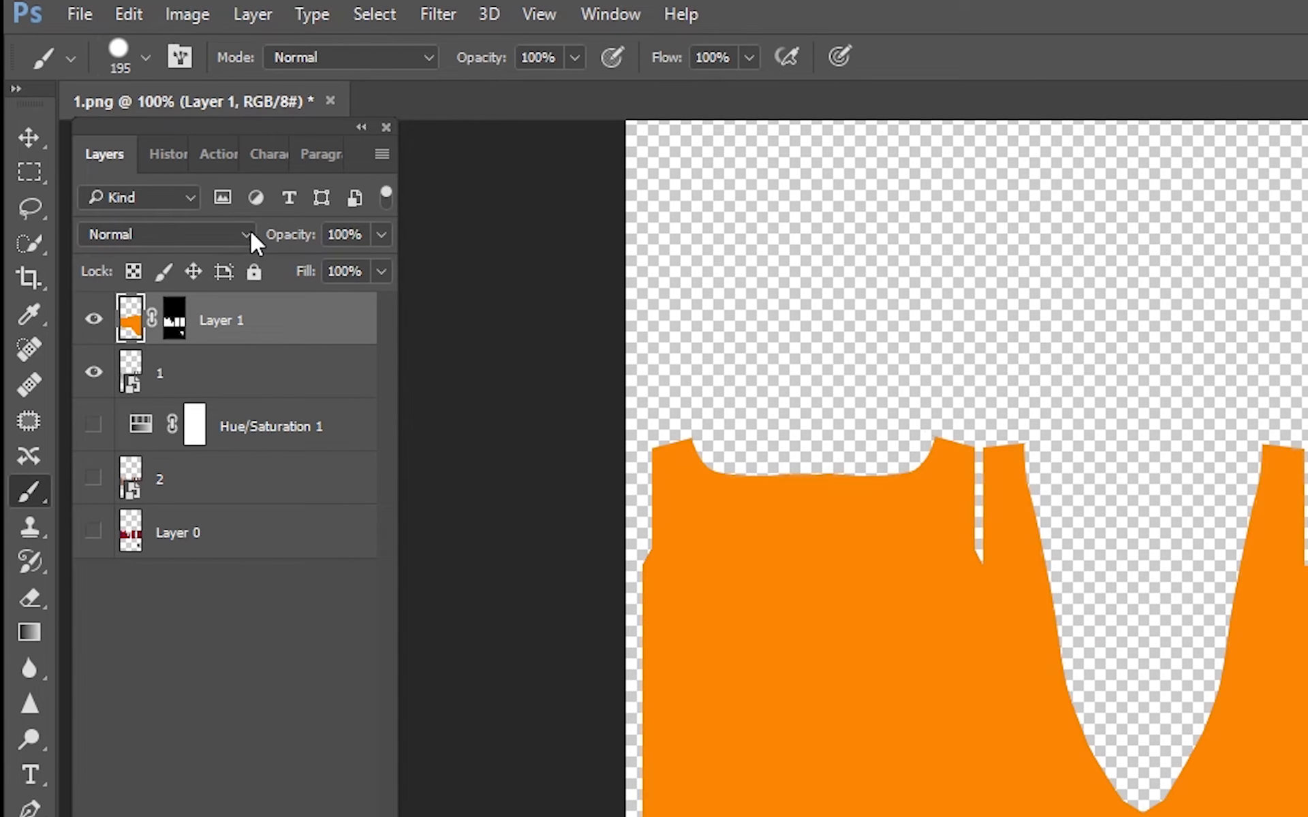
- Try the Overlay, Soft Light and Screen blend modes on the orange Layer 1, and settle on Linear Burn
click(250, 233)
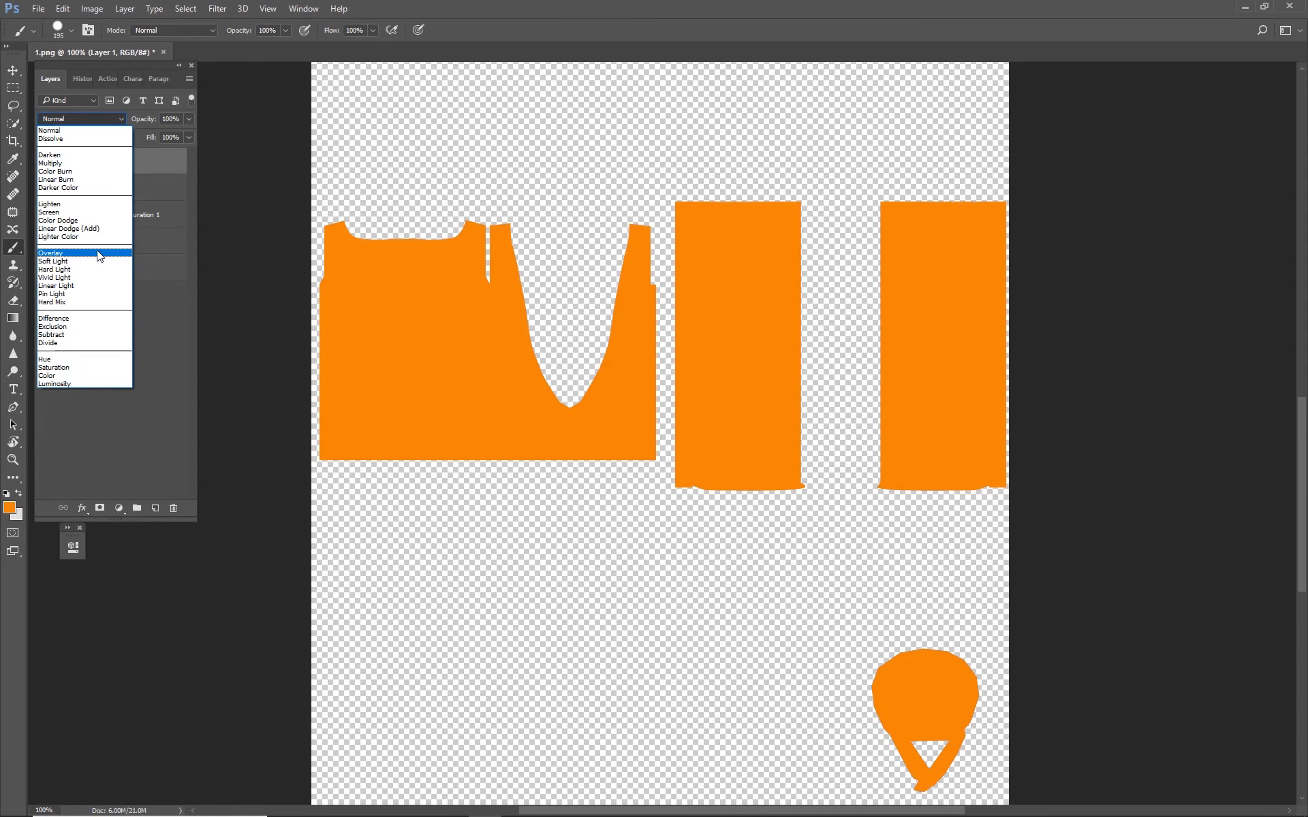
click(99, 255)
click(82, 118)
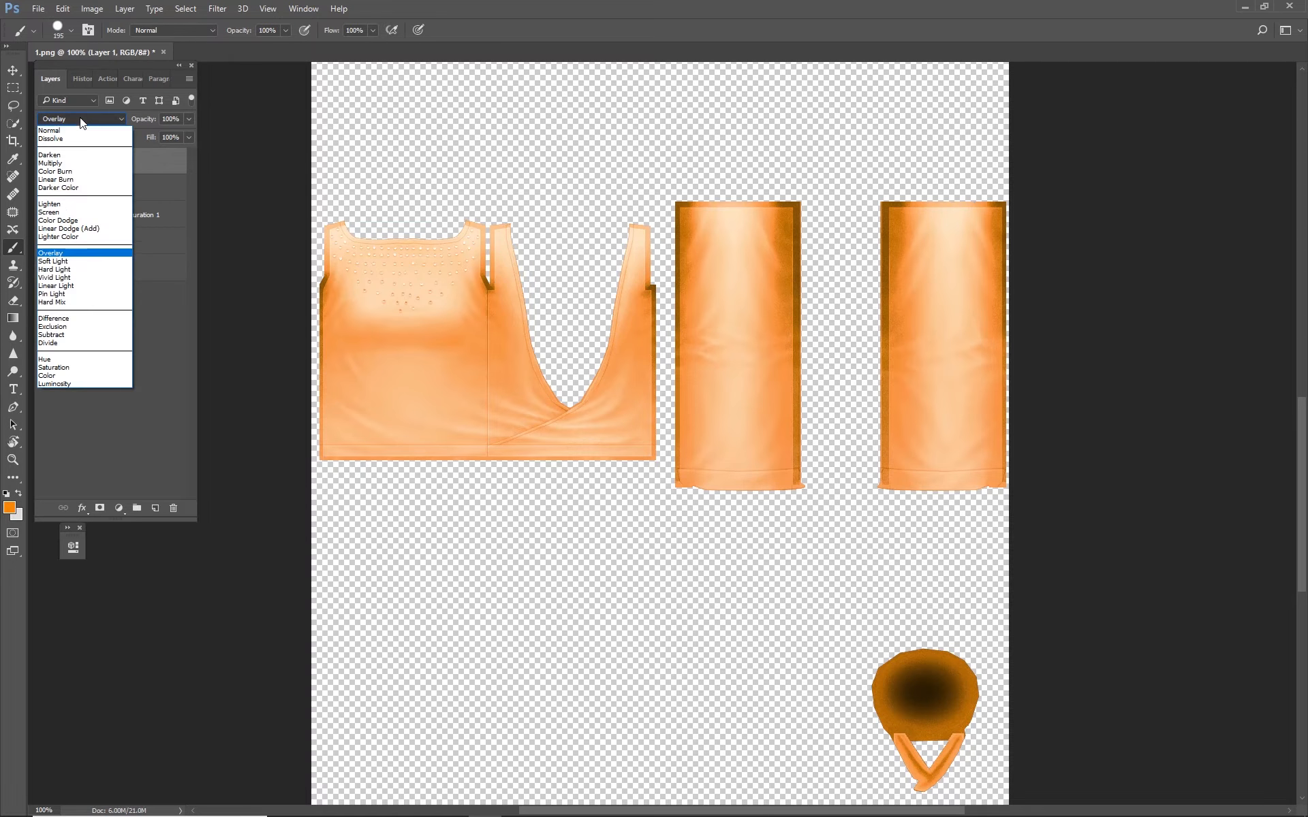
click(68, 263)
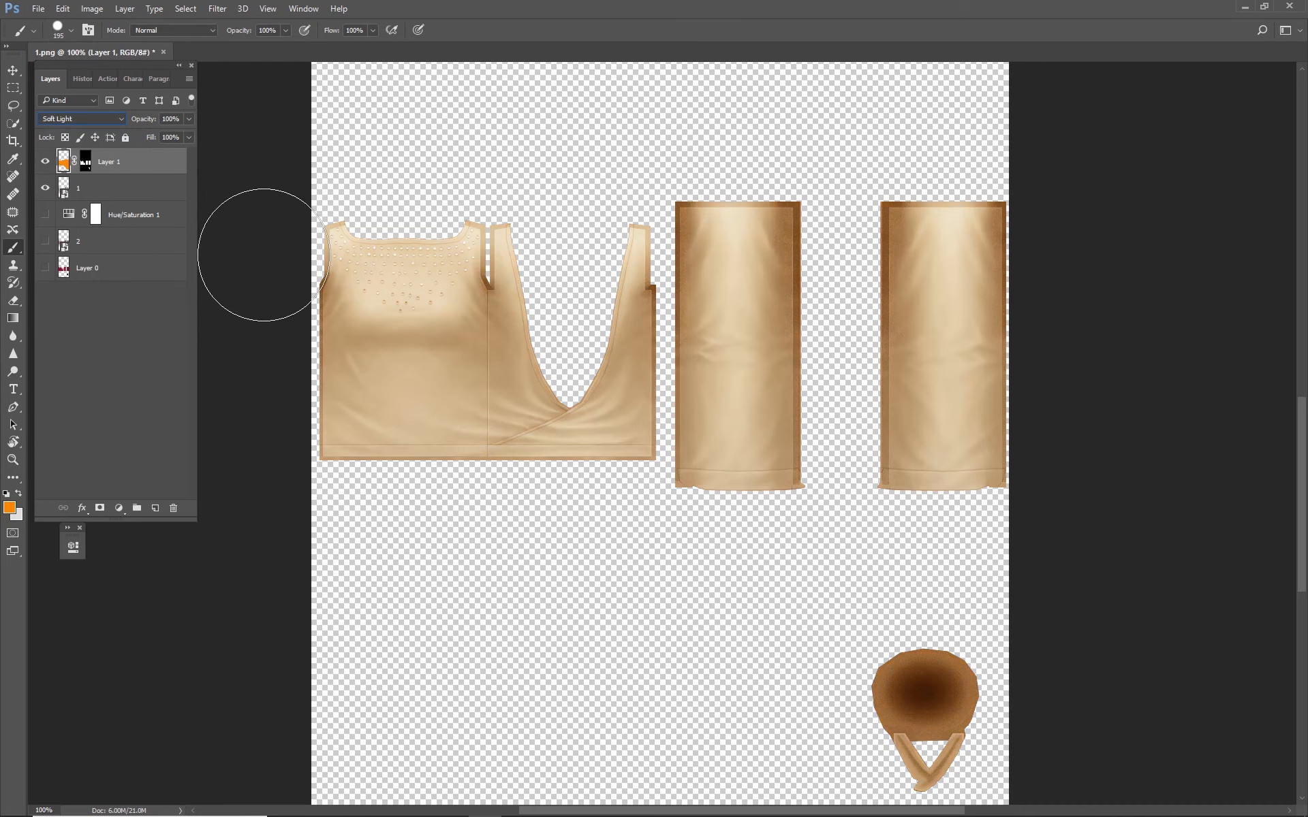
click(95, 119)
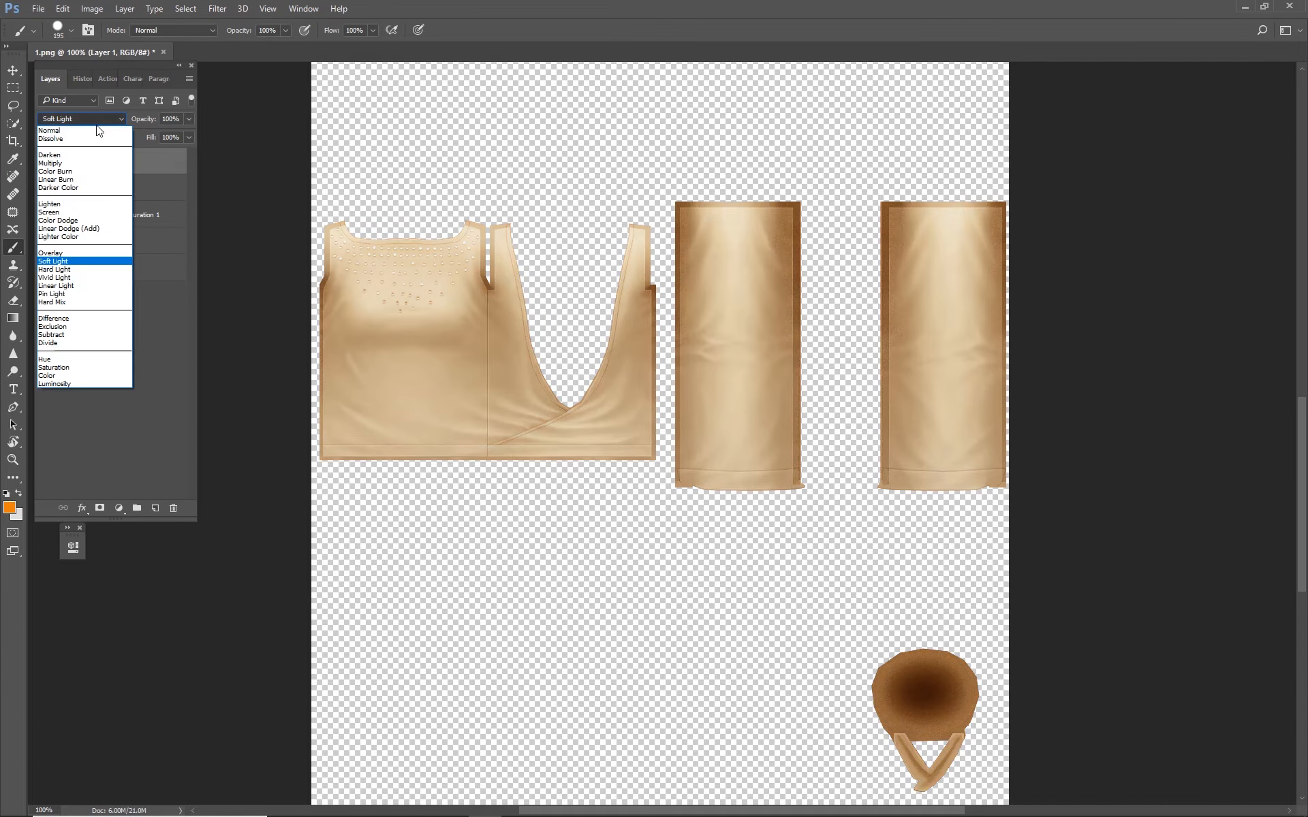
click(89, 212)
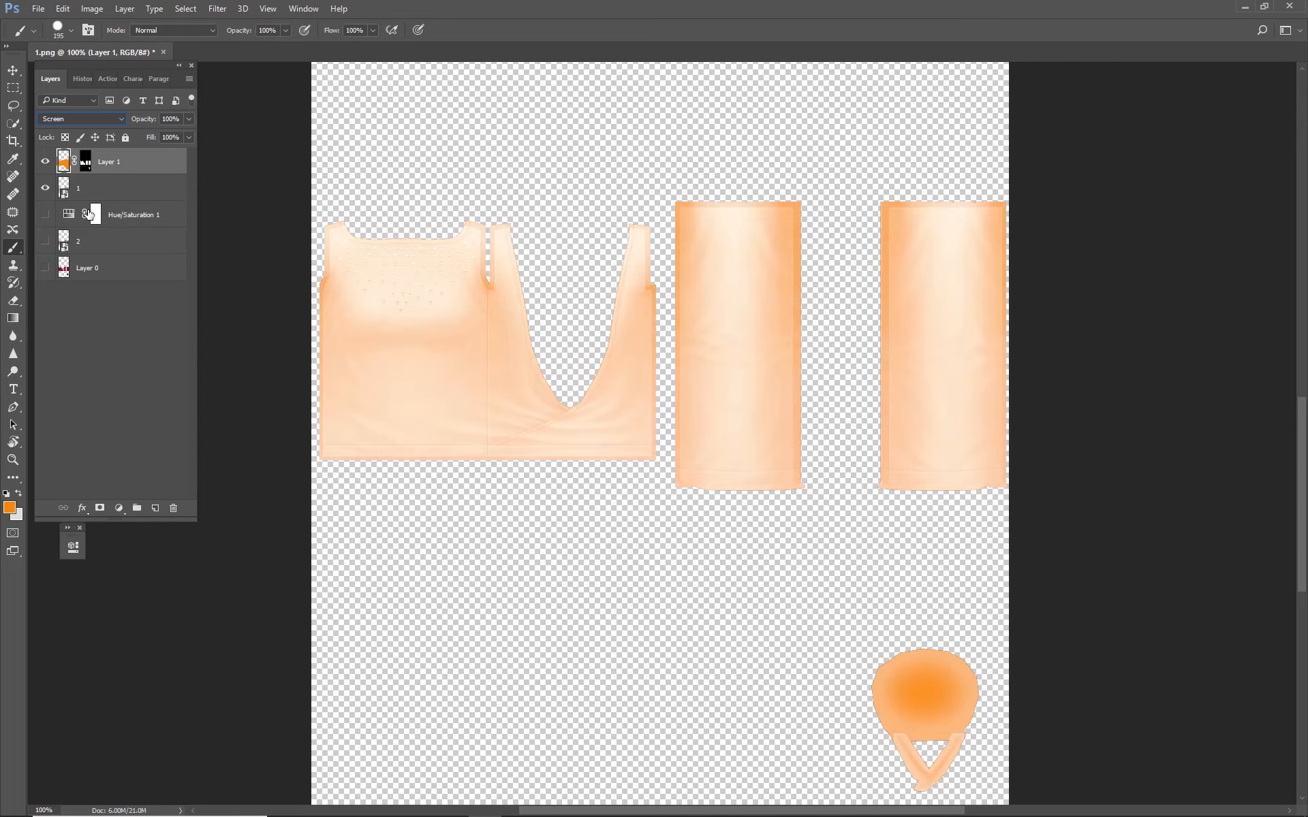
click(94, 120)
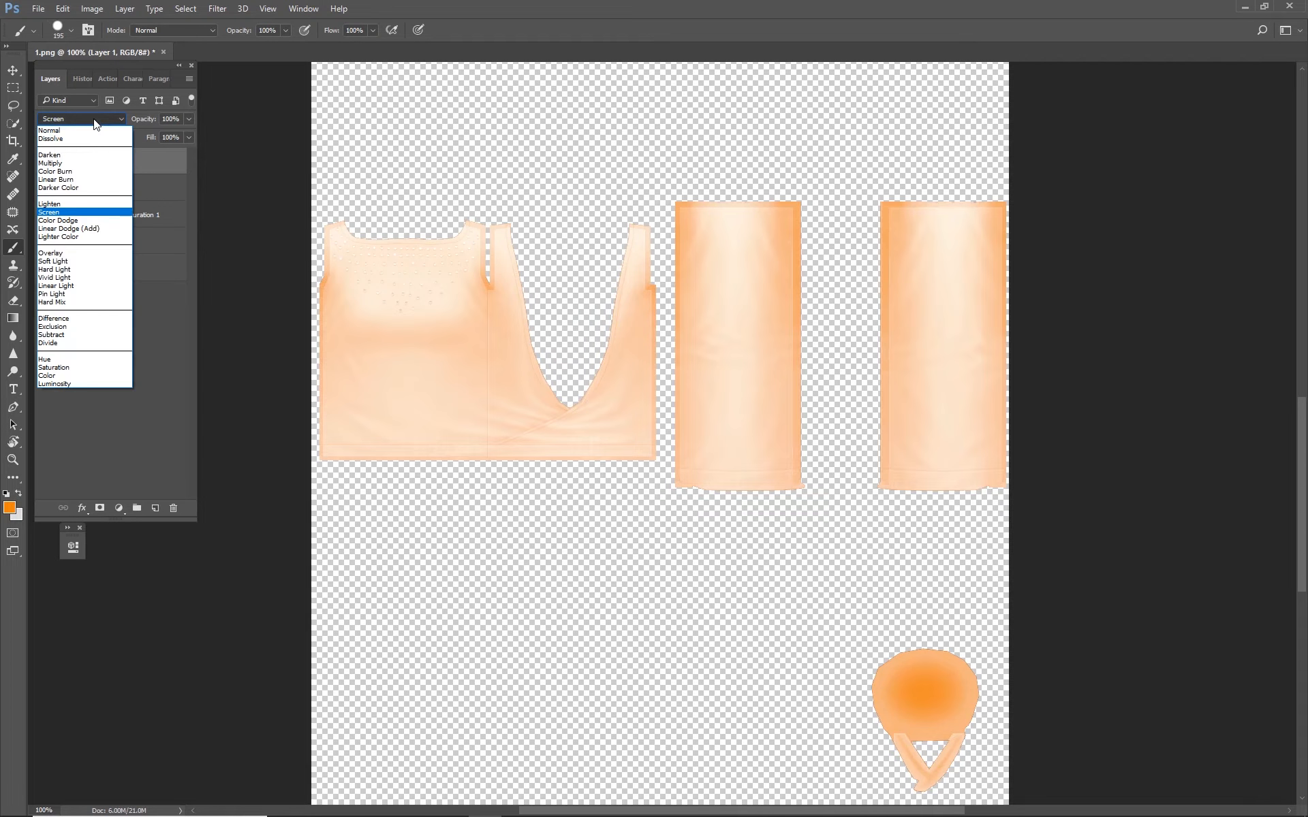
click(85, 179)
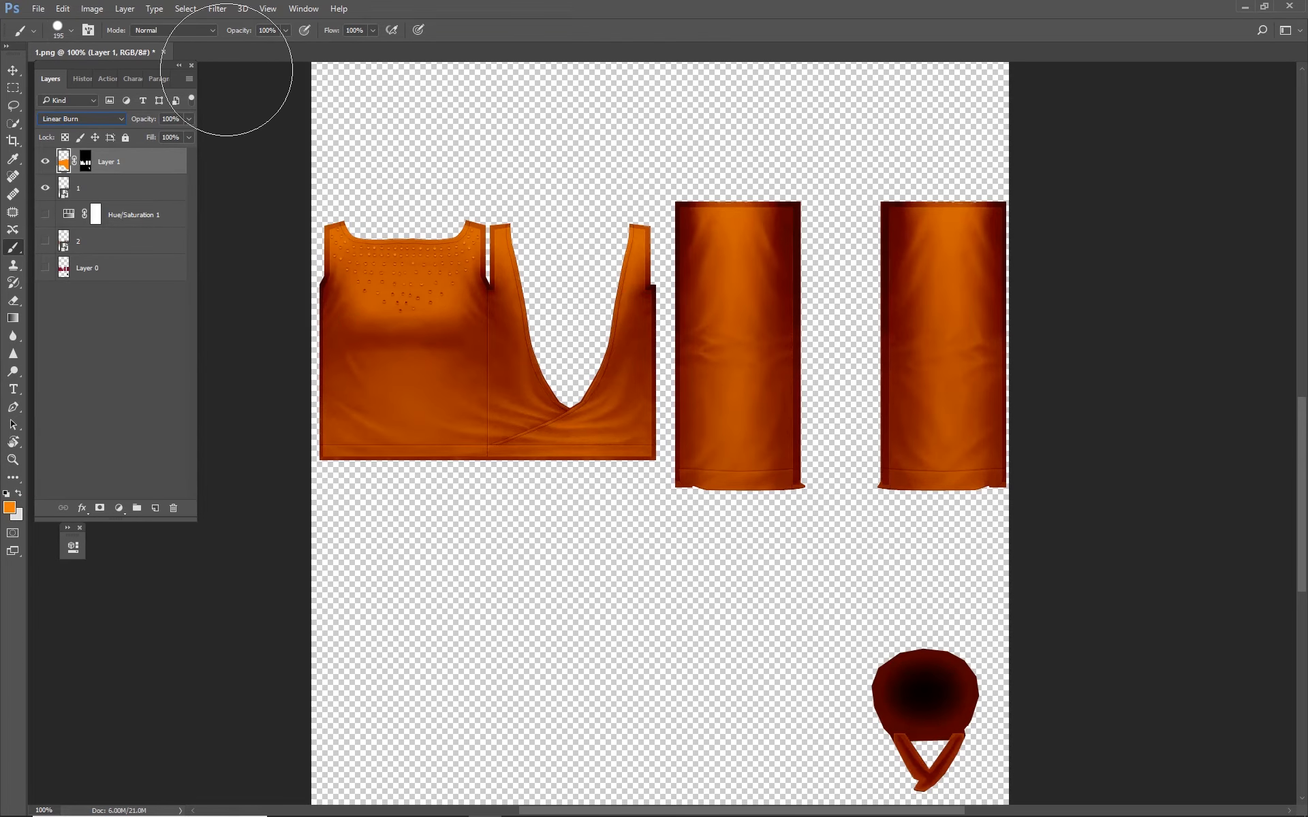
- Quick-export the Linear Burn texture as 1.png in the My WIP Package folder, replacing the existing file
click(39, 9)
mouse_move(102, 204)
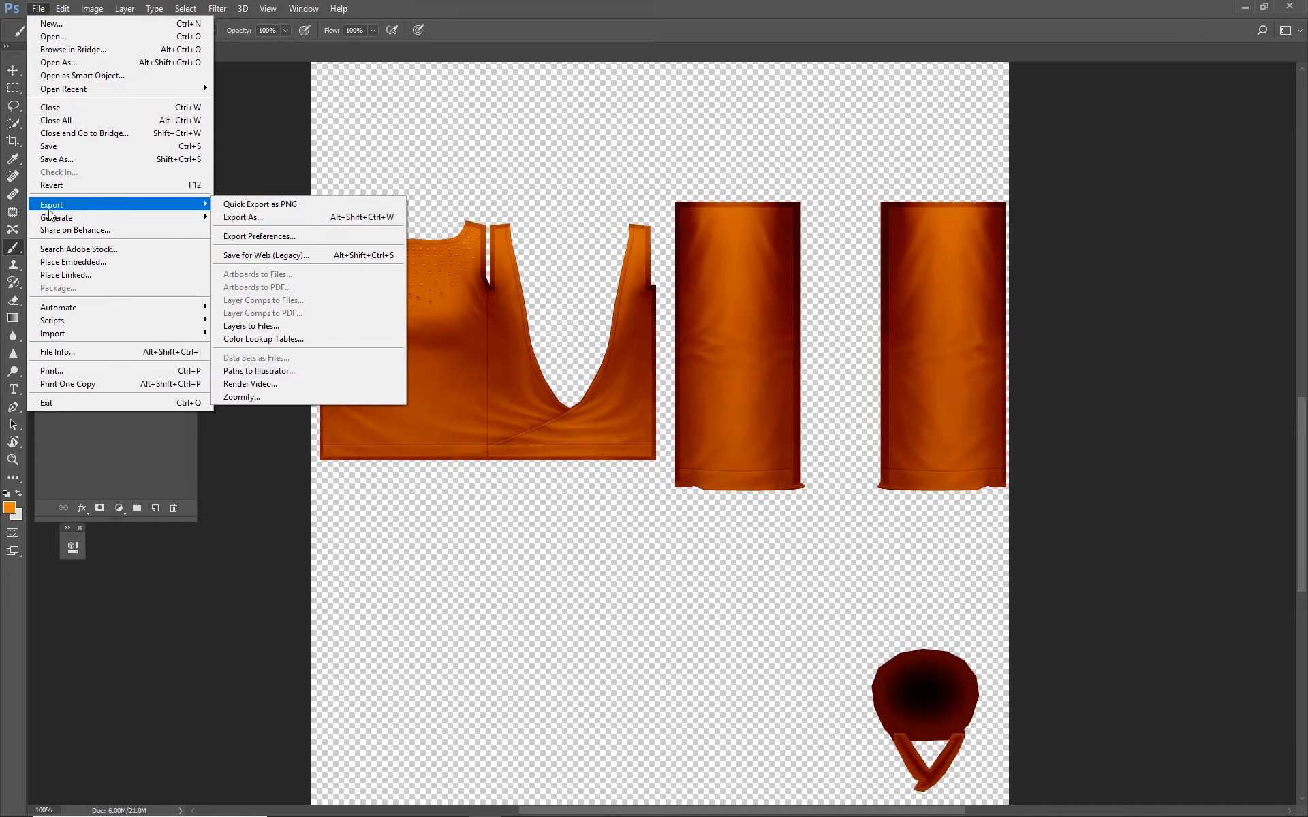
click(328, 203)
click(308, 122)
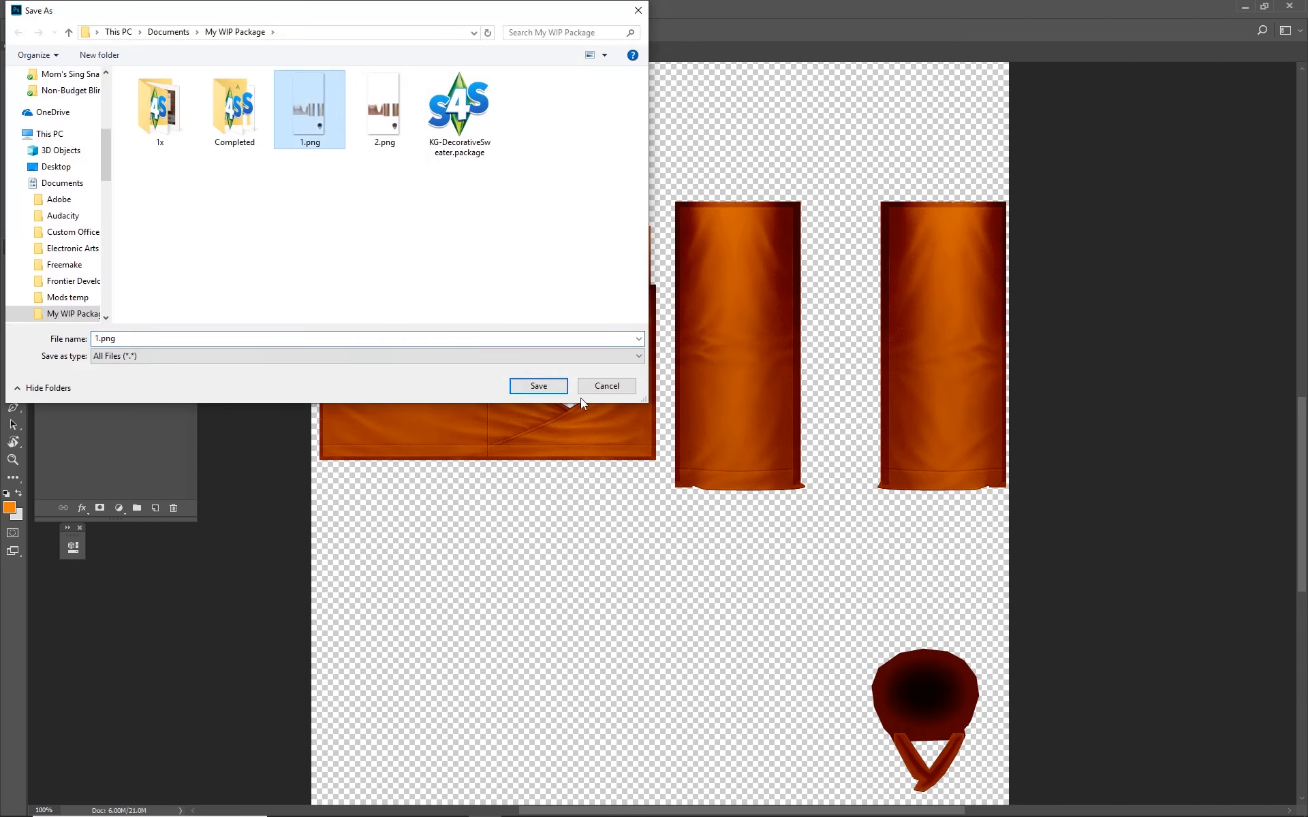
click(539, 386)
click(678, 411)
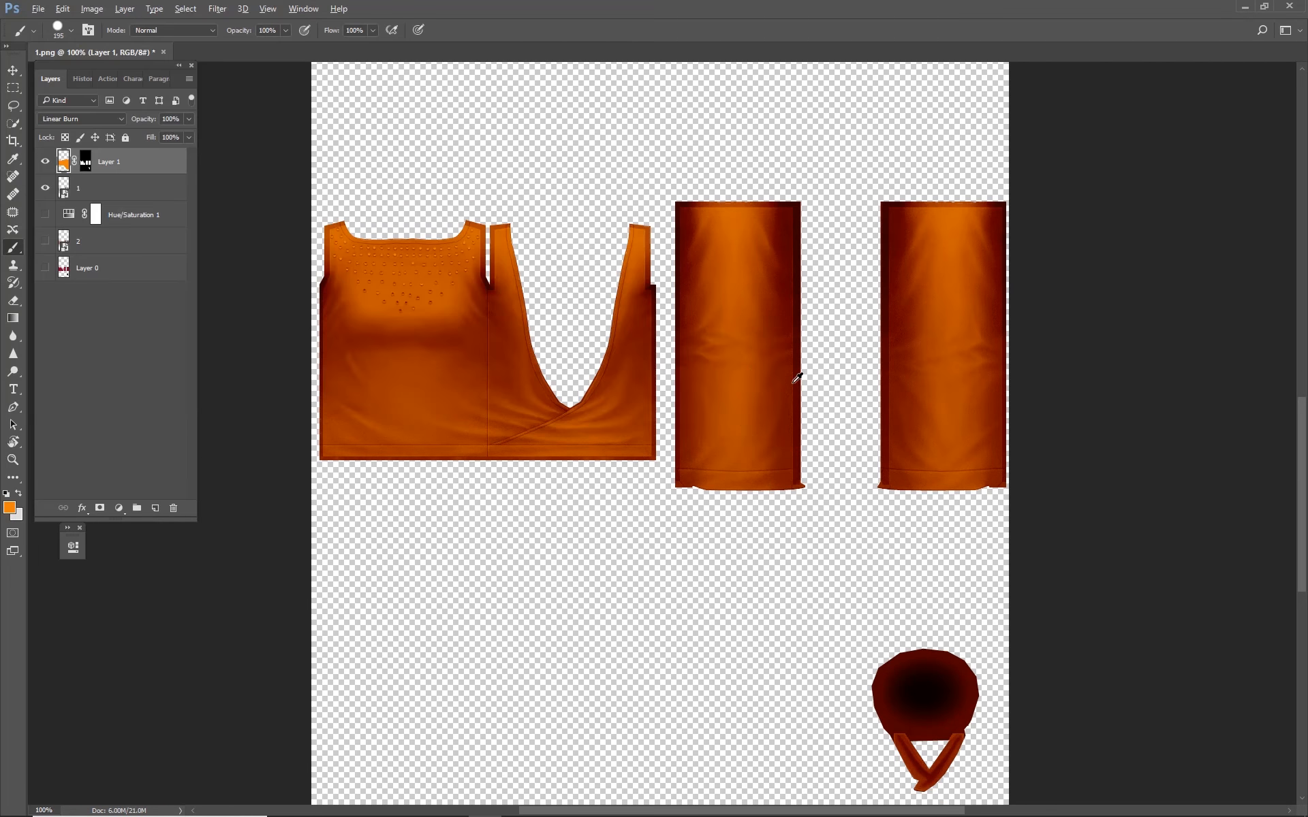
- In Sims 4 Studio, add swatch 12, import 1.png as its diffuse texture, and inspect the orange sweater up close
key(alt+Tab)
key(alt+Tab)
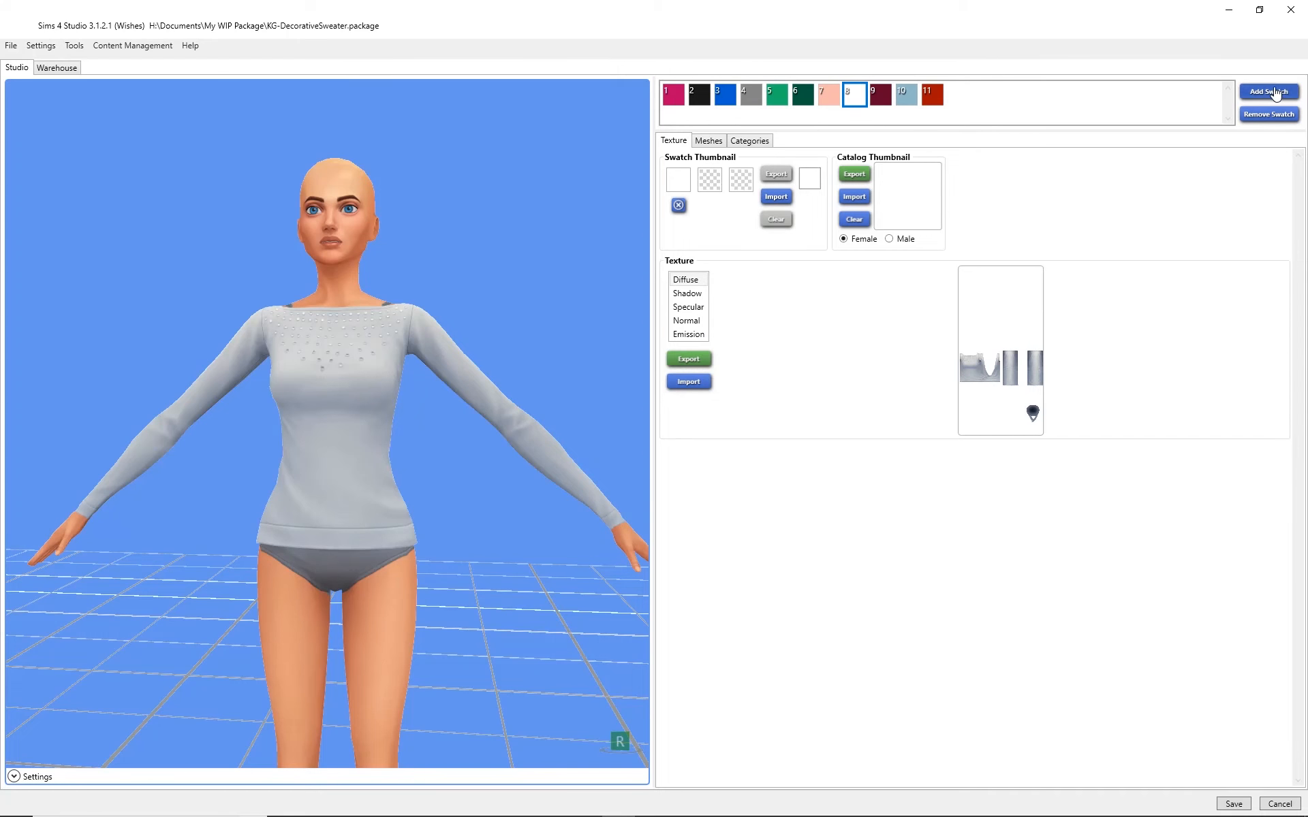
click(1273, 91)
click(689, 383)
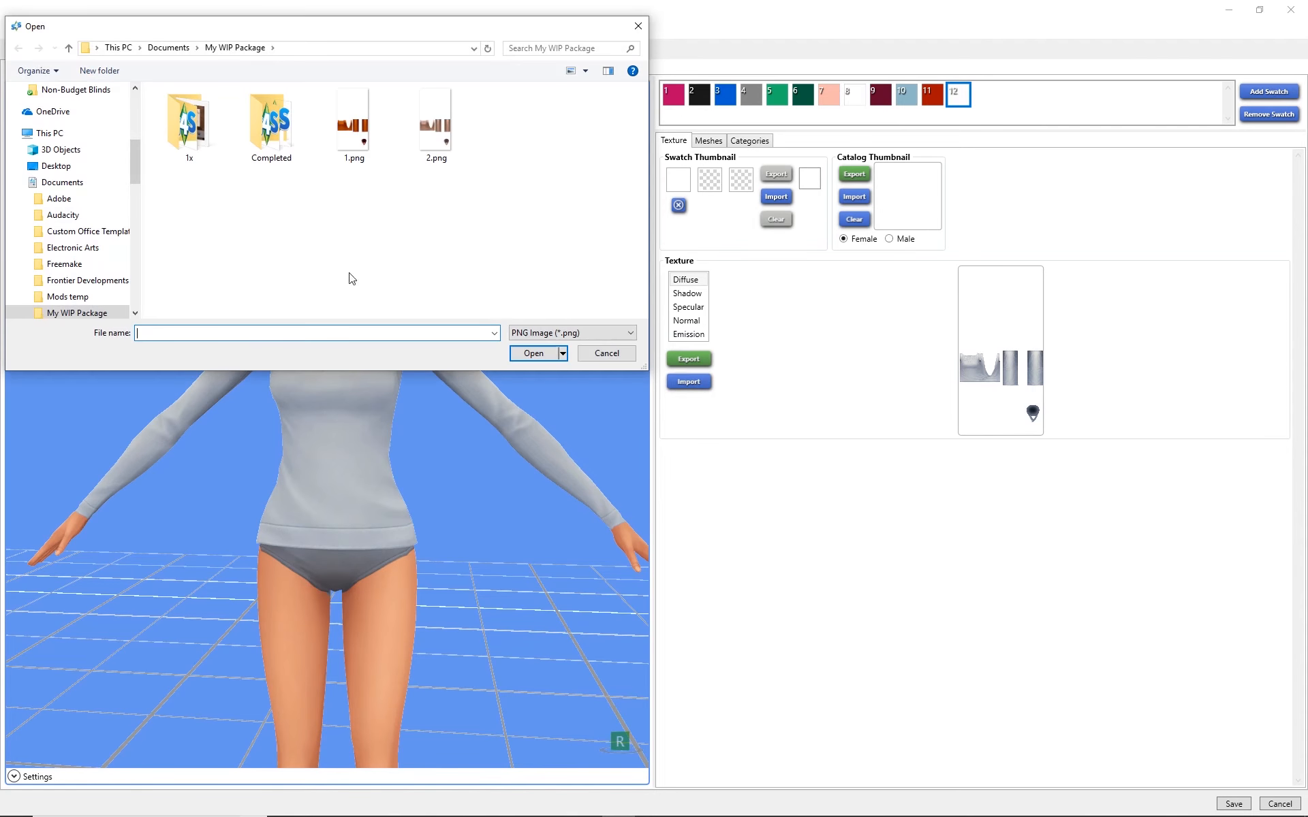
click(351, 133)
click(531, 353)
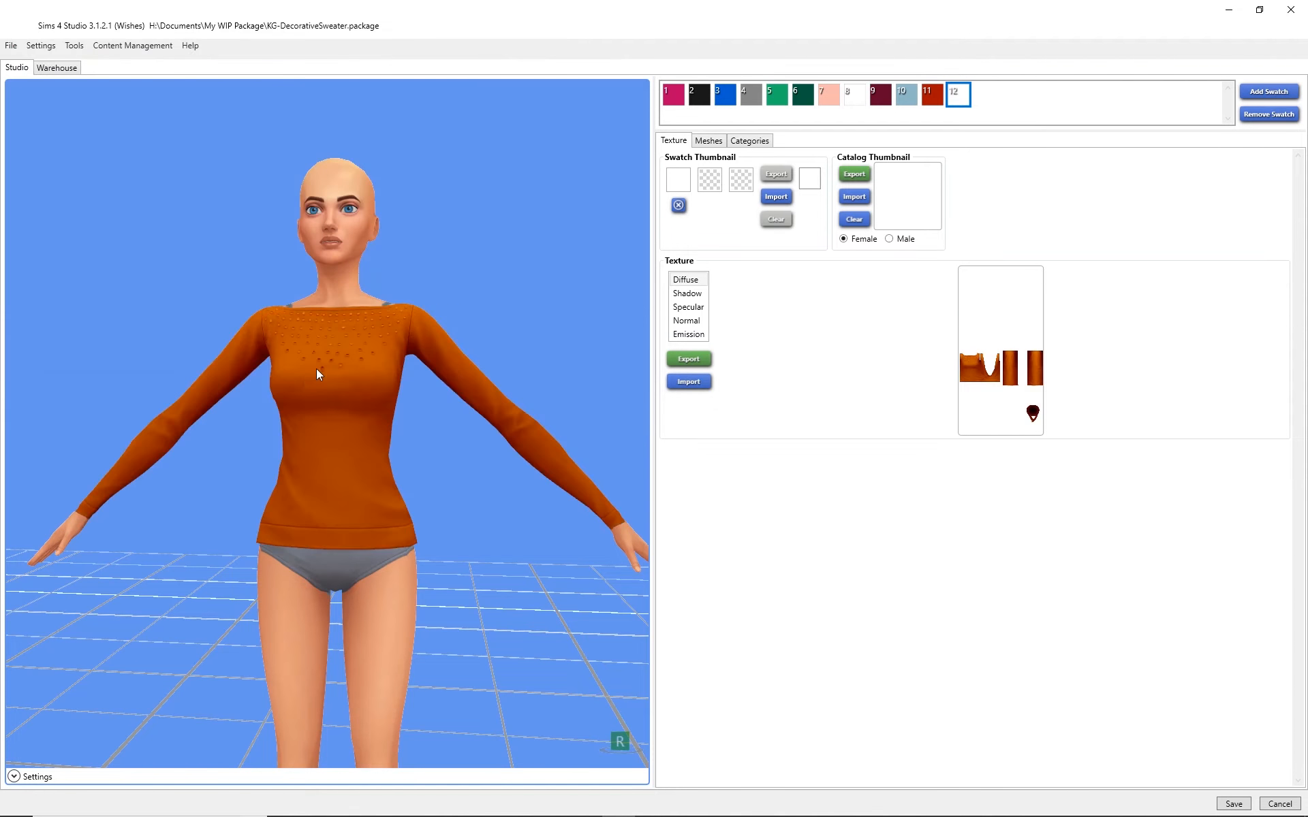
drag(316, 369, 193, 429)
- In Photoshop, change Layer 1's blend mode to Soft Light
key(alt+Tab)
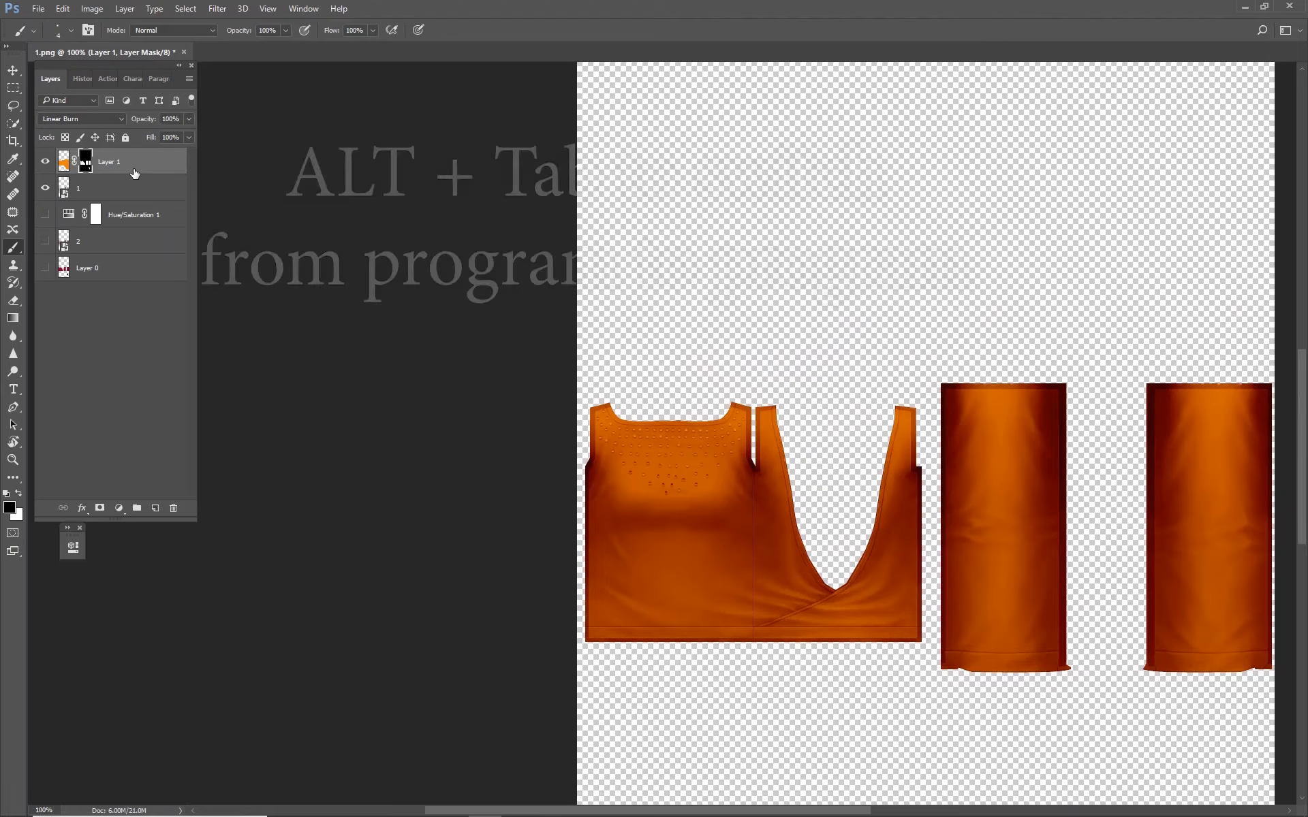
click(95, 119)
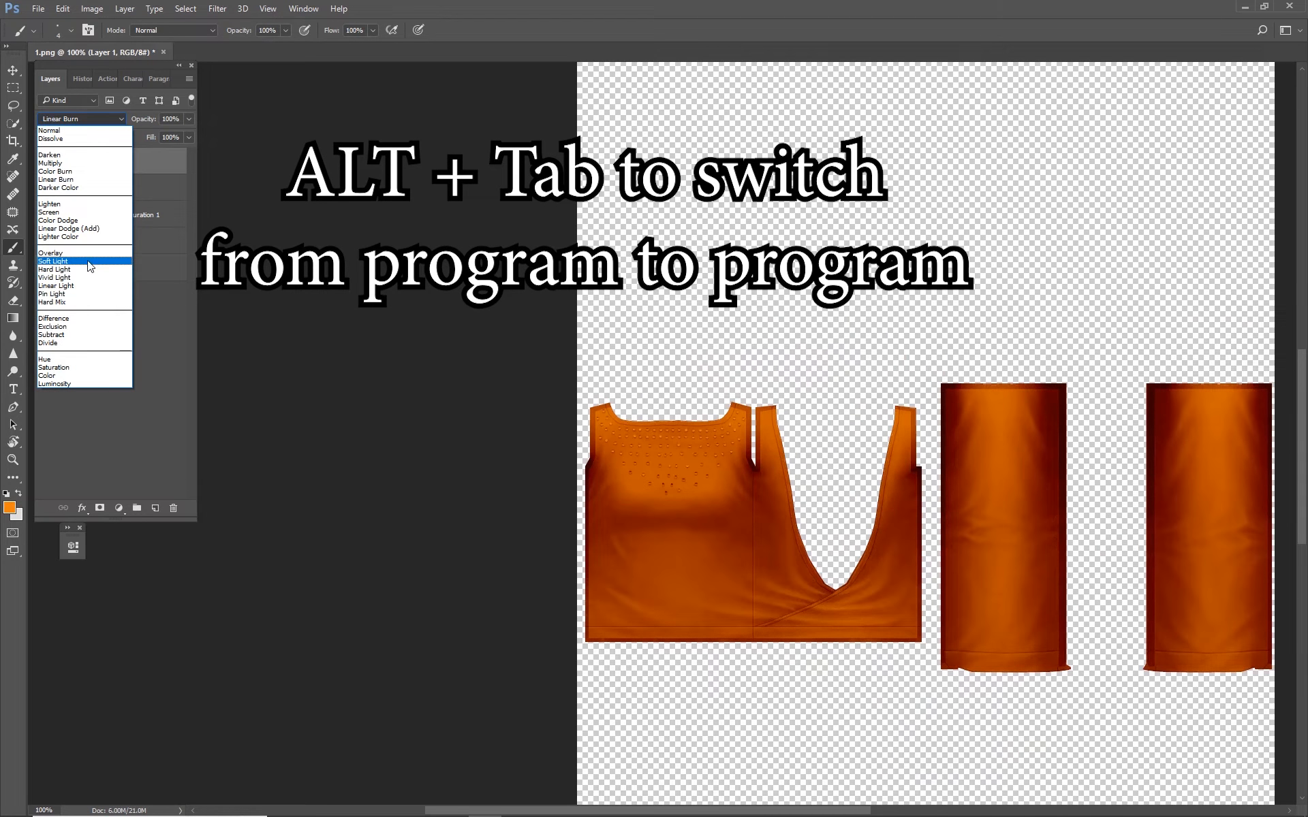
click(85, 262)
drag(714, 340, 469, 237)
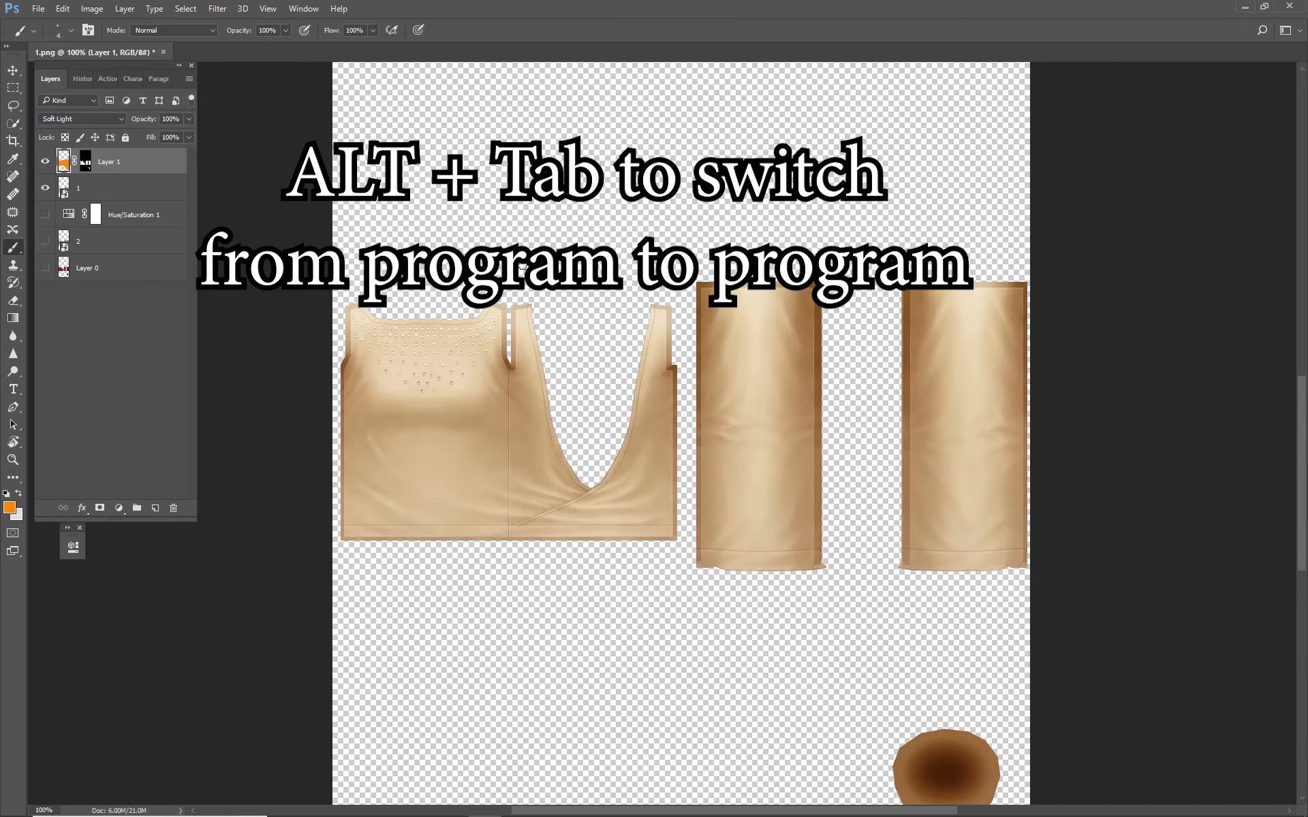
- Quick-export the Soft Light texture over 1.png in My WIP Package and switch back to Sims 4 Studio
click(31, 8)
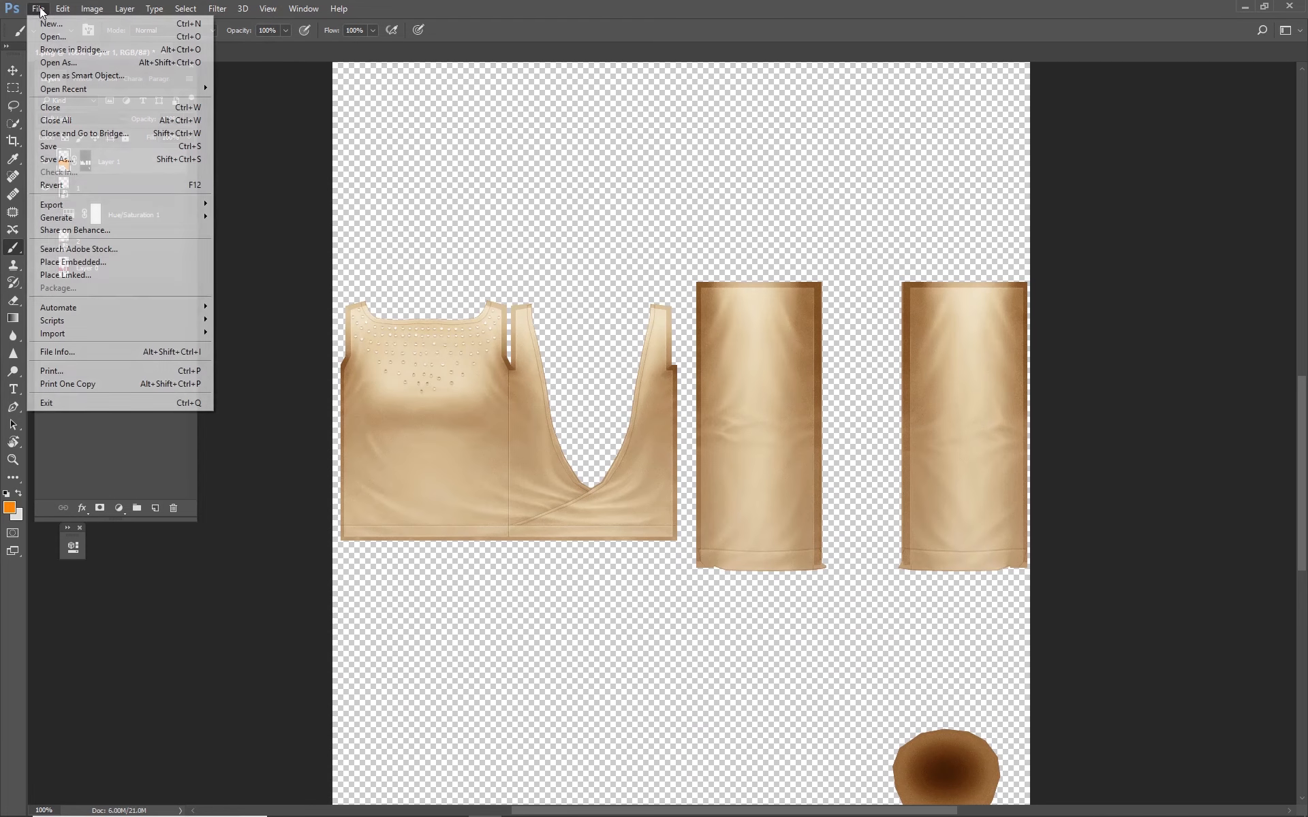
mouse_move(95, 206)
click(327, 206)
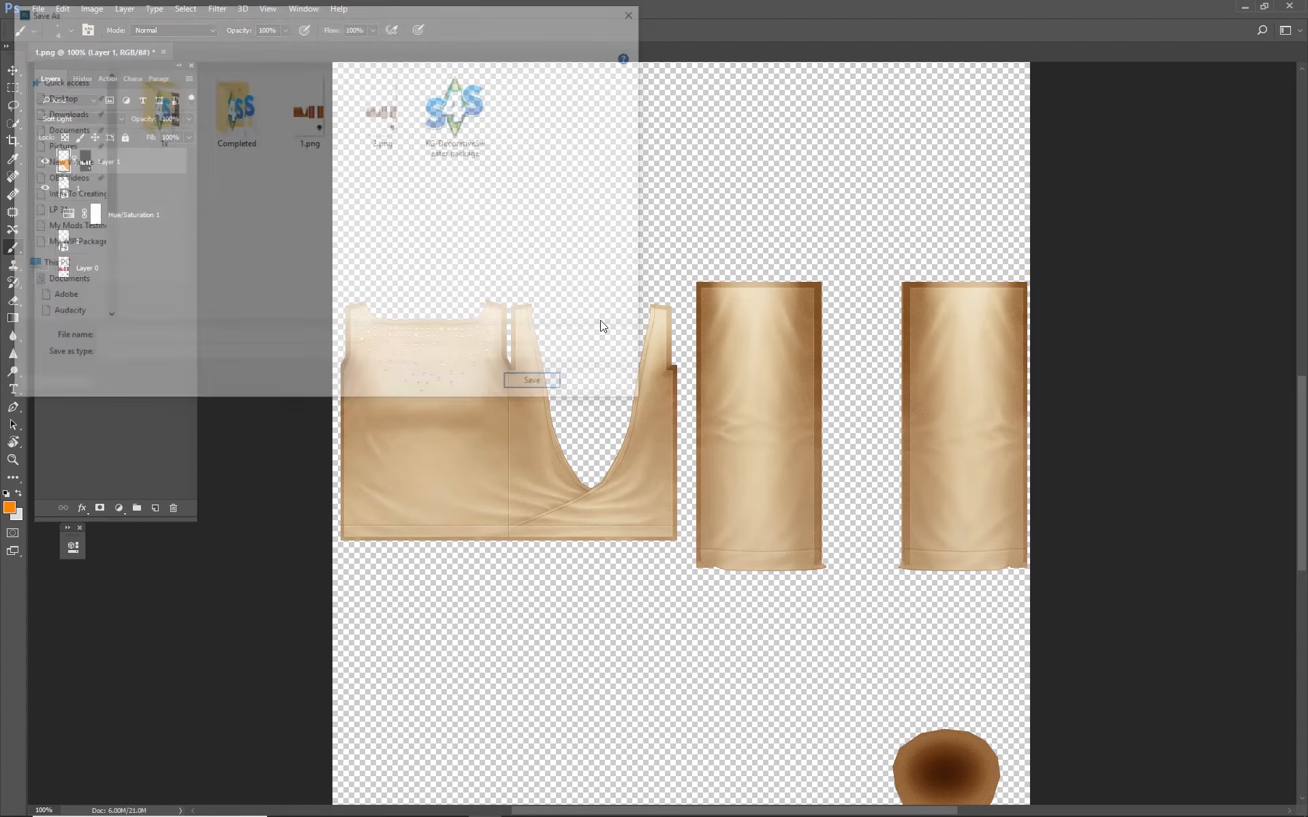
click(310, 109)
click(538, 385)
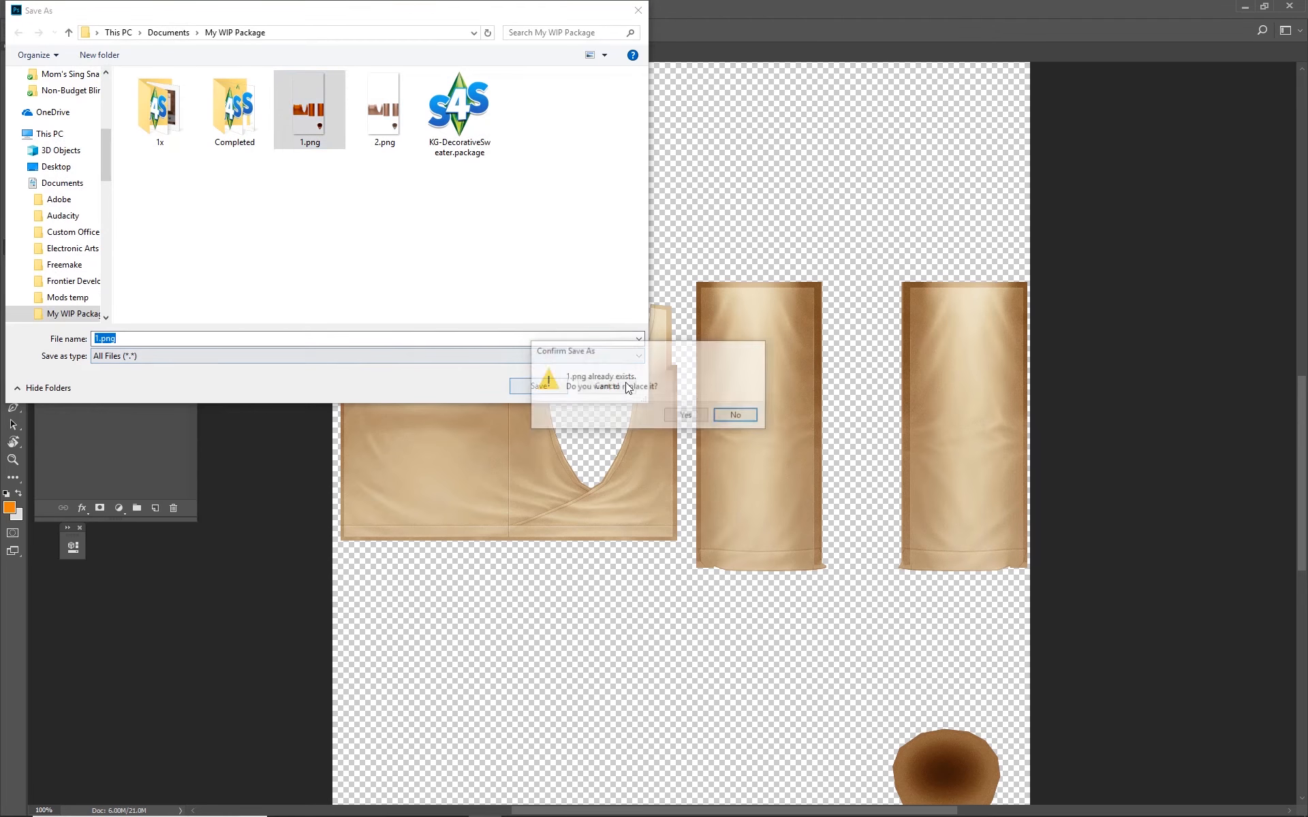
click(687, 417)
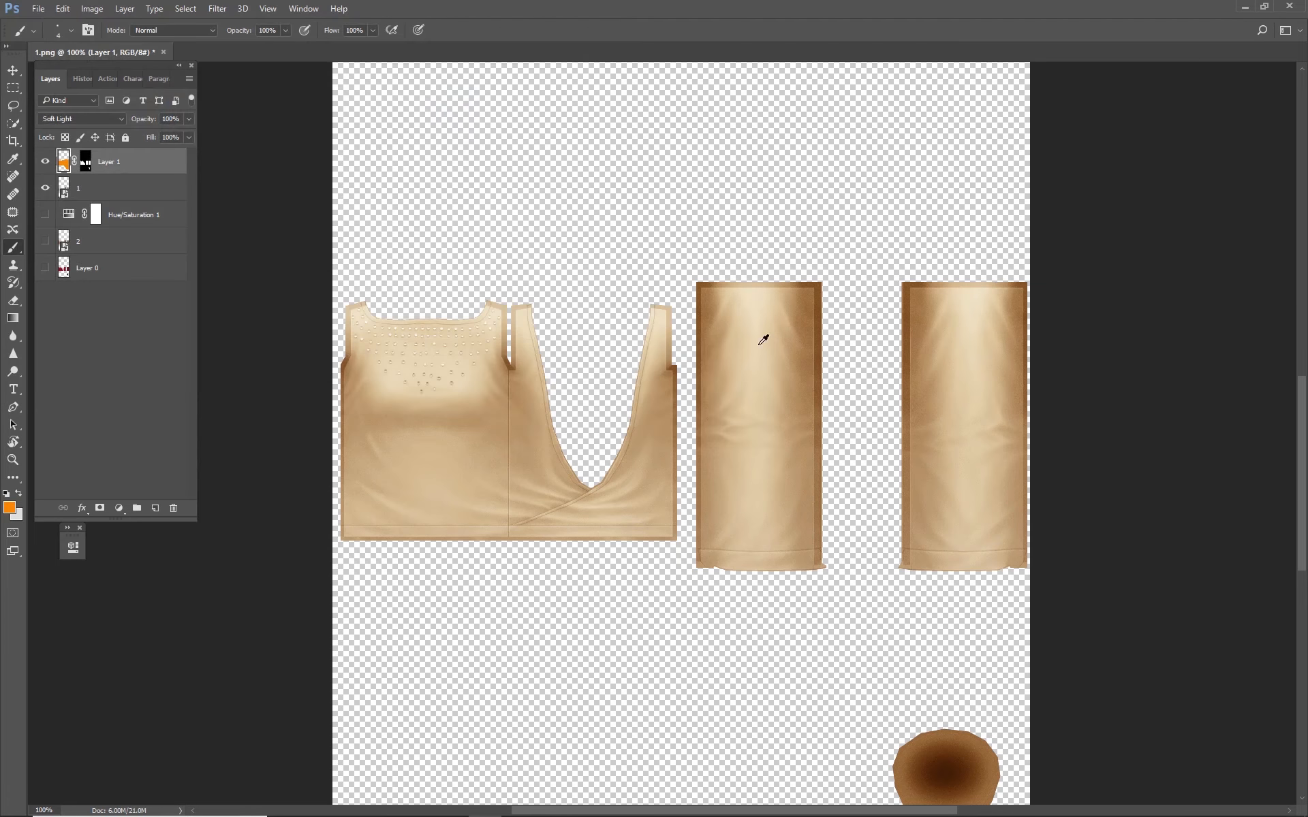
key(alt+Tab)
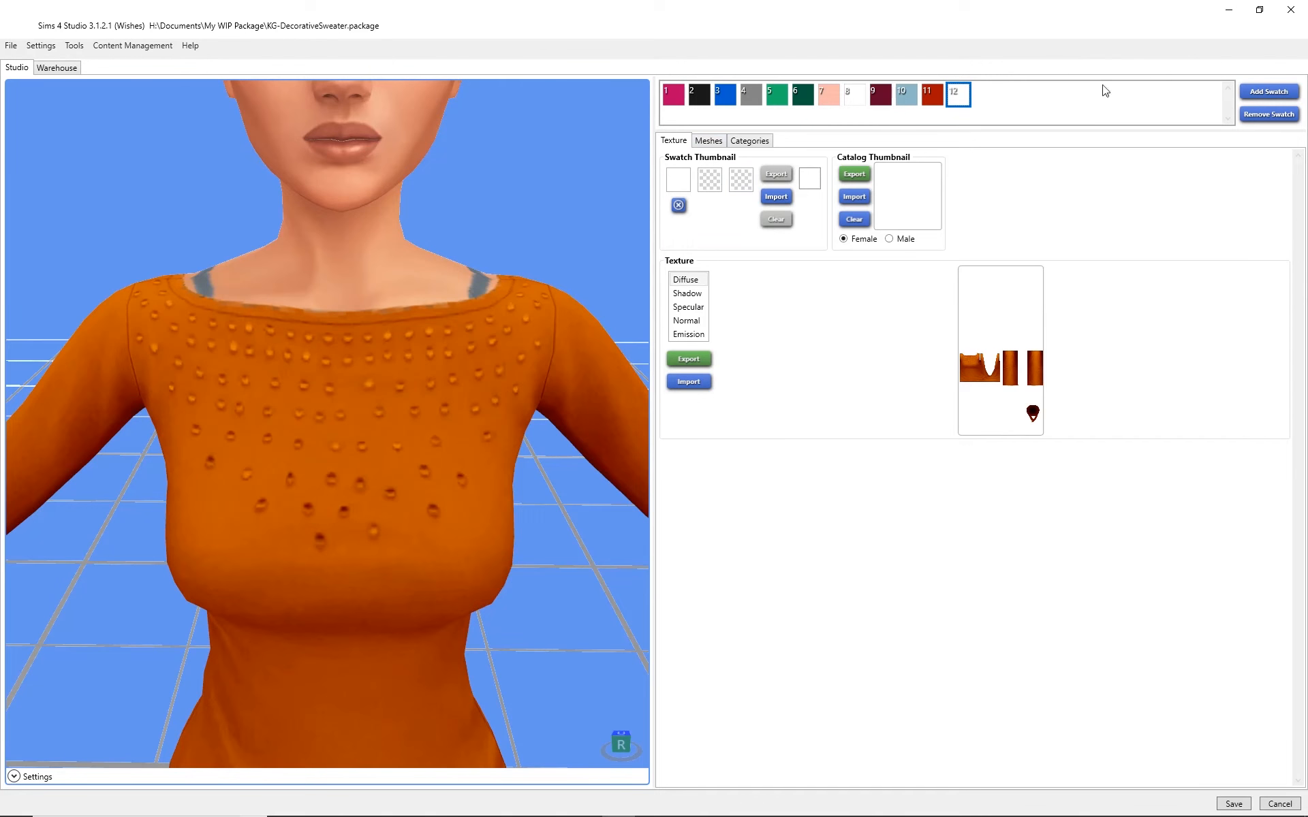
- Add swatch 13, import 1.png as its diffuse texture, and inspect the beige sweater on the model
click(1269, 91)
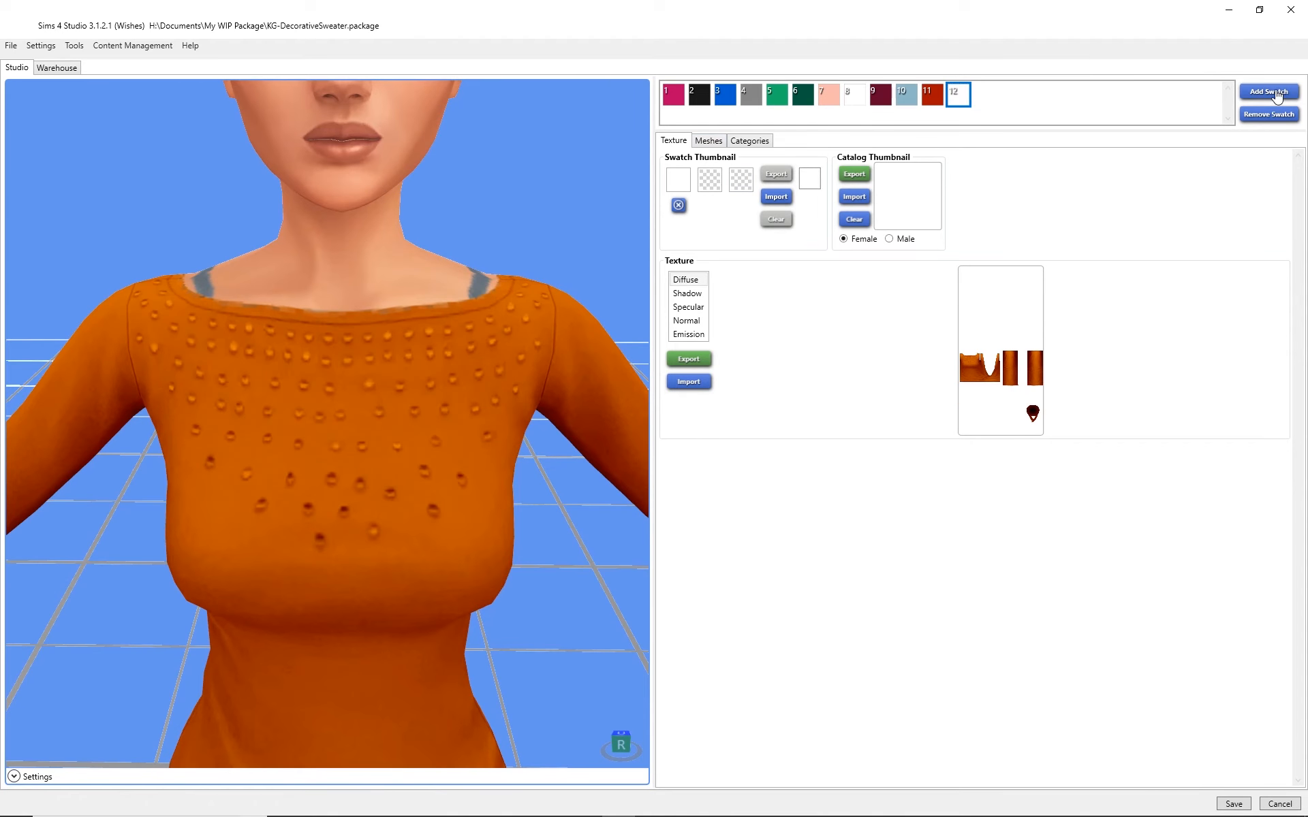
click(691, 384)
click(354, 122)
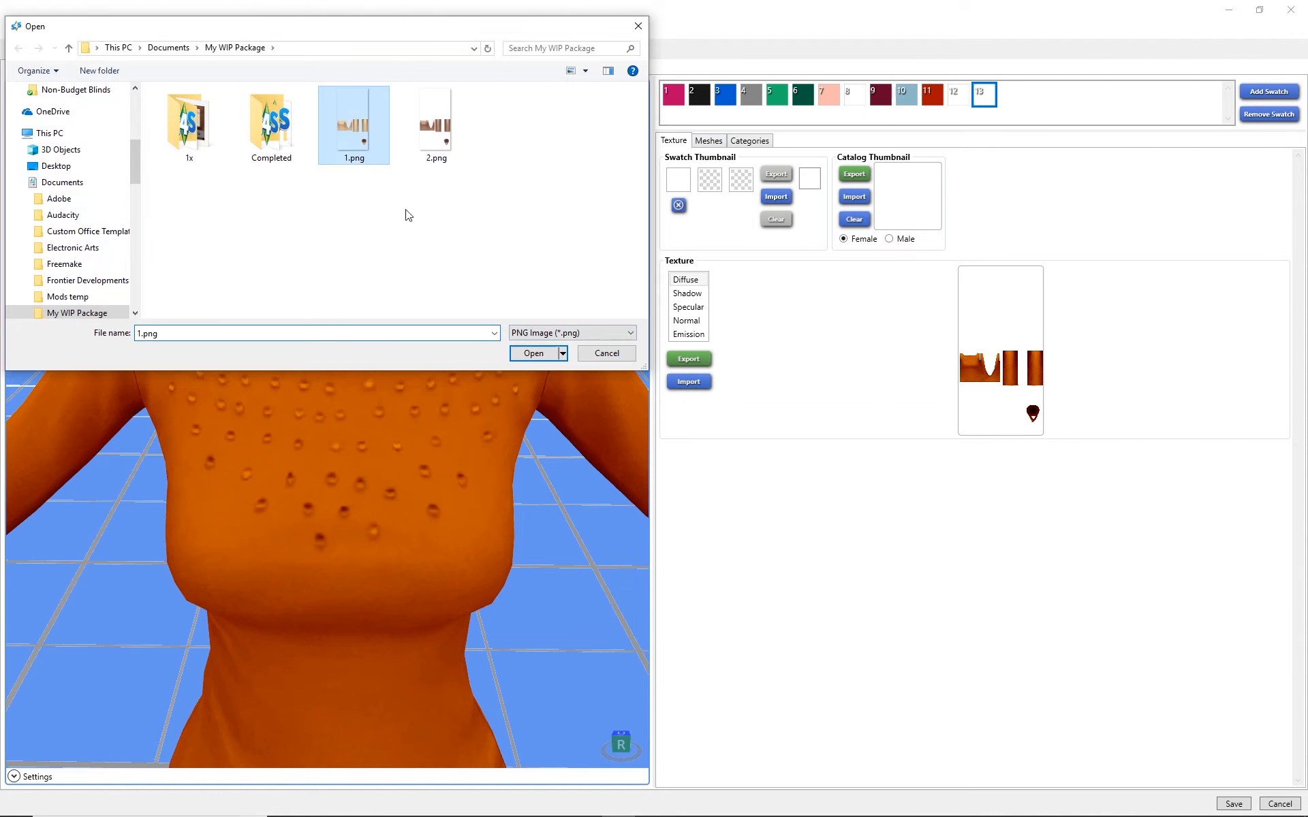
click(534, 352)
scroll(504, 472, down, 5)
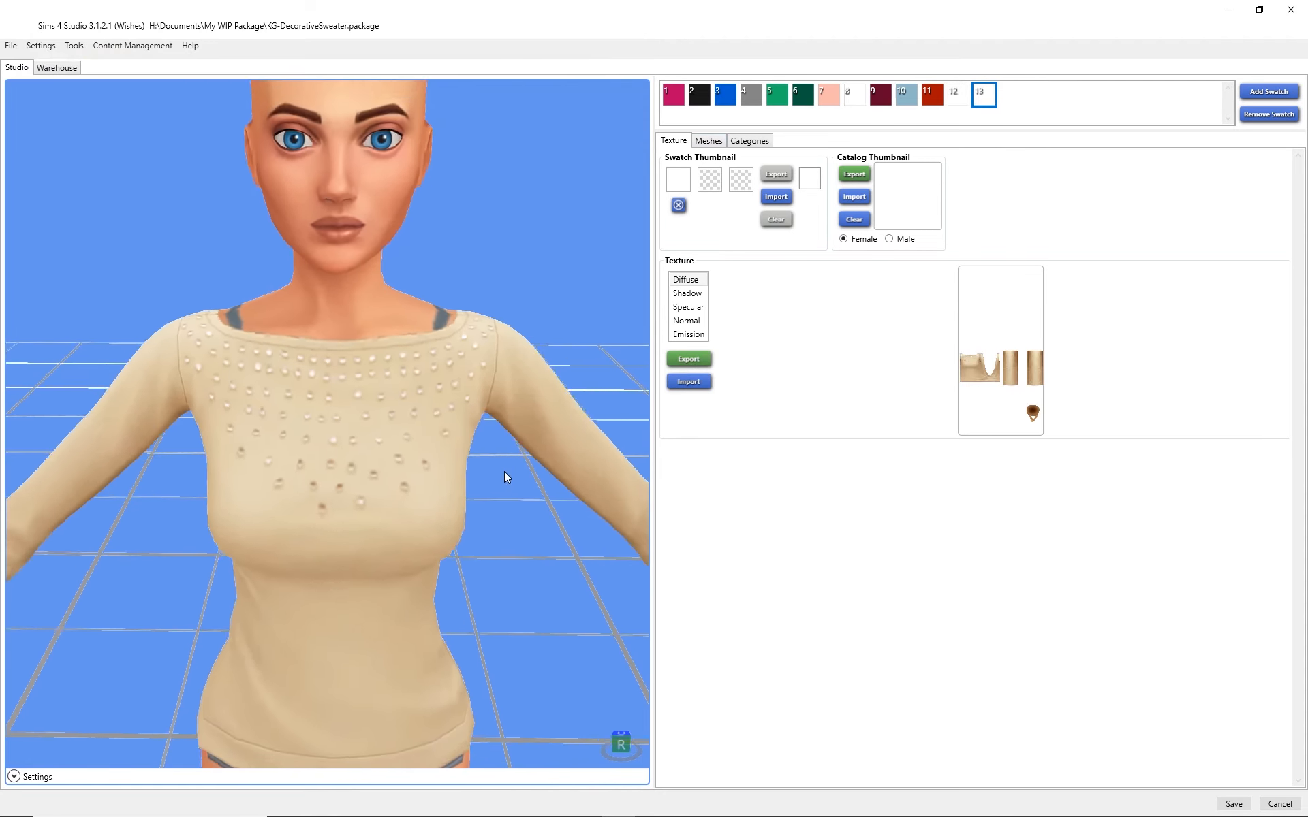
drag(425, 473, 447, 432)
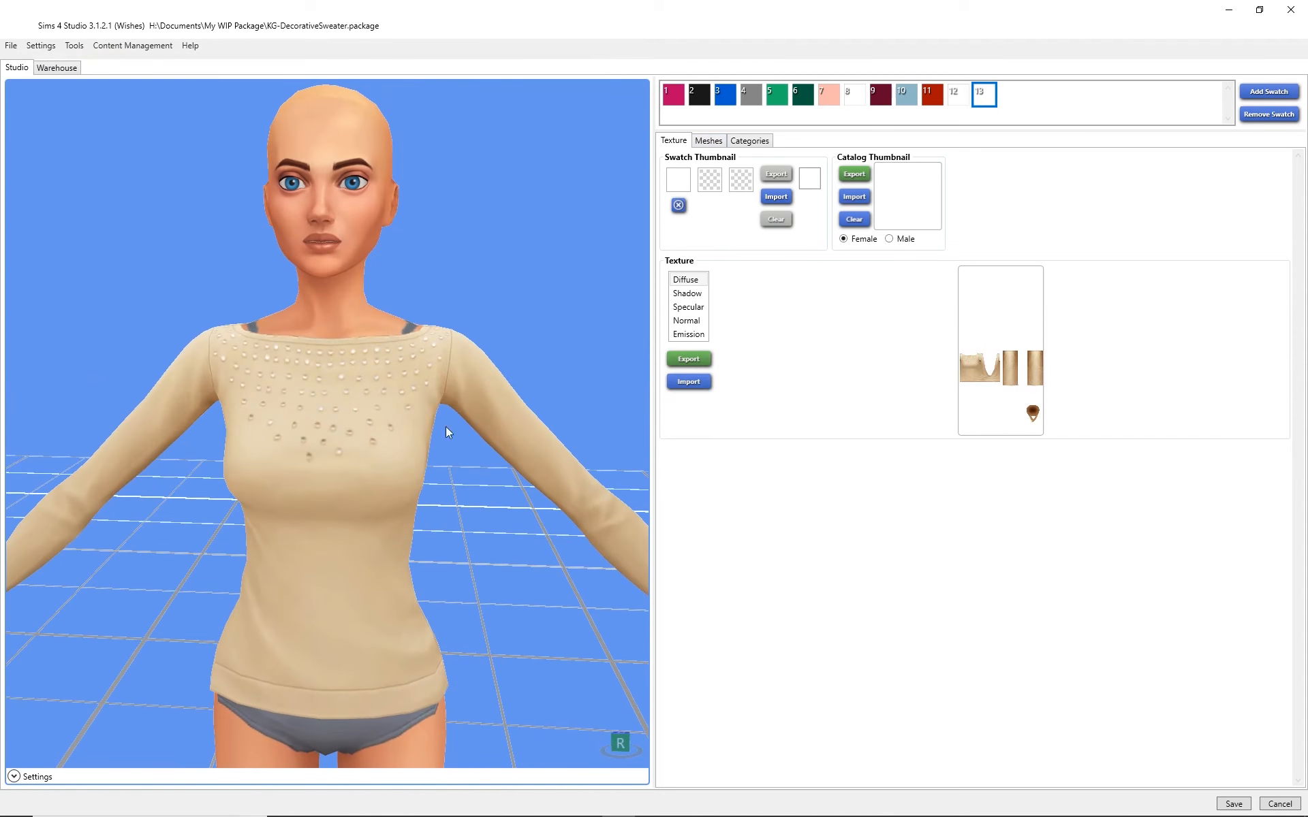
- Set swatch 13's thumbnail color to pale yellow #F3F7A8
click(678, 180)
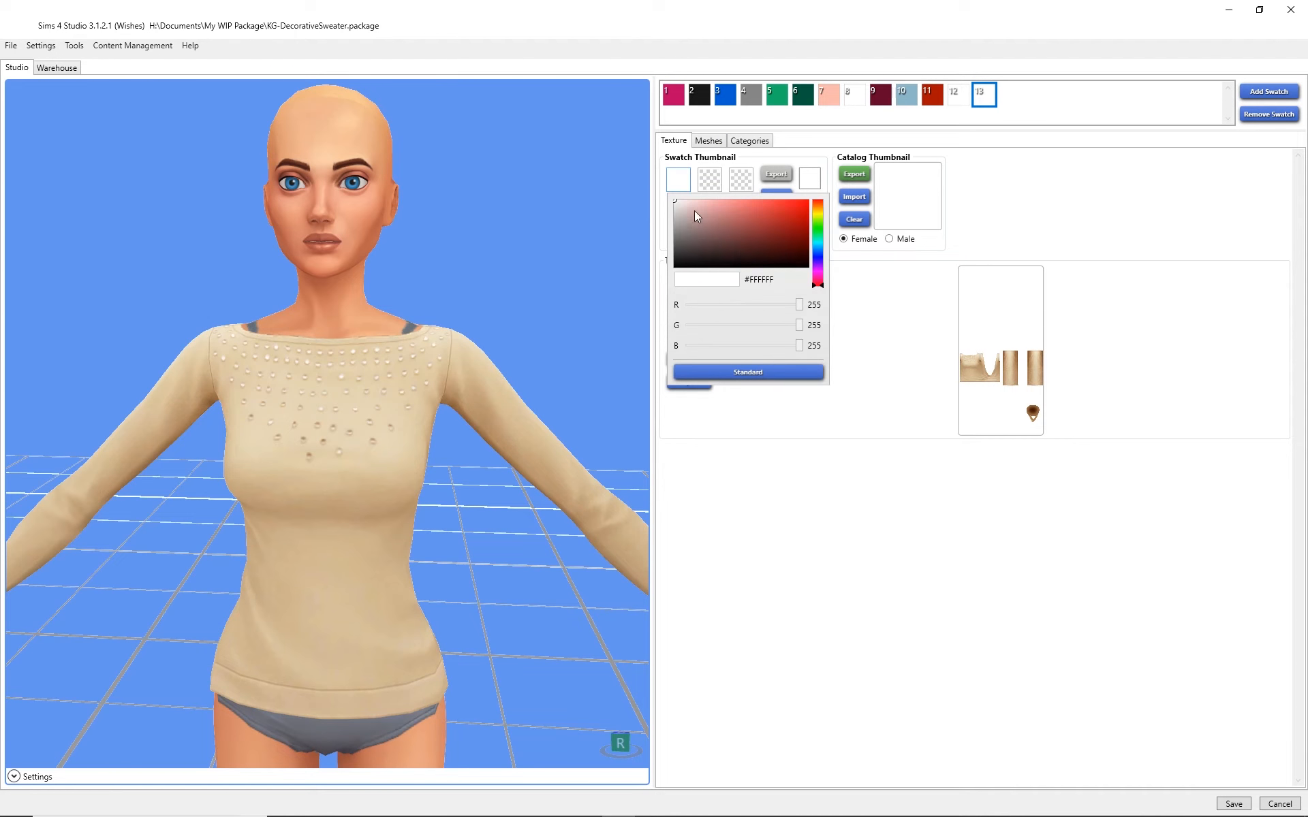
click(818, 218)
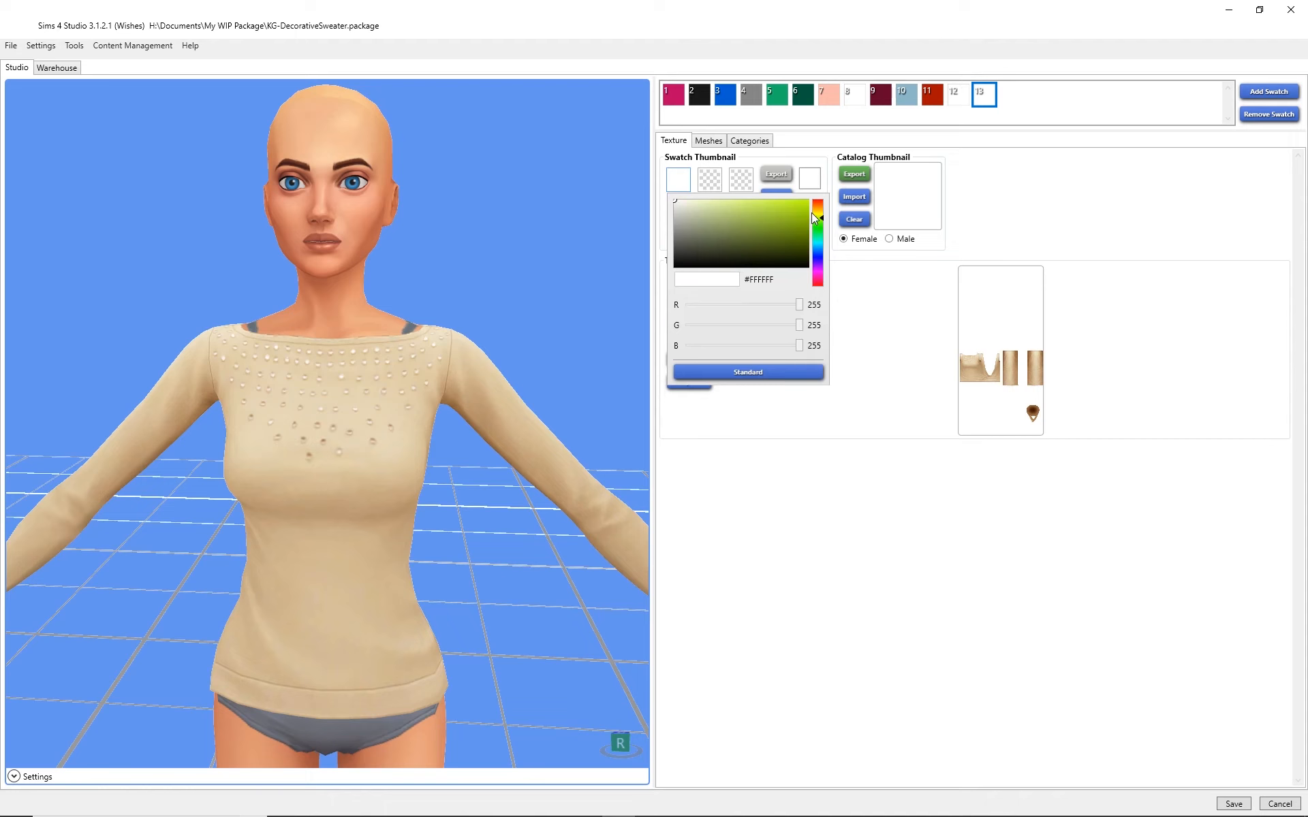
click(821, 216)
click(718, 202)
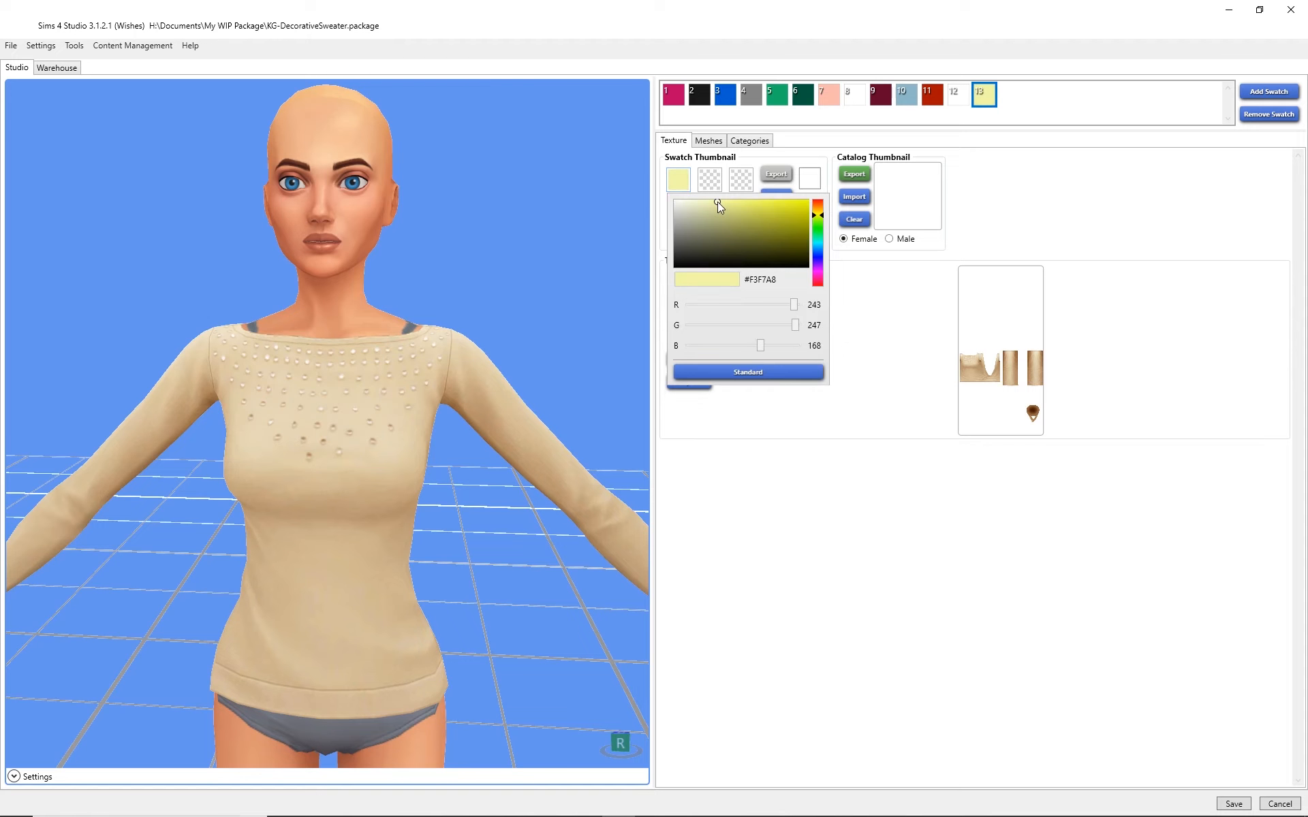
click(798, 455)
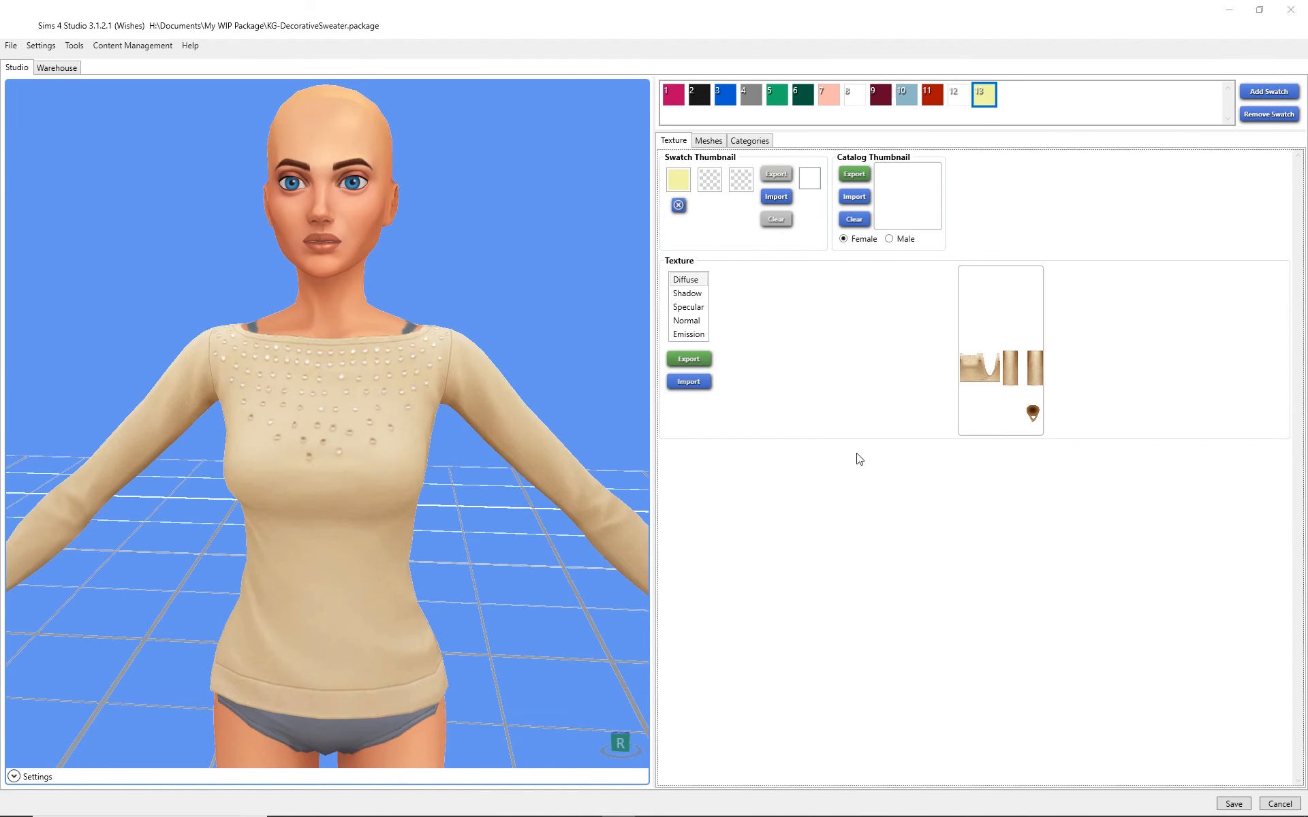
- In Photoshop, sample the beige from the front of the sweater texture and copy its hex code, e1cfae
key(alt+Tab)
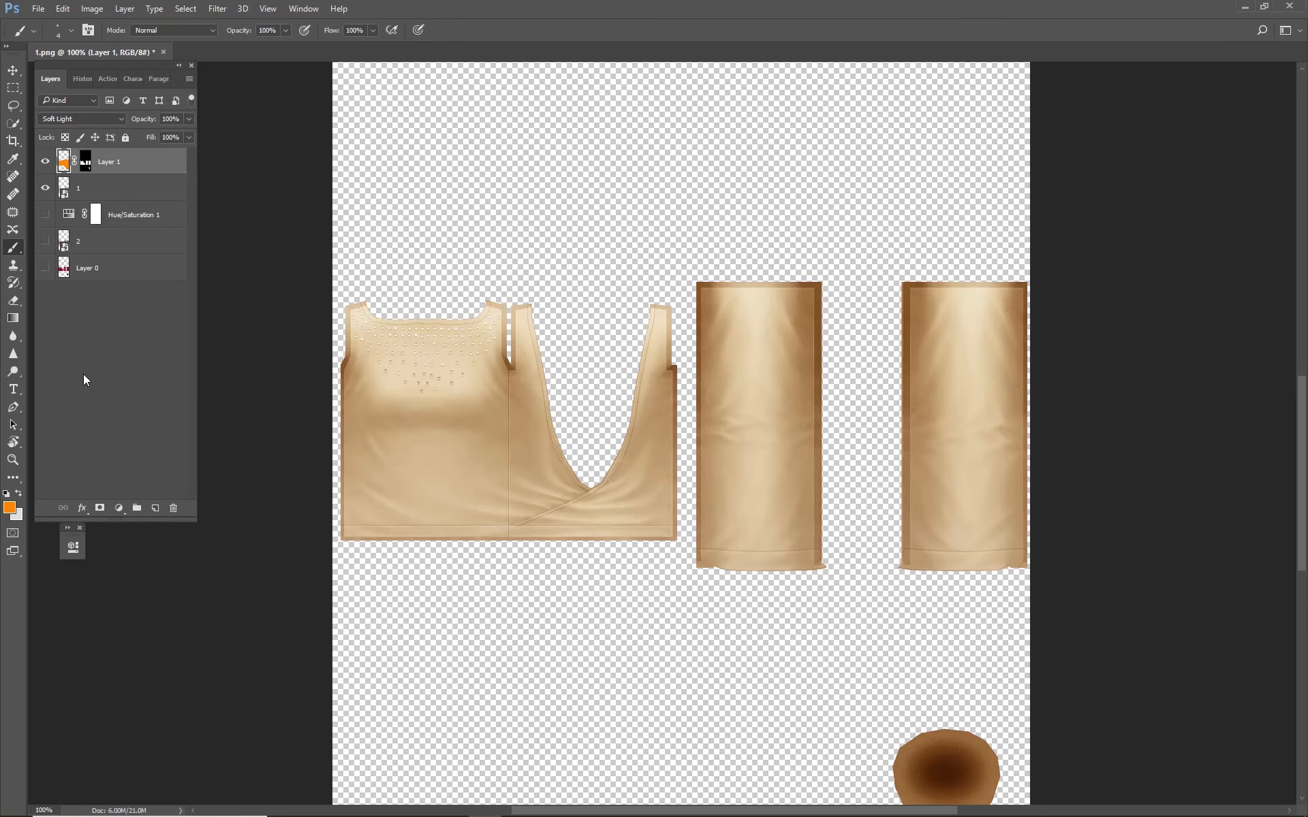
click(12, 159)
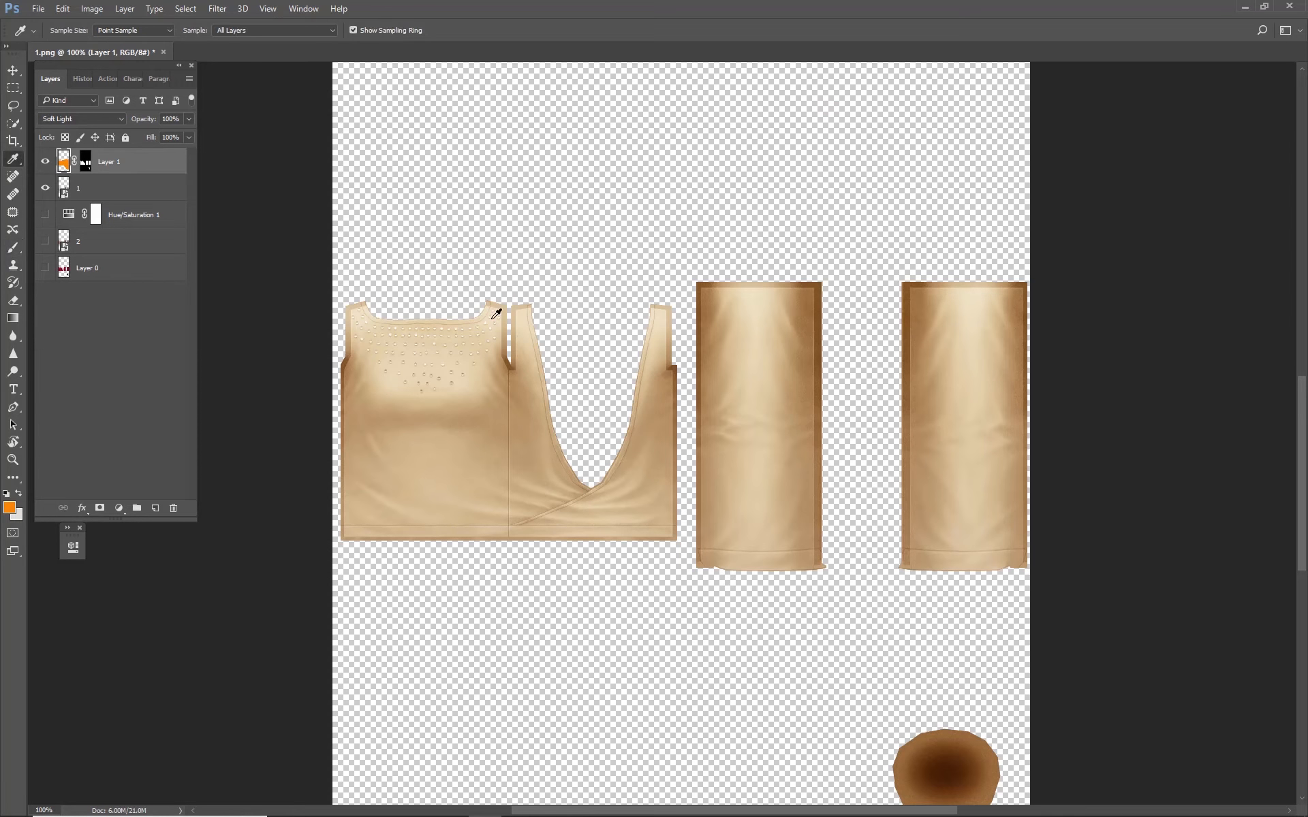
click(481, 369)
click(9, 507)
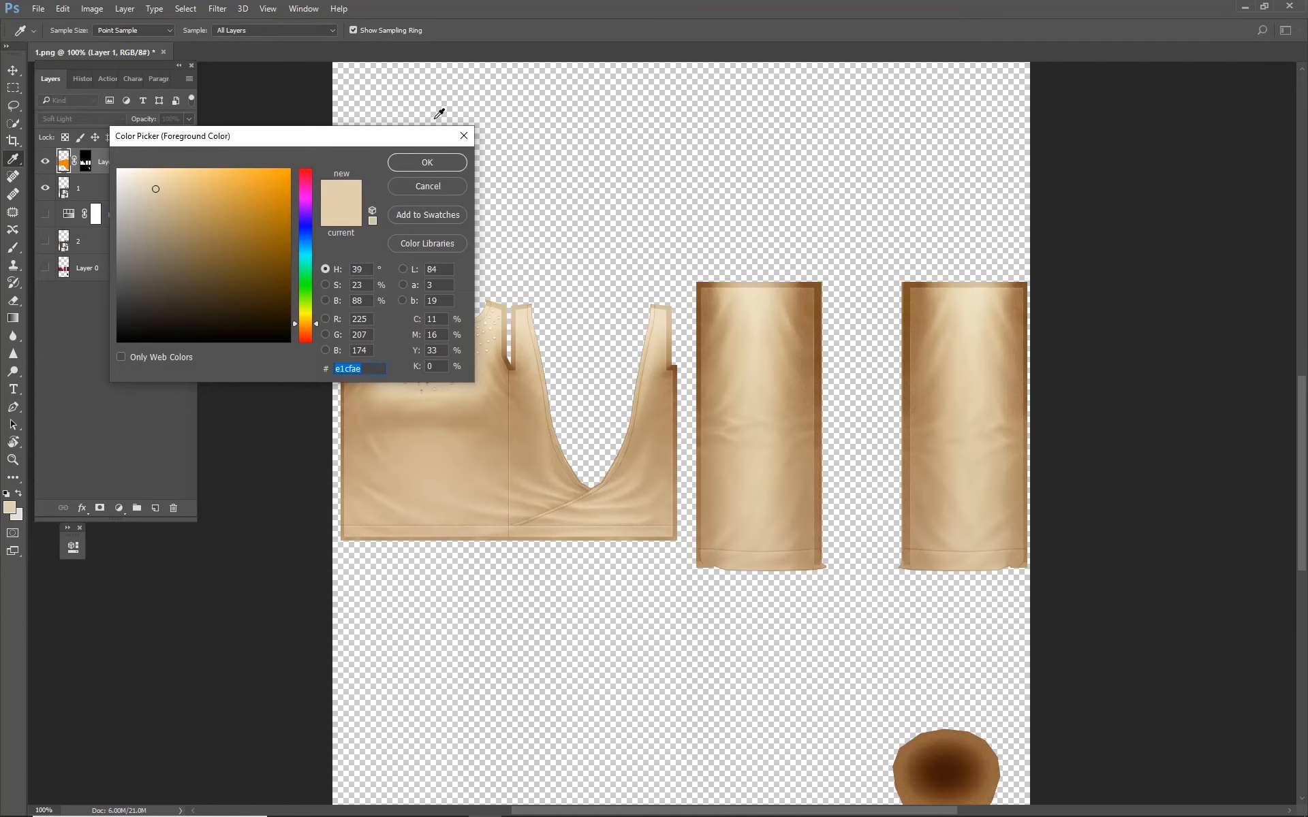
click(436, 165)
- In Sims 4 Studio, set swatch 13's thumbnail color to the copied beige hex code e1cfae
key(alt+Tab)
click(511, 358)
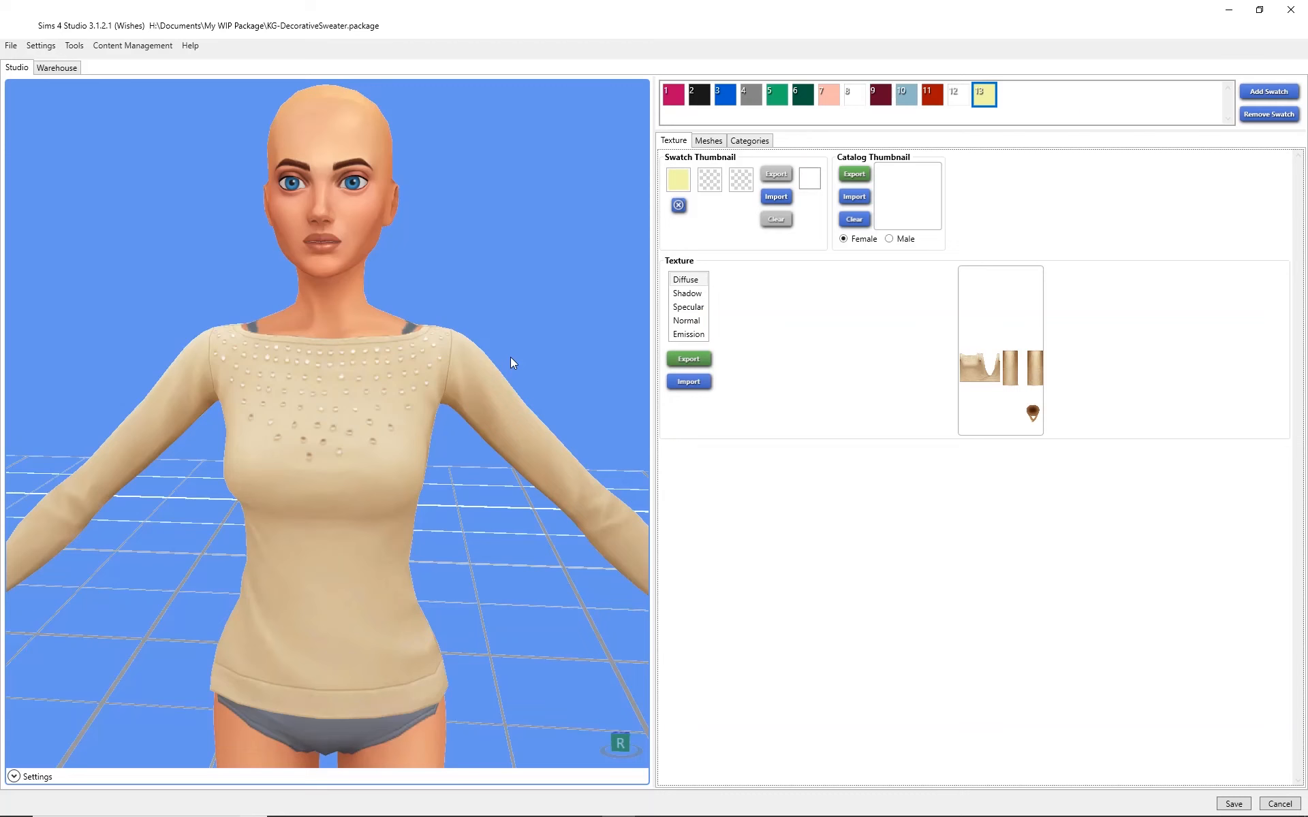
click(674, 182)
click(754, 279)
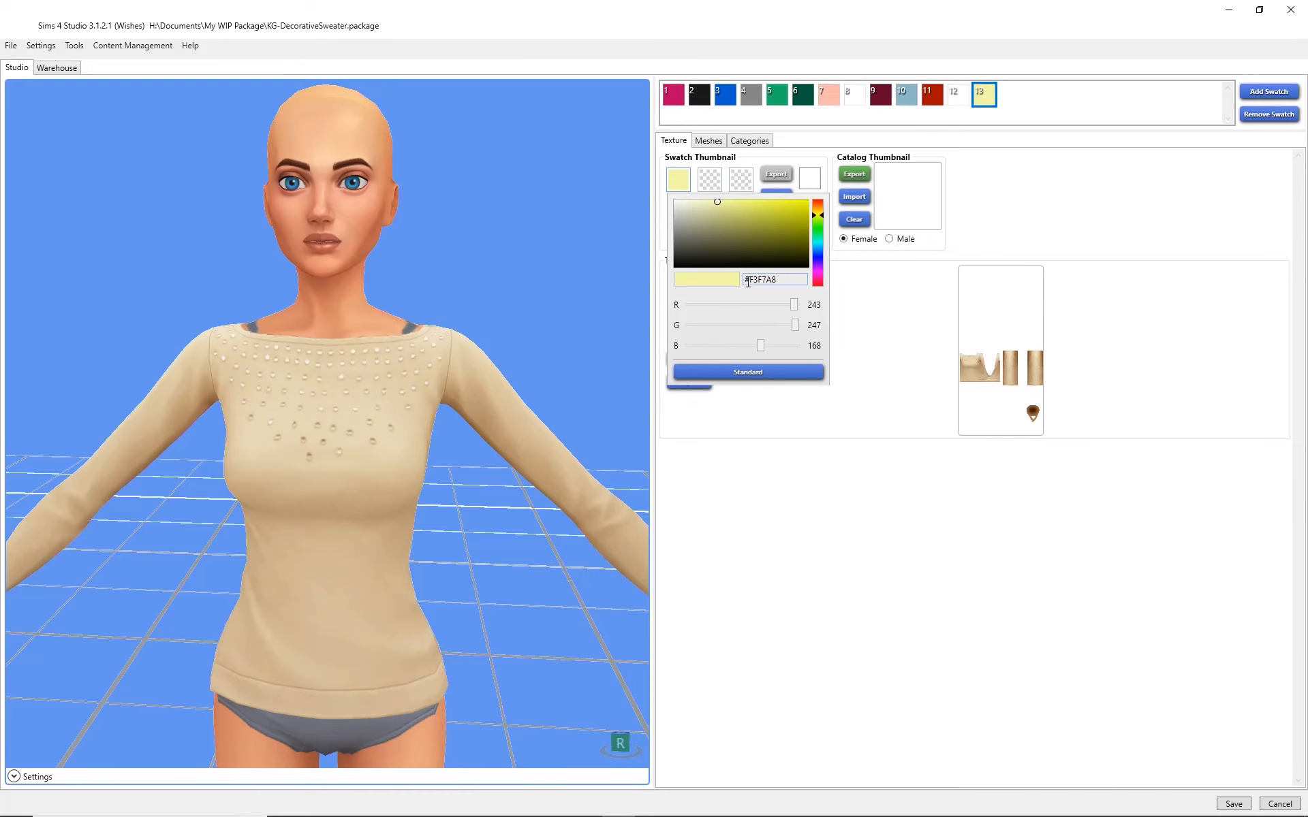
drag(754, 279, 819, 285)
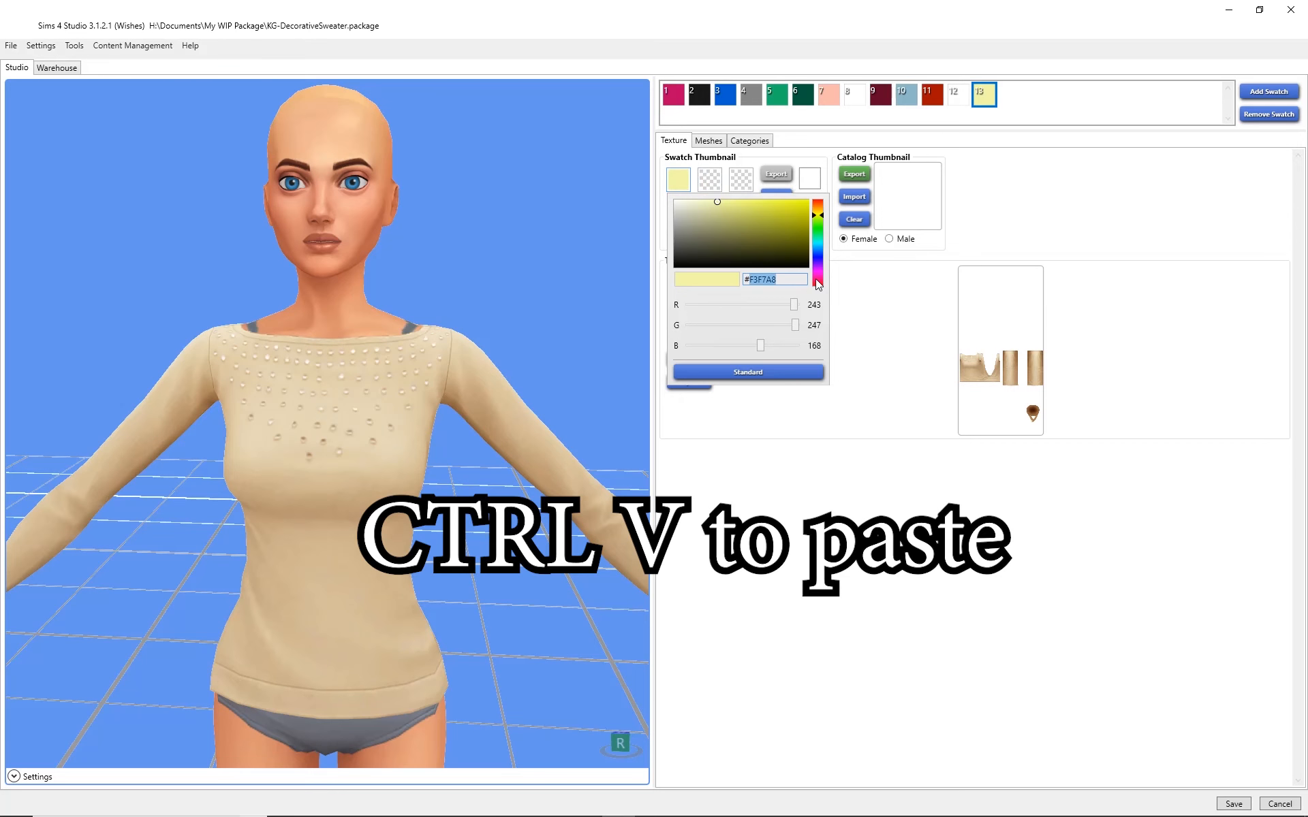
key(ctrl+v)
click(869, 320)
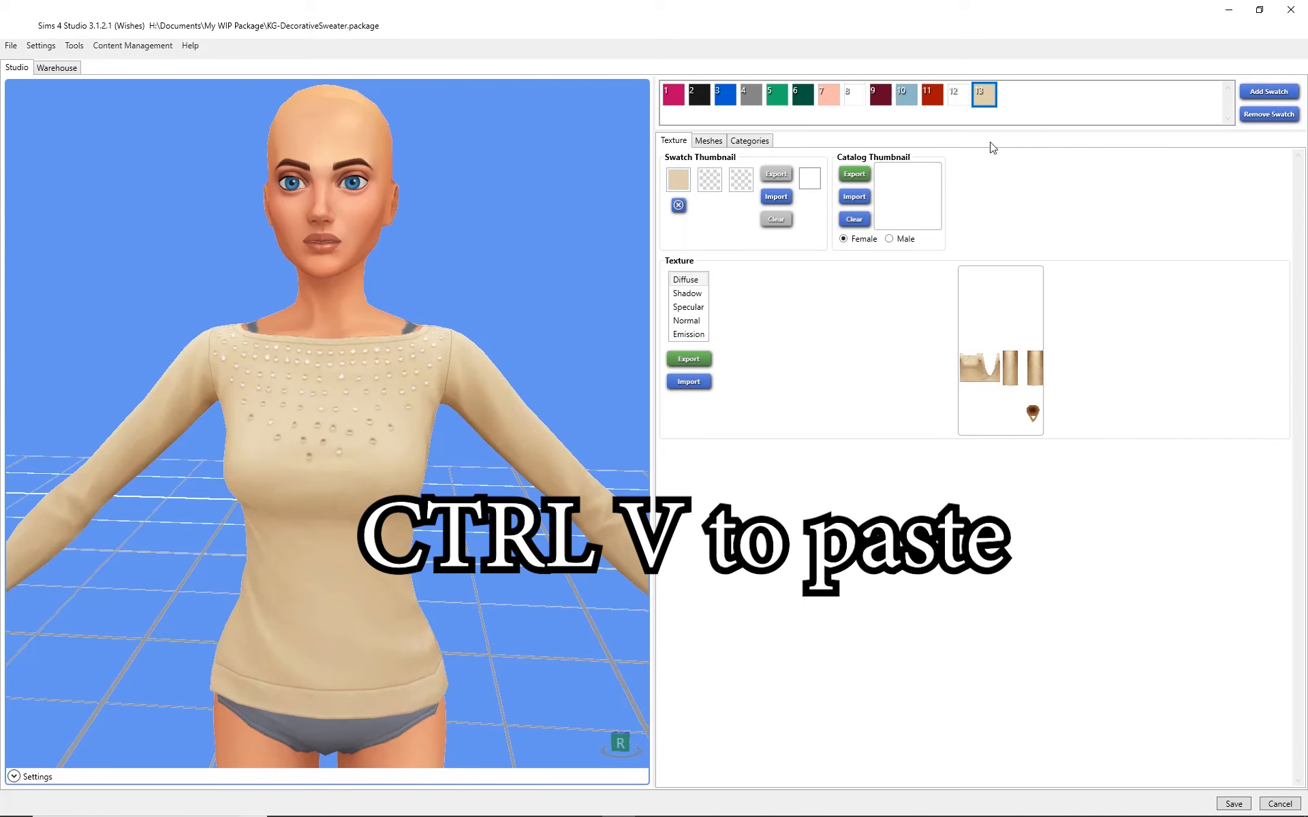
- Select swatch 12, then in Photoshop set Layer 1's blend mode to Linear Burn and copy the sampled orange's hex code, bc4f00
click(958, 96)
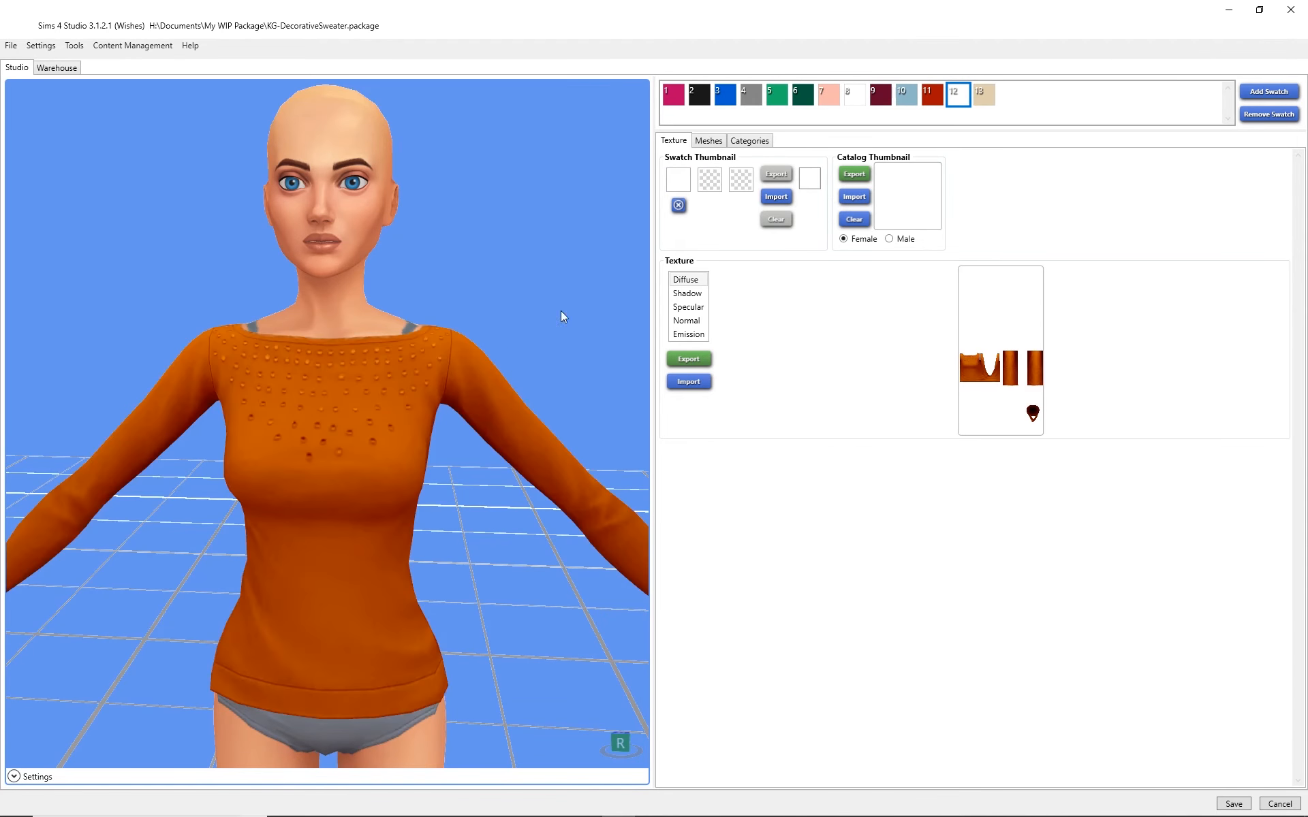
key(alt+Tab)
click(478, 375)
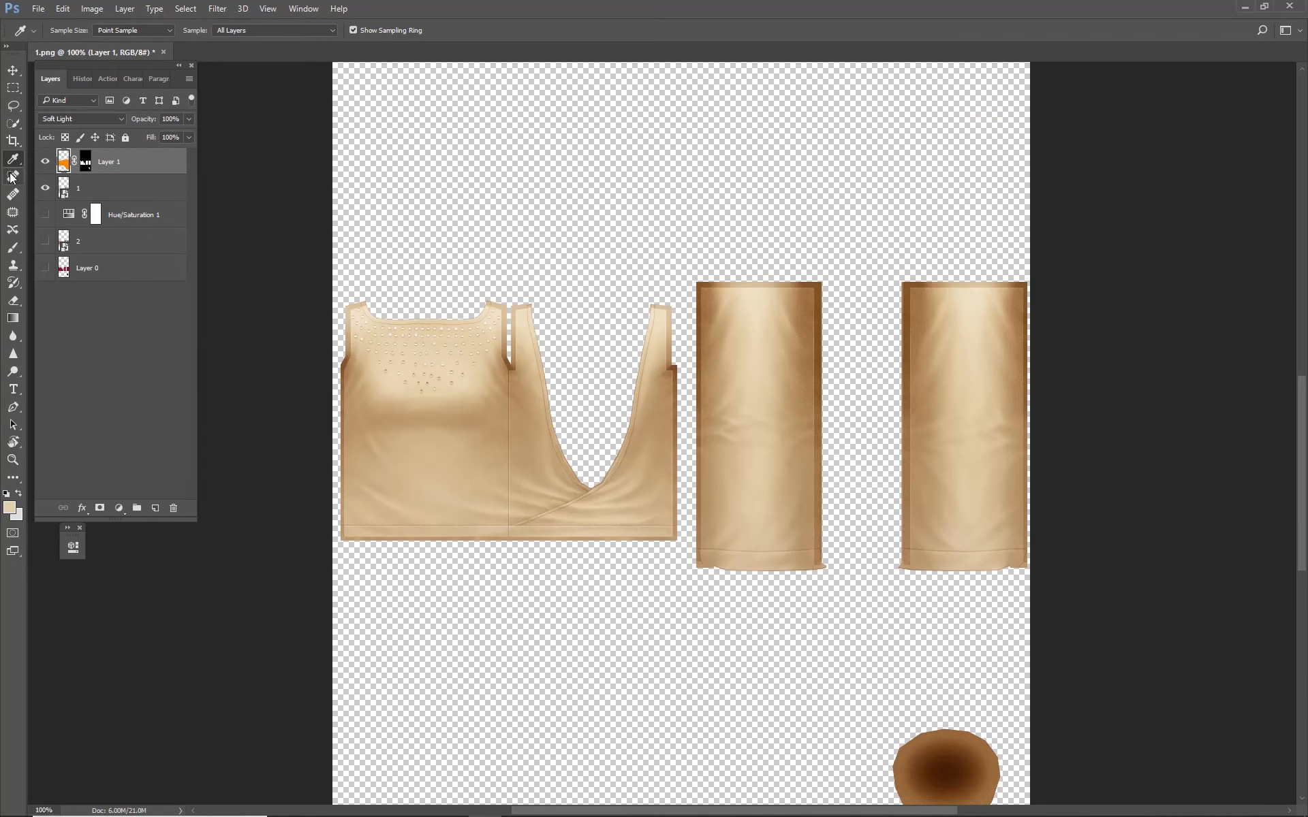
click(92, 117)
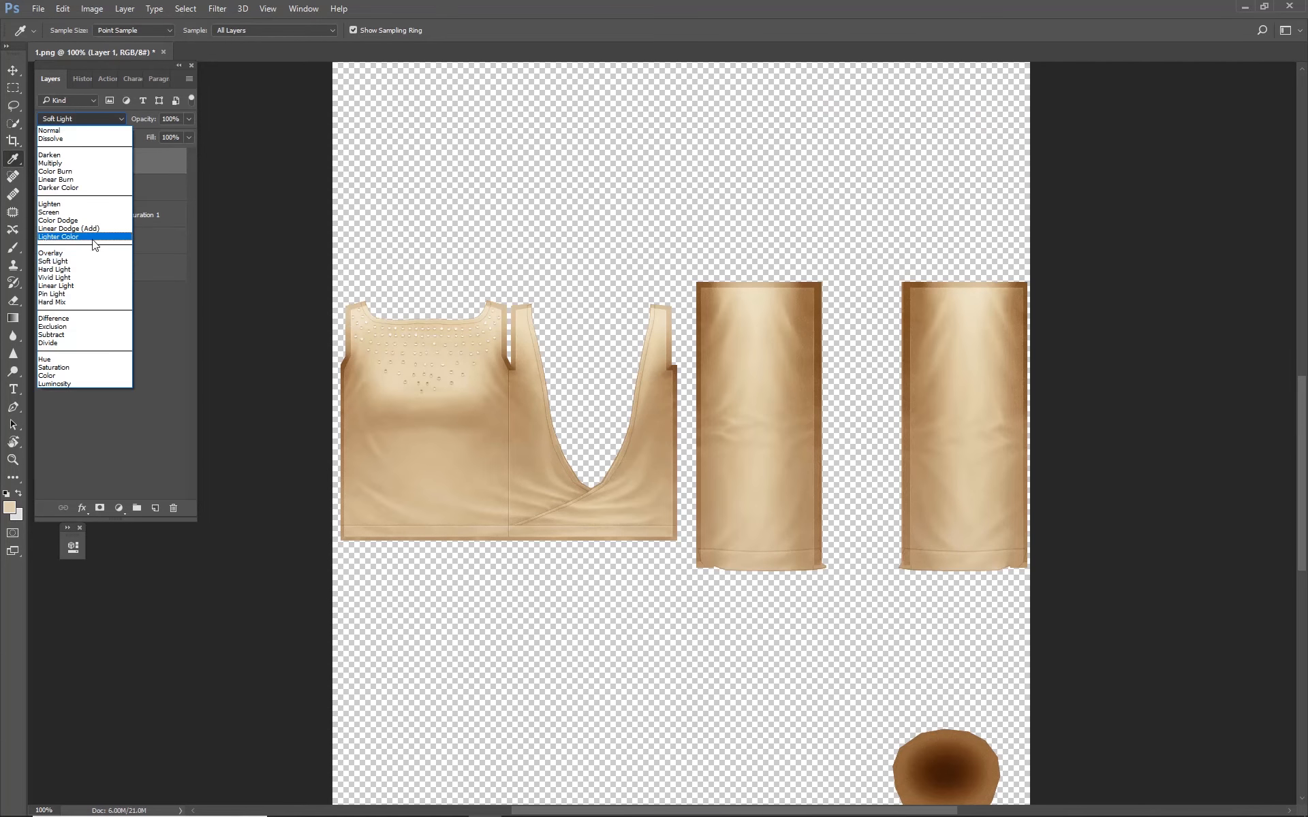
click(73, 180)
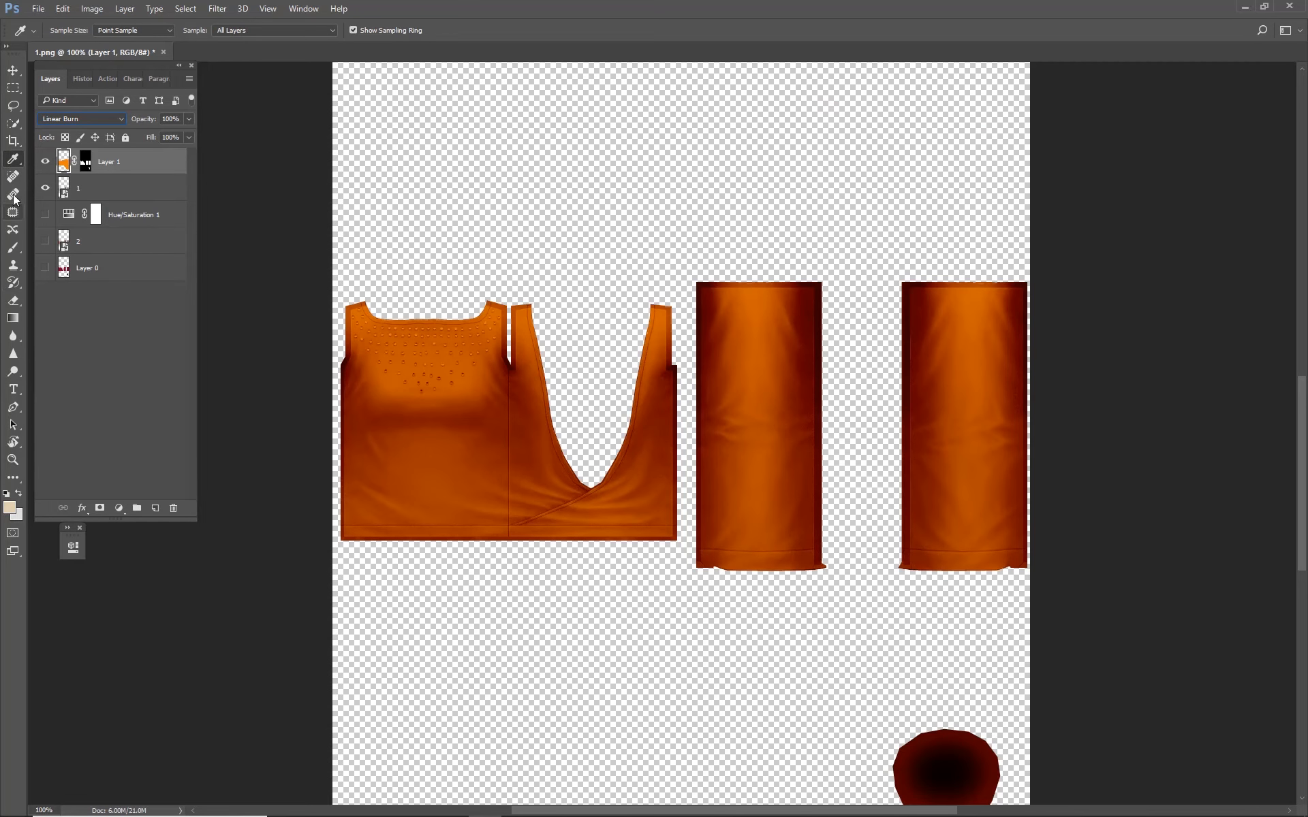
click(11, 508)
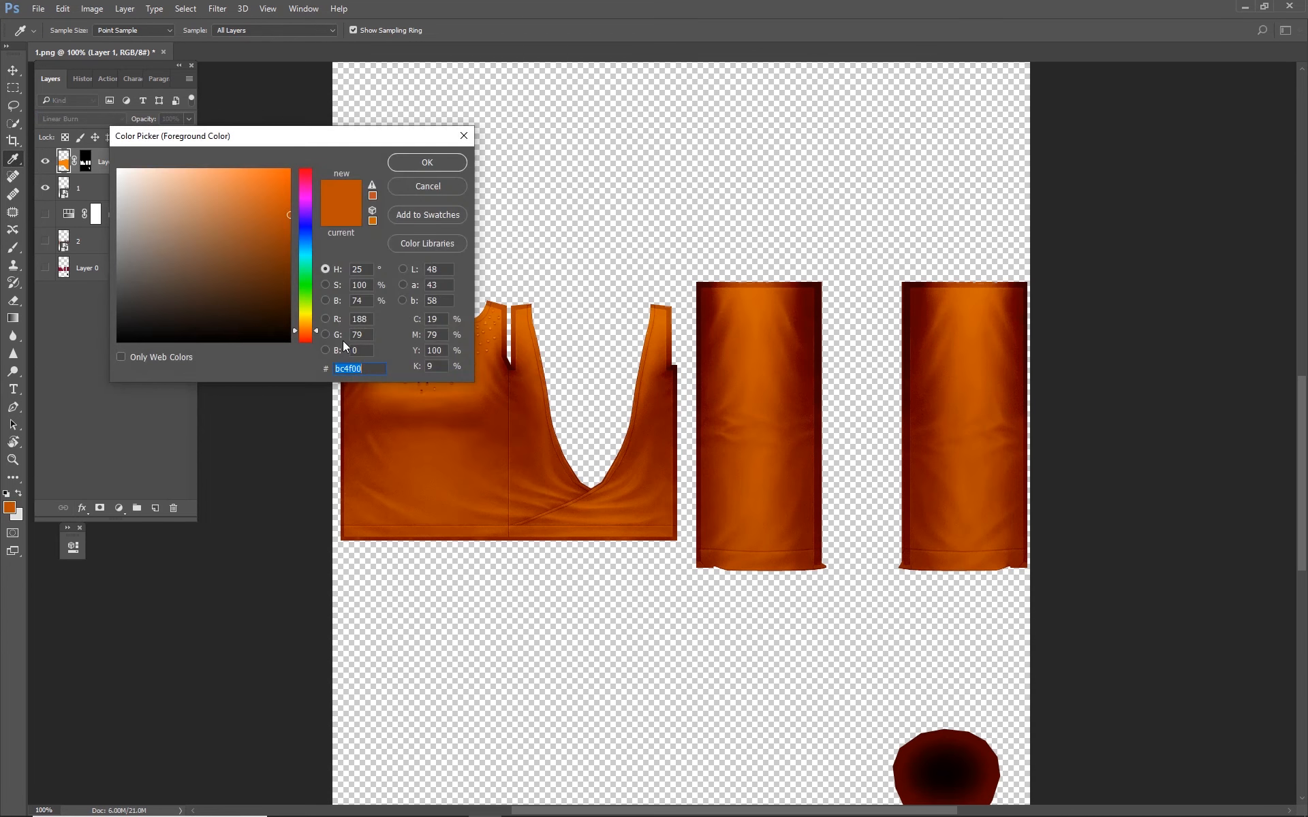
click(435, 161)
- In Sims 4 Studio, set swatch 12's thumbnail color to #bc4f00
key(alt+Tab)
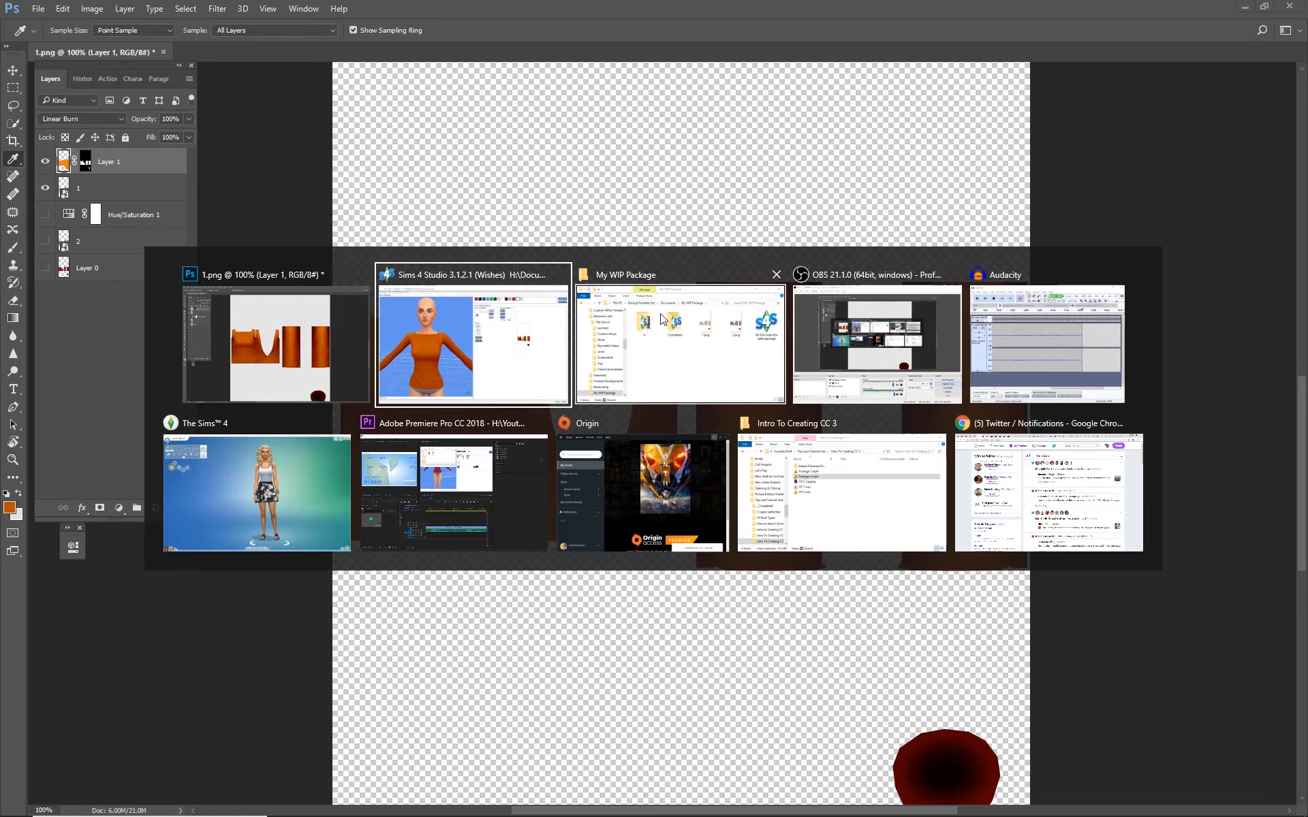
click(679, 179)
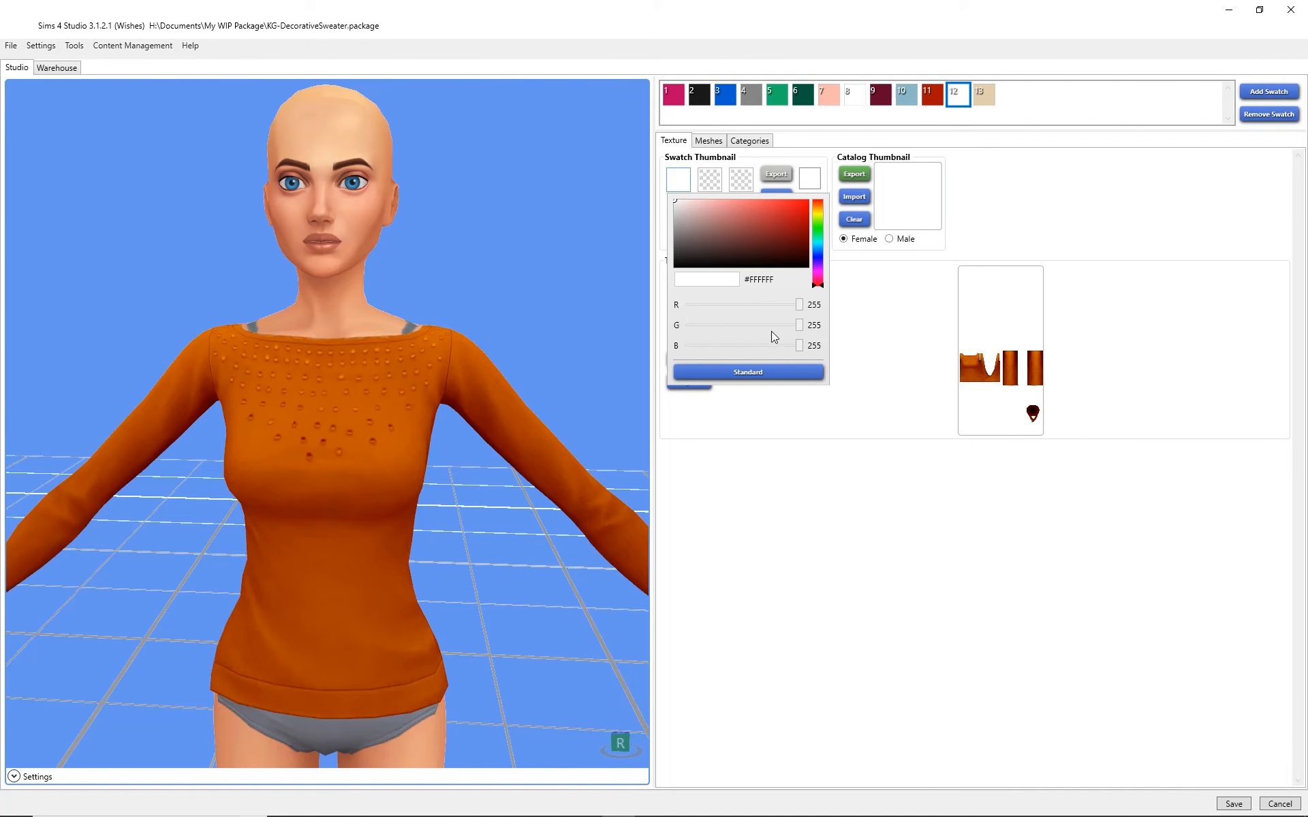
drag(748, 279, 805, 281)
text(#bc4f00)
click(889, 312)
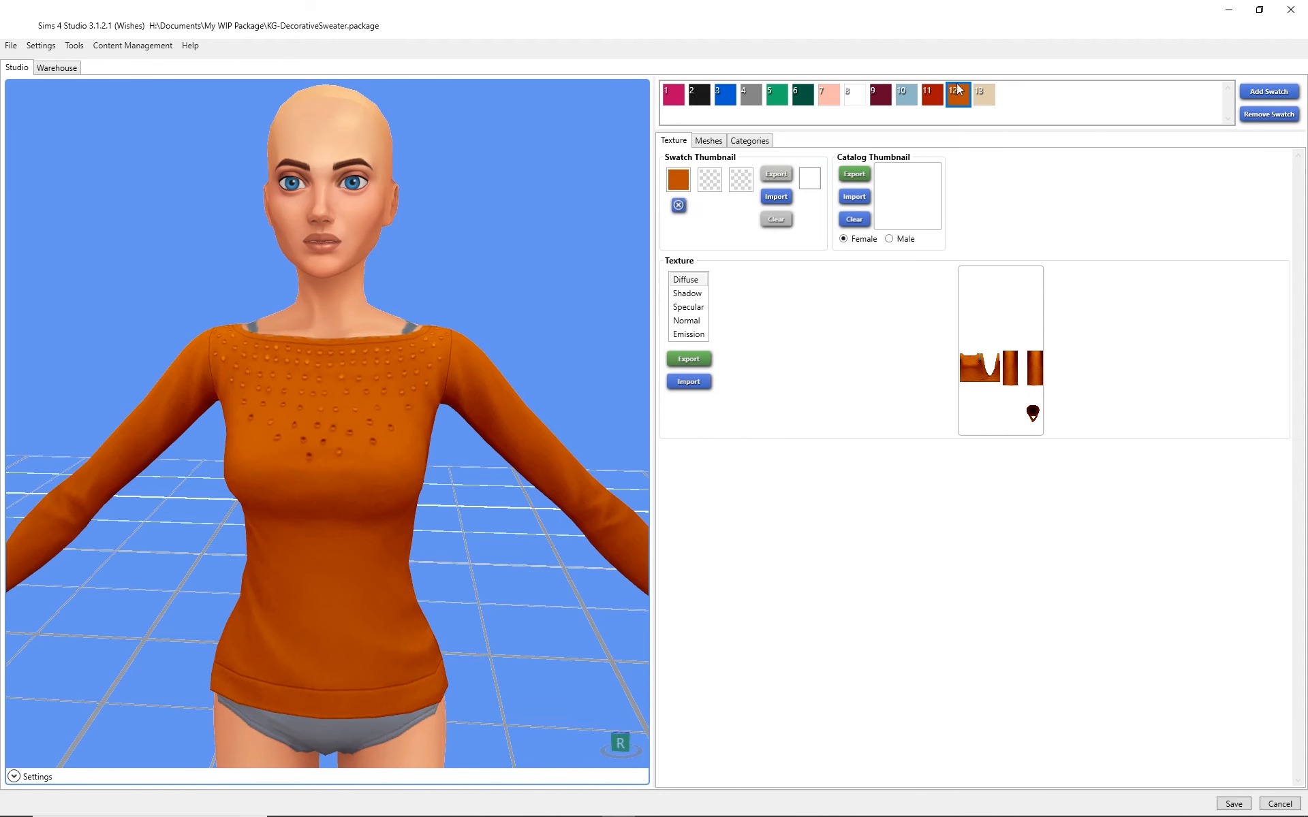
- Compare the sweater textures of swatches 10 through 13 on the model and view the beige one from farther away
click(903, 95)
click(932, 95)
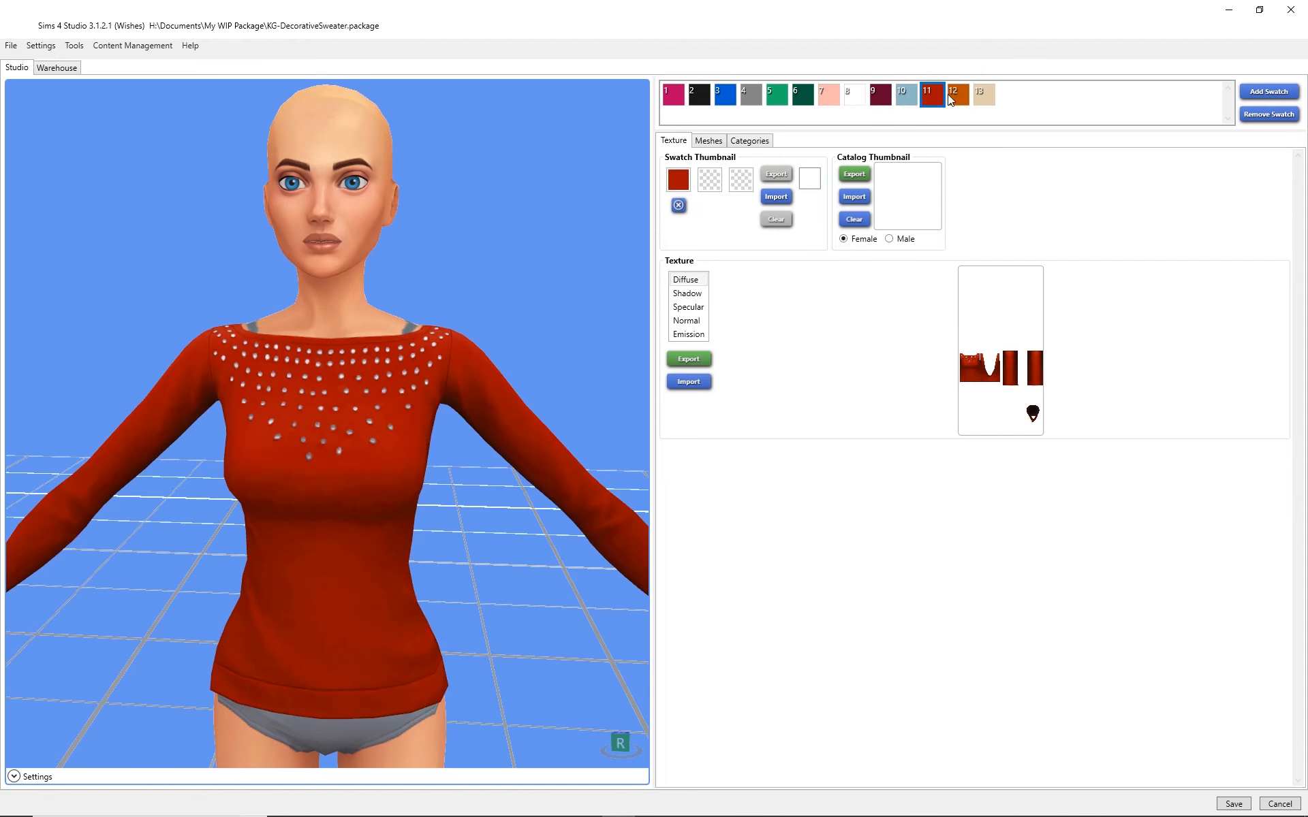
click(958, 95)
click(985, 94)
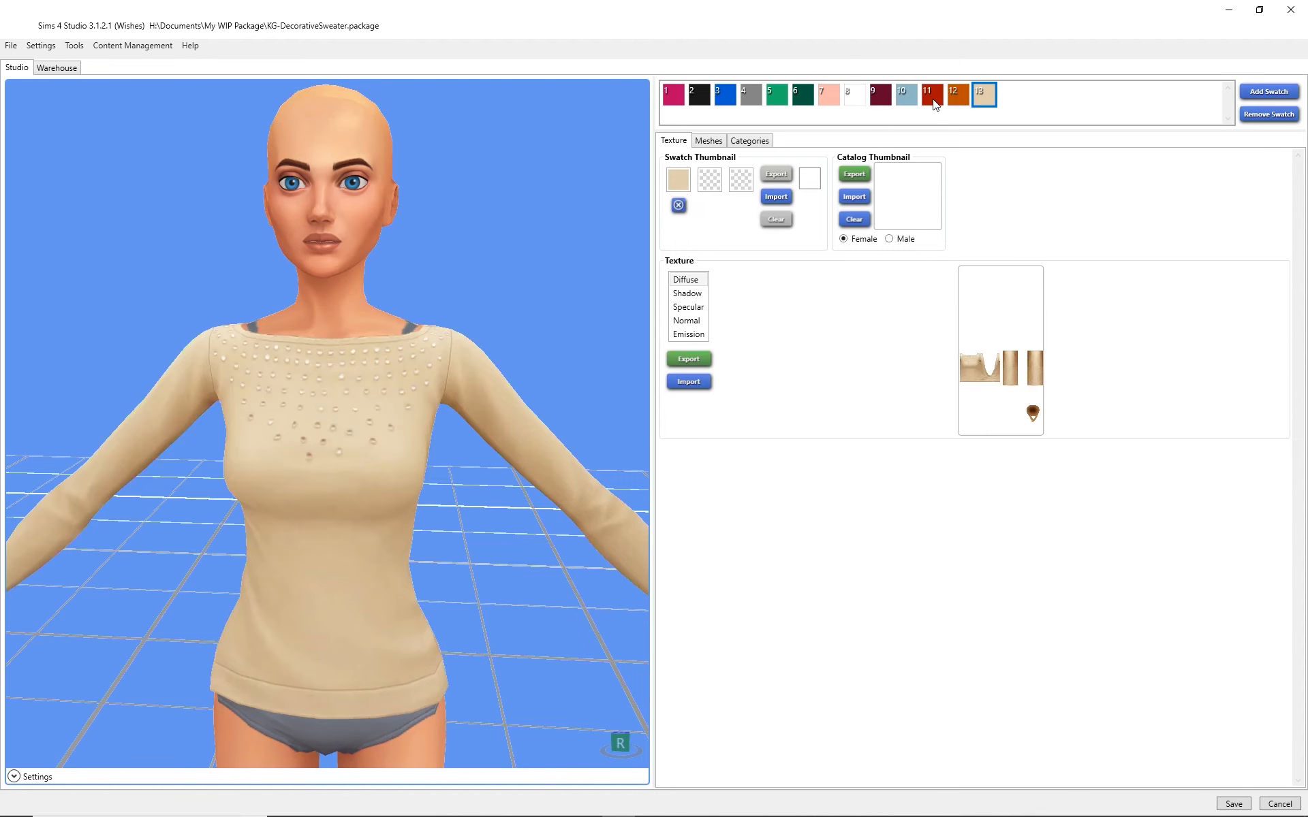
click(931, 96)
click(903, 101)
click(955, 92)
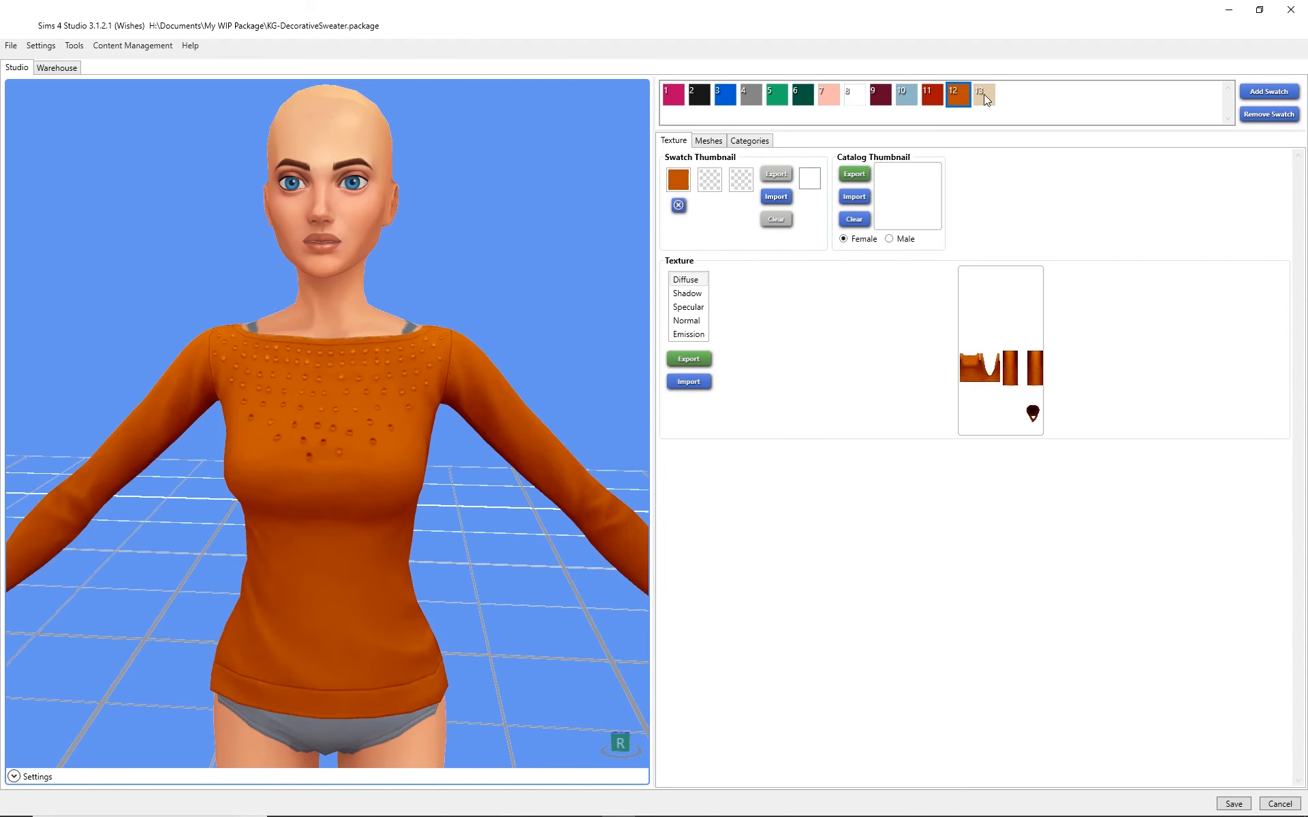
click(984, 94)
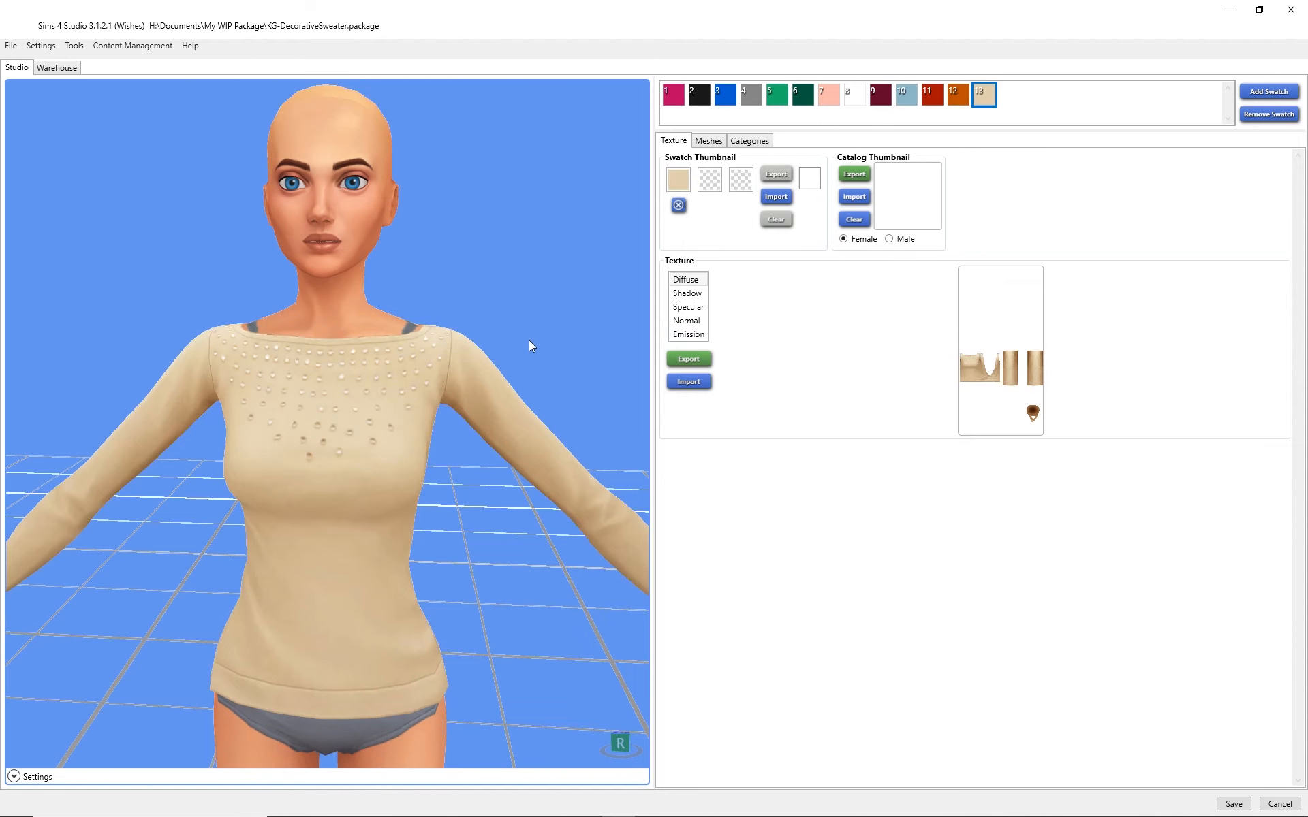
scroll(529, 341, down, 4)
drag(511, 346, 517, 337)
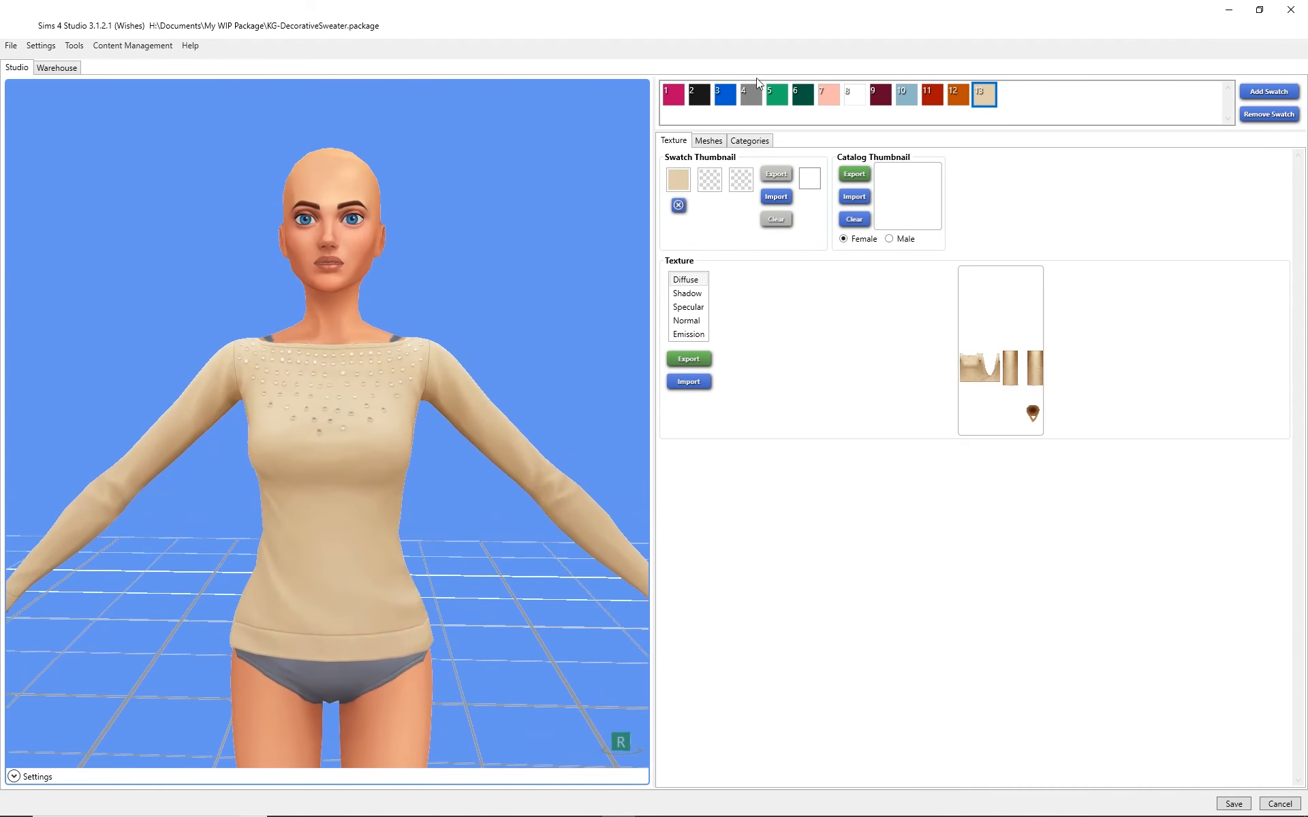
- Remove swatches 2 through 8, from the black one to the white one
click(699, 94)
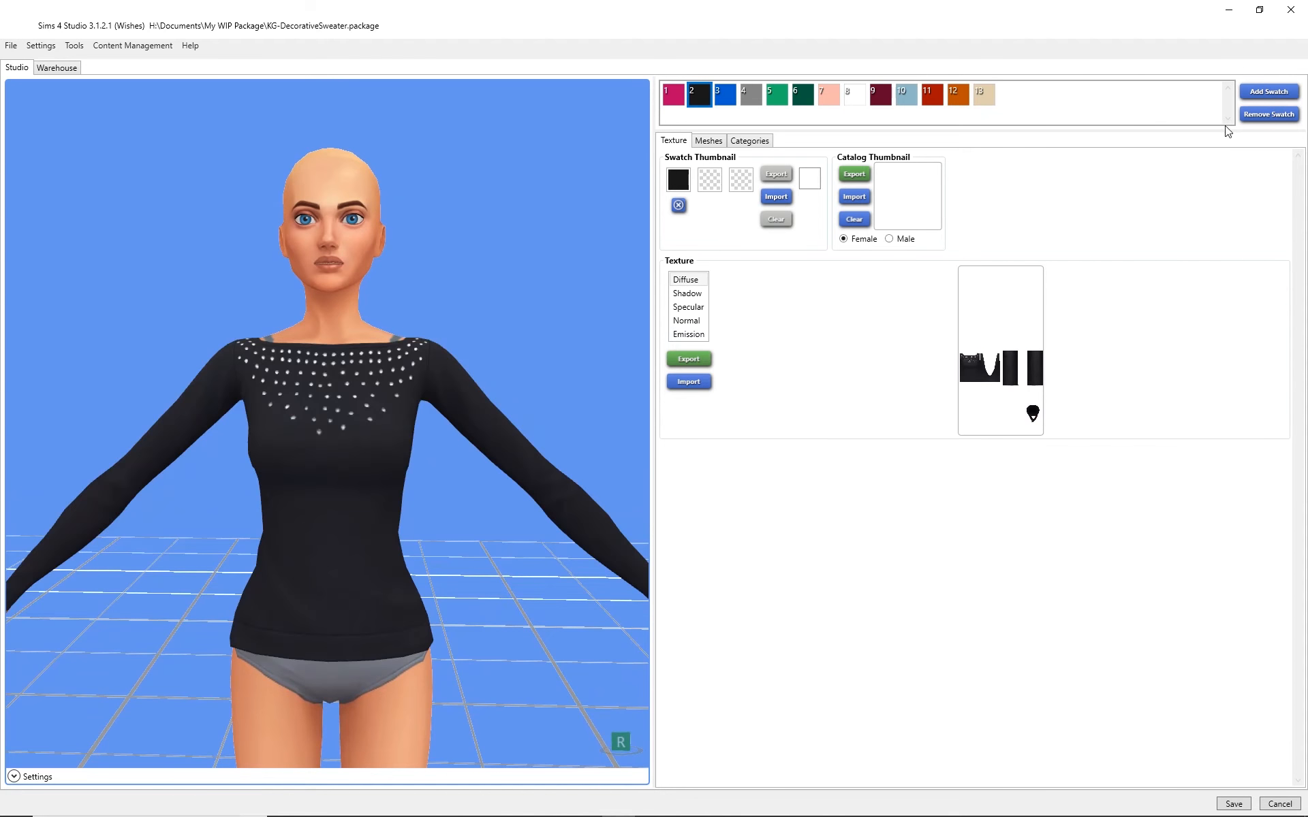
double_click(1284, 116)
click(1282, 115)
click(1283, 116)
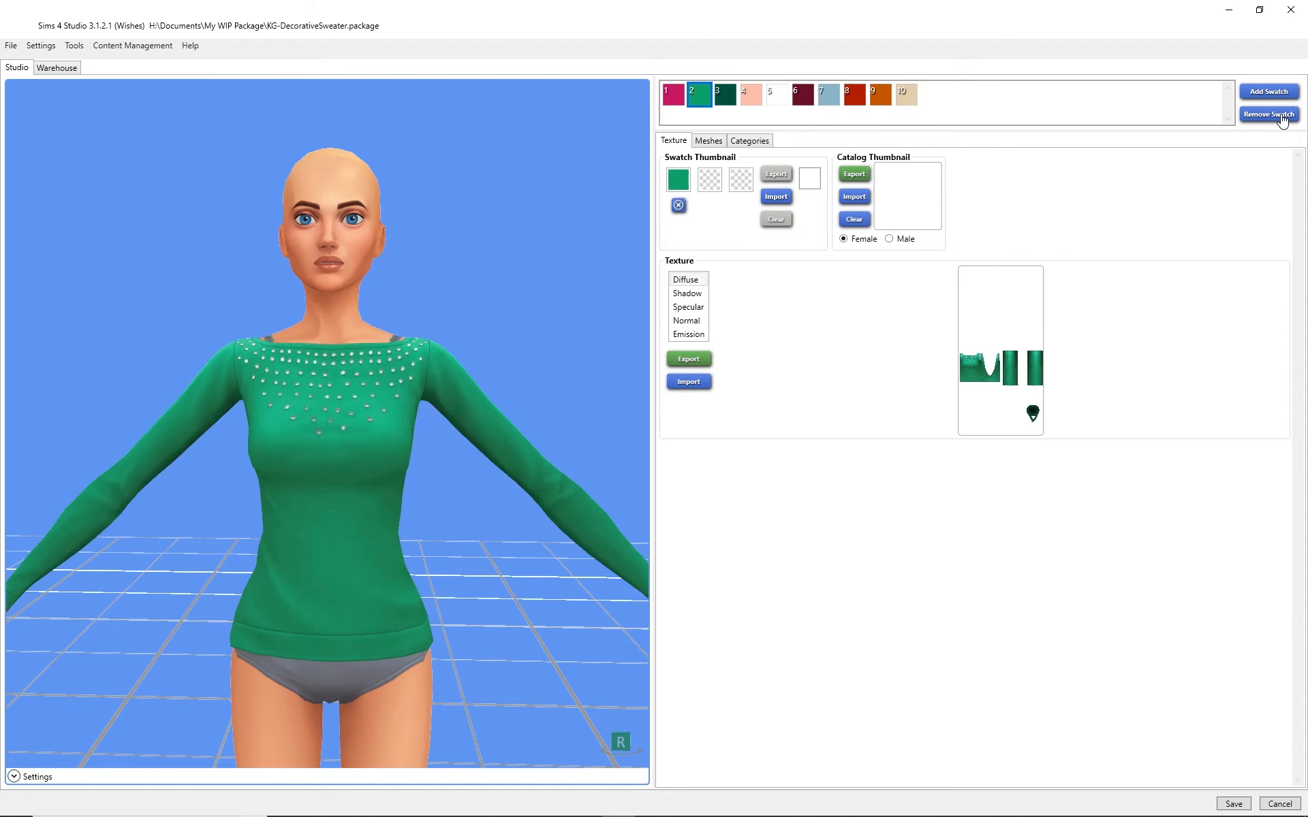
click(1283, 116)
click(1282, 116)
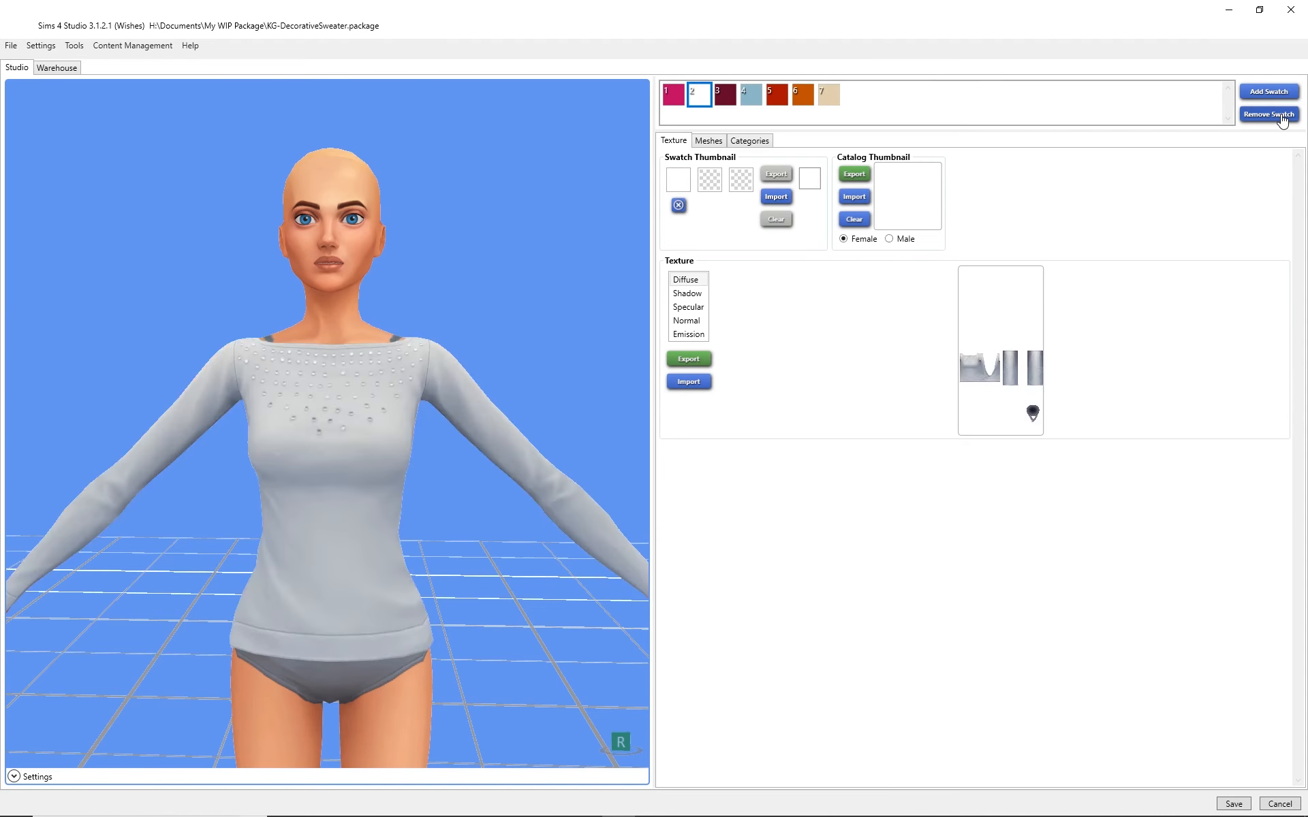
click(1282, 116)
- Remove the pink and dark maroon swatches from the start of the swatch list
click(674, 93)
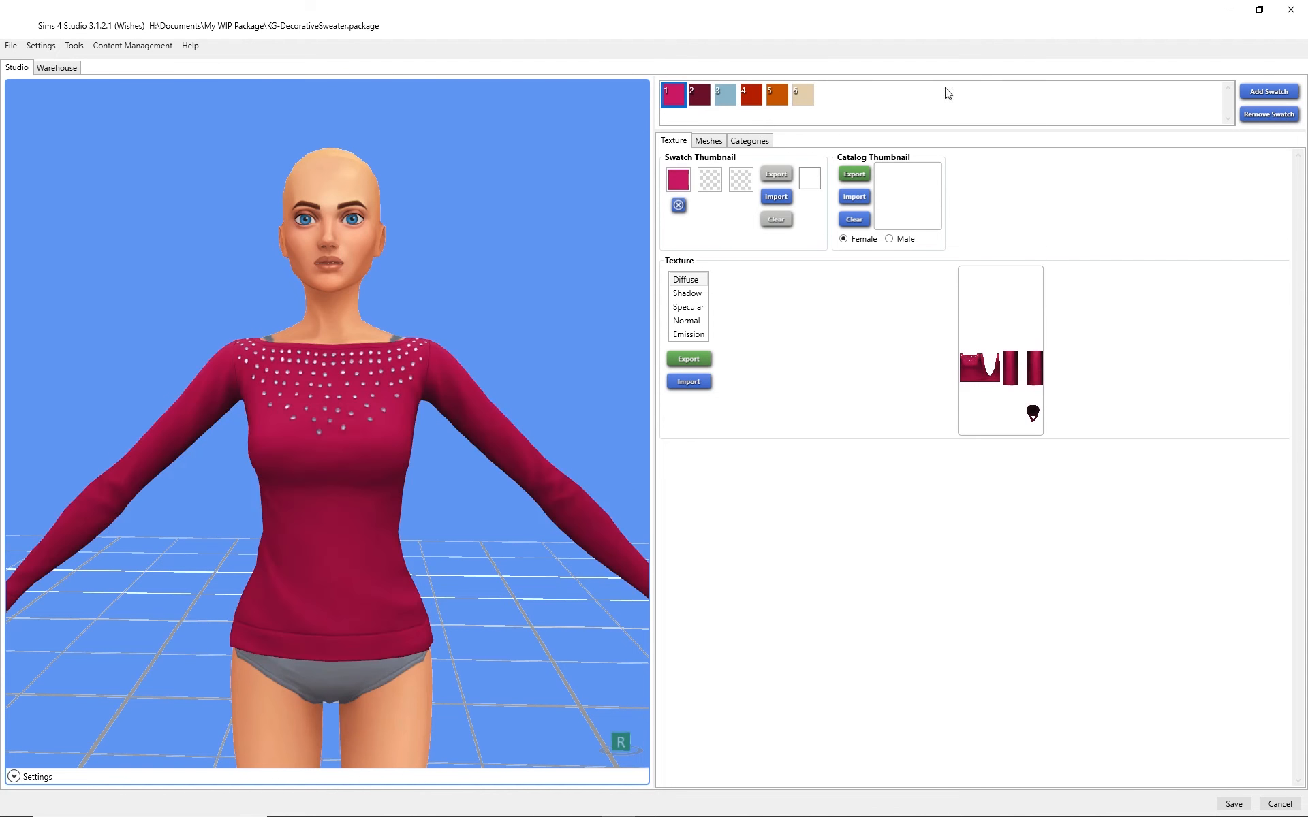
click(1254, 114)
click(675, 101)
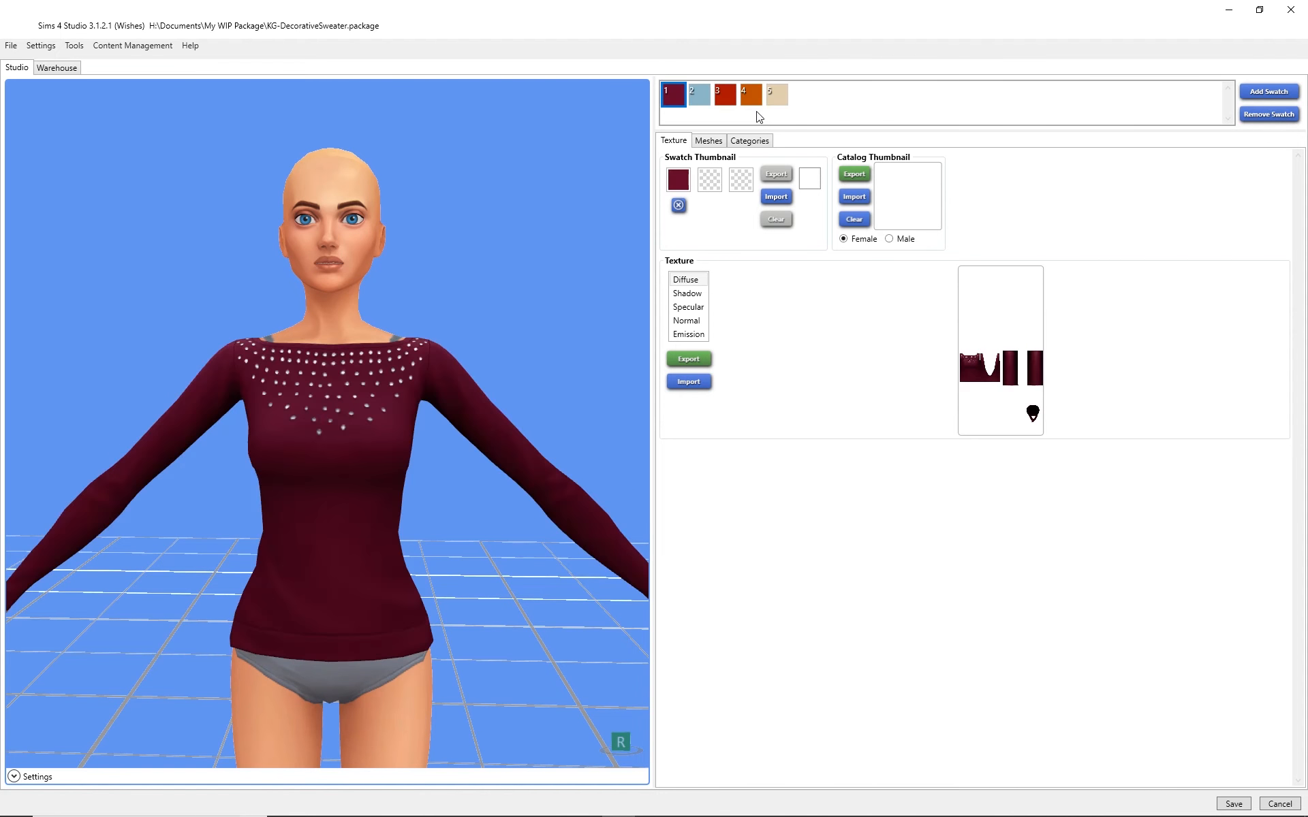
click(1250, 116)
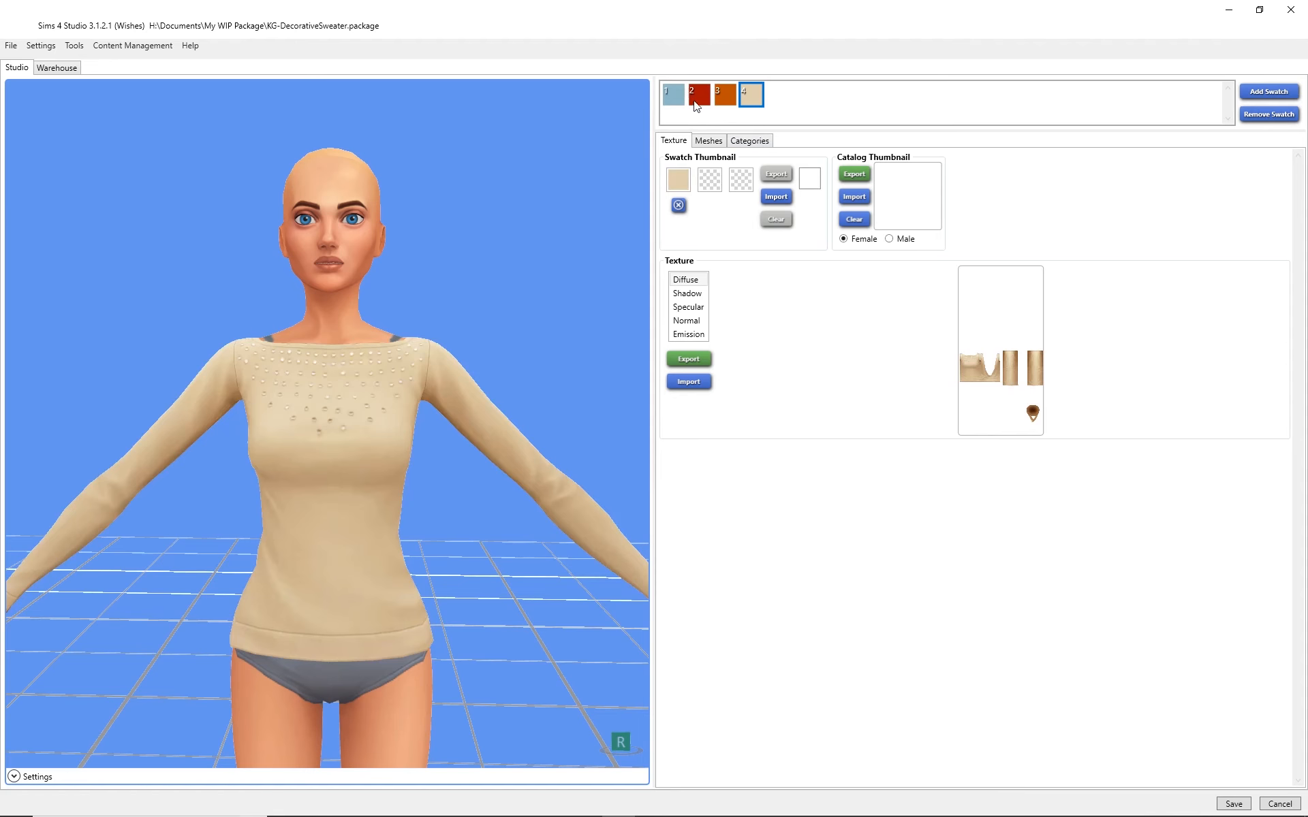
- Recategorize the colors of two swatches: beige swatch 4 from White to Yellow, and orange swatch 3 from White to Orange
click(752, 143)
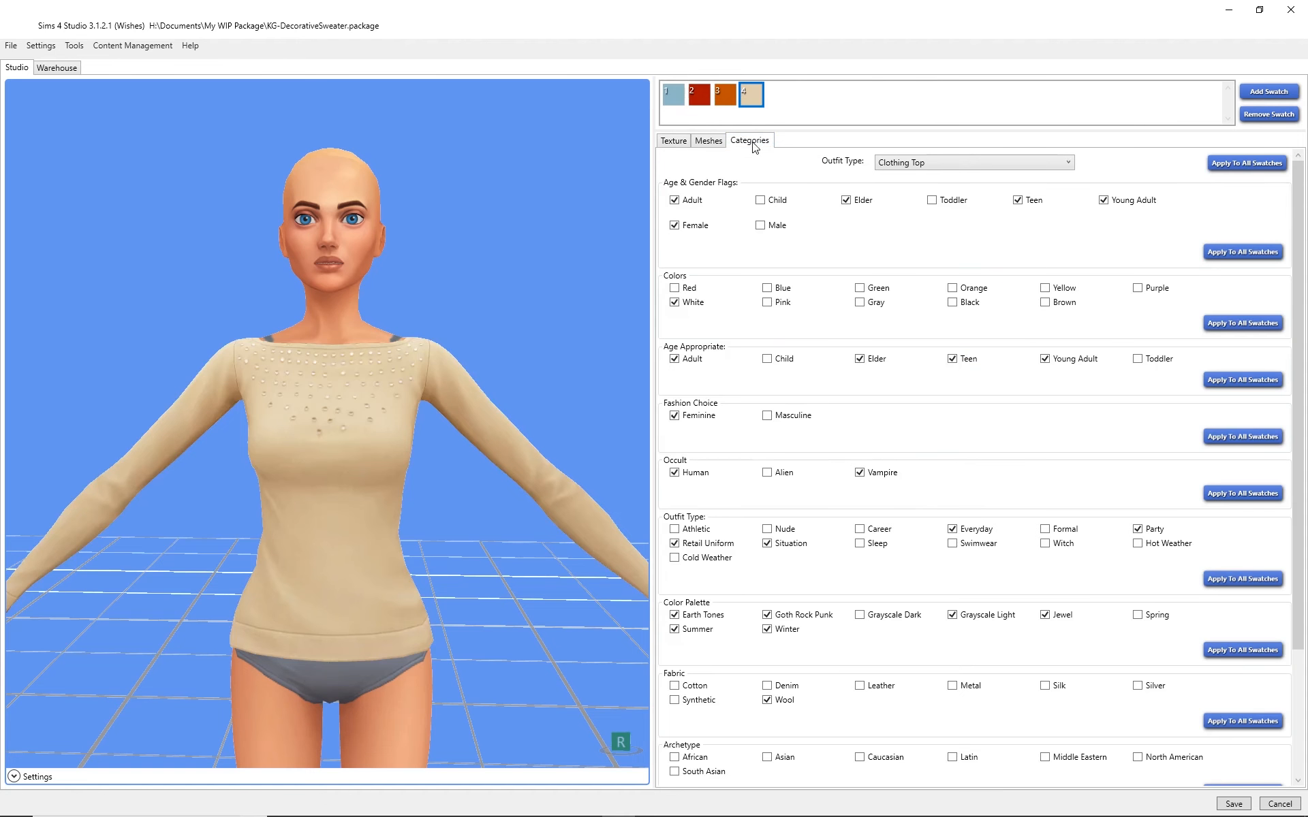
click(676, 302)
click(1047, 288)
click(730, 99)
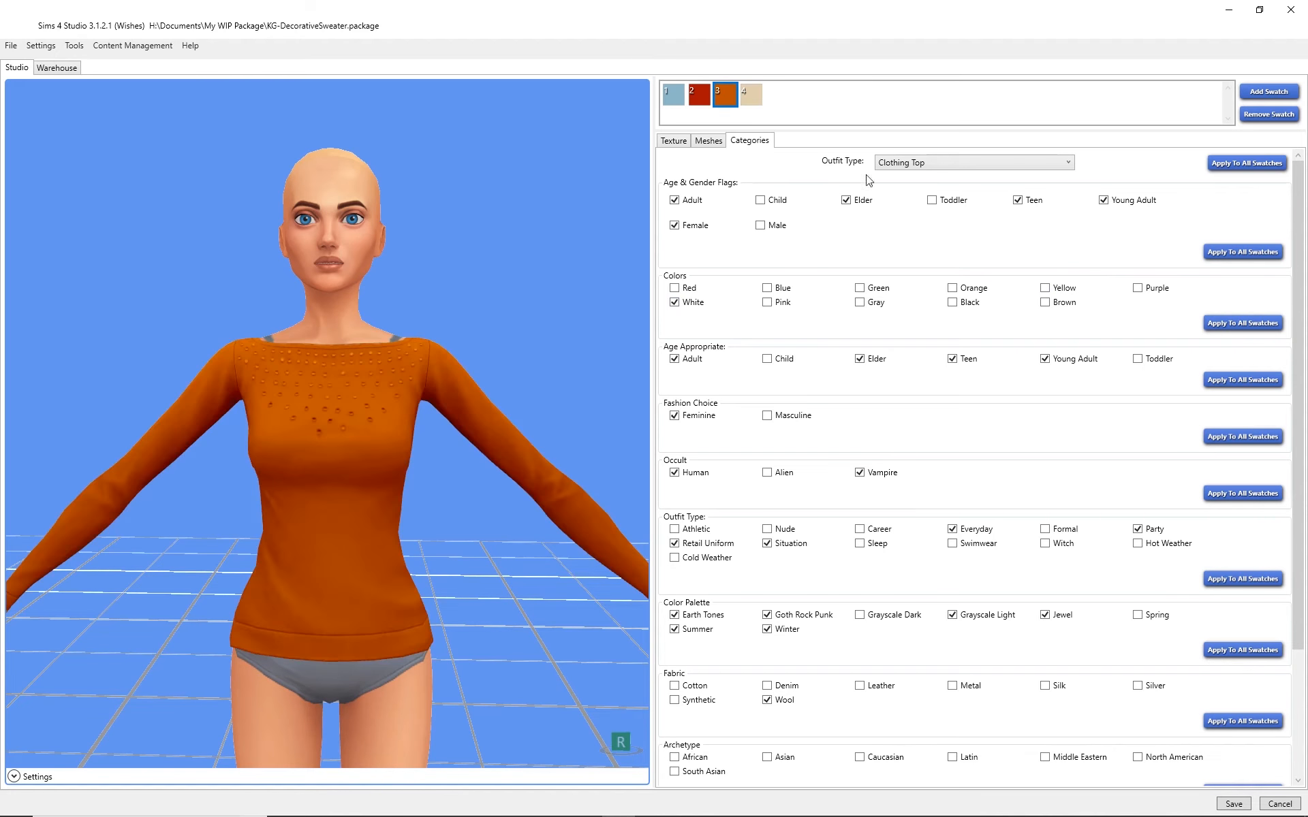
click(964, 291)
click(675, 303)
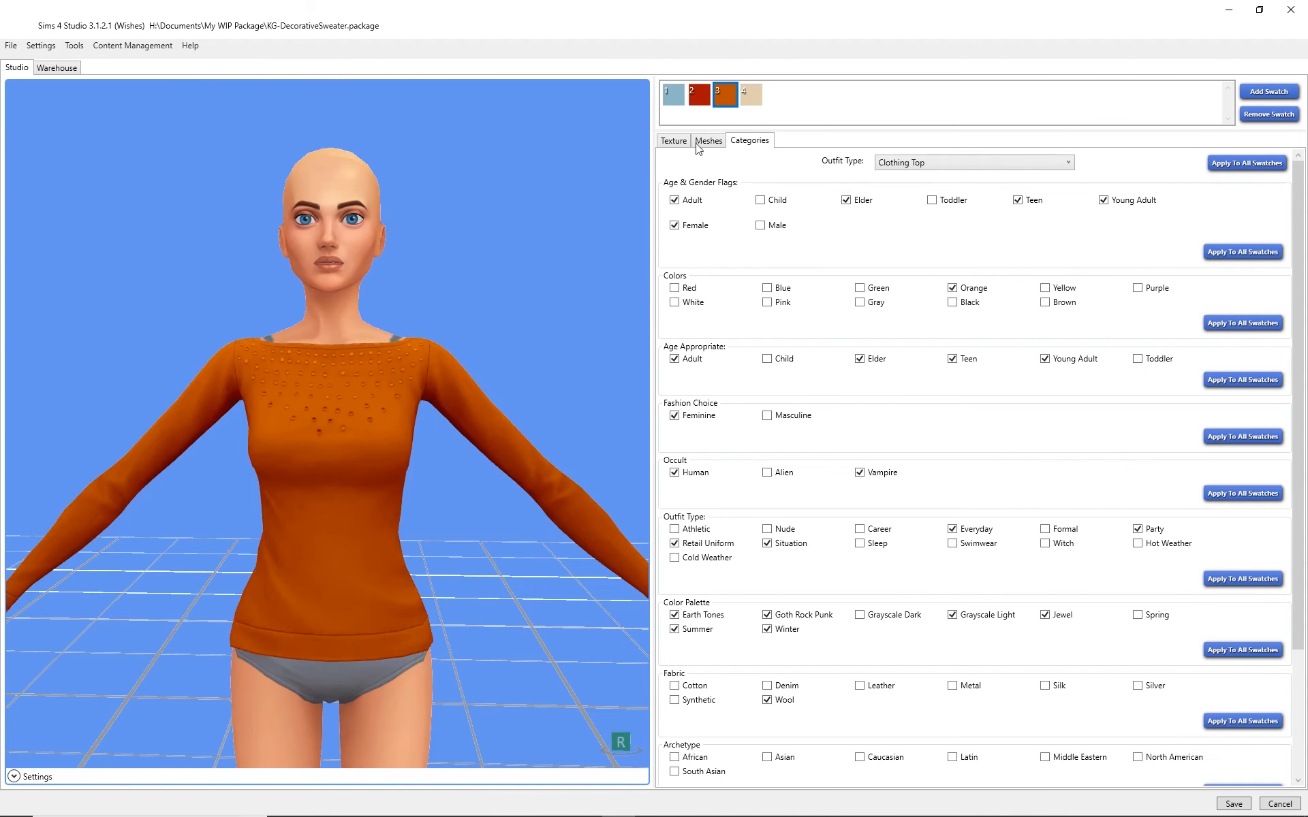
- Check the color categories of the red and blue swatches, view the blue sweater on the model, and save the package
click(701, 94)
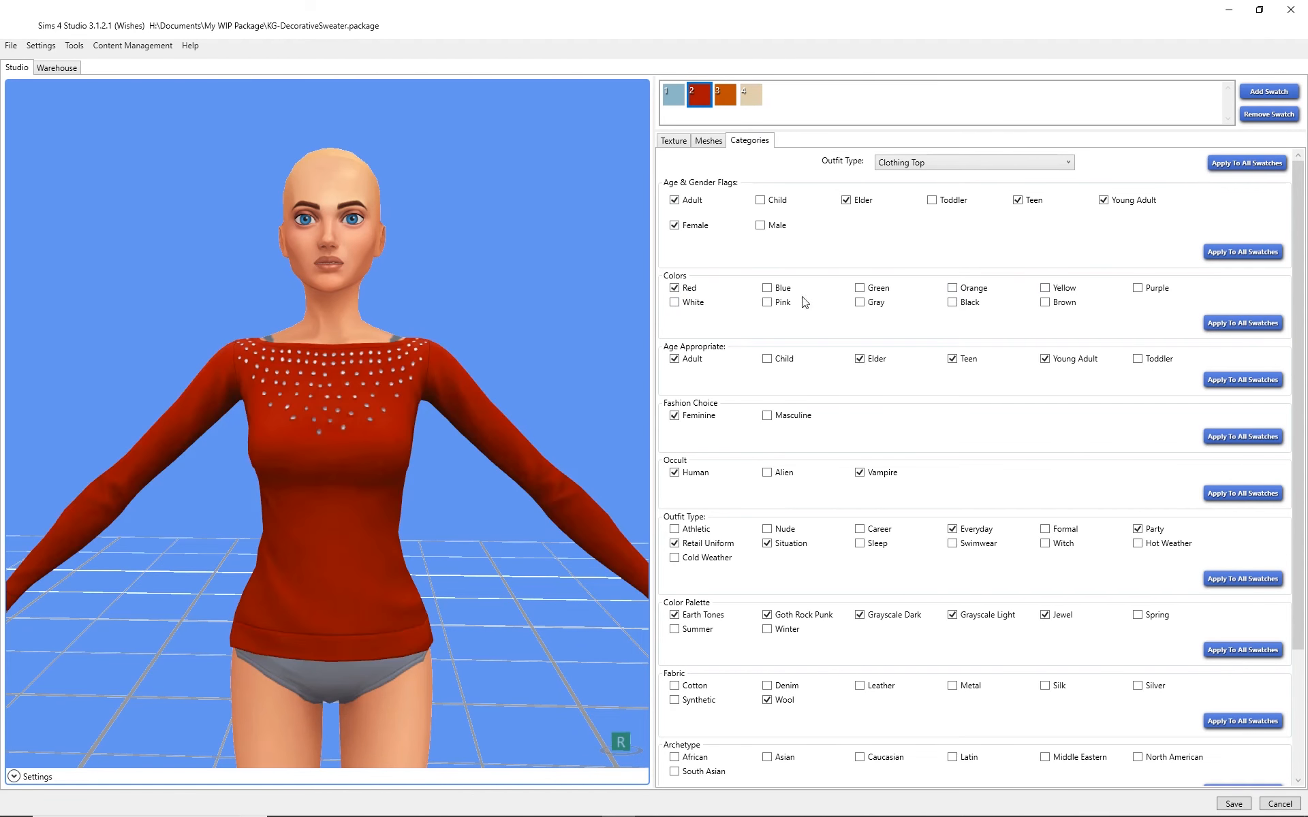
click(672, 101)
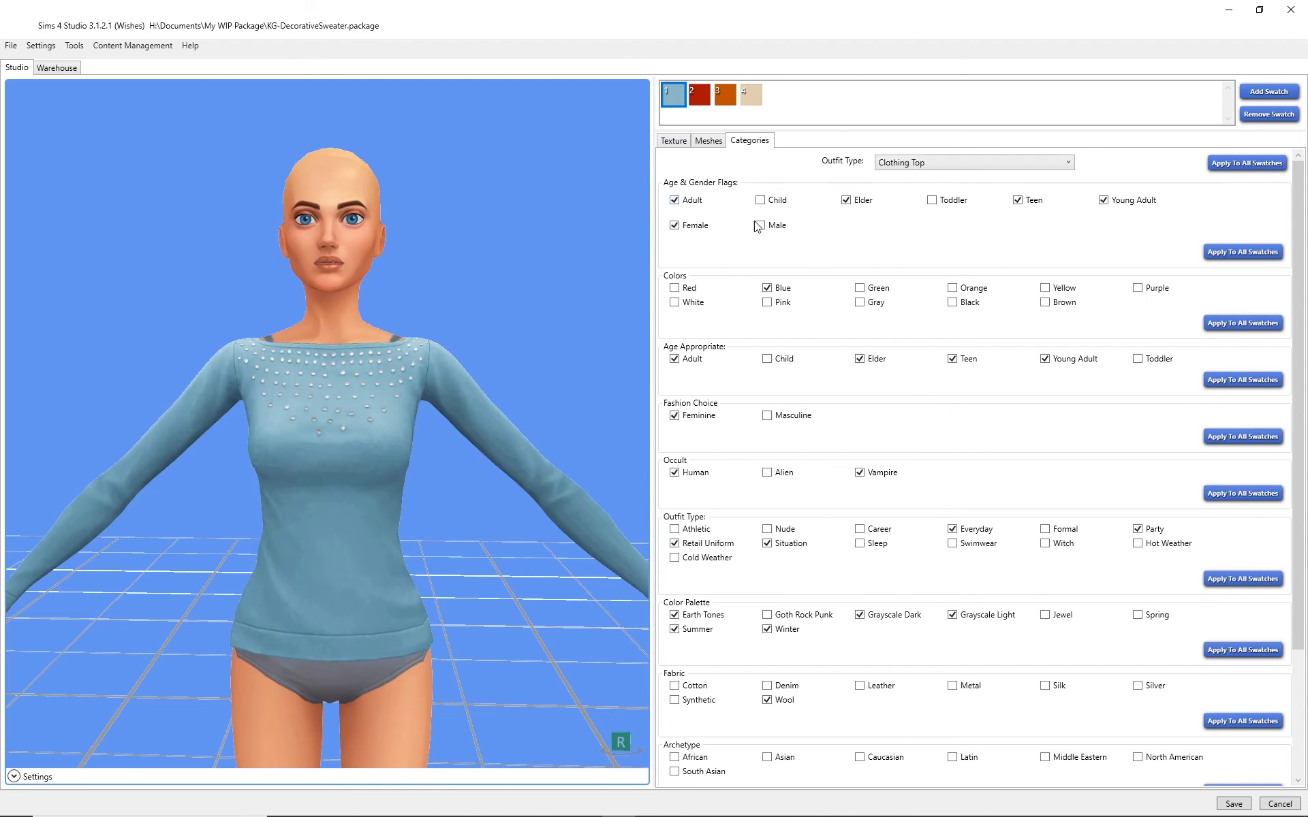
click(680, 142)
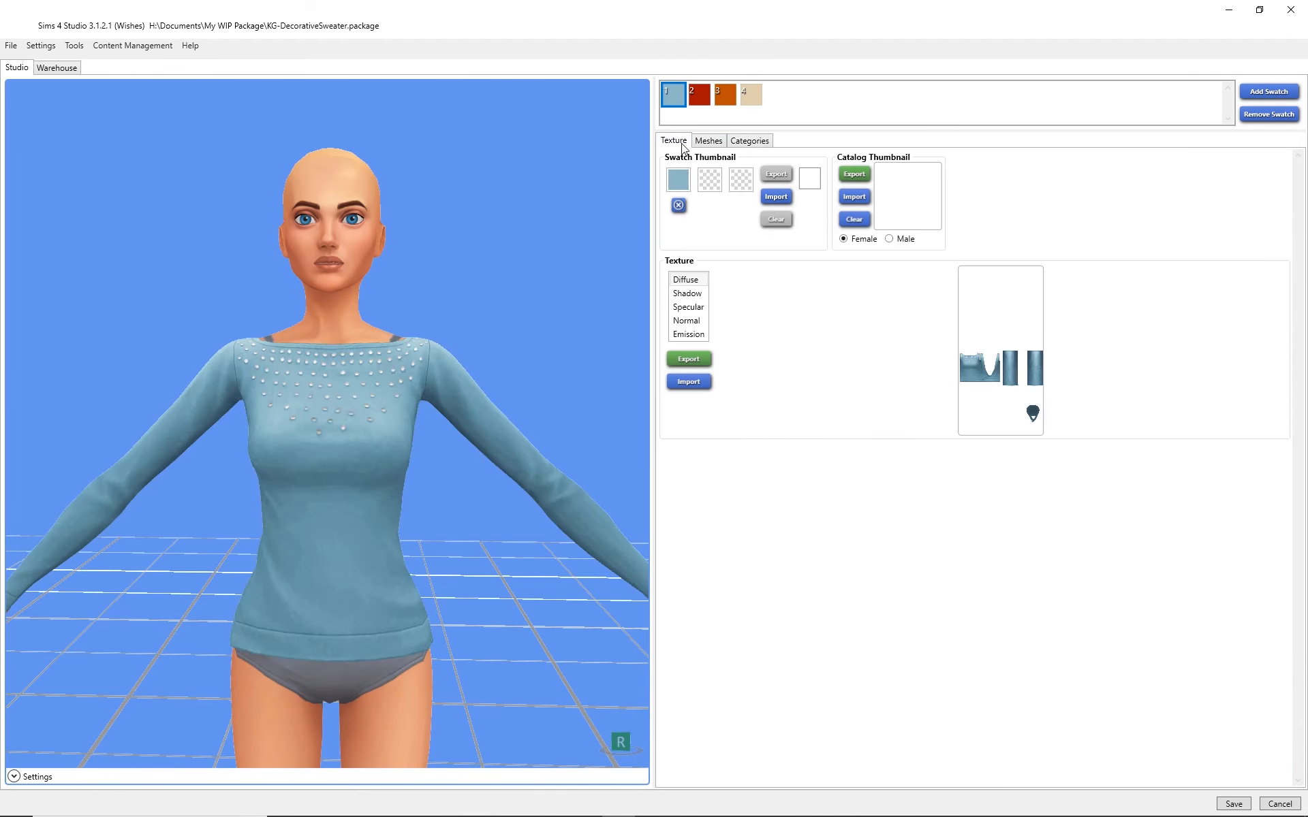
drag(438, 442, 485, 459)
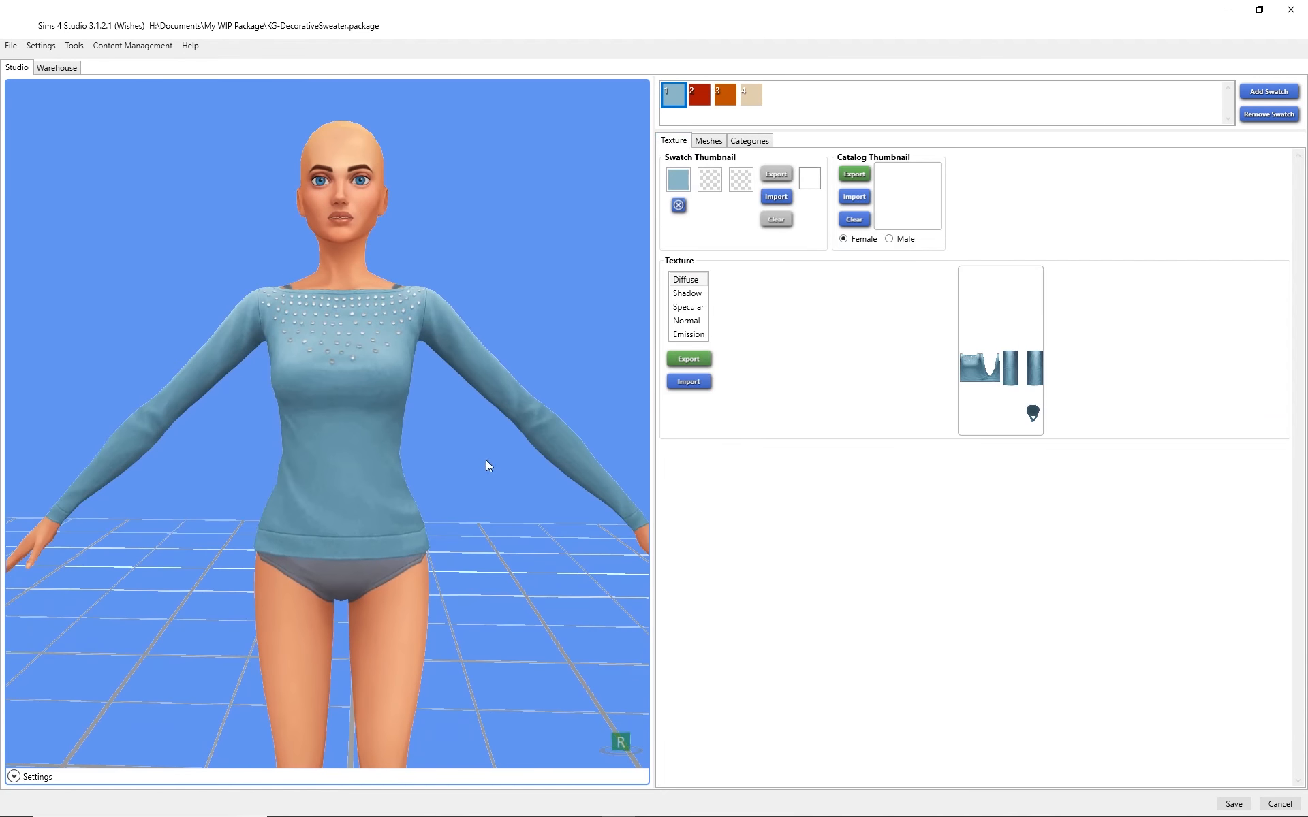
click(1240, 805)
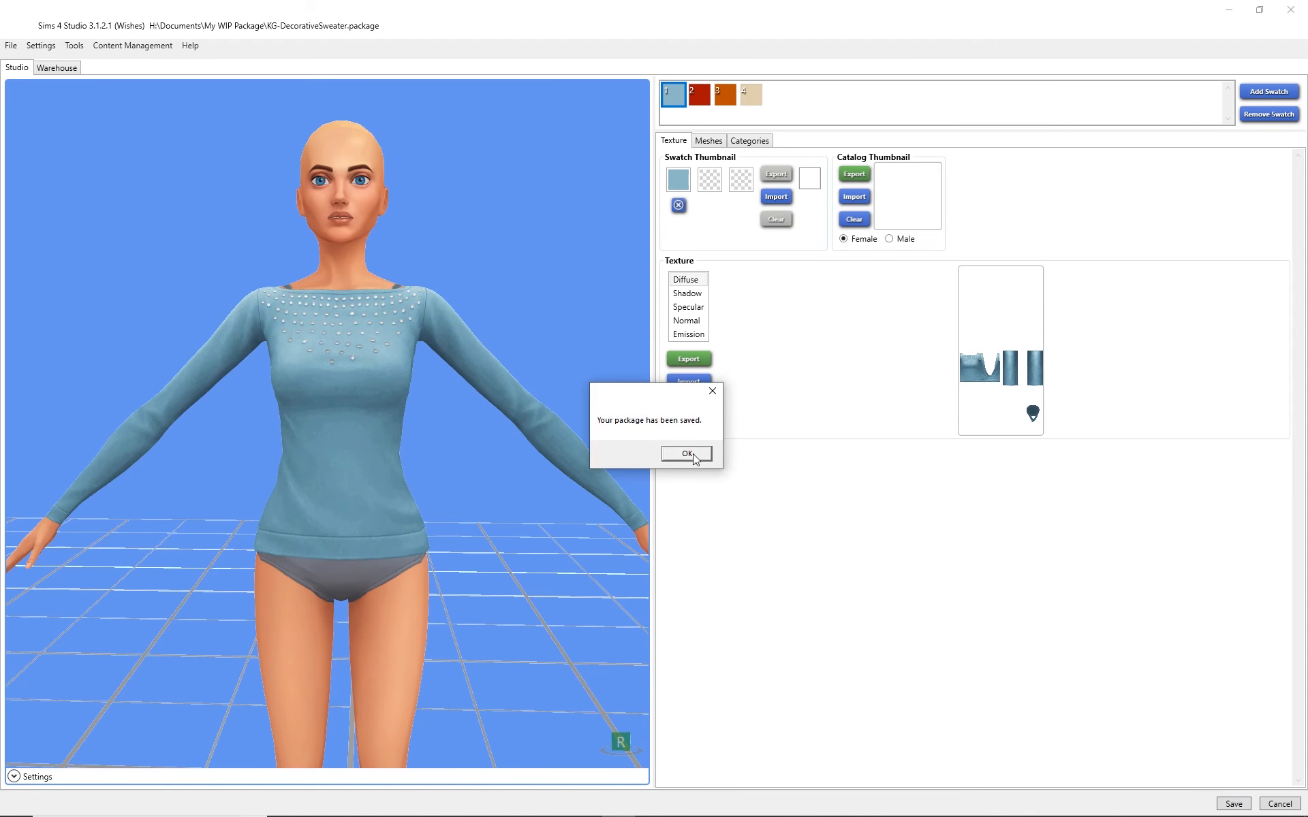
click(692, 458)
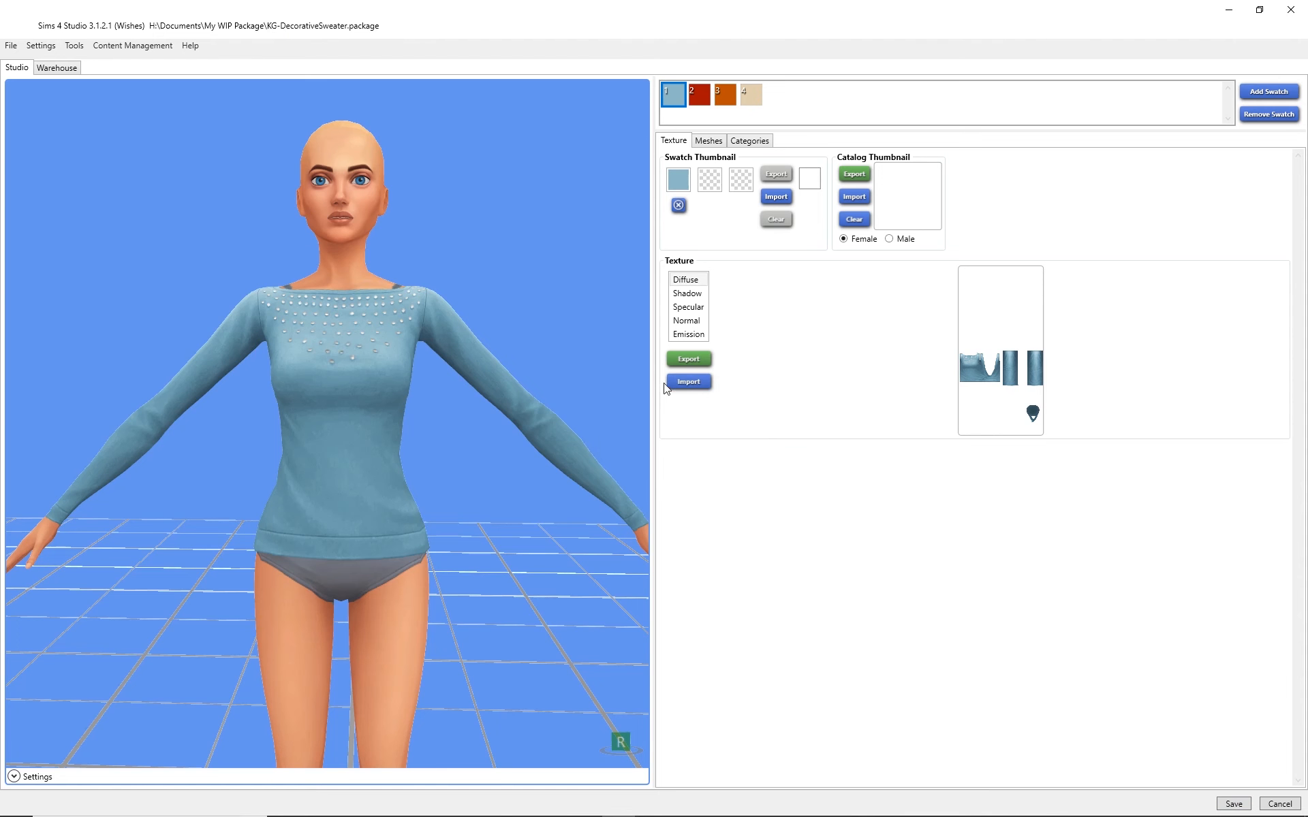
- Switch to File Explorer and cut KG-DecorativeSweater.package from the My WIP Package folder
key(alt+Tab)
click(709, 373)
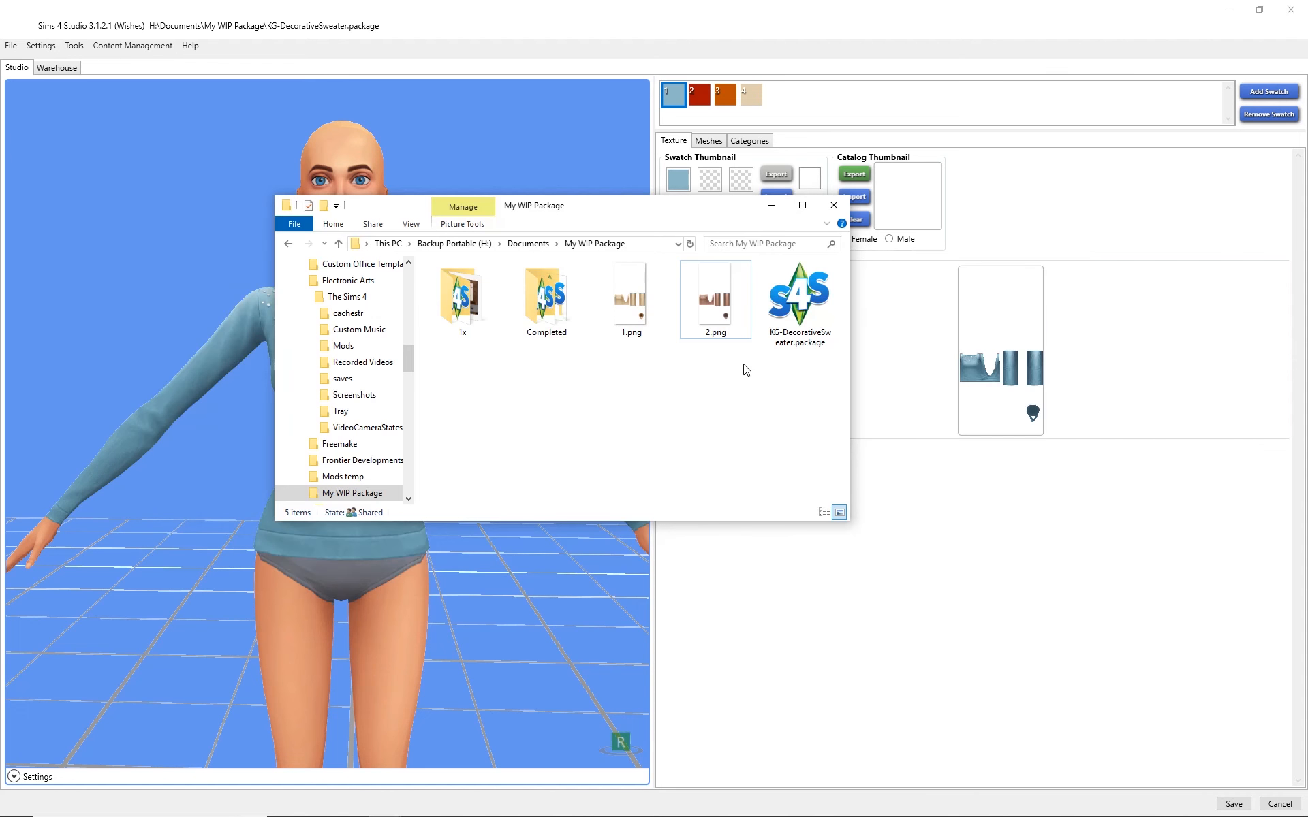
right_click(821, 307)
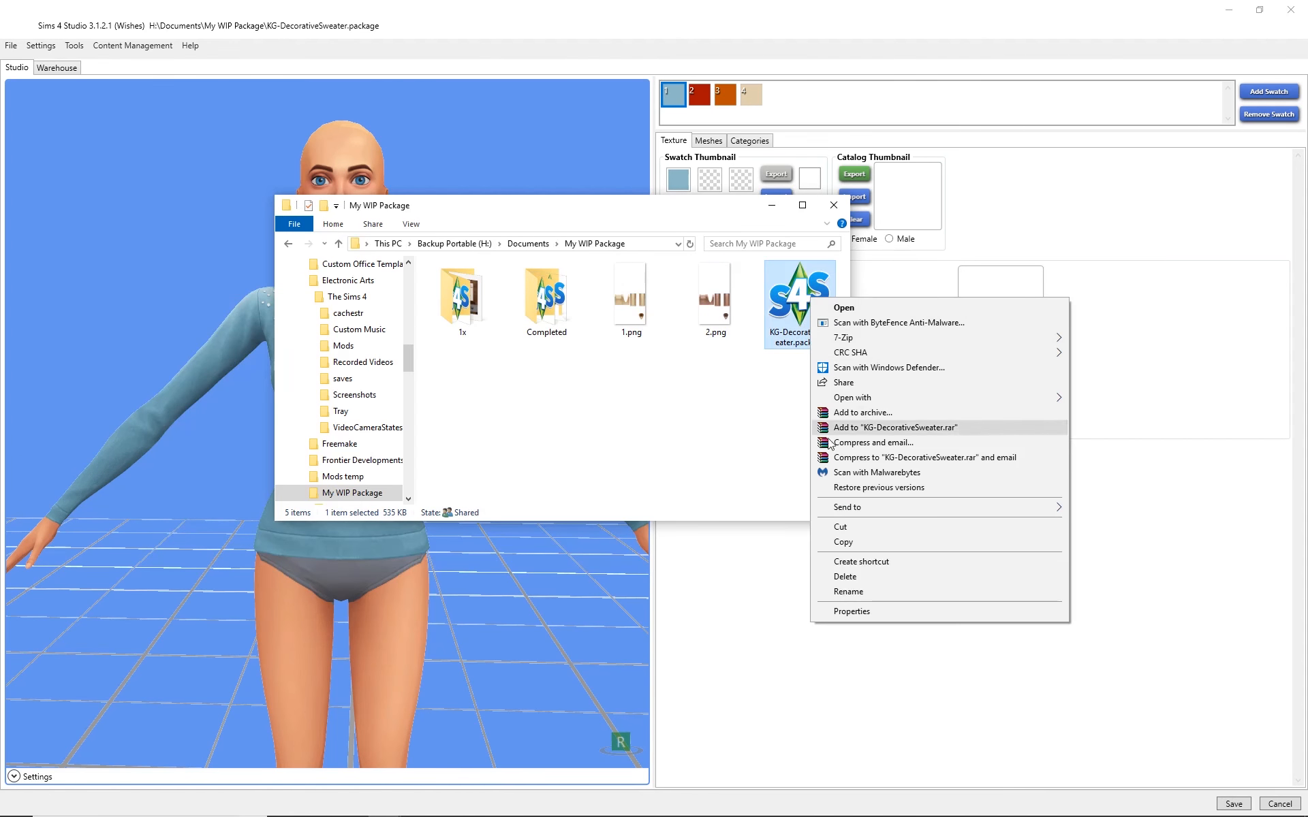
click(862, 524)
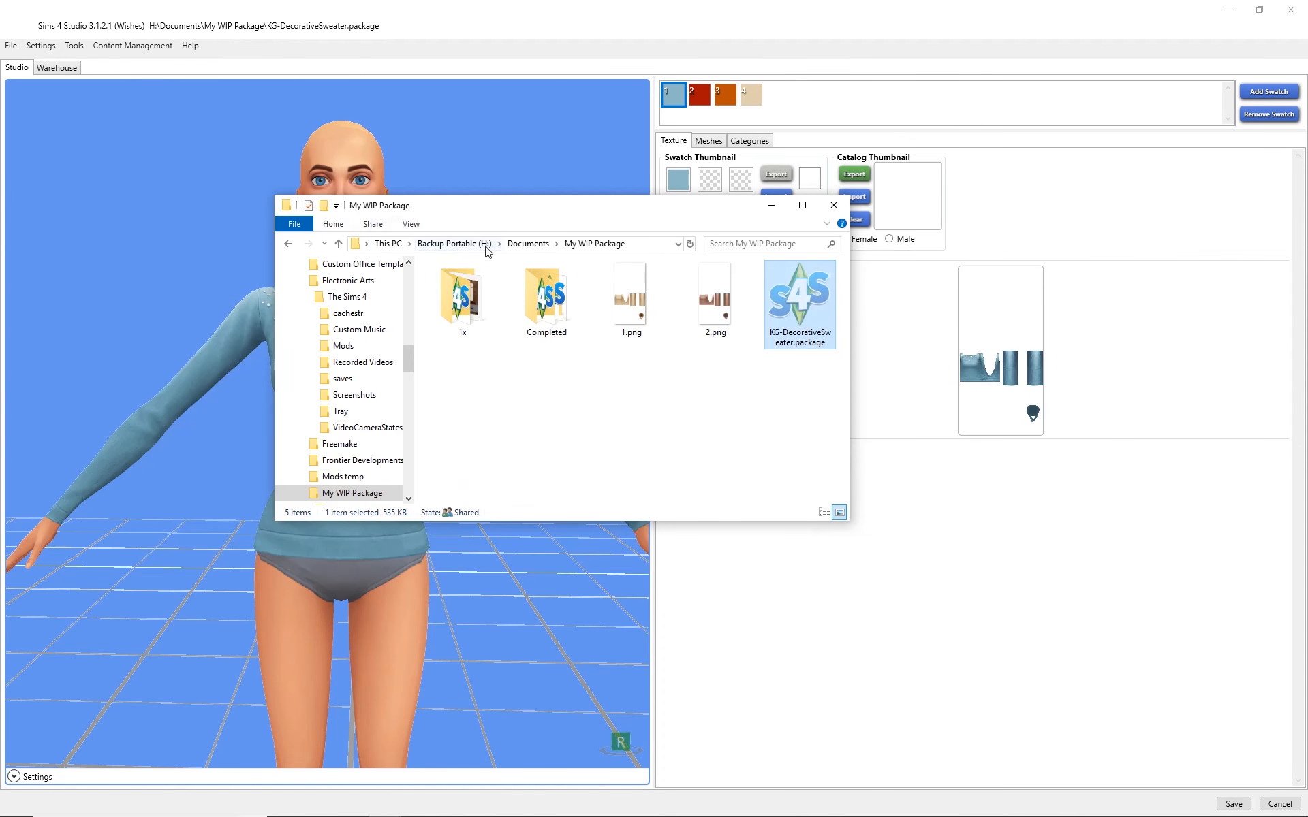
- Open the game's Mods folder under Documents > Electronic Arts > The Sims 4
click(528, 243)
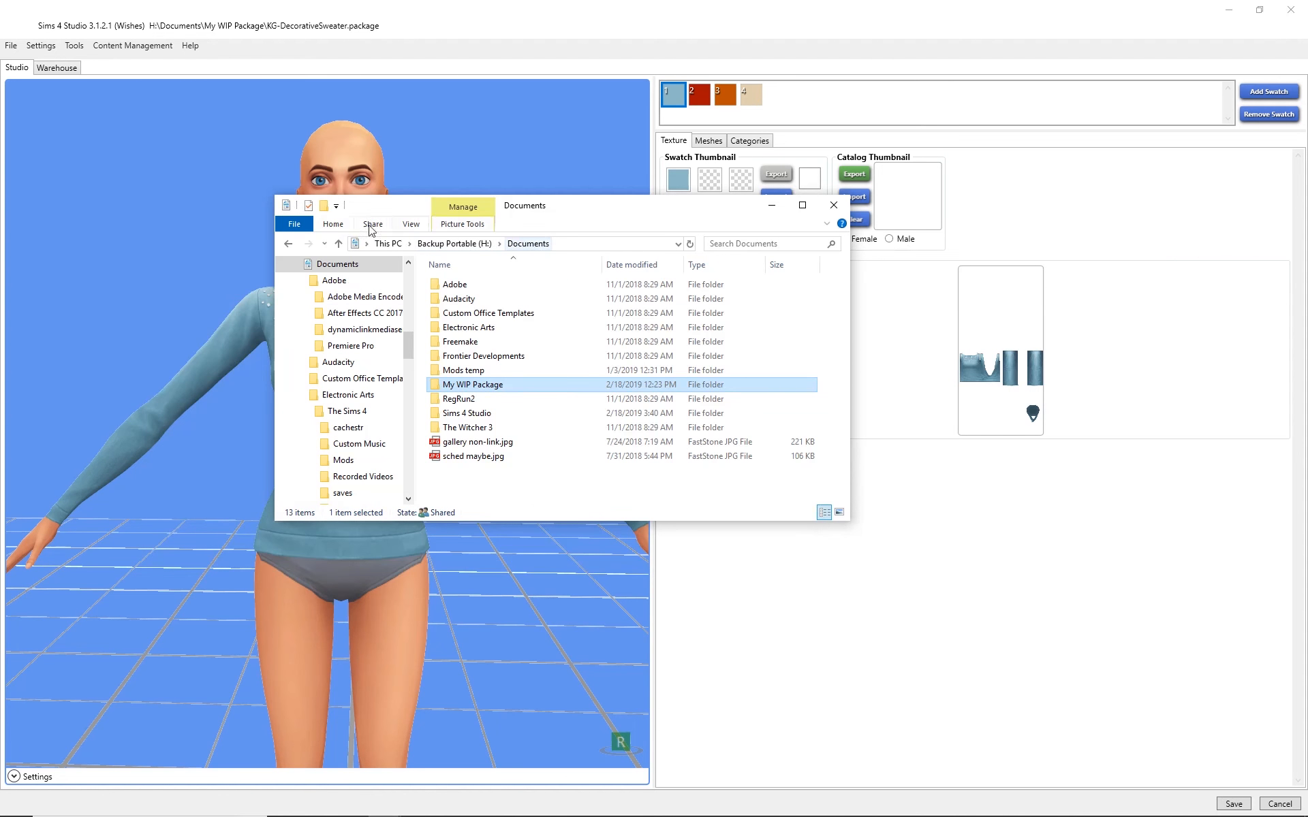
double_click(476, 328)
double_click(466, 283)
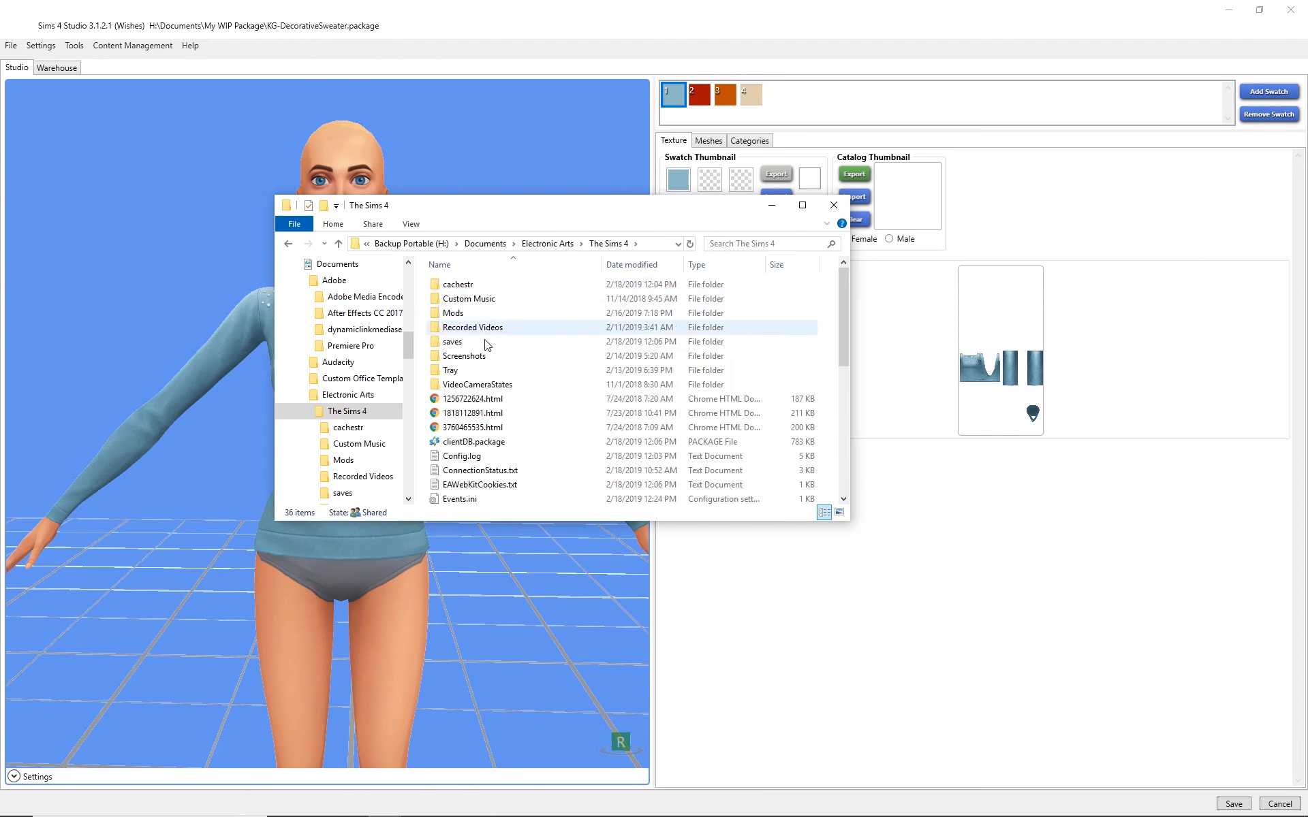
double_click(461, 313)
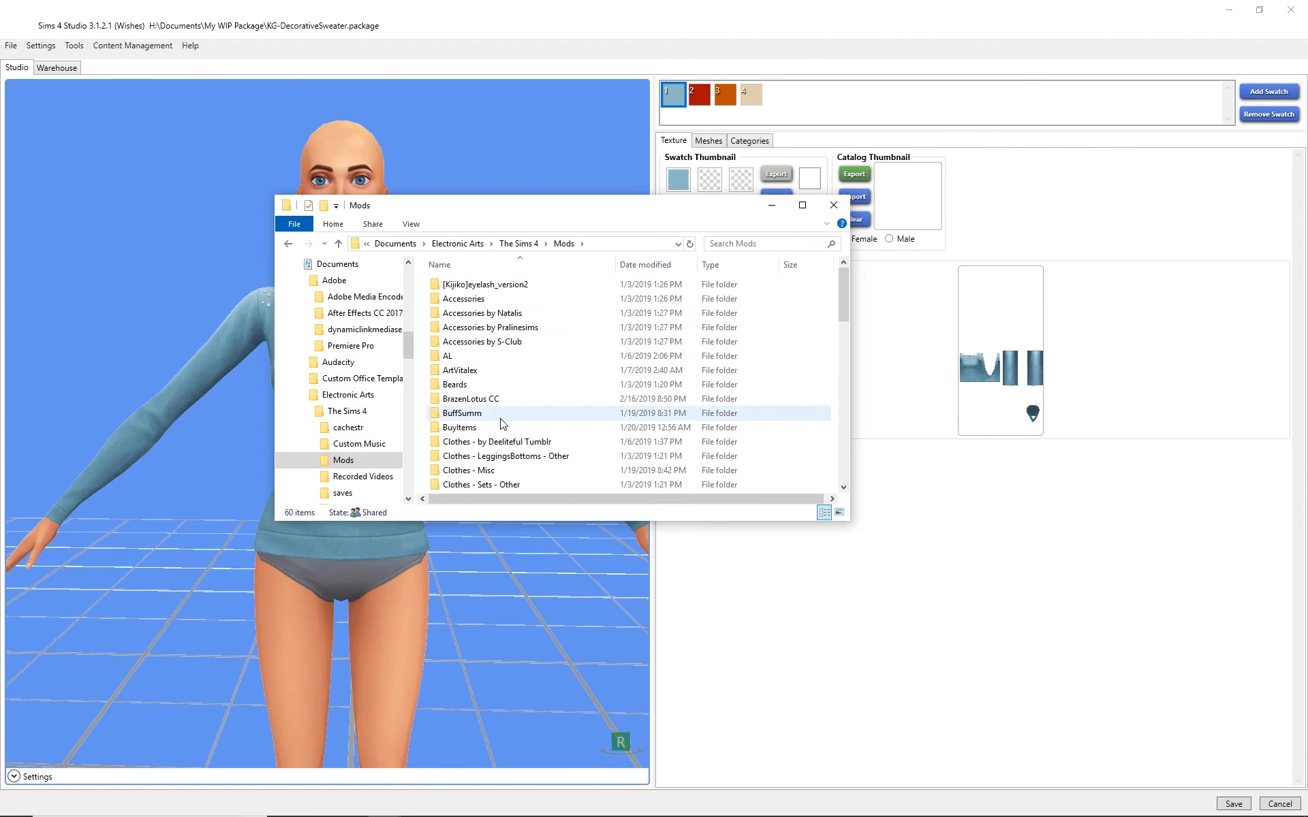
- Paste the sweater package into the My Mods Testing folder
scroll(499, 422, down, 5)
scroll(502, 424, down, 3)
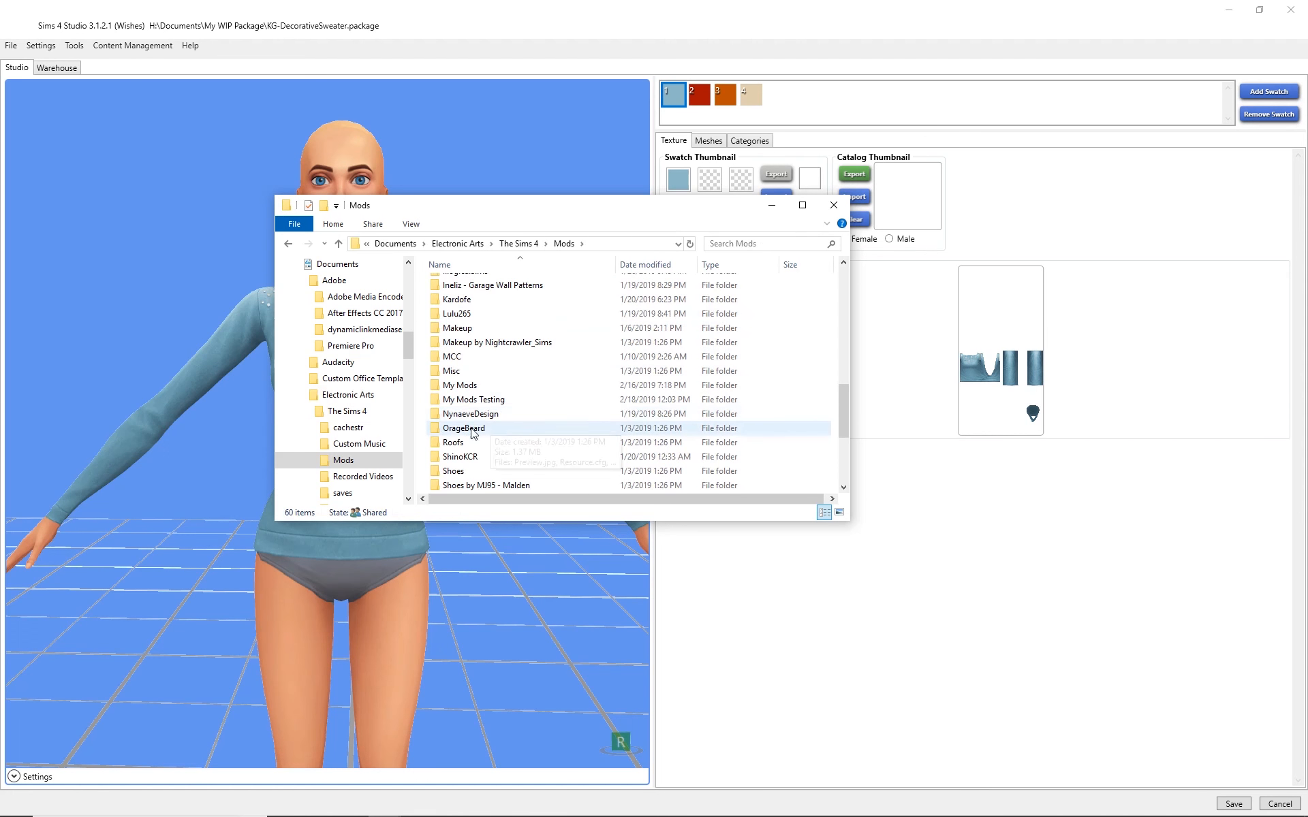
click(479, 401)
right_click(479, 402)
key(Escape)
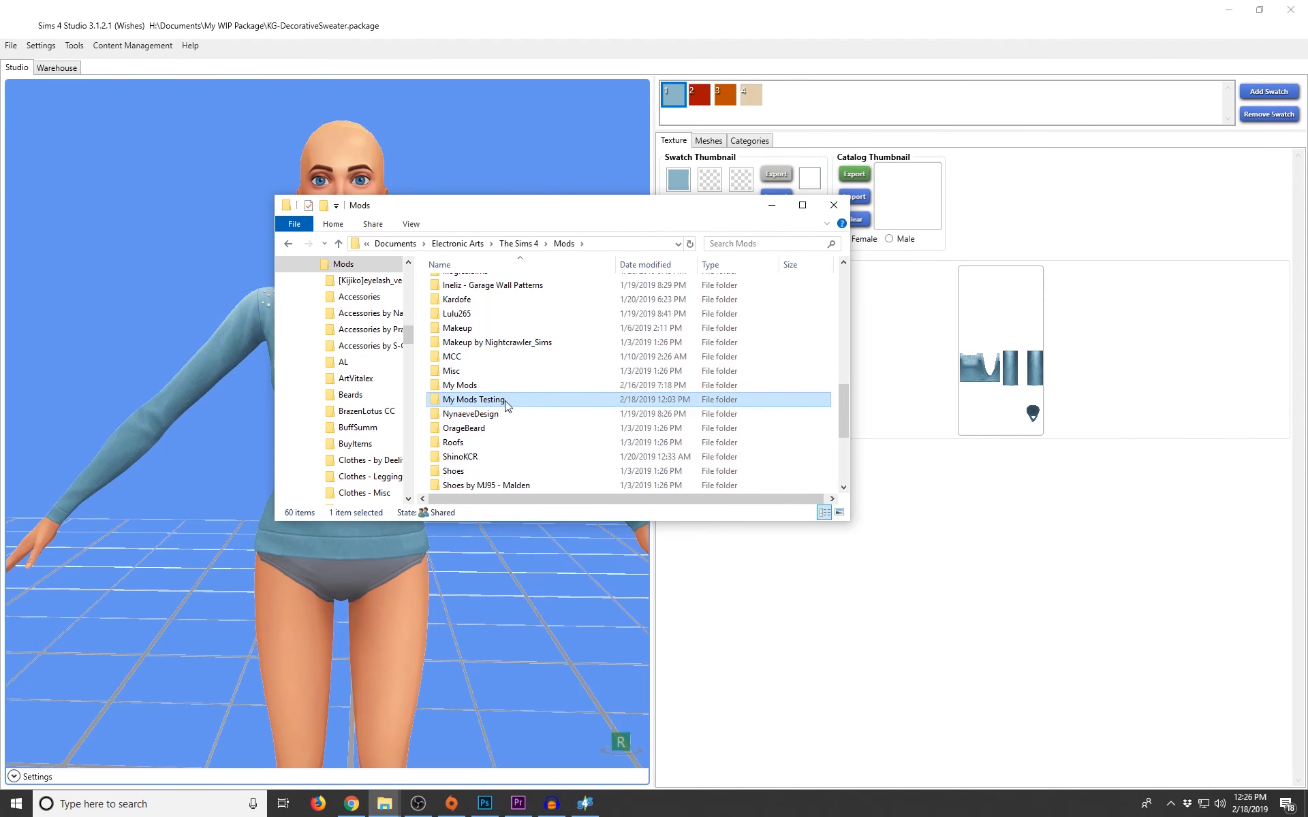
right_click(505, 402)
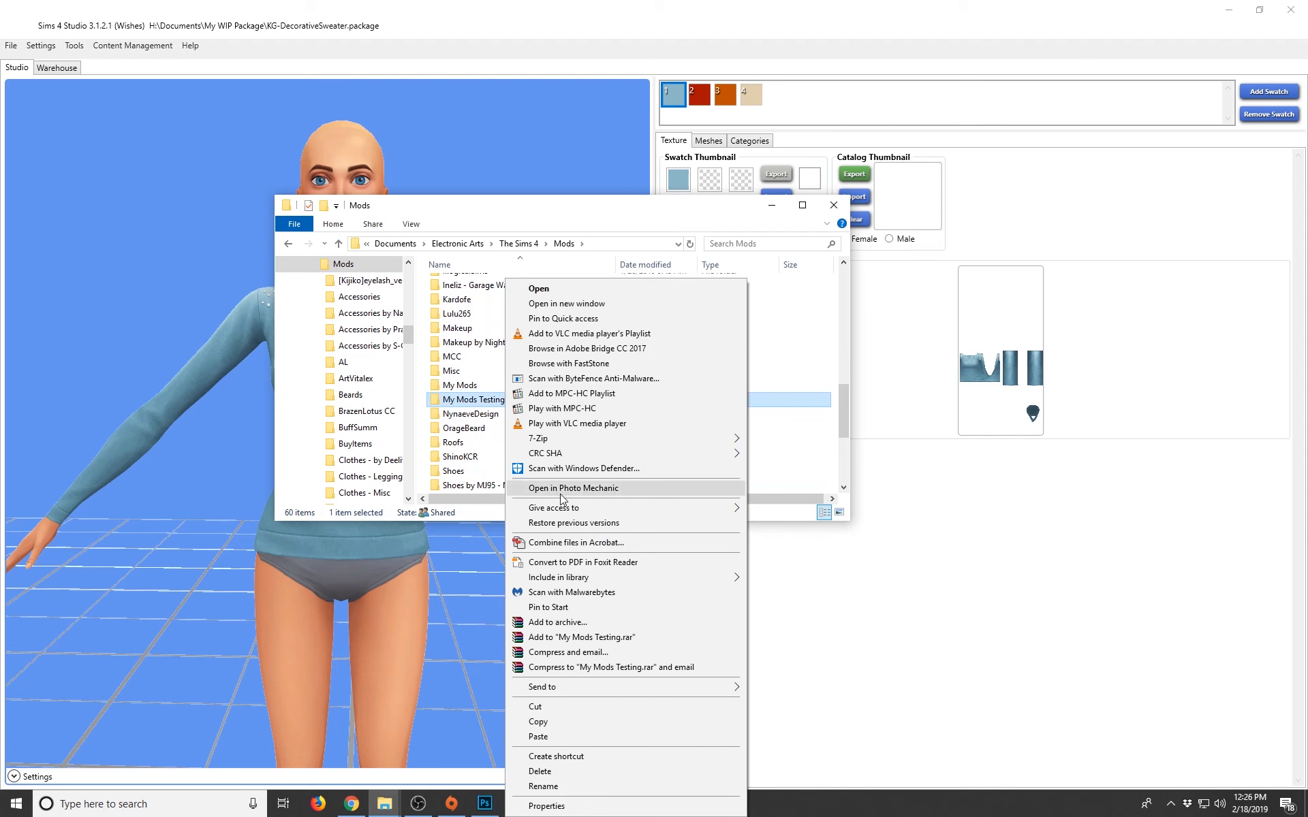
click(538, 738)
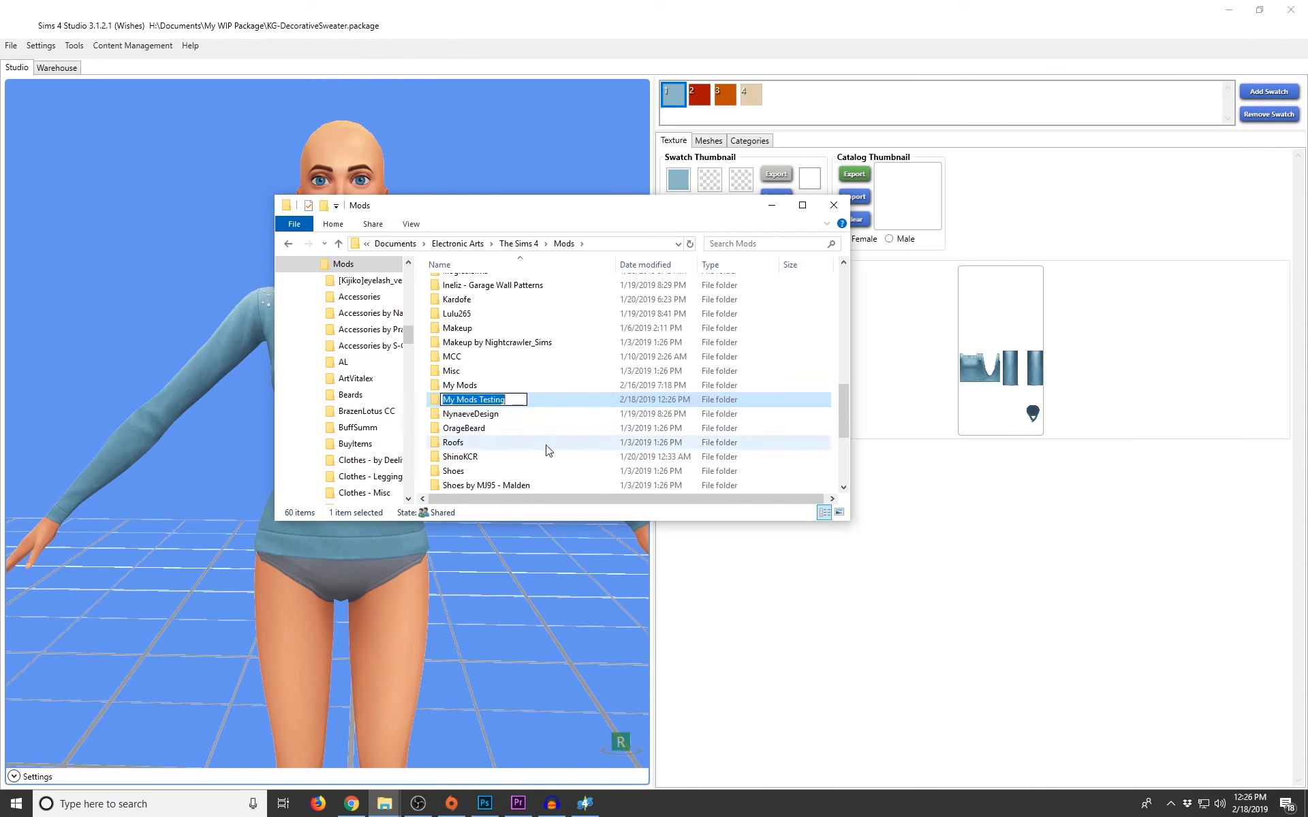
key(Down)
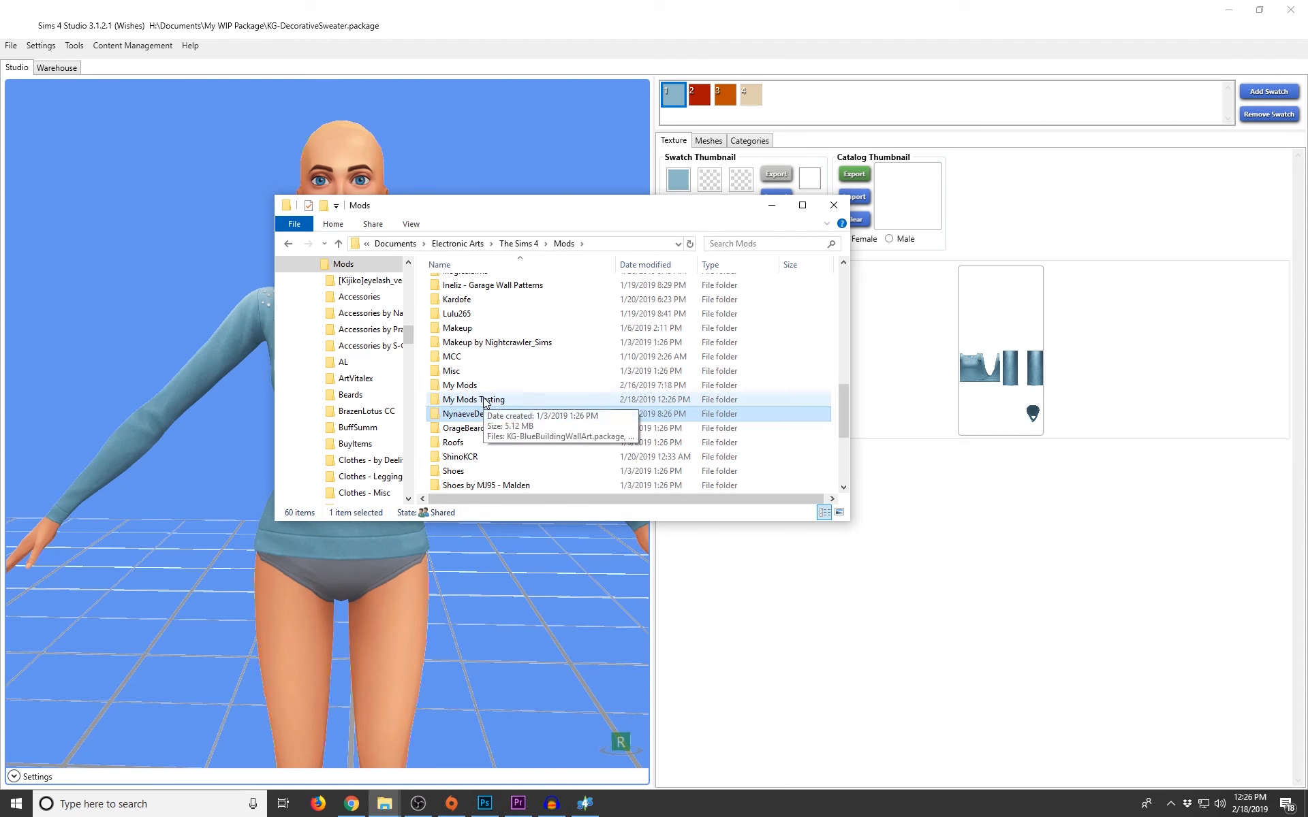
click(484, 400)
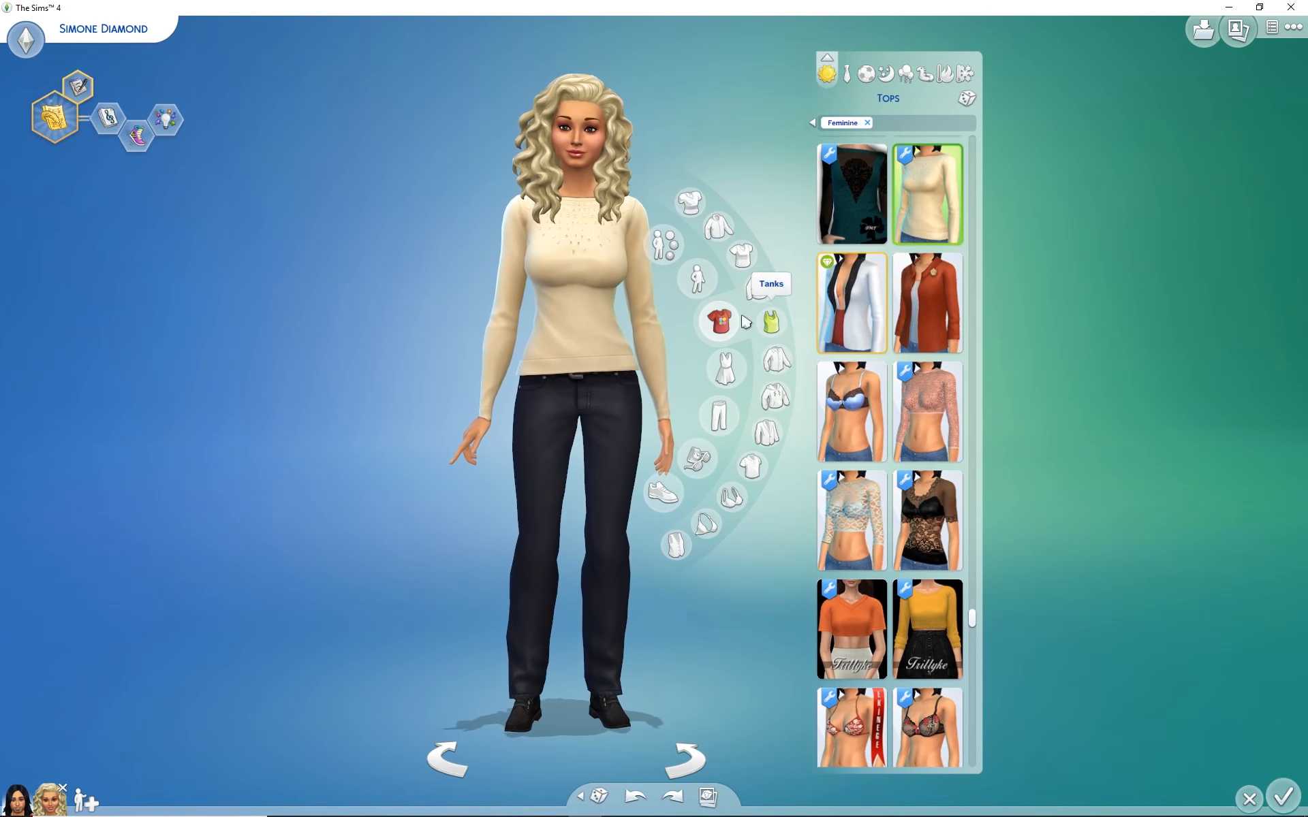
- Switch to The Sims 4 and try the custom sweater swatches on the Sim in light blue, orange, teal and beige
drag(642, 335, 643, 342)
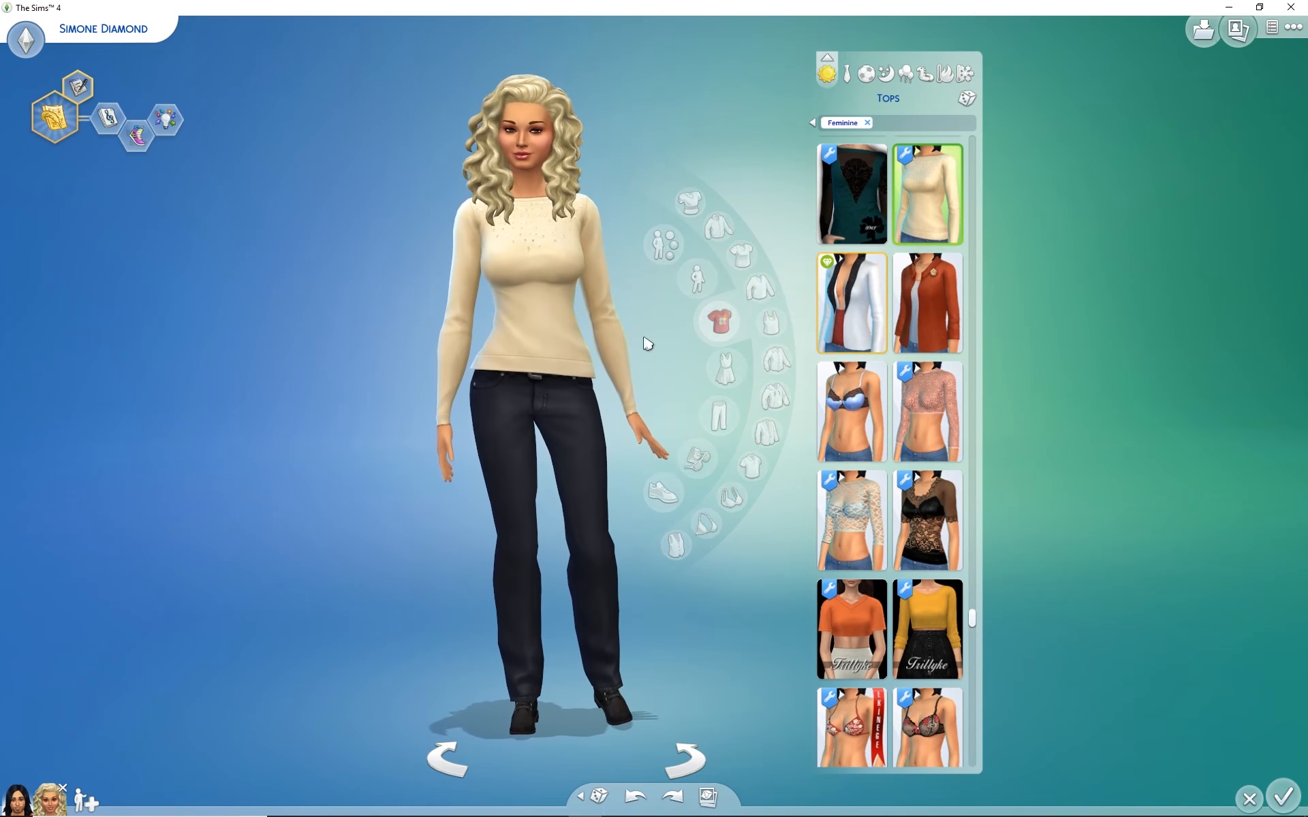
mouse_move(948, 239)
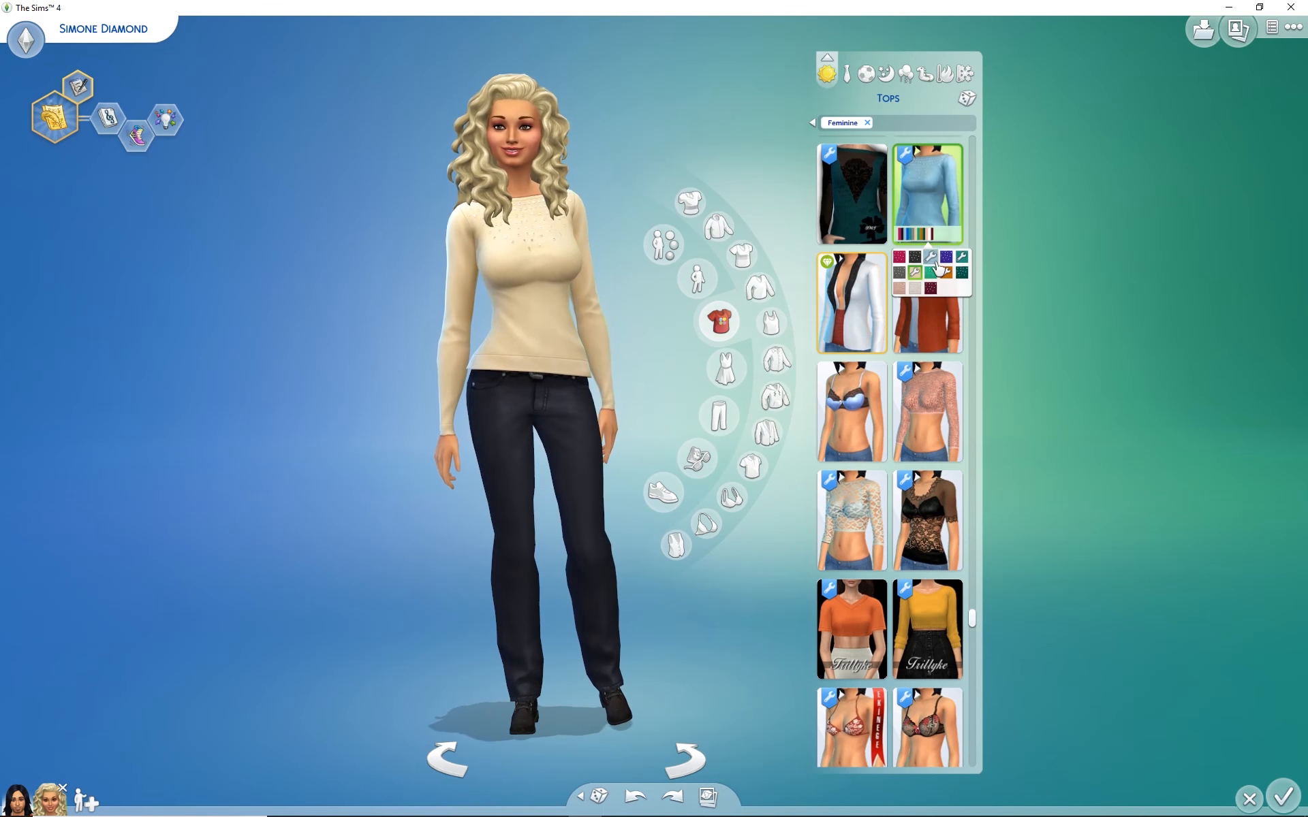
click(930, 257)
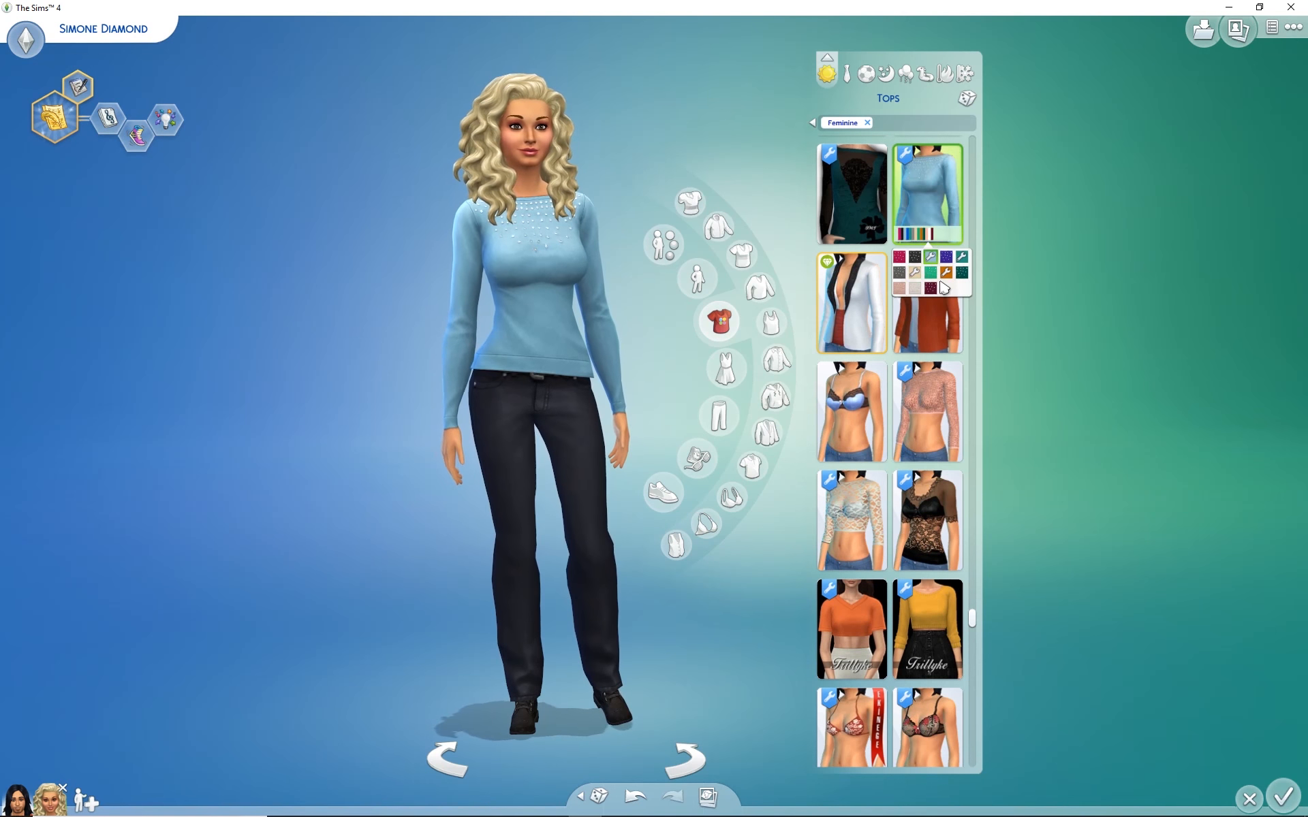
click(946, 272)
click(964, 259)
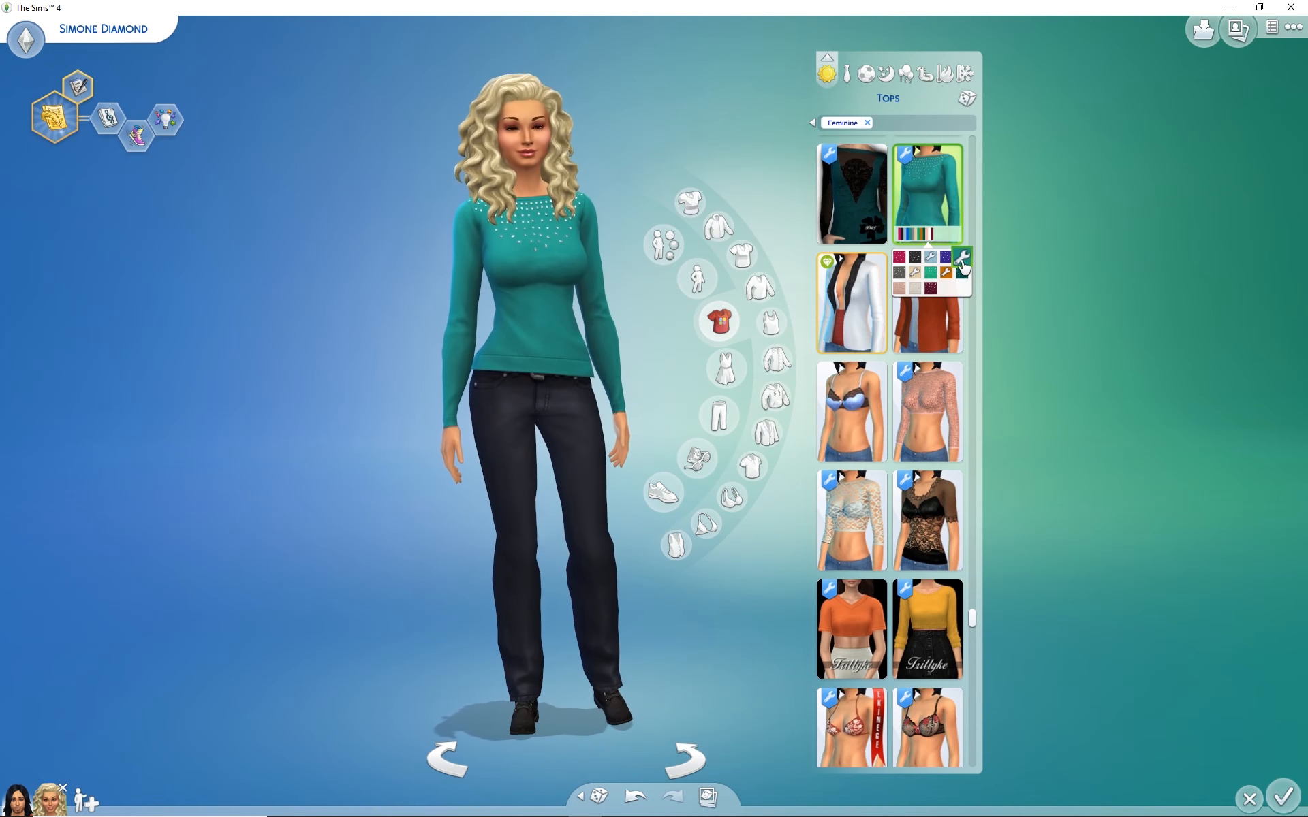
click(916, 272)
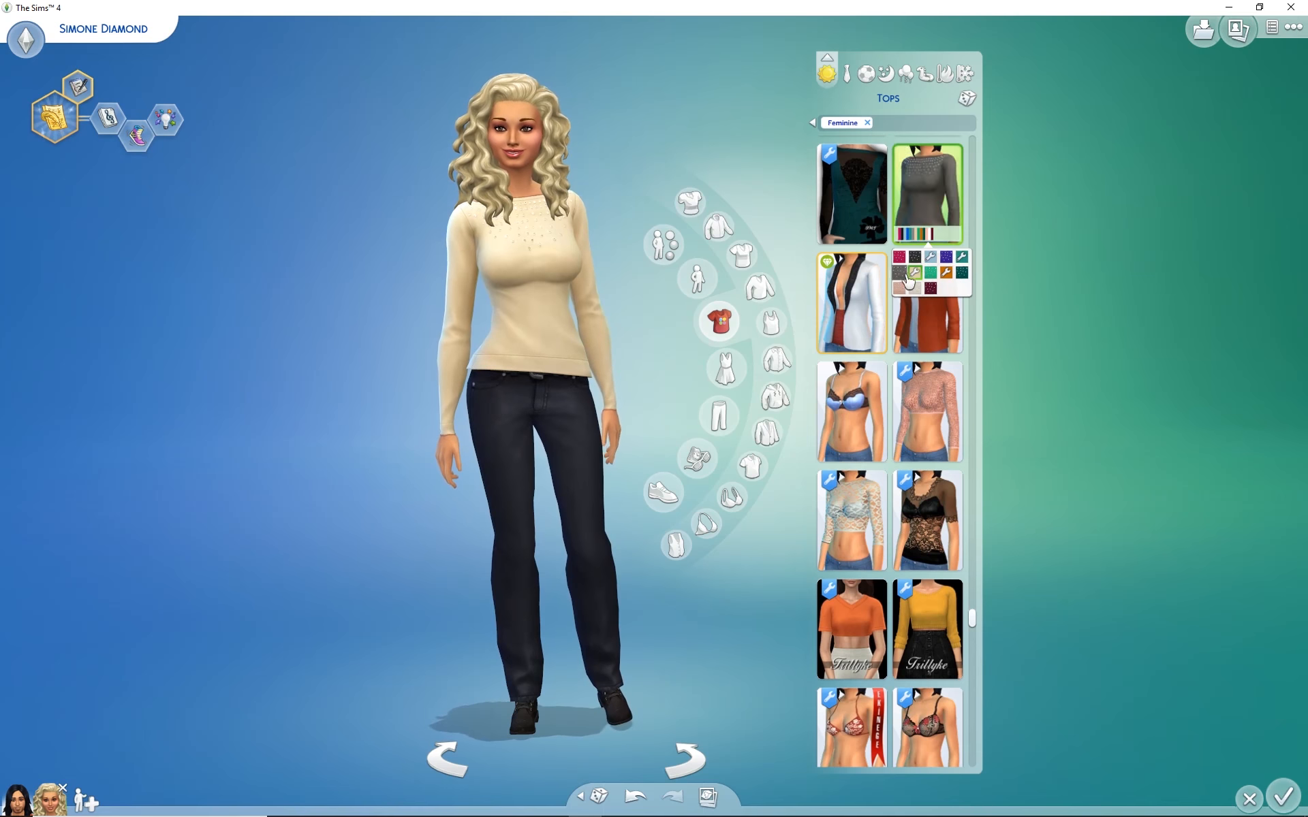